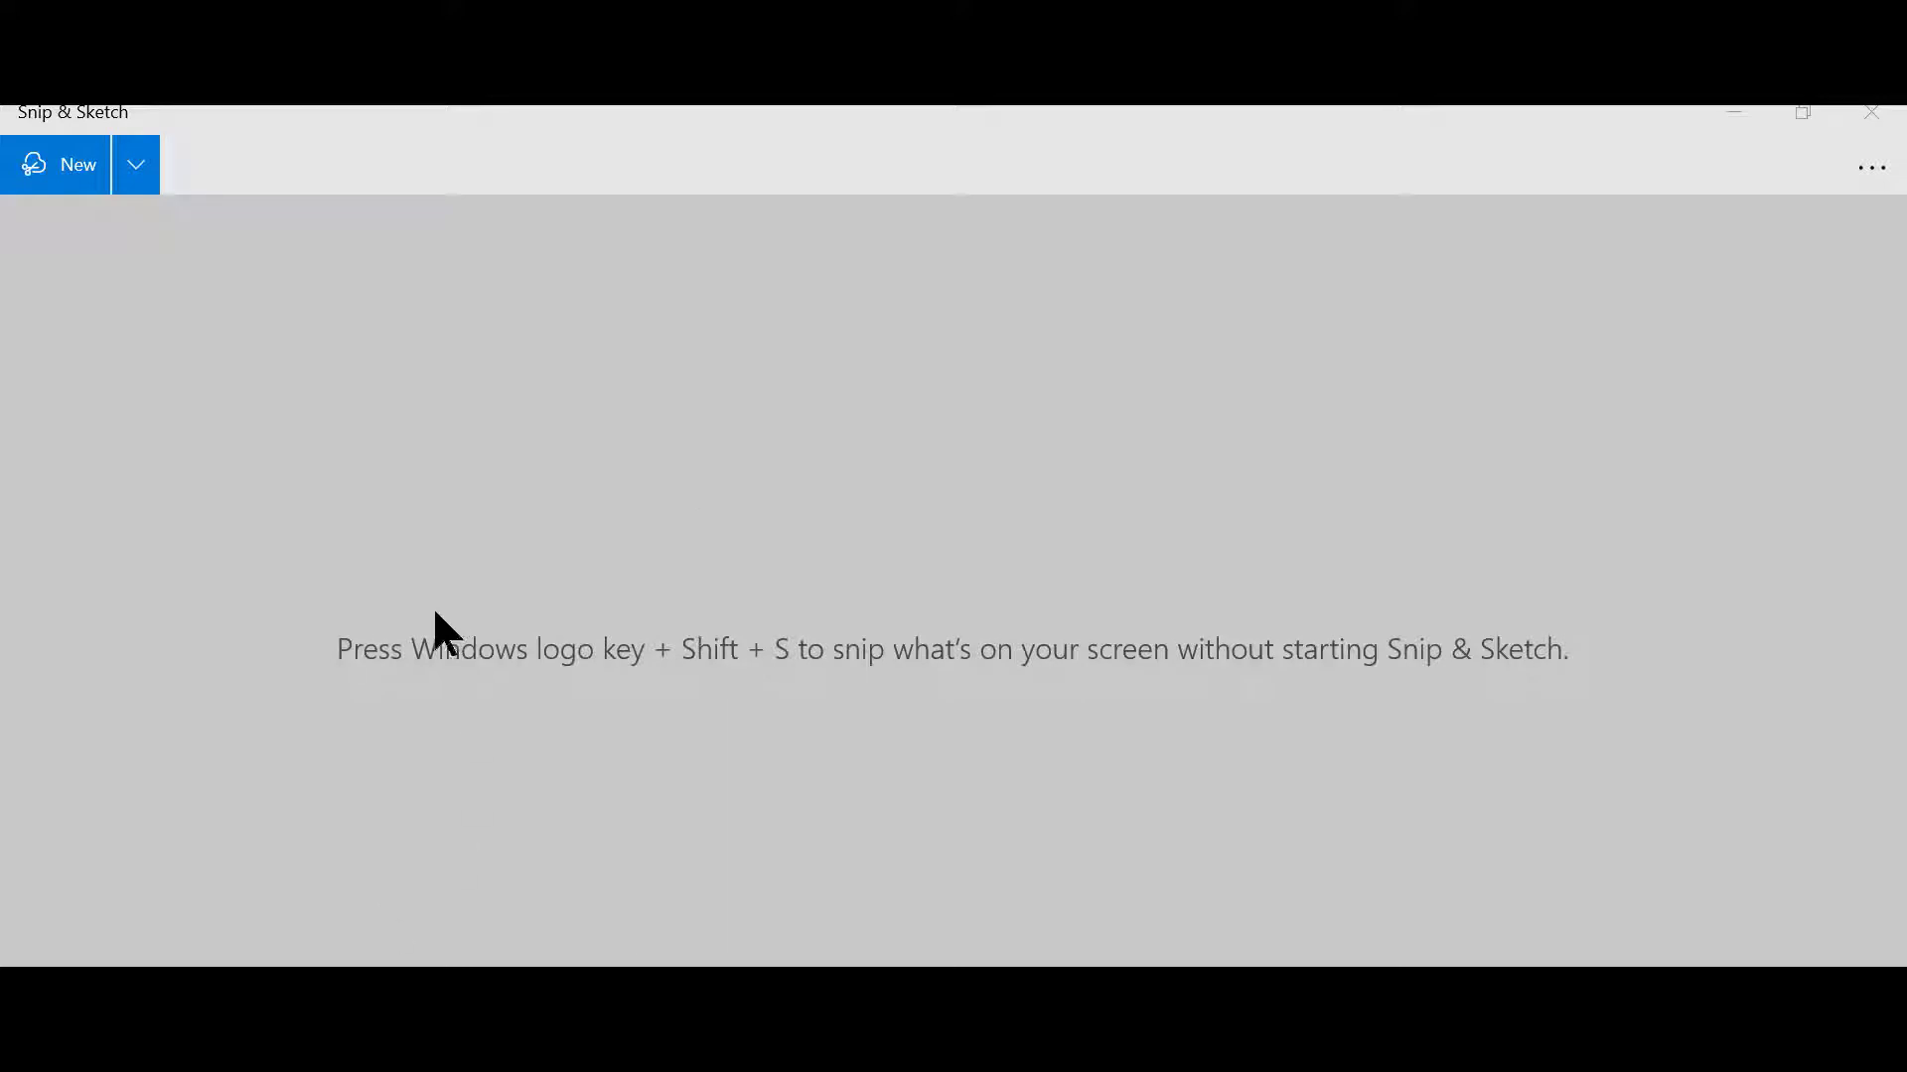
# Step: Snip the Real life array 1 heading and muffin tin picture, and save it as JPG 1 in the RealLifeArray folder under Pictures
pyautogui.click(57, 167)
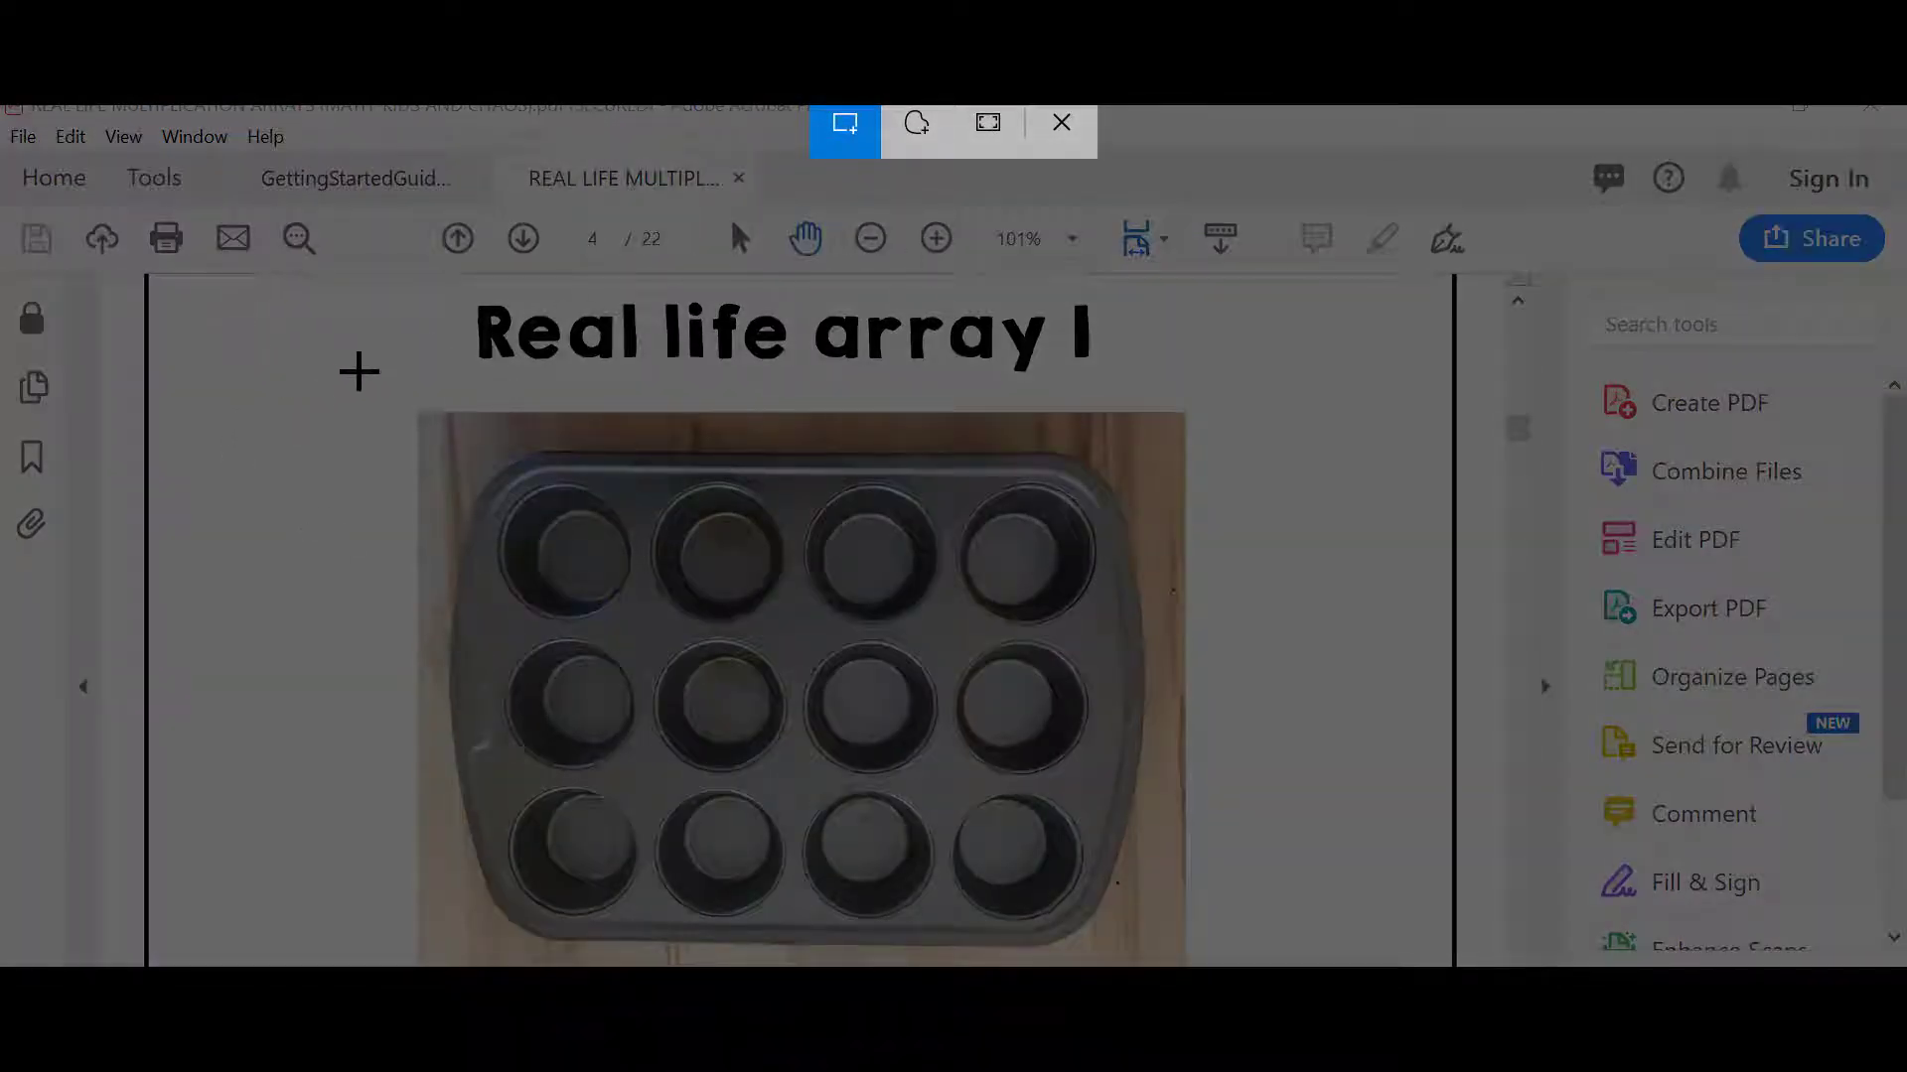
pyautogui.moveTo(335, 287); pyautogui.dragTo(1228, 966)
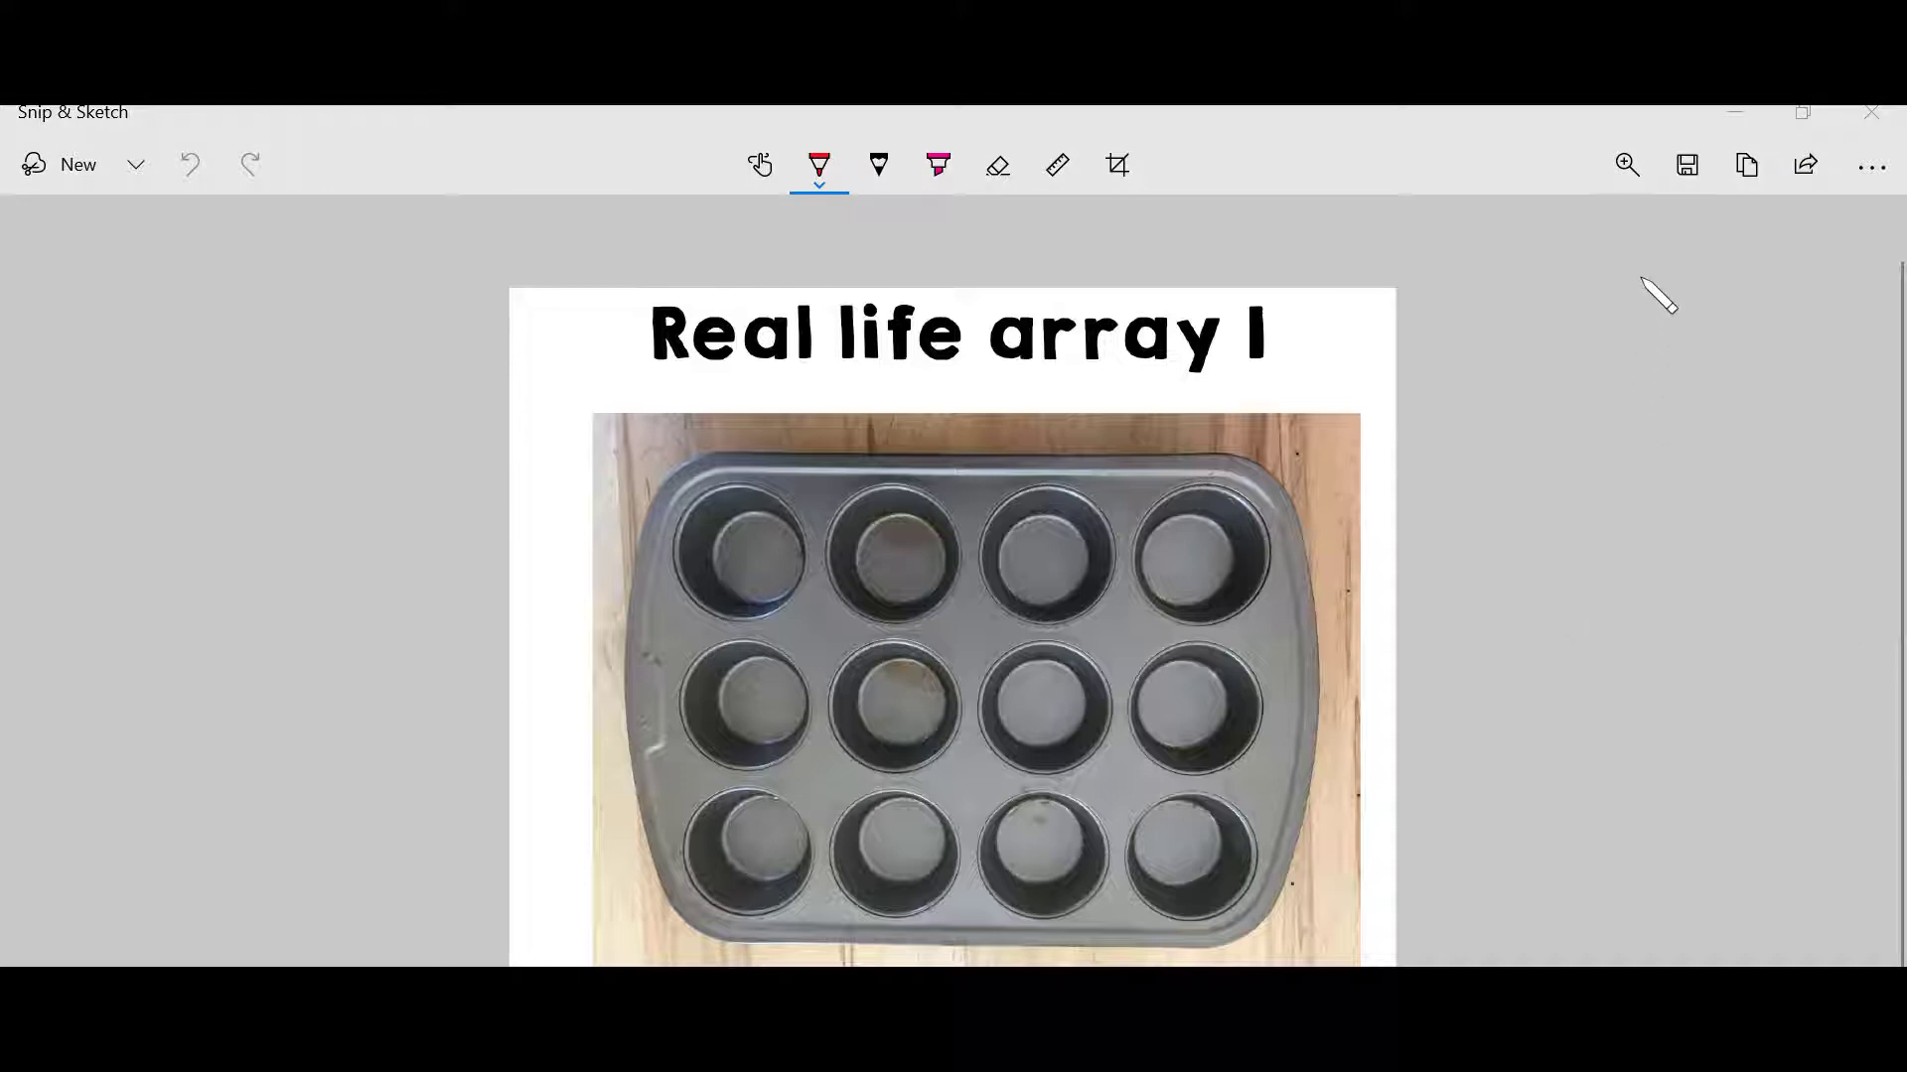
pyautogui.click(1684, 171)
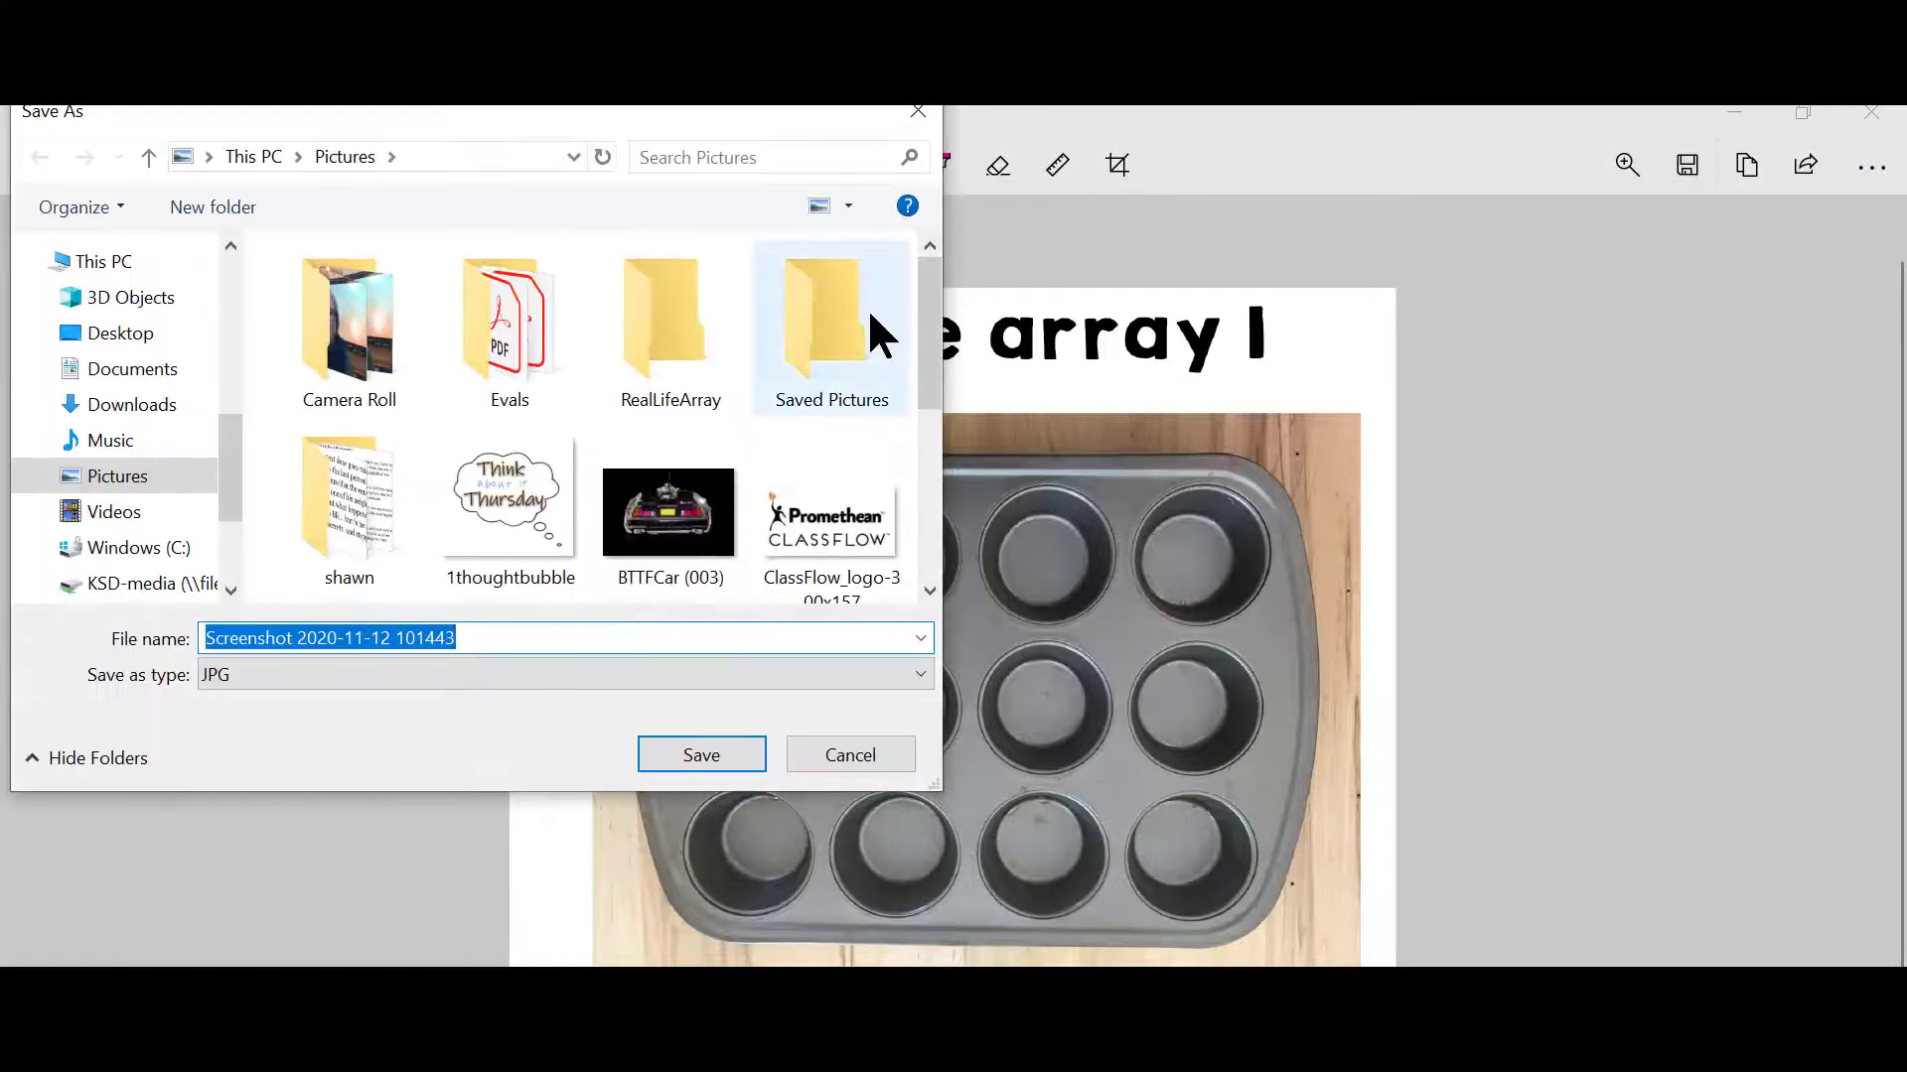
pyautogui.doubleClick(709, 369)
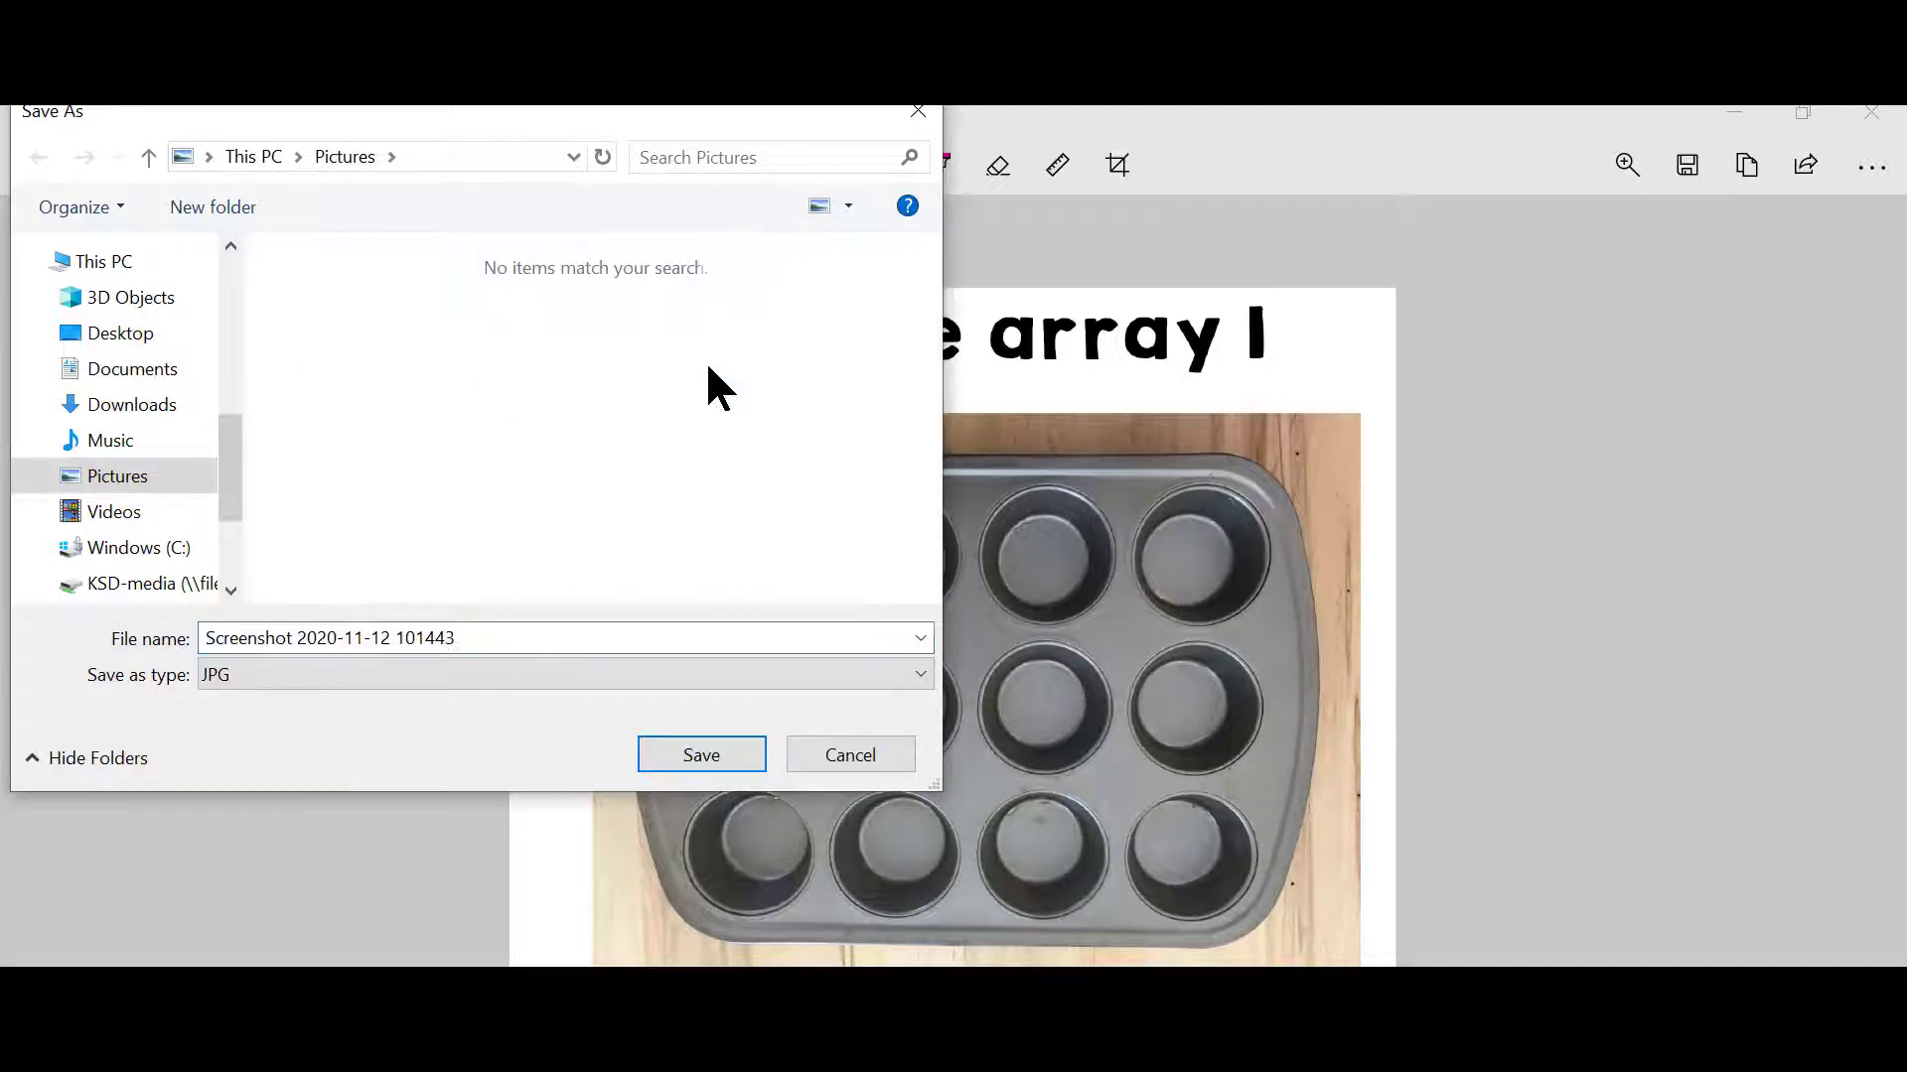
pyautogui.click(545, 633)
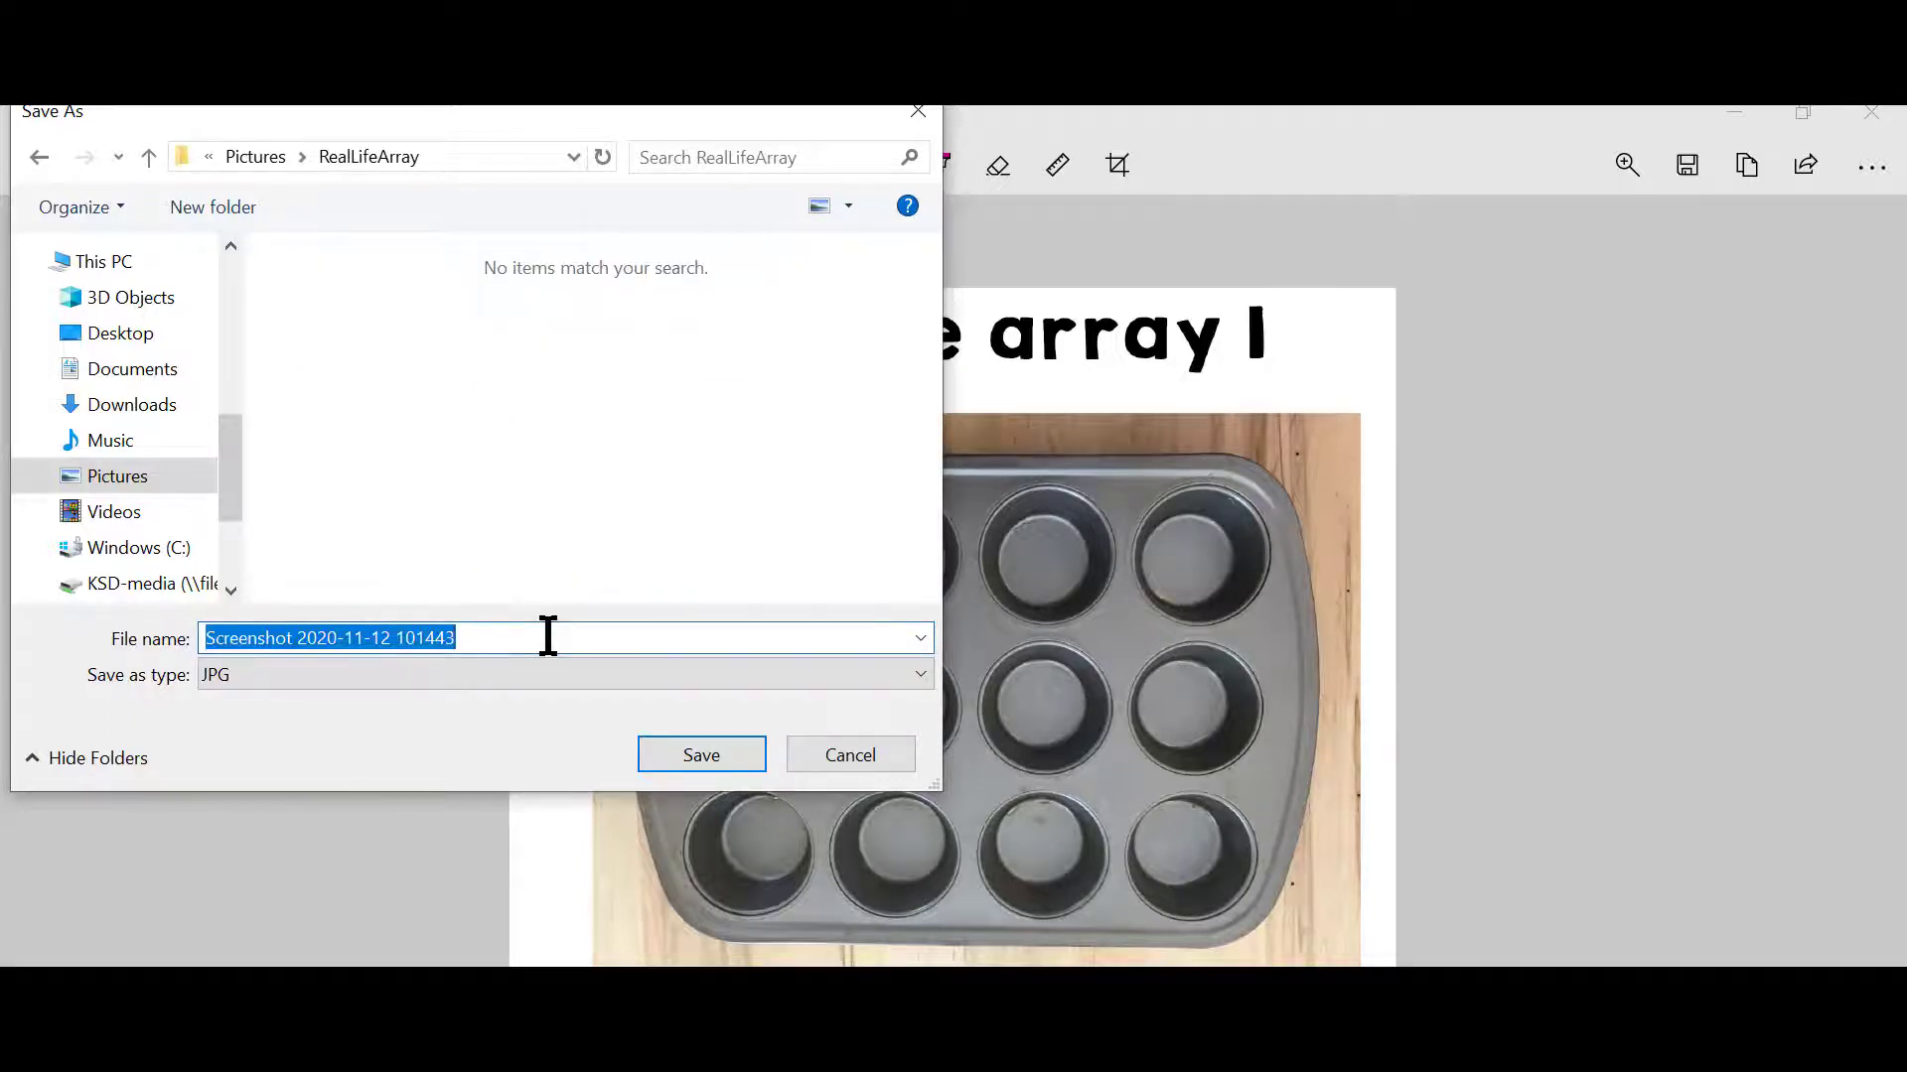
pyautogui.write('1')
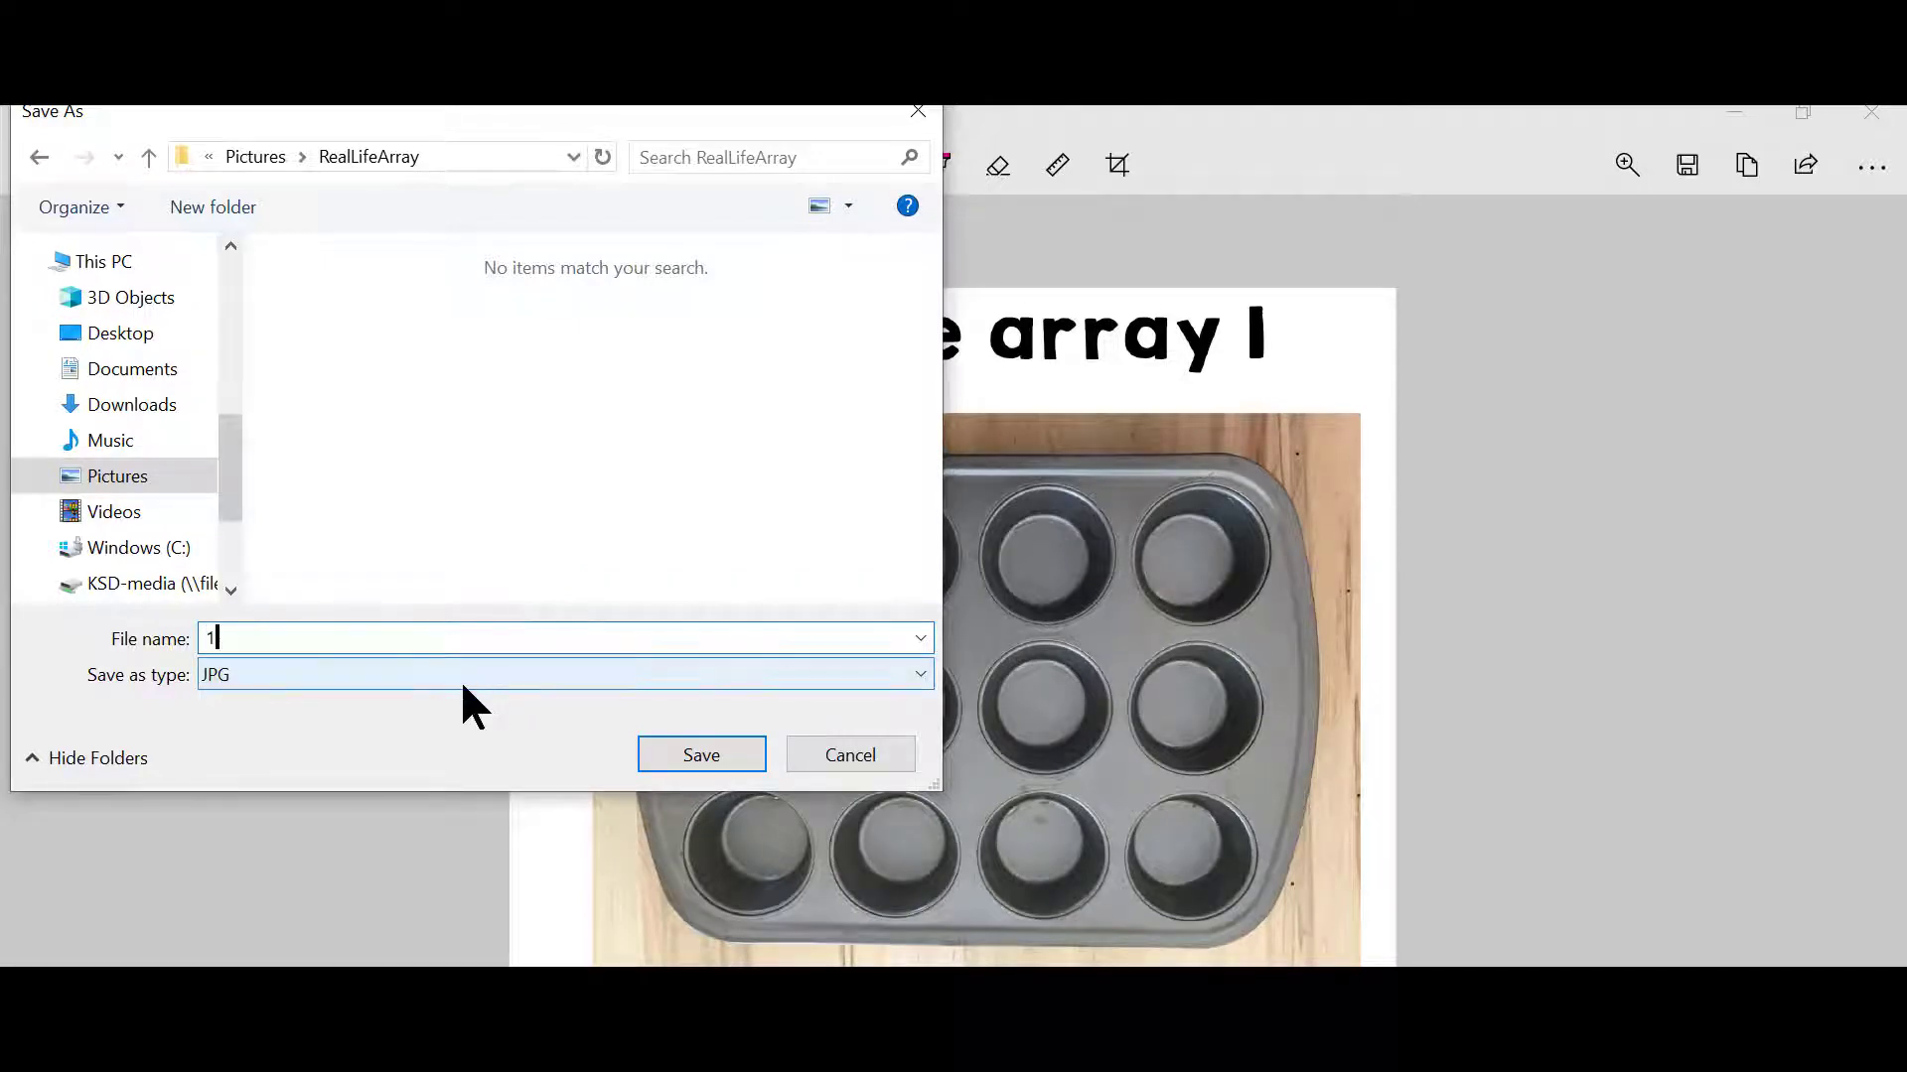
pyautogui.click(683, 761)
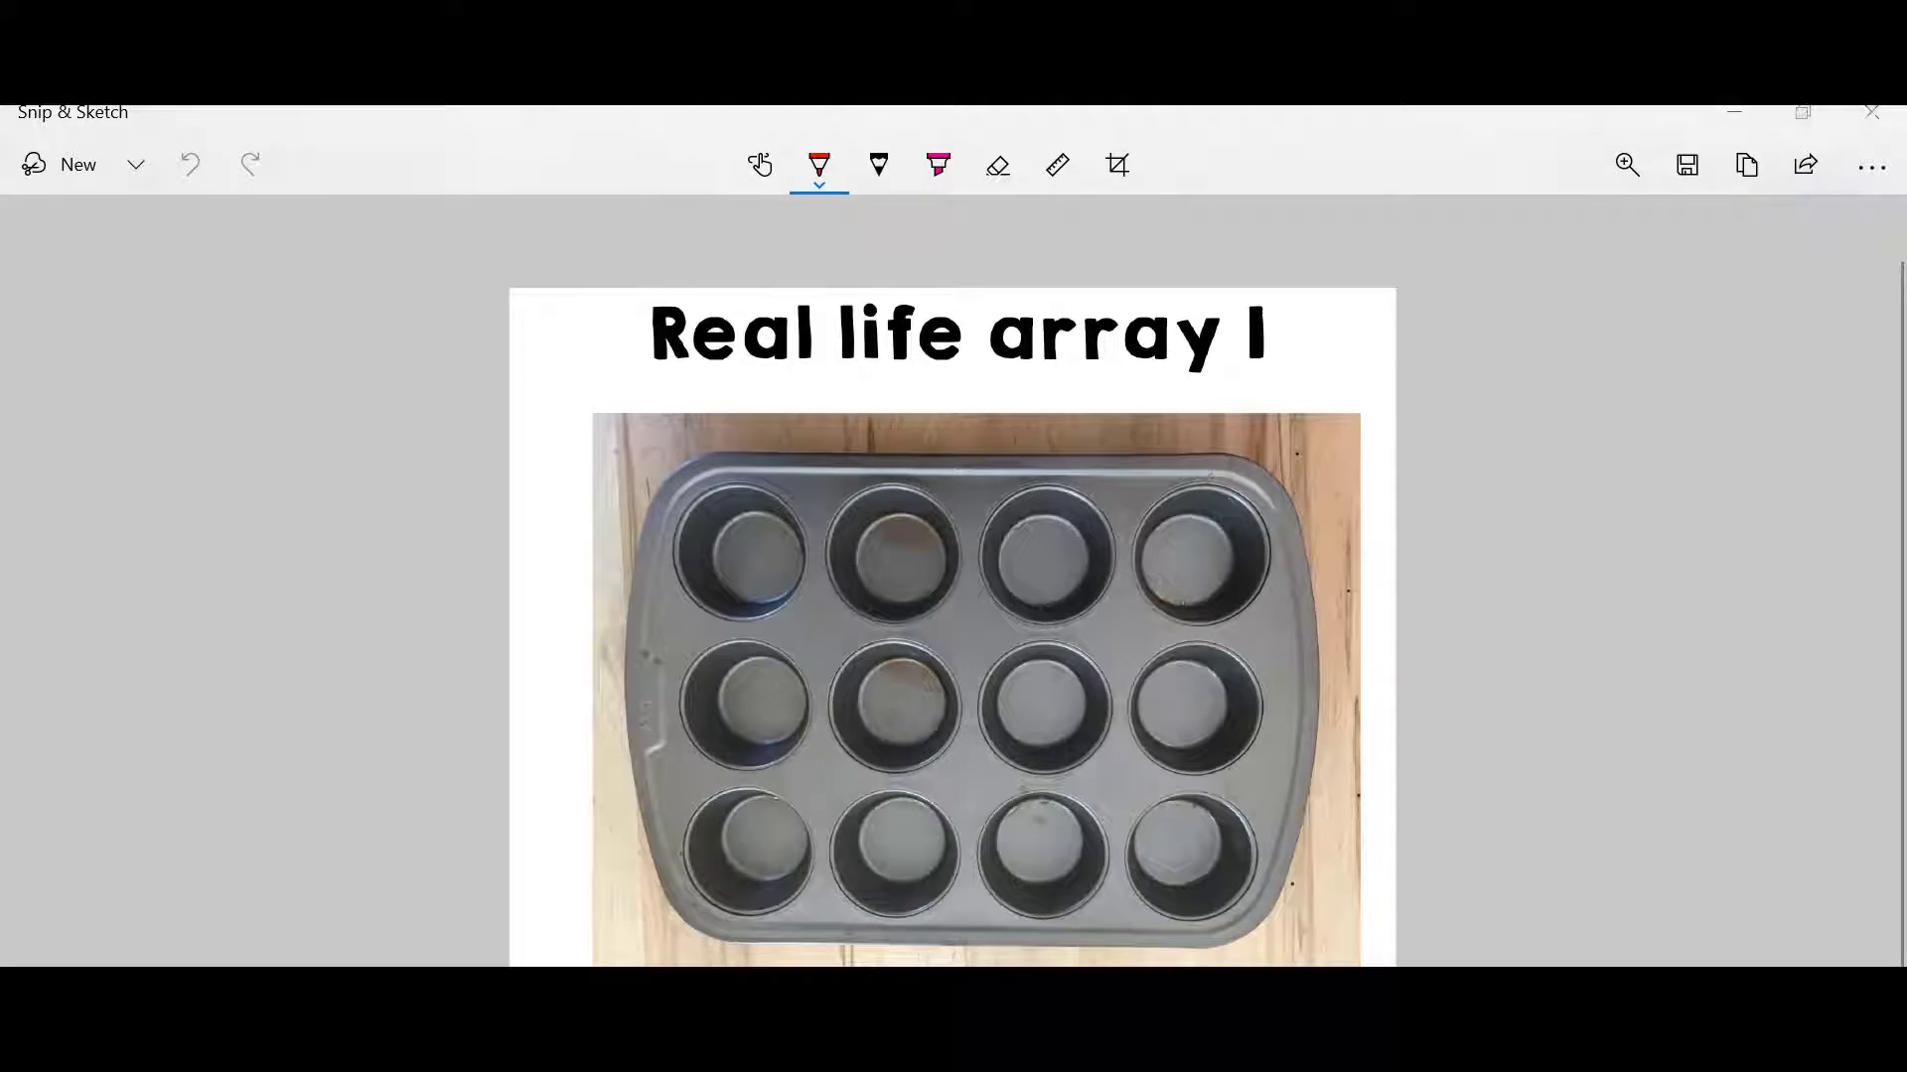
# Step: Capture a rectangular snip of the Real life array 2 heading and cupcake picture from the PDF
pyautogui.moveTo(852, 1058)
pyautogui.click(998, 958)
pyautogui.scroll(-10, 934, 605)
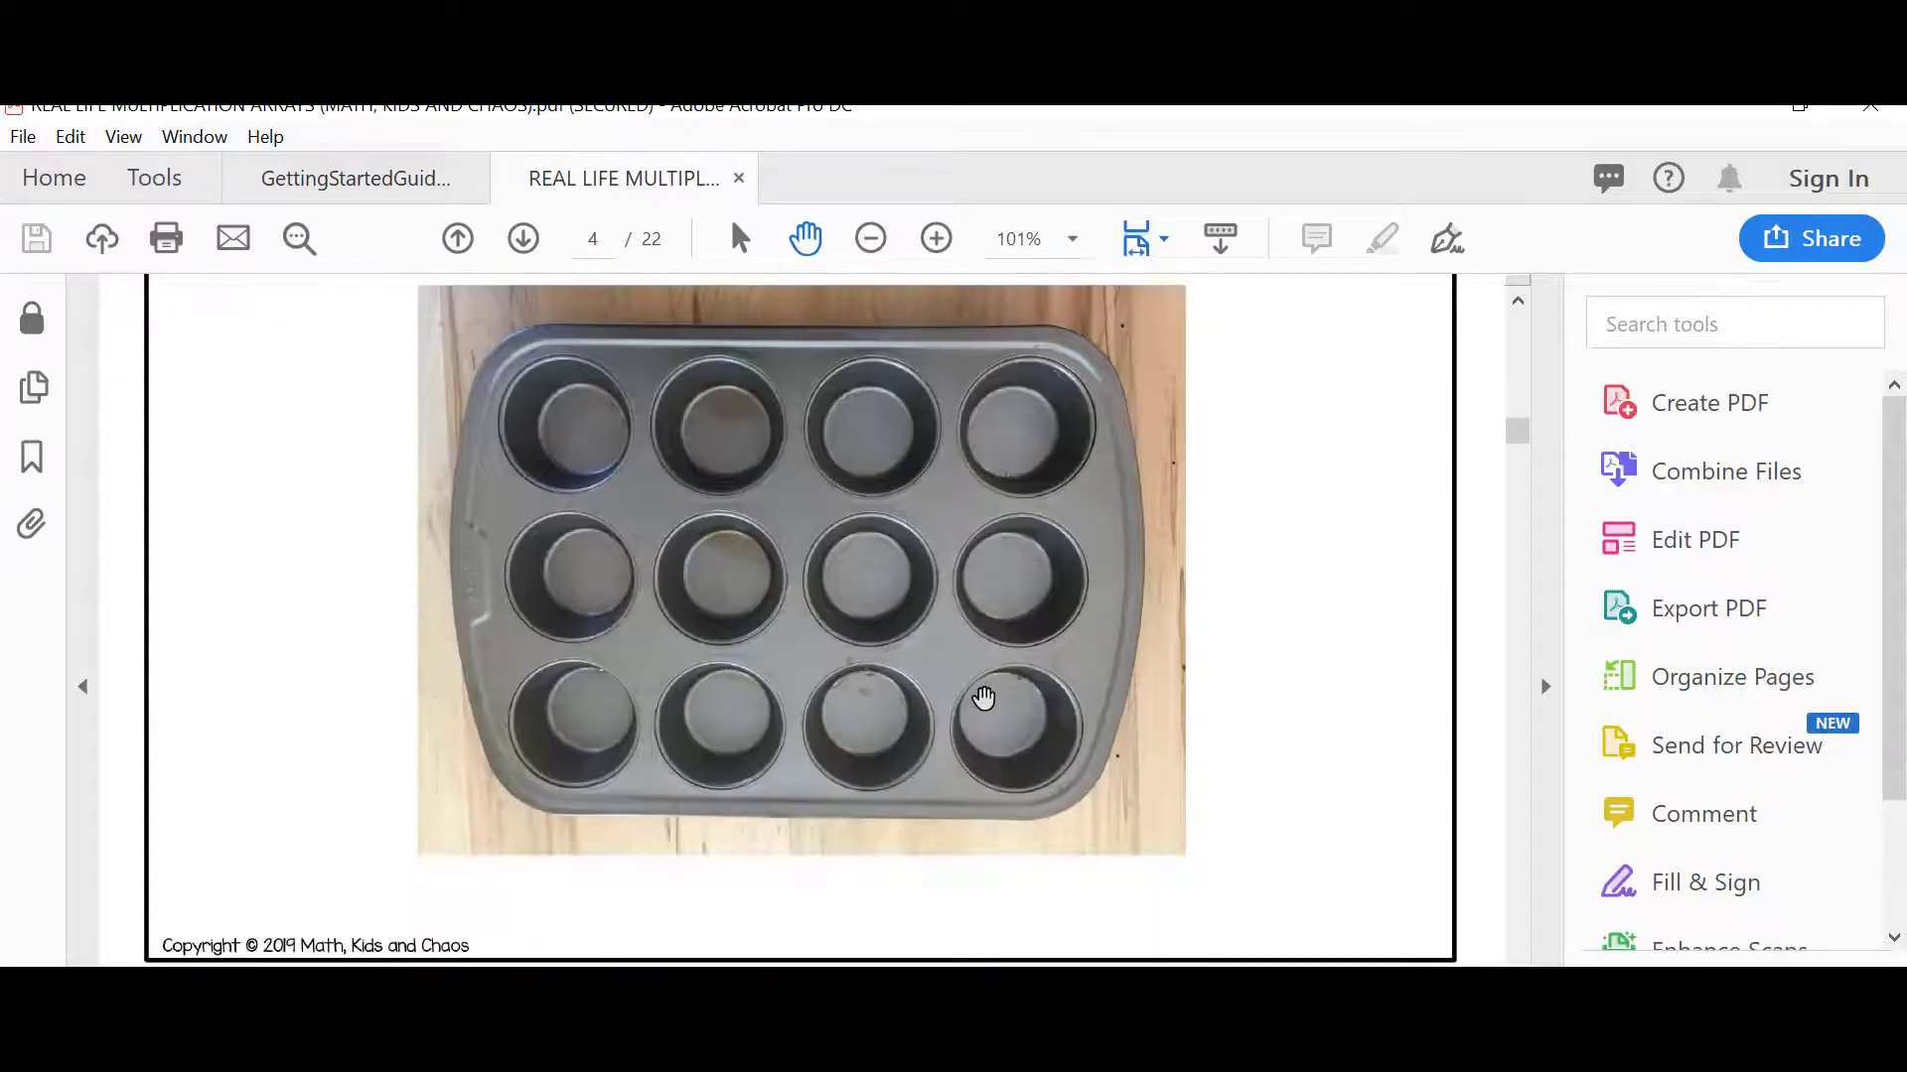
pyautogui.scroll(-4, 986, 680)
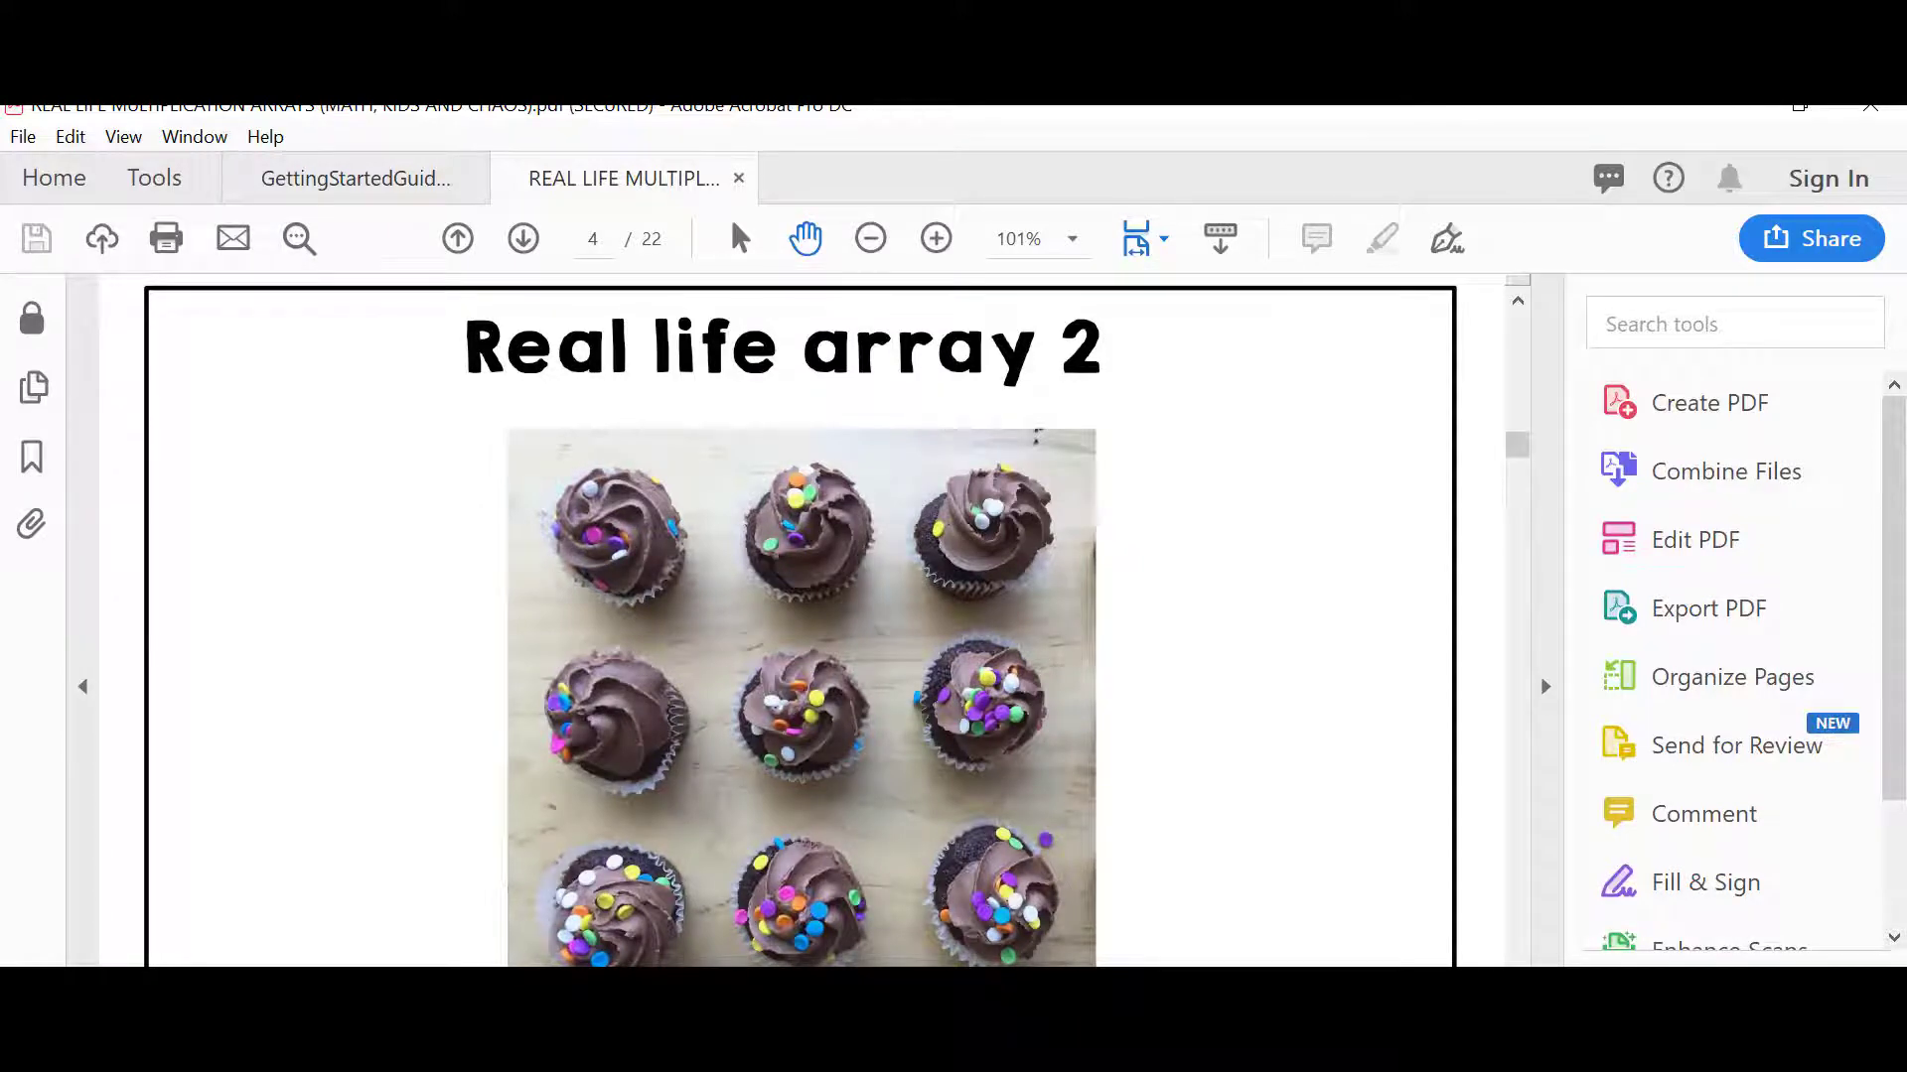
pyautogui.click(497, 1057)
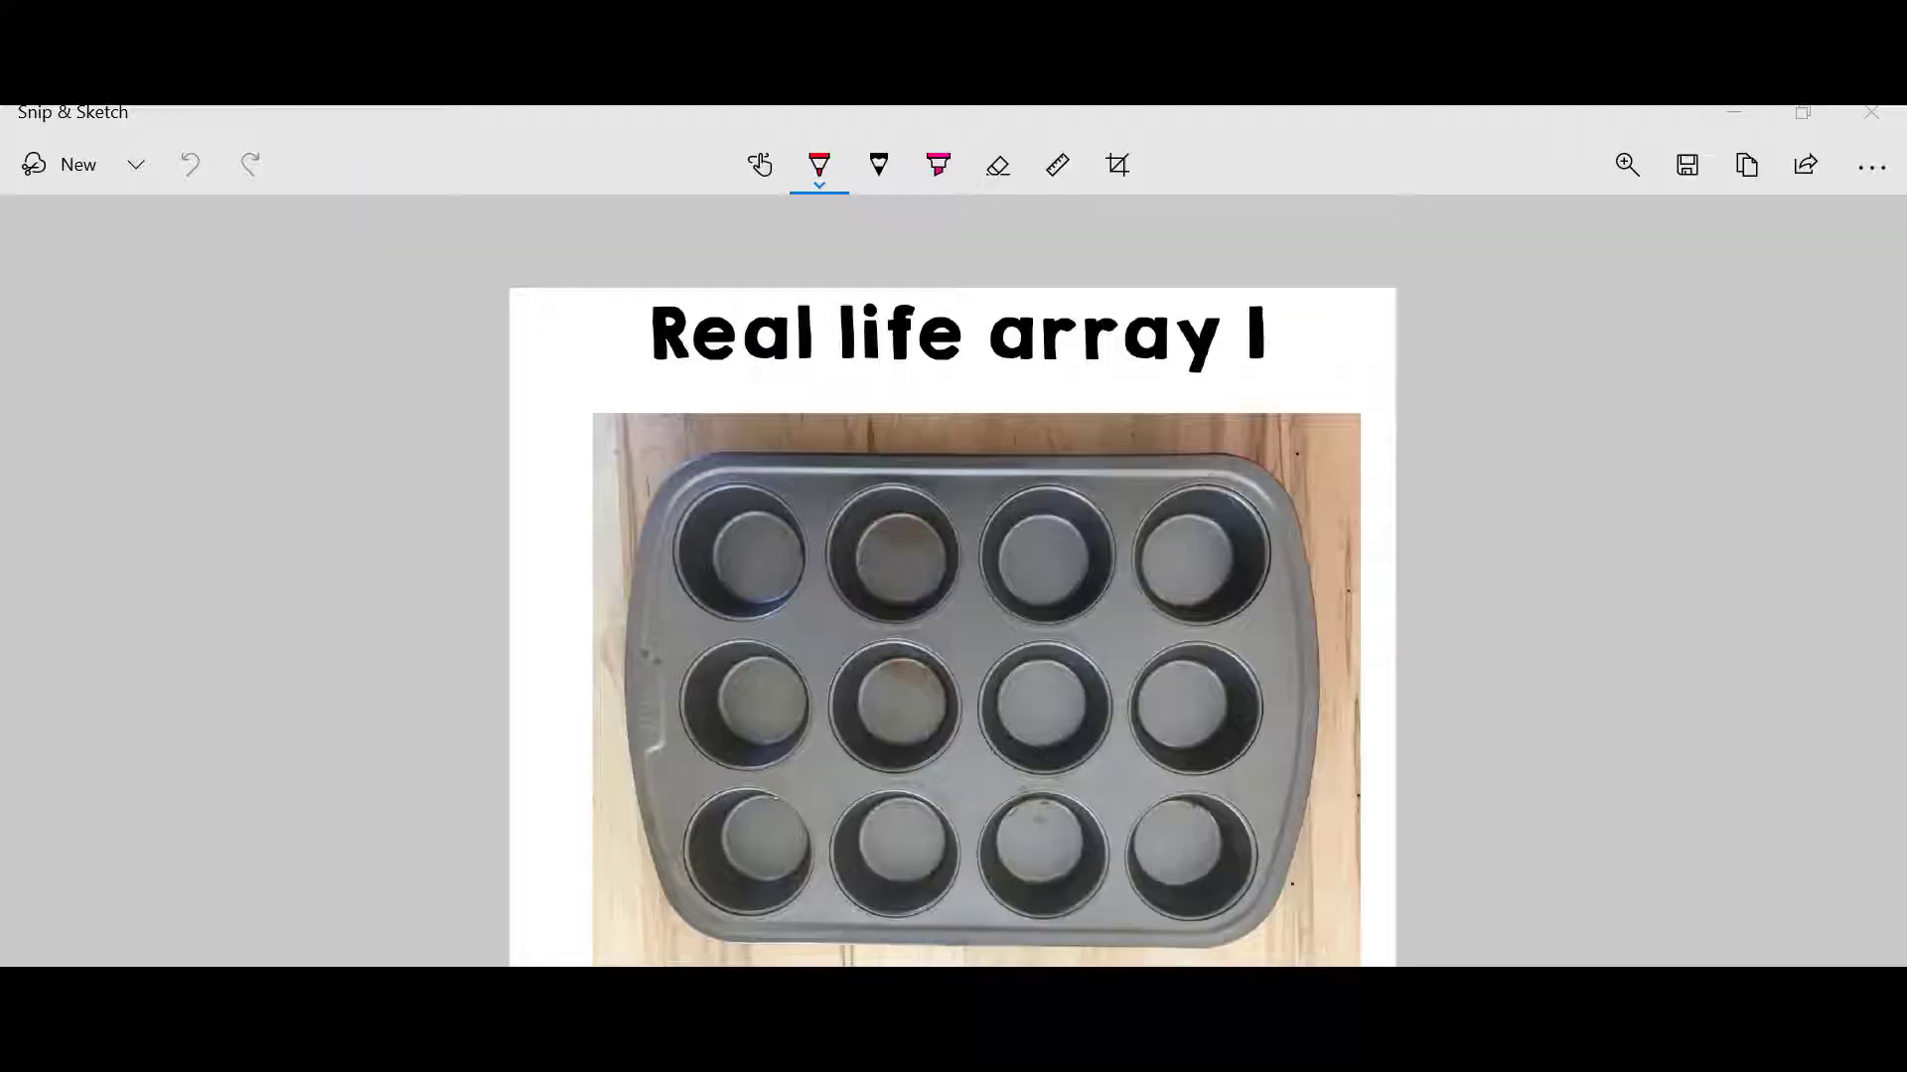
pyautogui.click(24, 167)
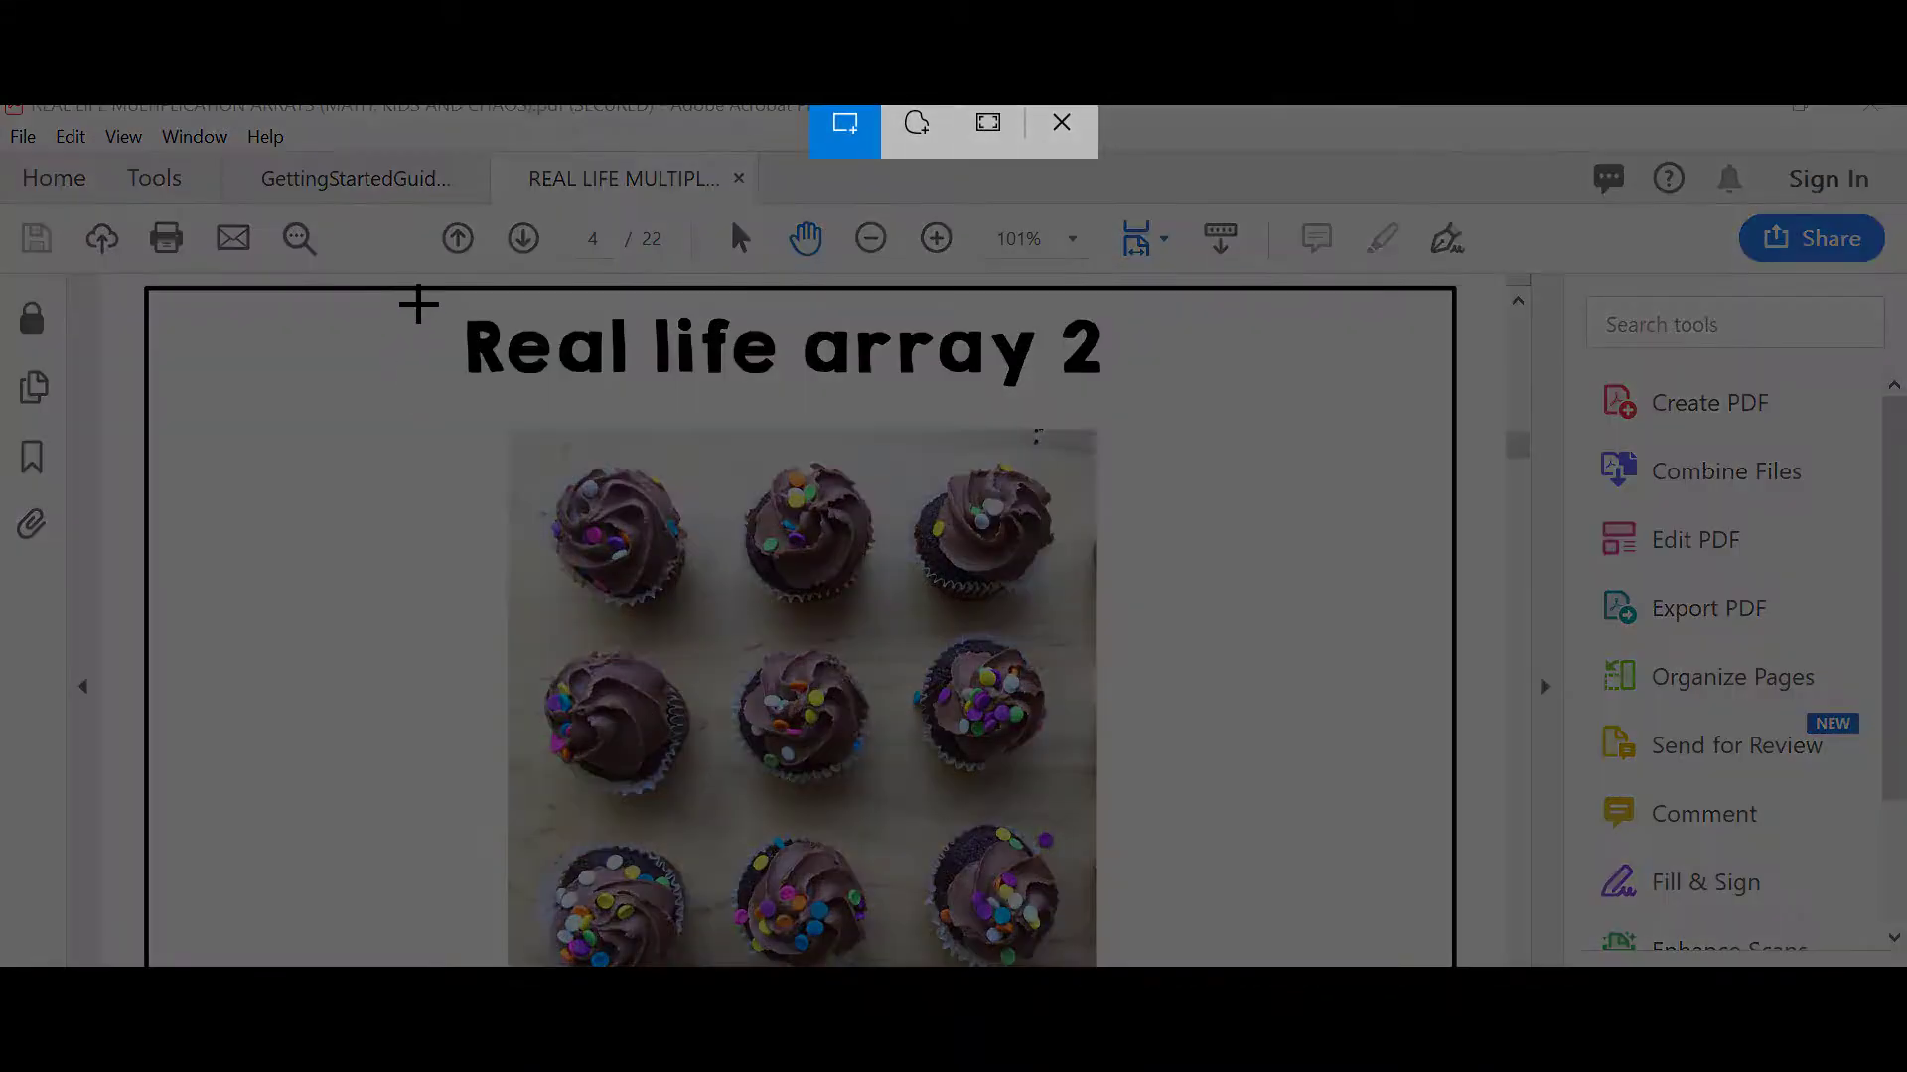
pyautogui.moveTo(417, 305); pyautogui.dragTo(1170, 967)
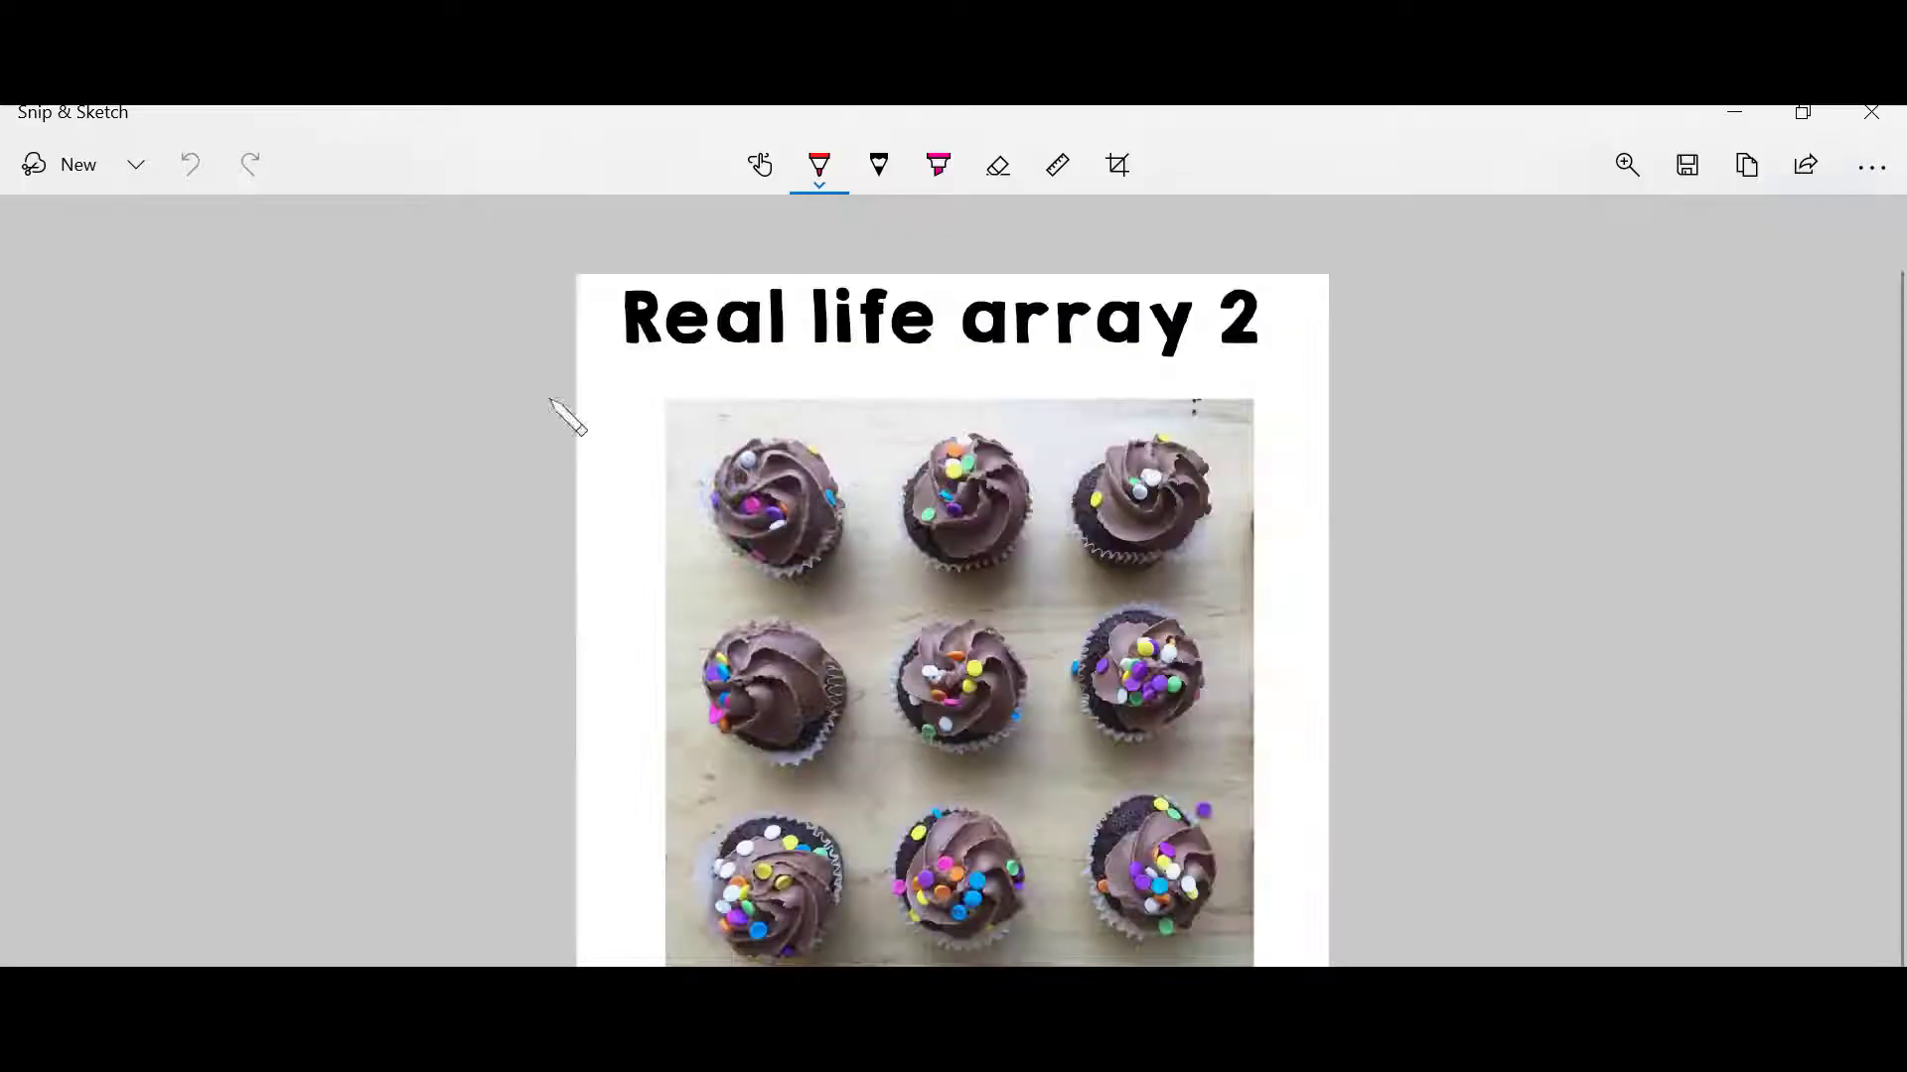
# Step: Save the cupcake snip as a JPG named 2 in the RealLifeArray folder
pyautogui.click(1688, 174)
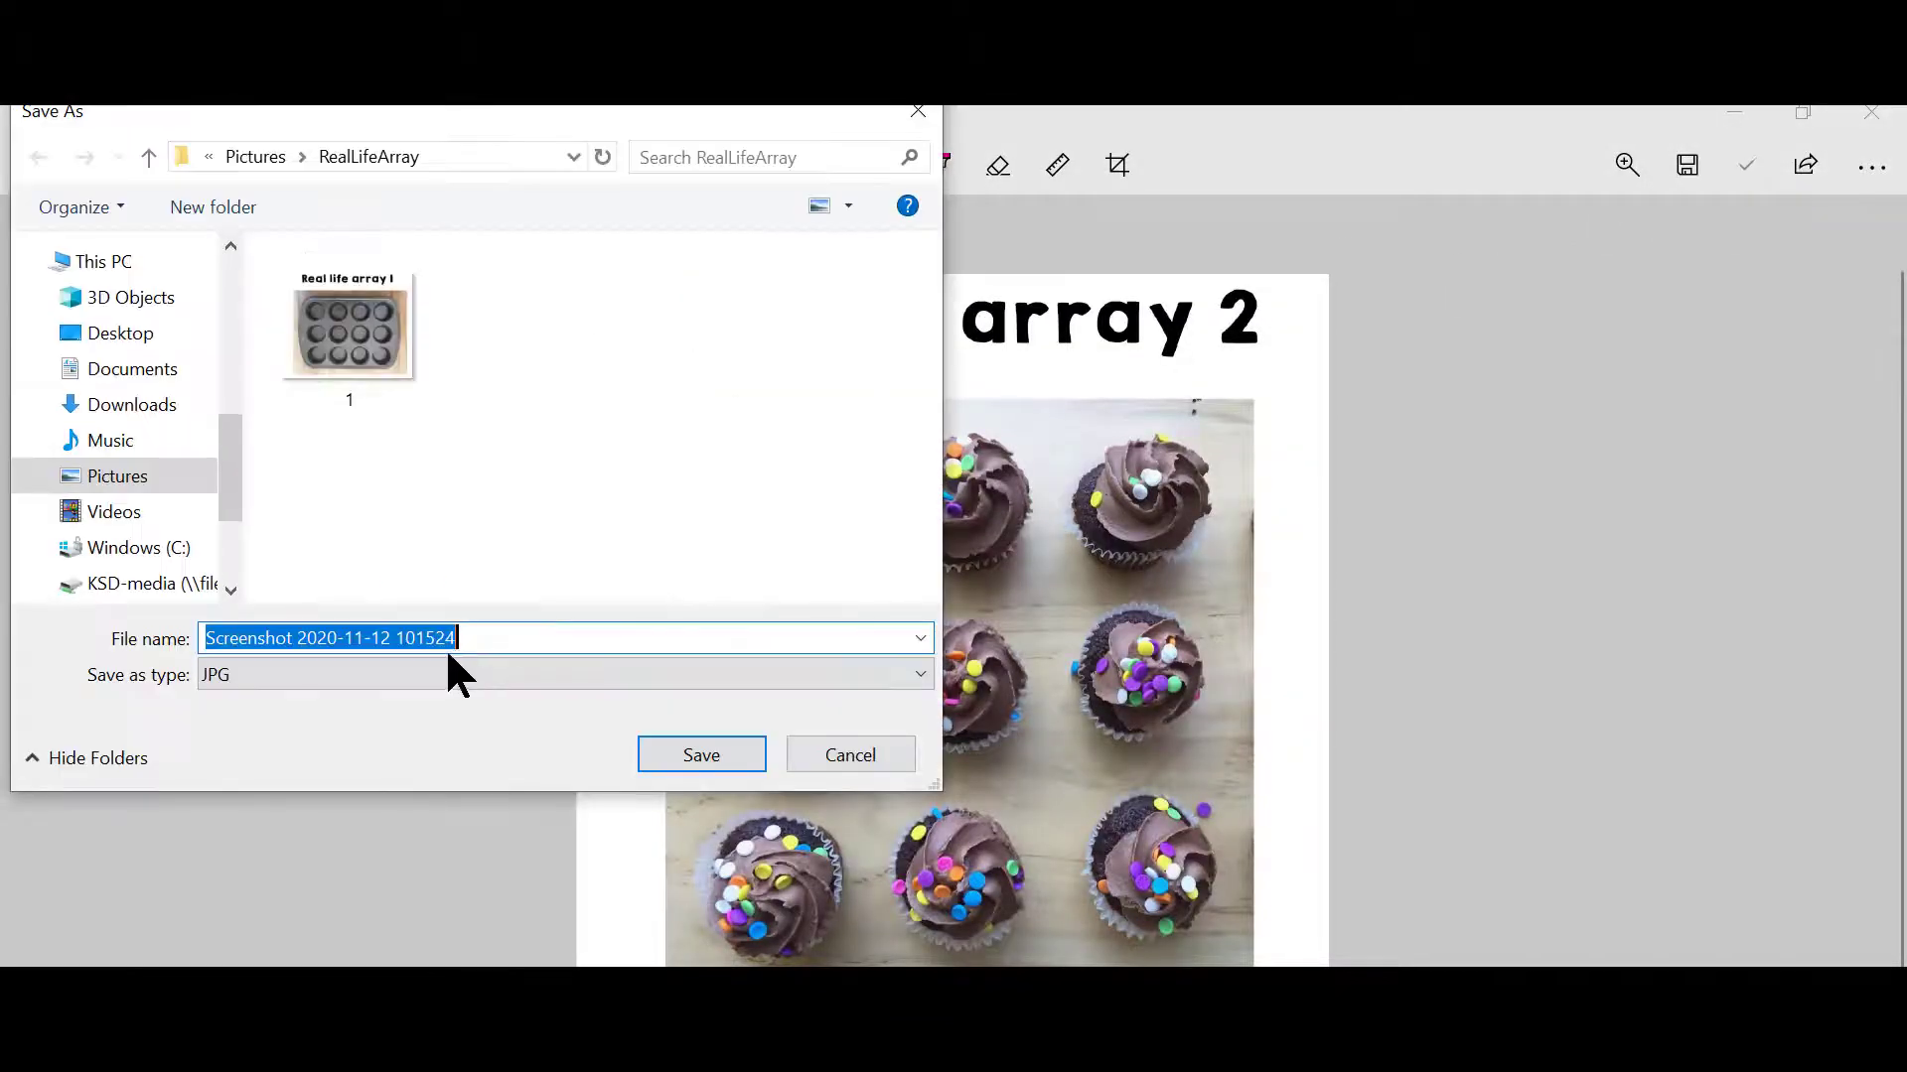
pyautogui.write('2')
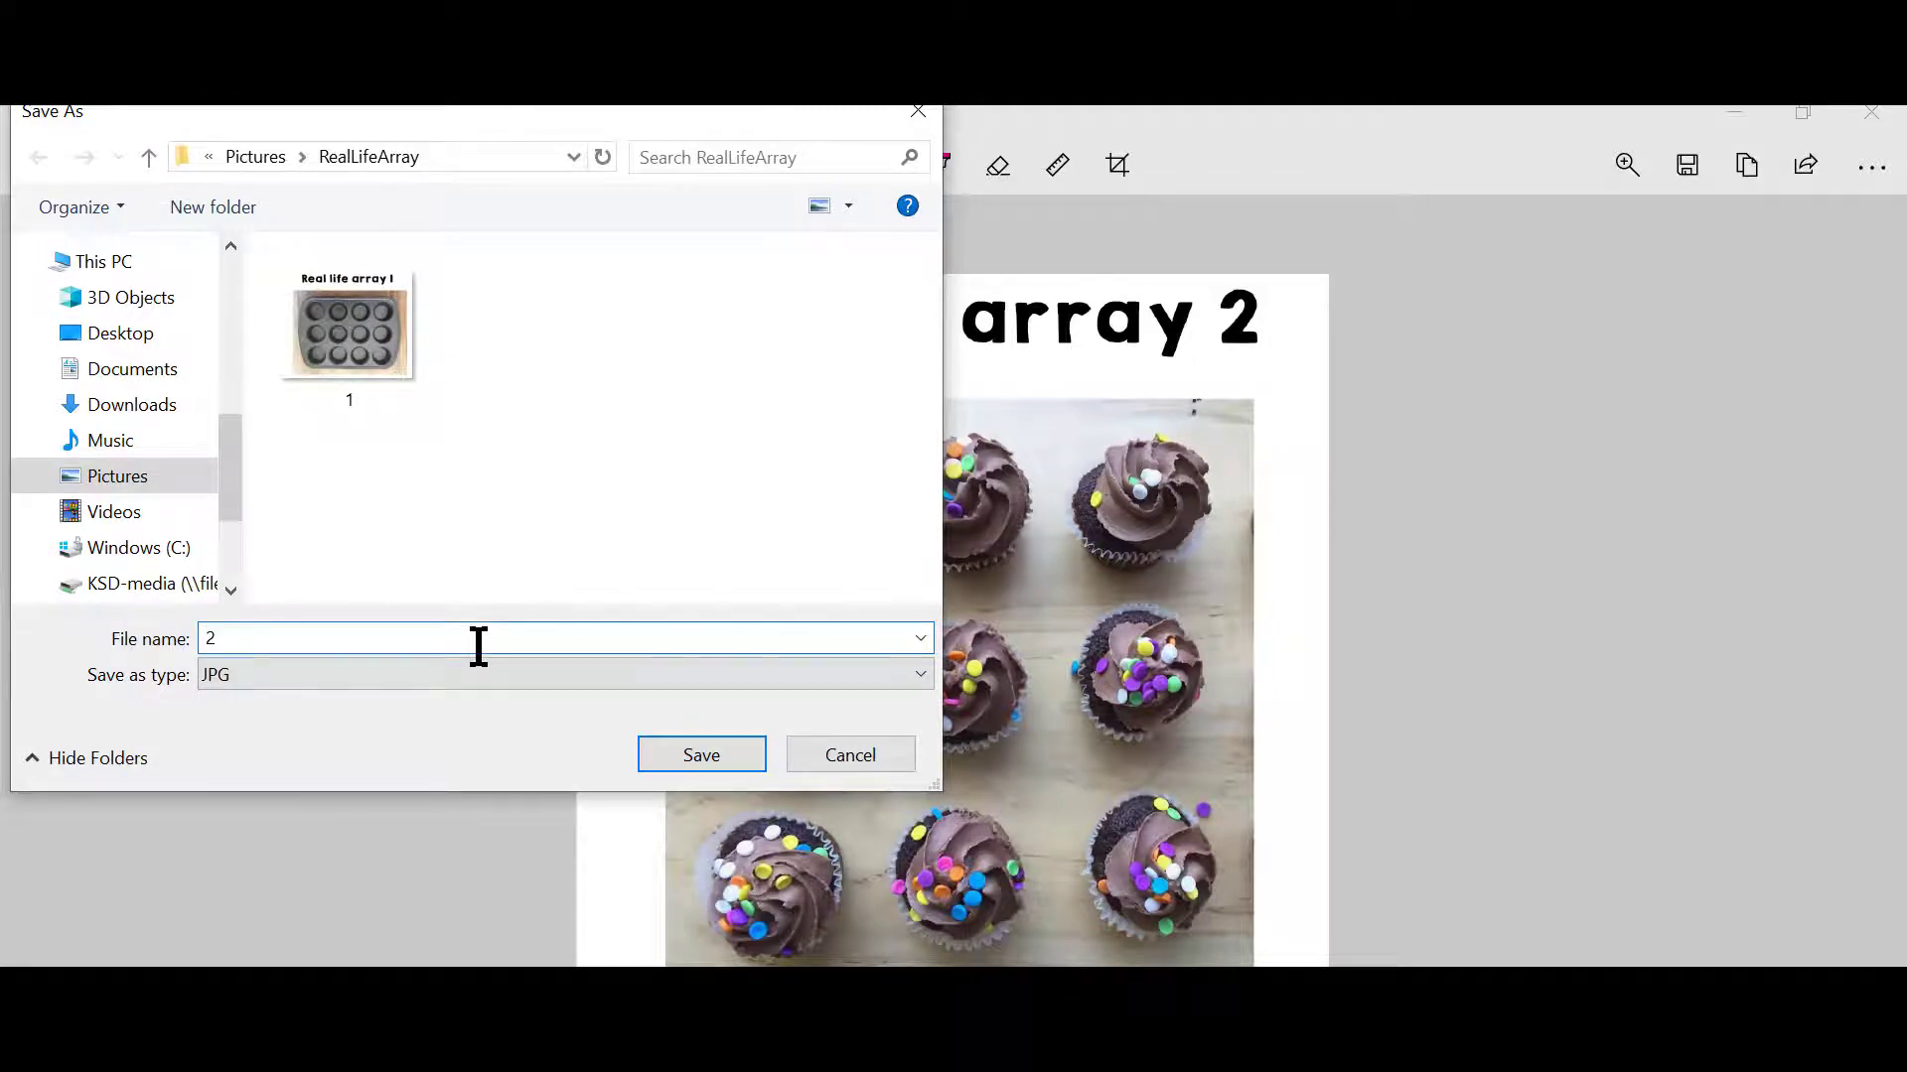
pyautogui.click(681, 756)
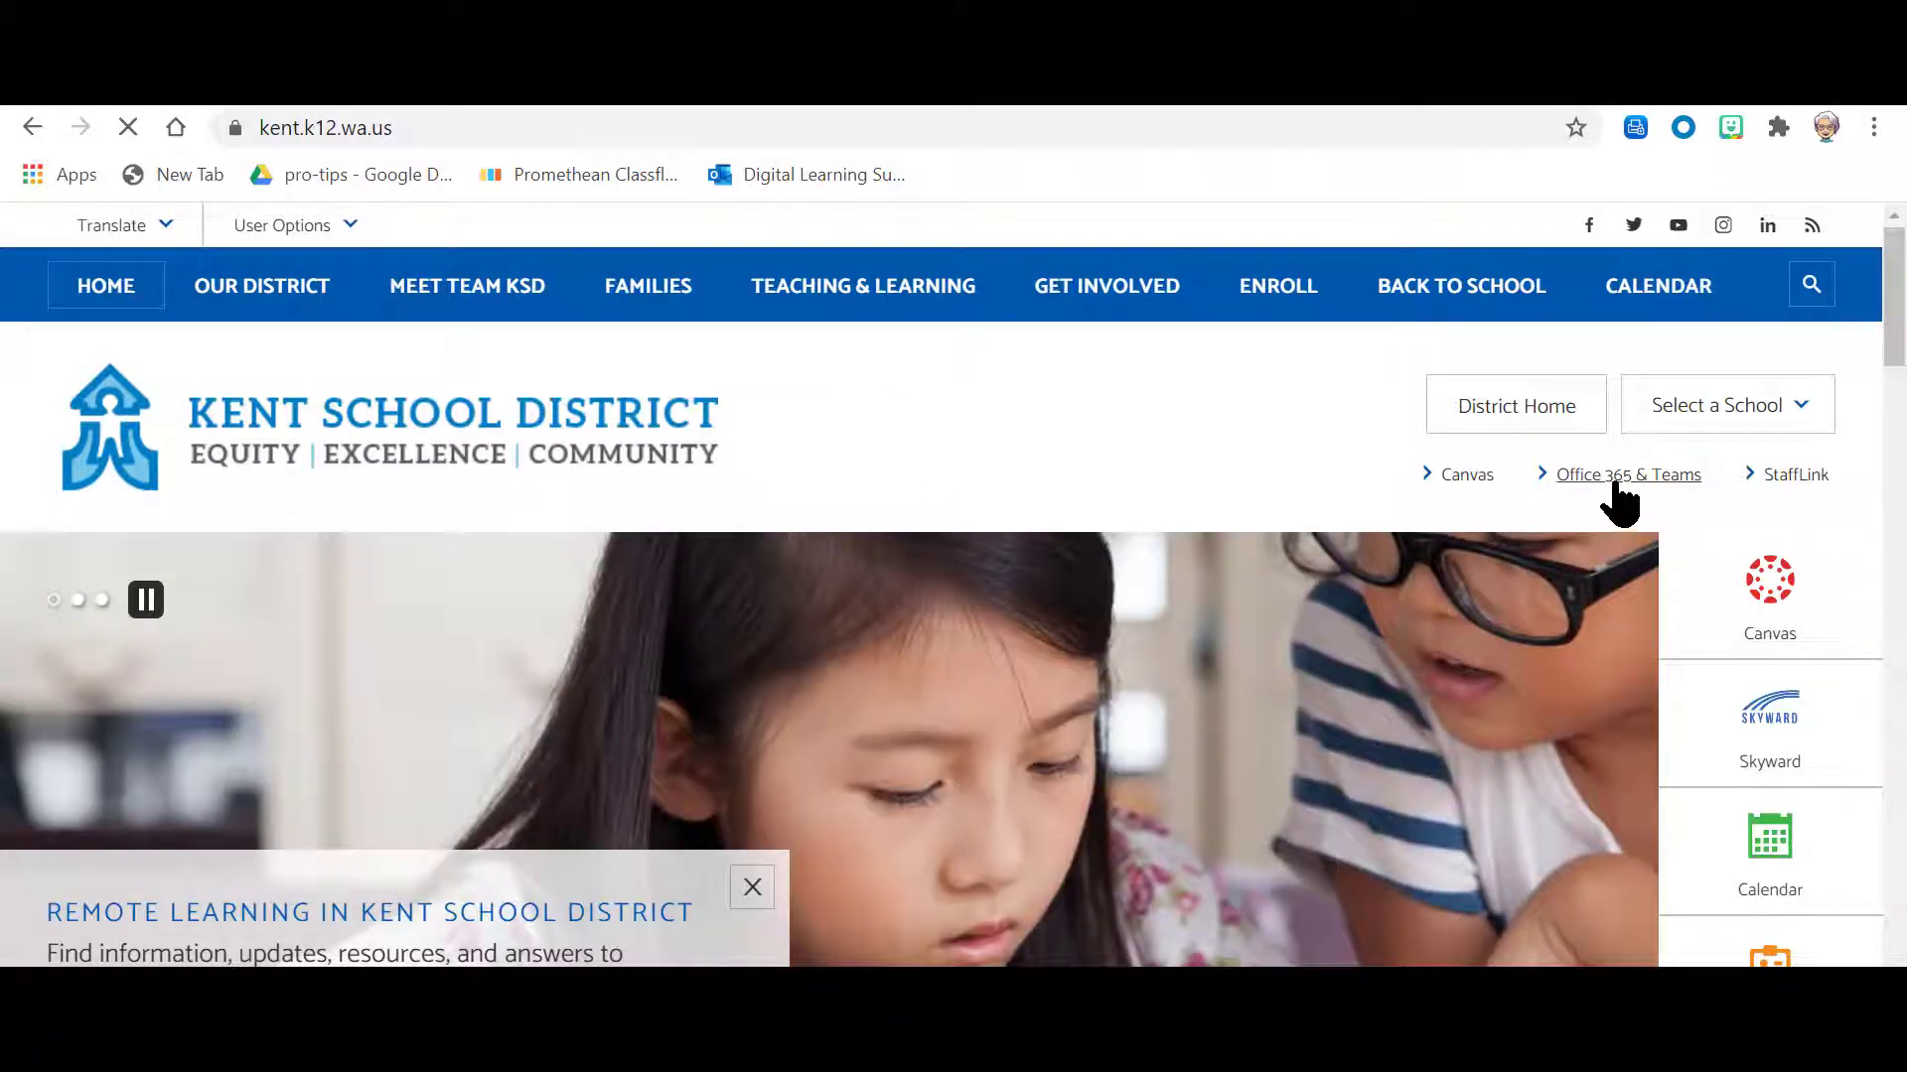
# Step: Go to Microsoft Forms through the school district's Office 365 & Teams link and open the Real Life Arrays form
pyautogui.click(1614, 483)
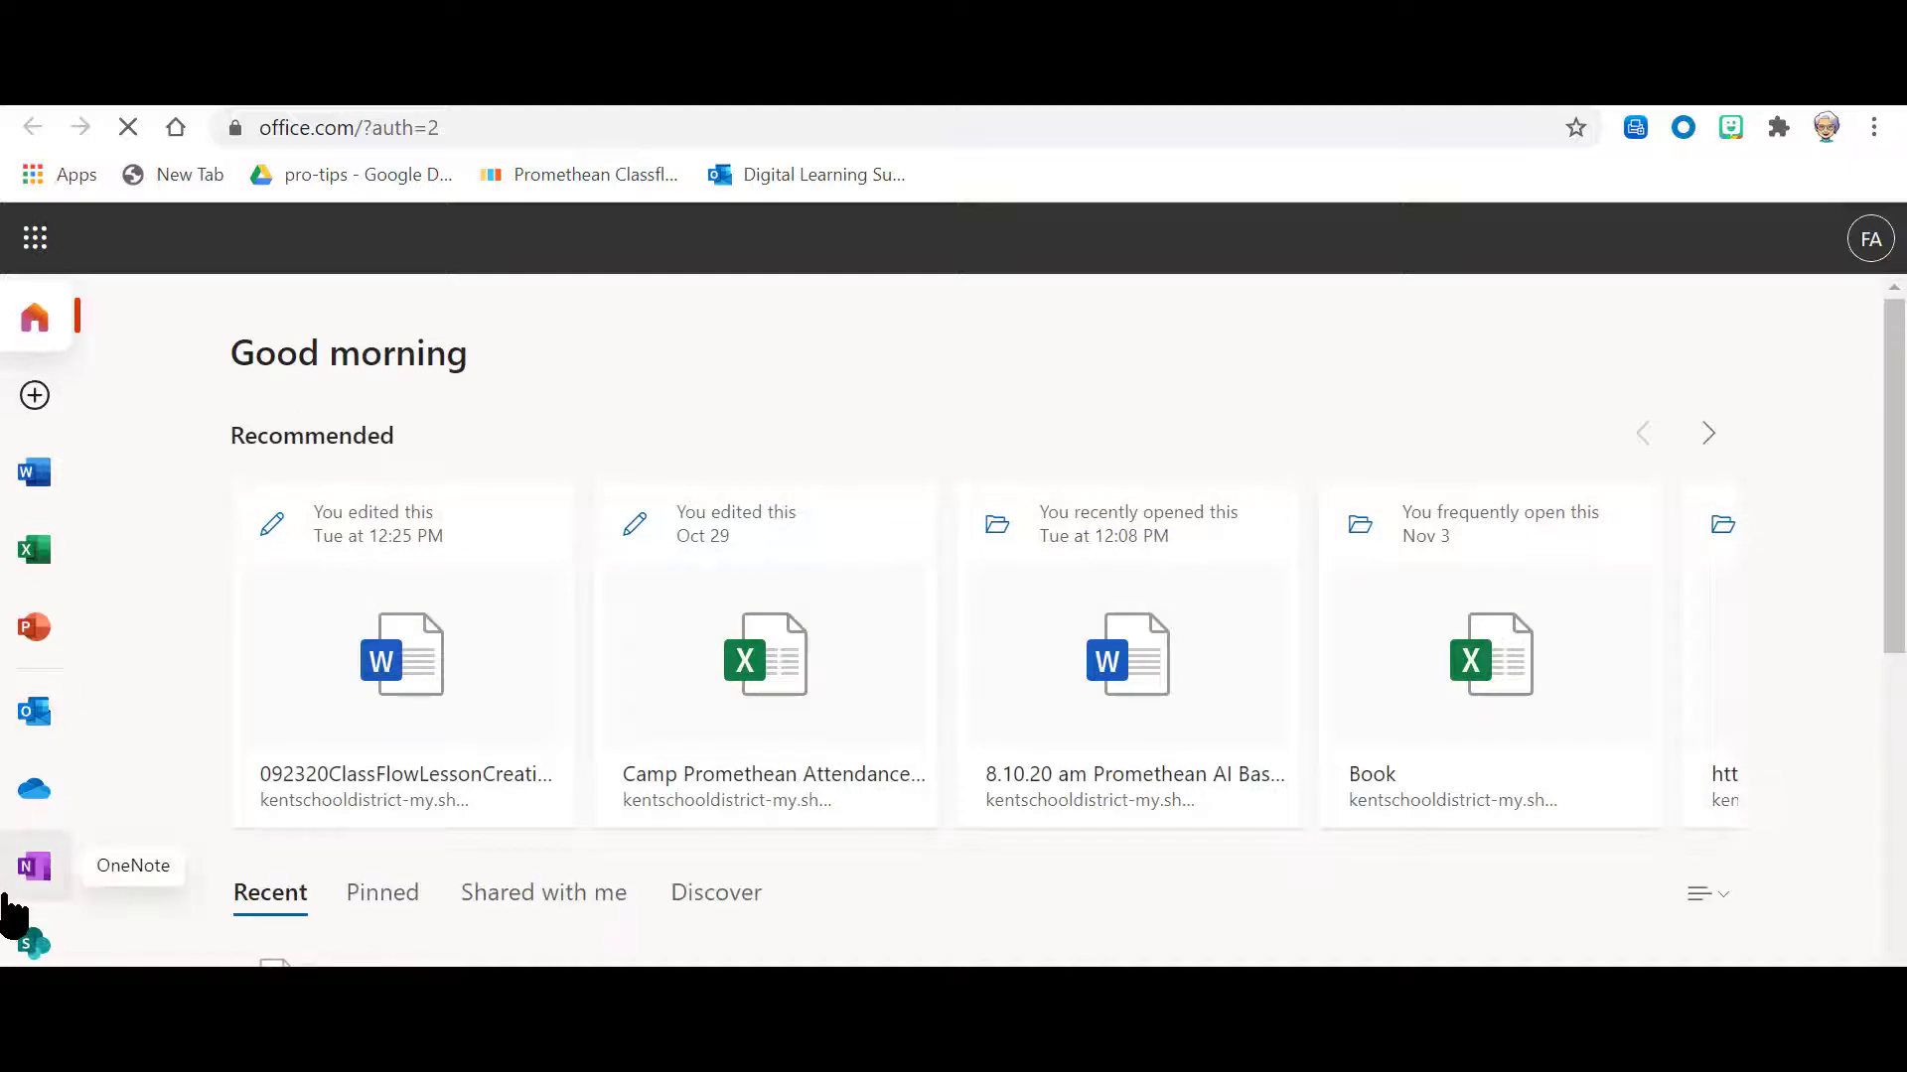
pyautogui.scroll(-4, 20, 923)
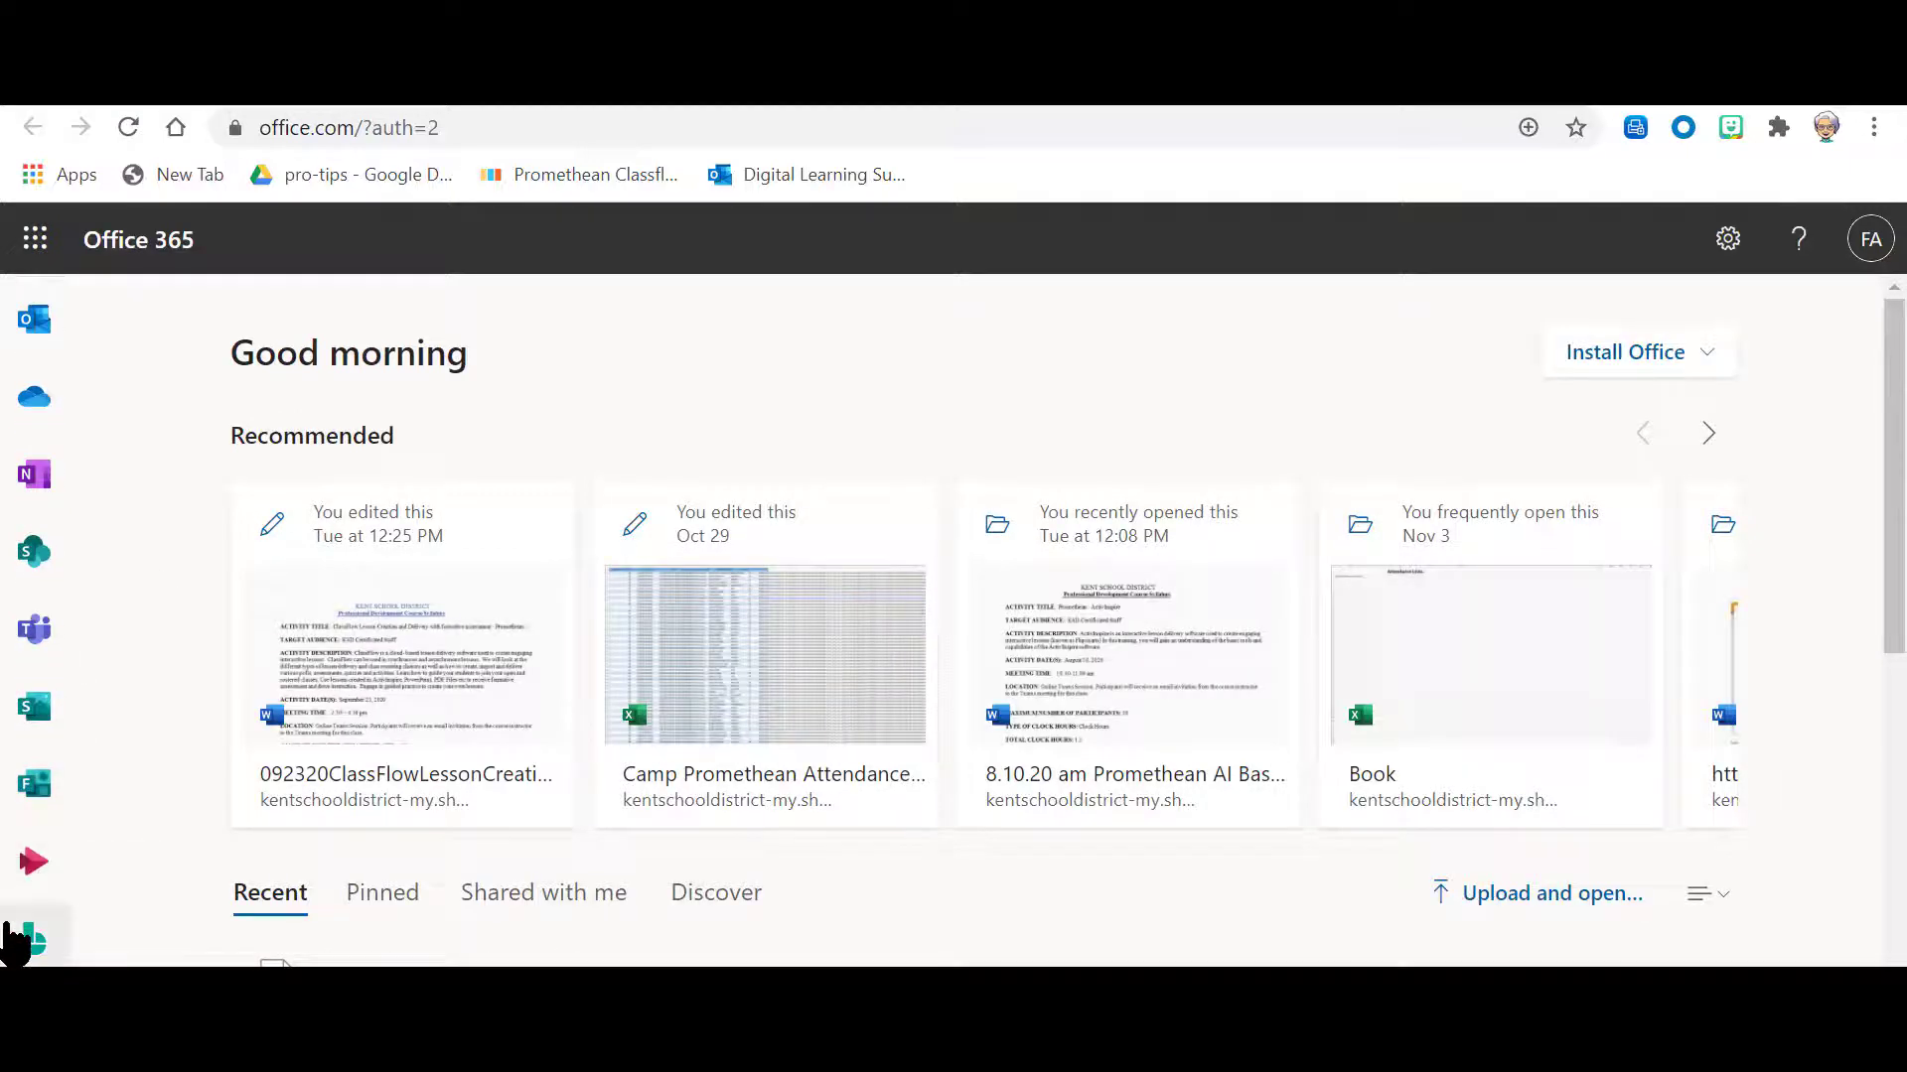
pyautogui.click(36, 789)
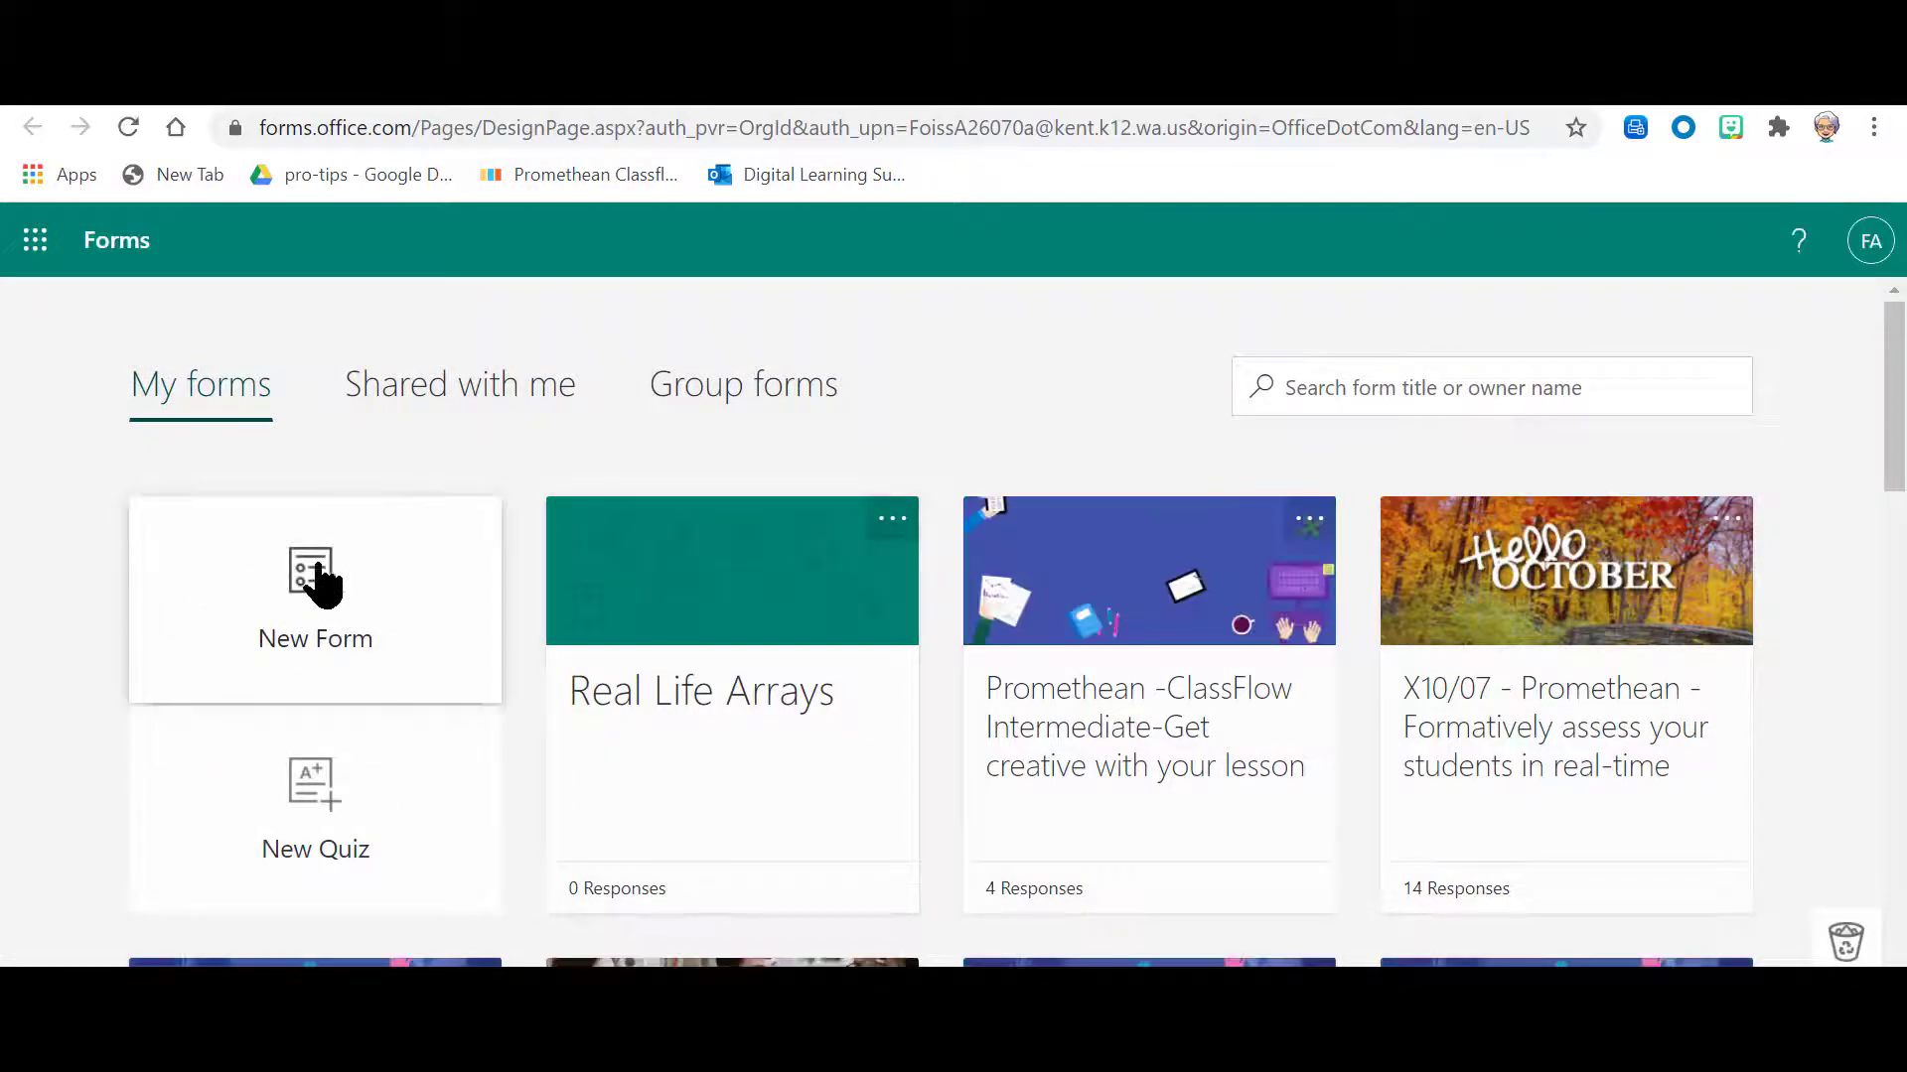
pyautogui.click(729, 659)
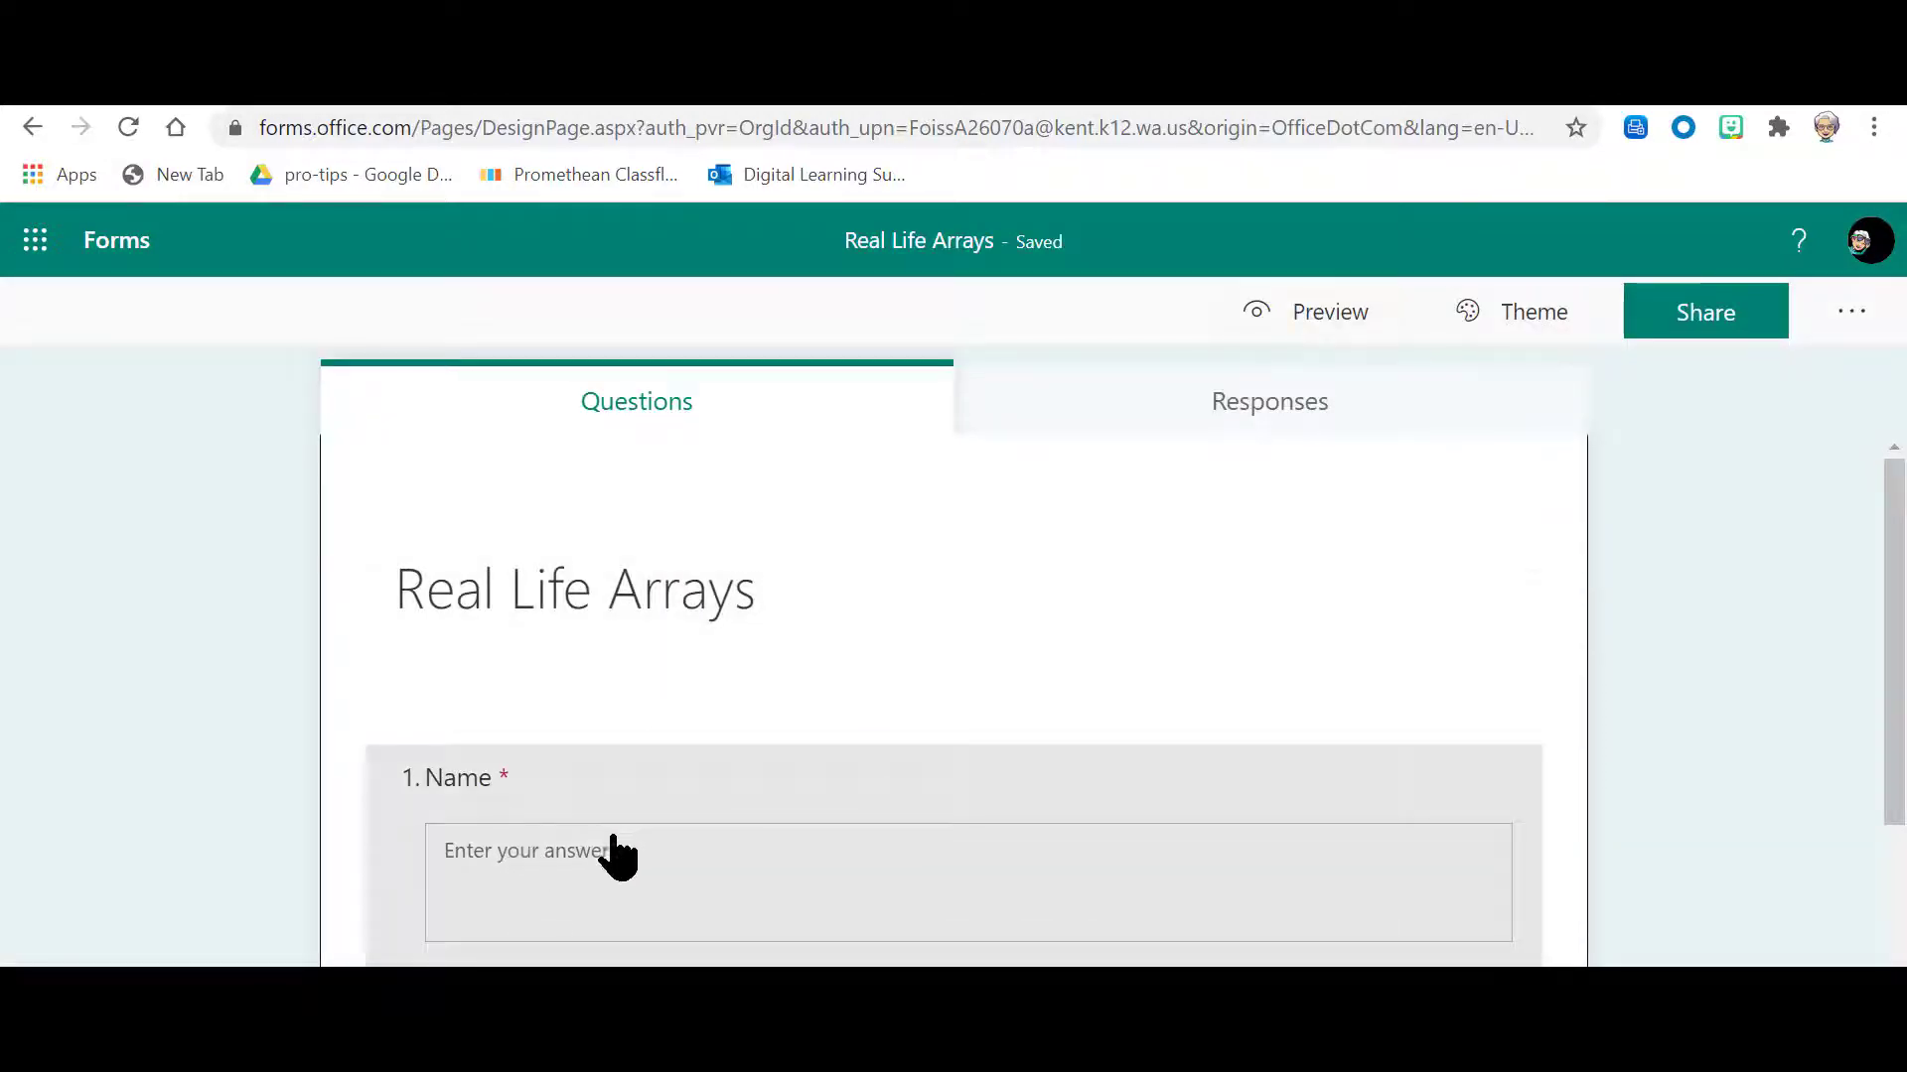
# Step: Enable Long answer for question 2, Question, in the Real Life Arrays form
pyautogui.scroll(-2, 616, 854)
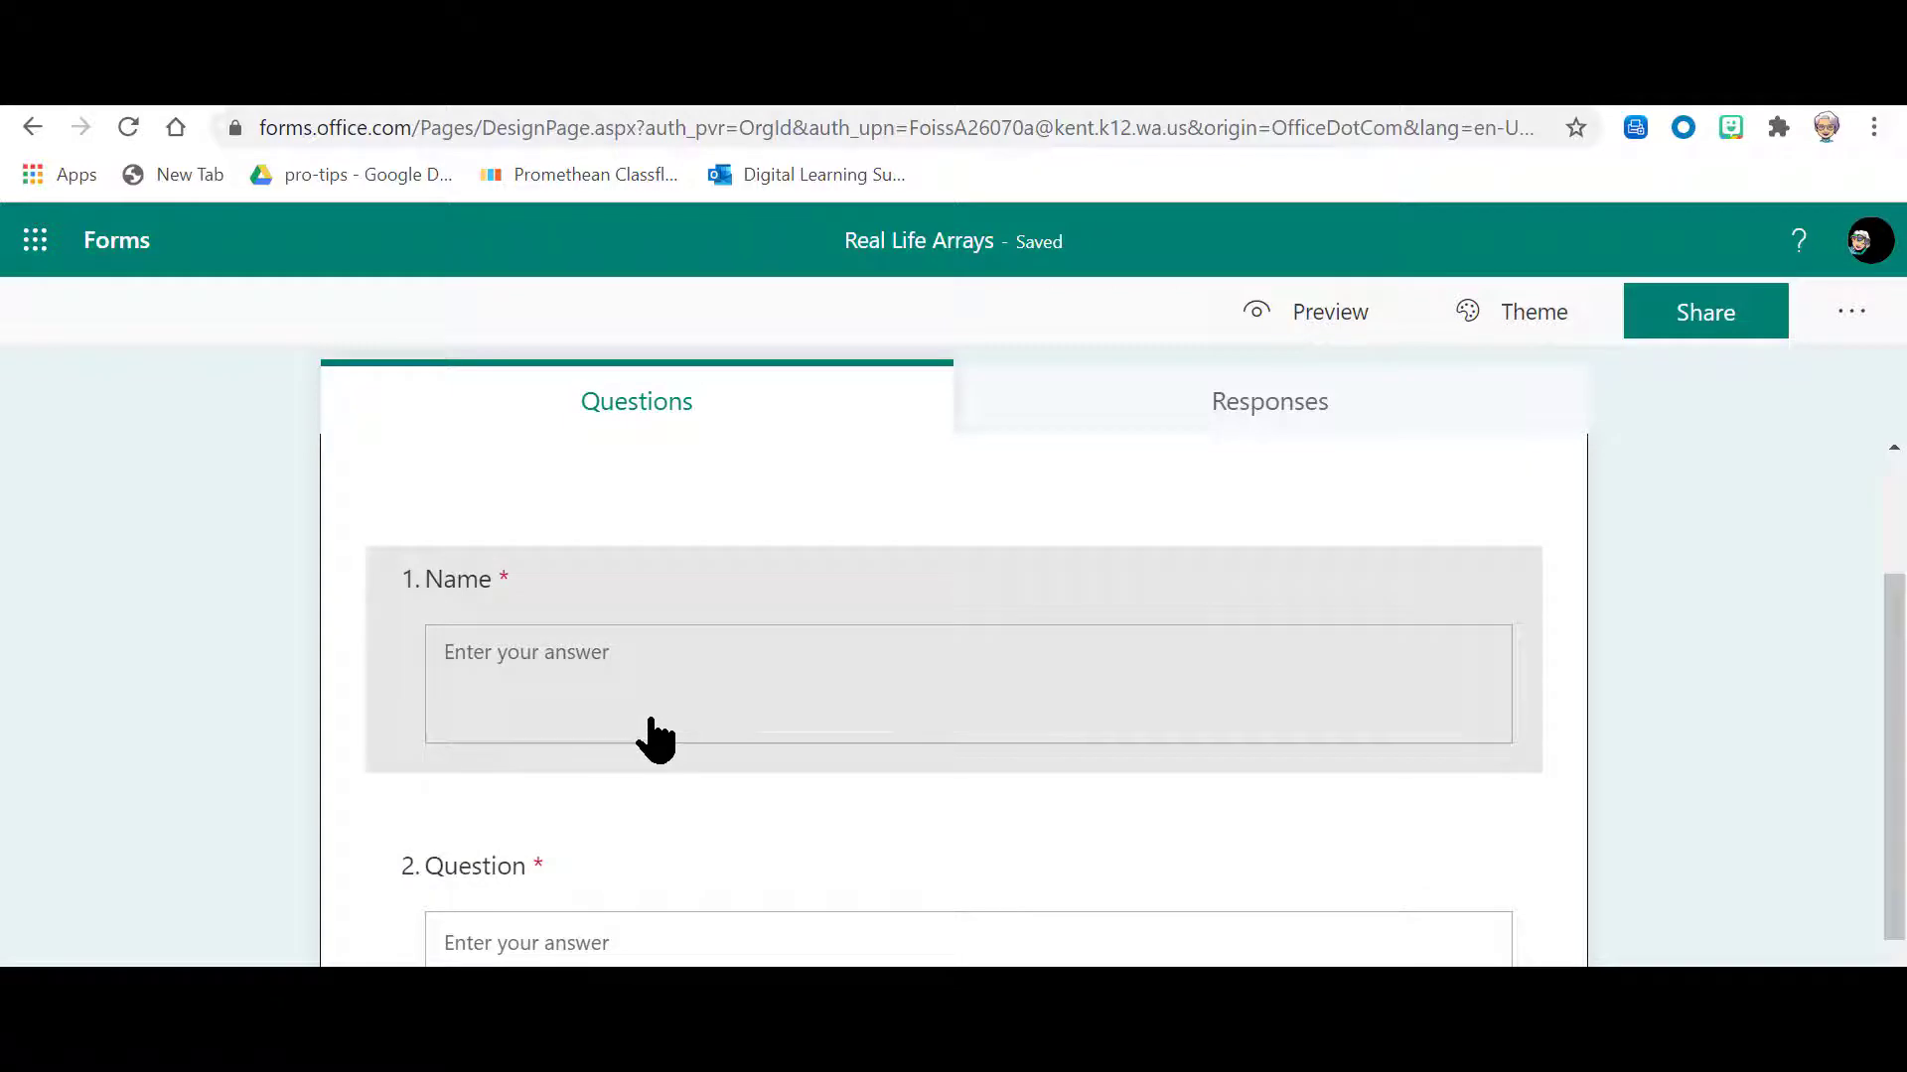
pyautogui.scroll(-2, 642, 706)
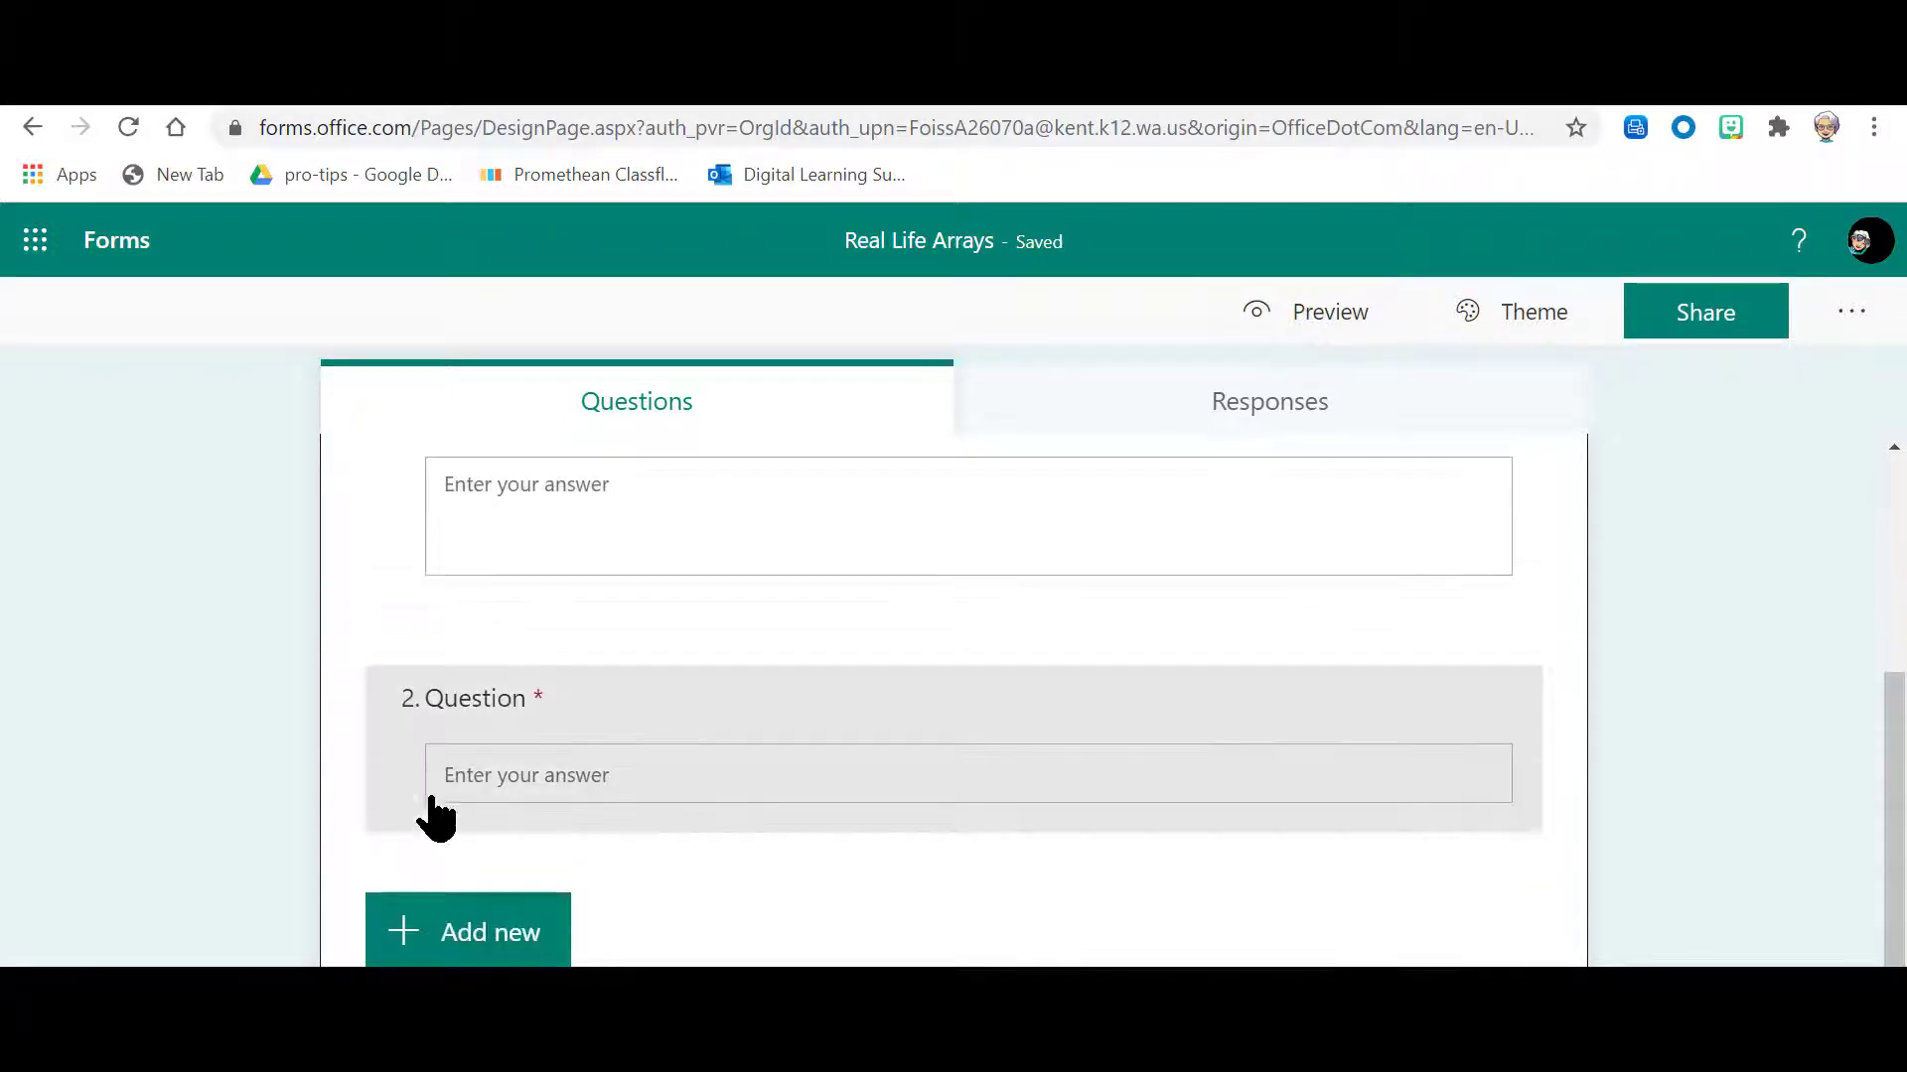
pyautogui.click(482, 792)
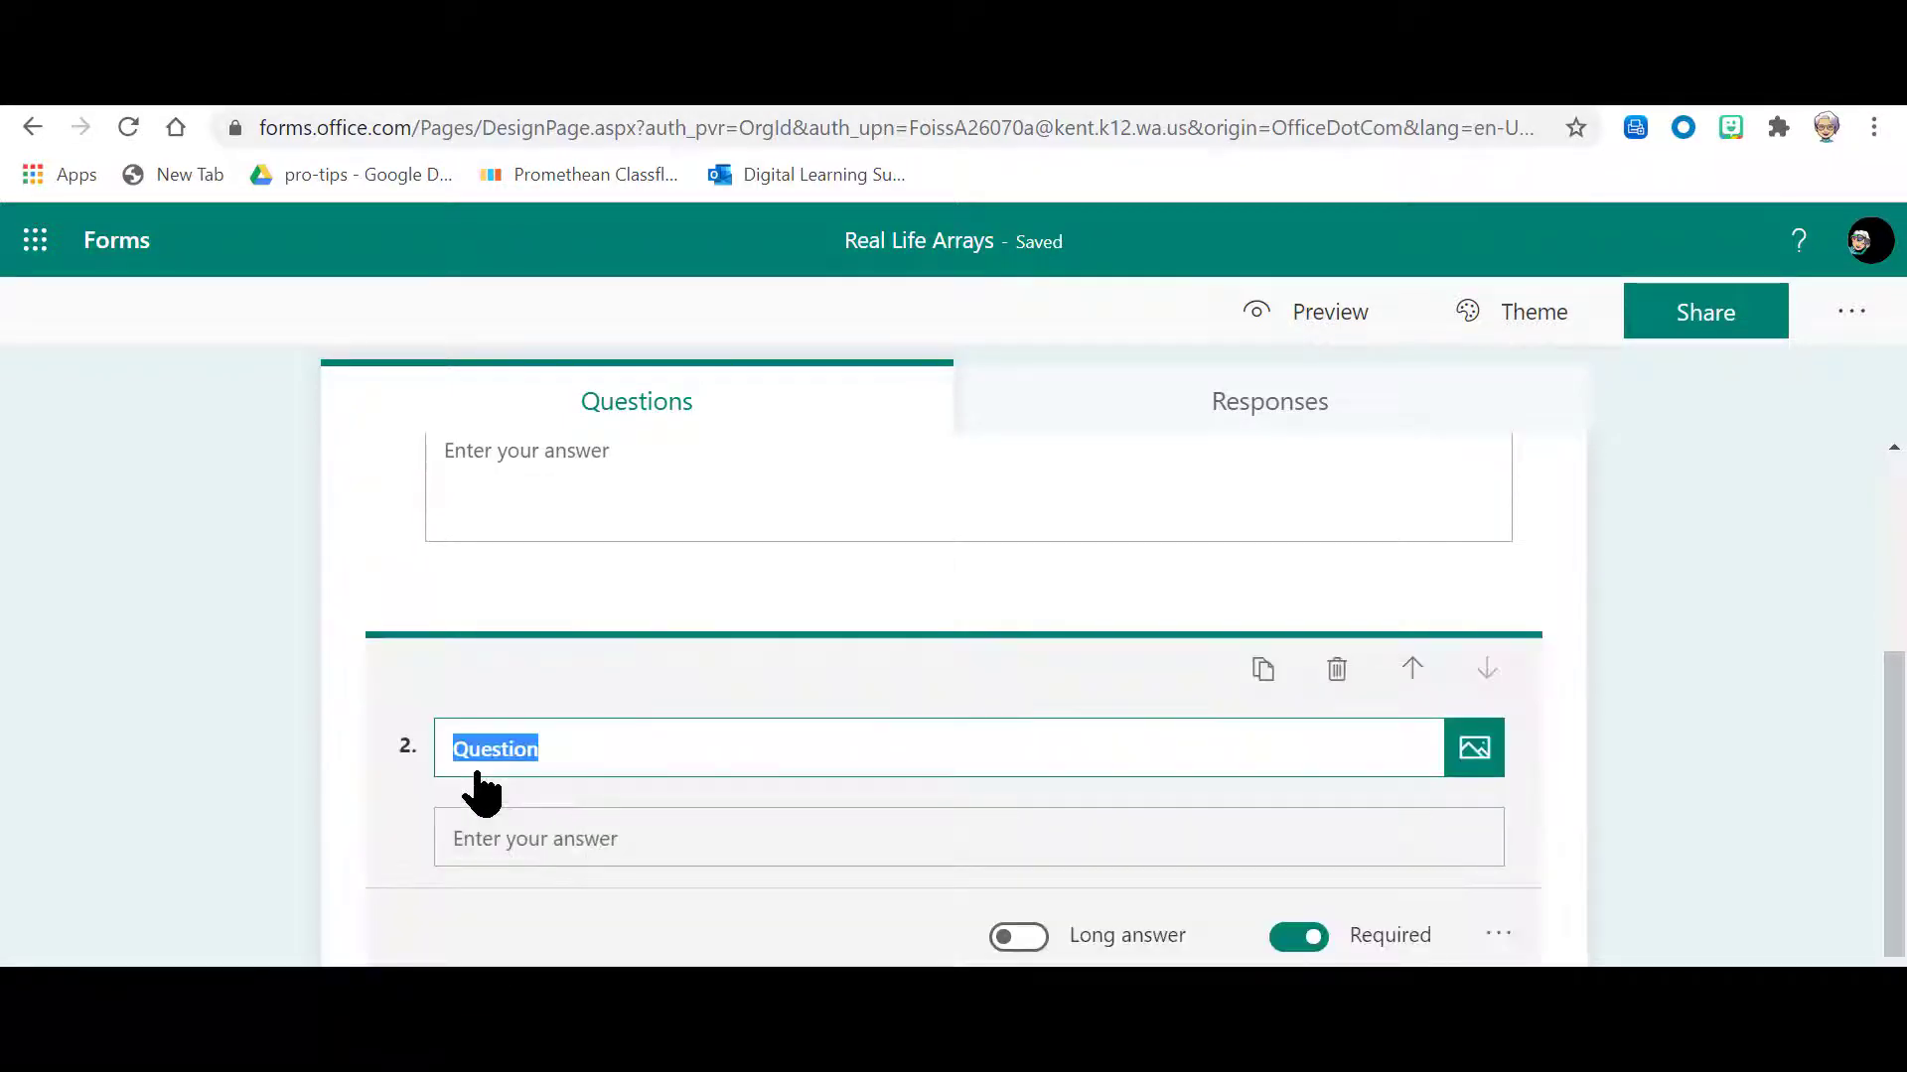
pyautogui.scroll(2, 481, 791)
pyautogui.click(609, 681)
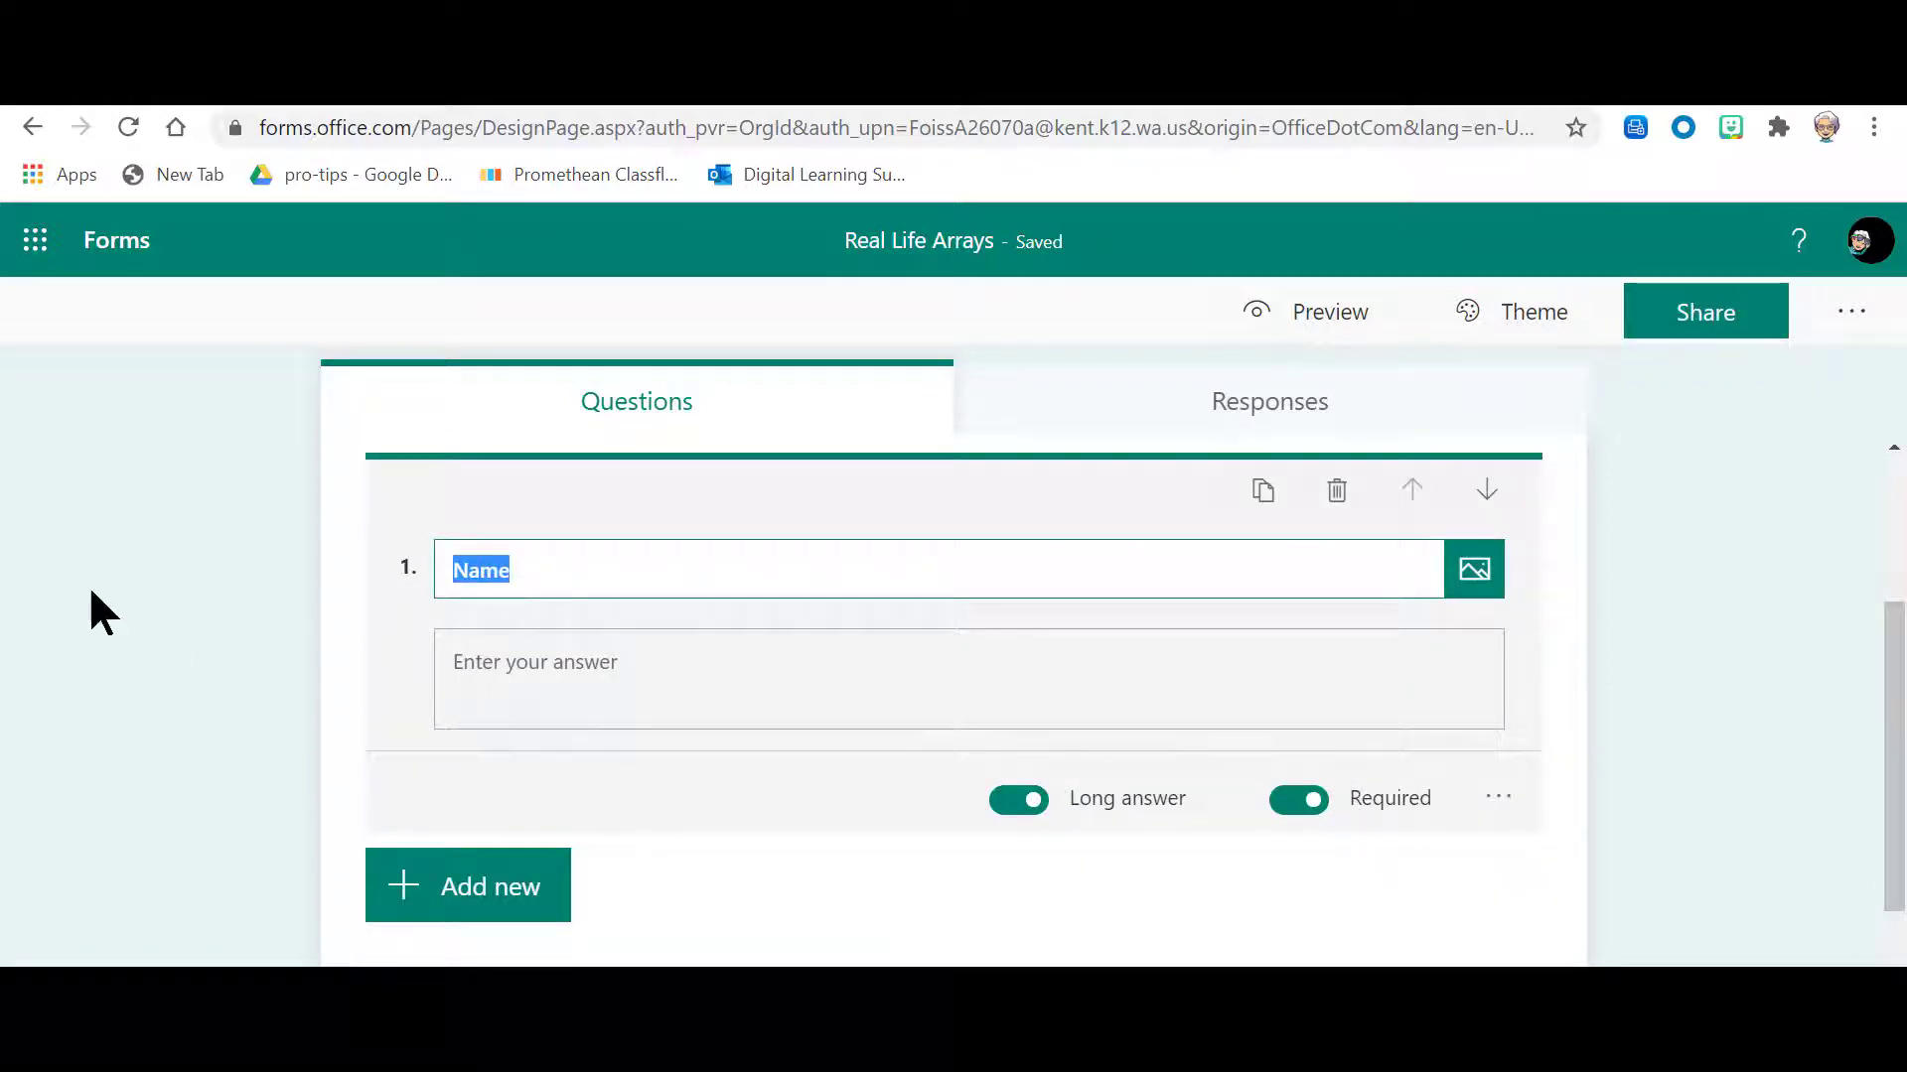
pyautogui.scroll(-2, 494, 638)
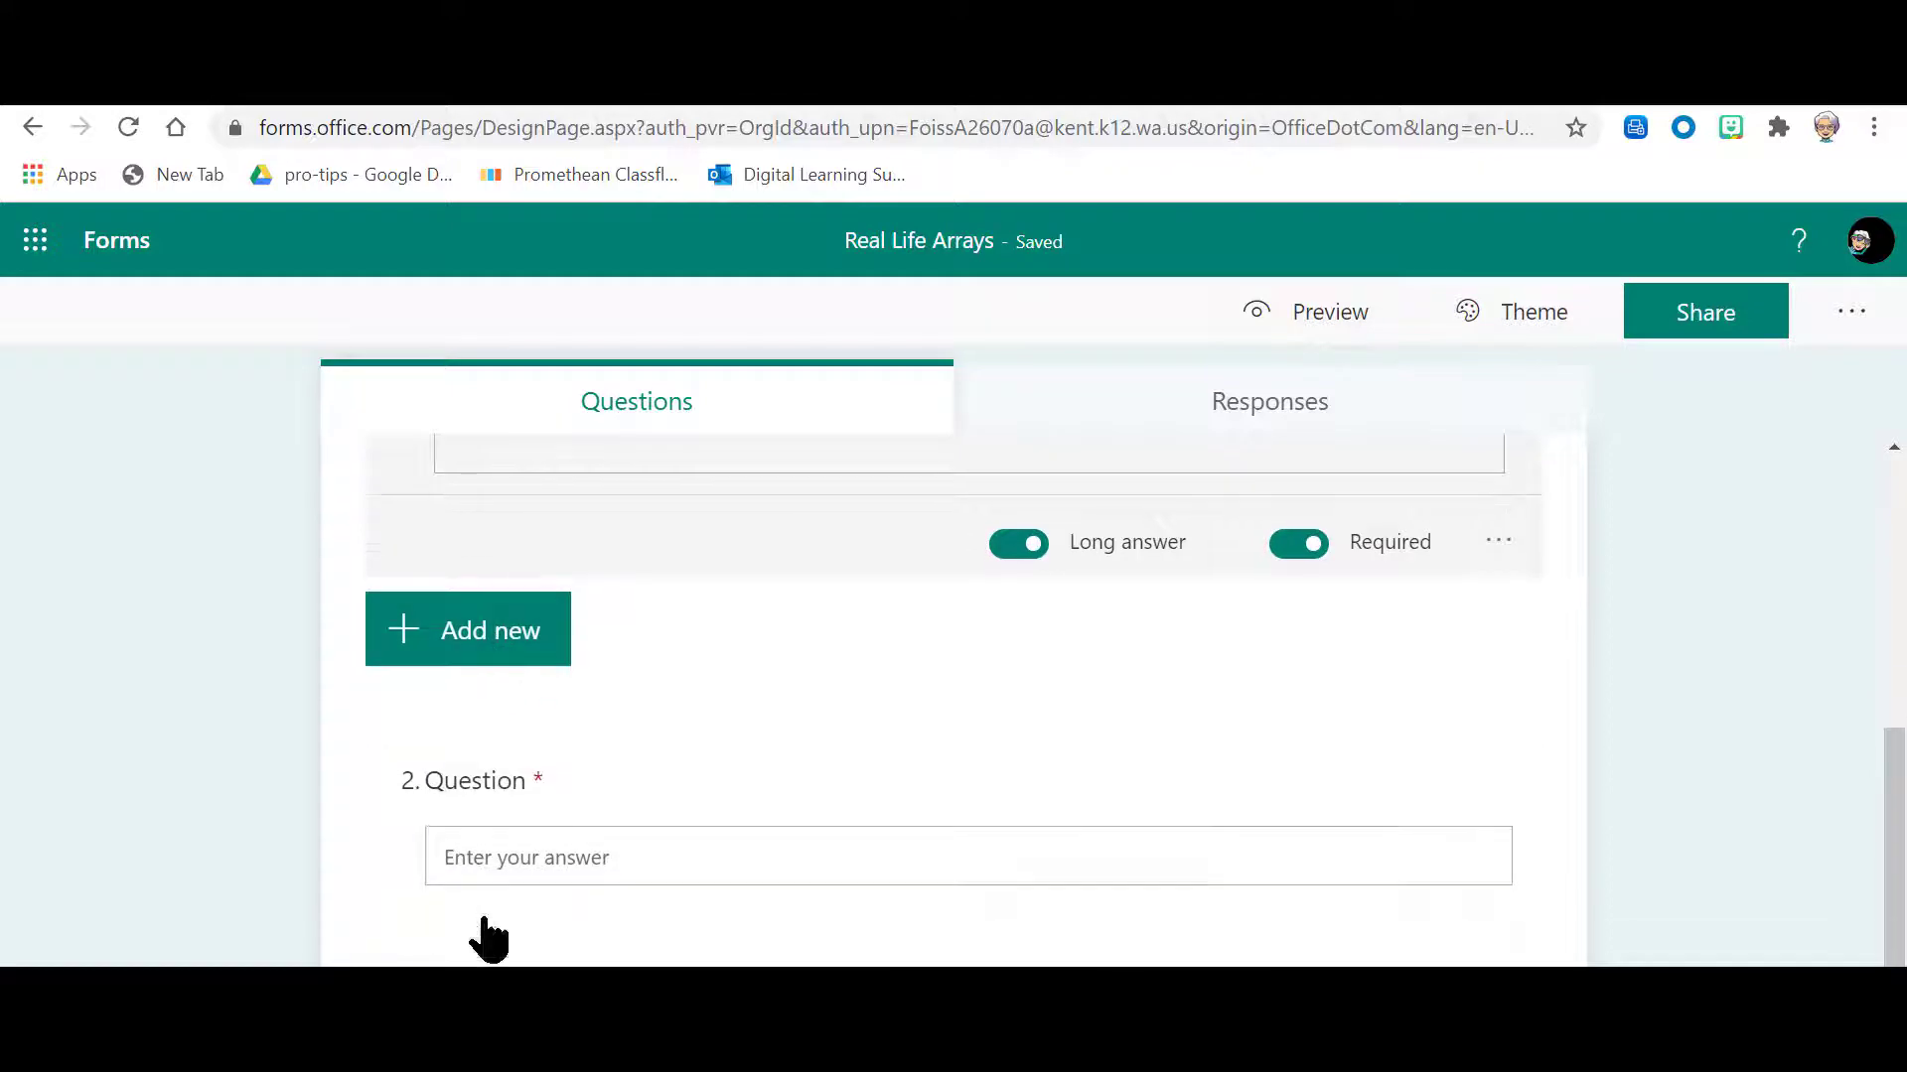
pyautogui.click(481, 862)
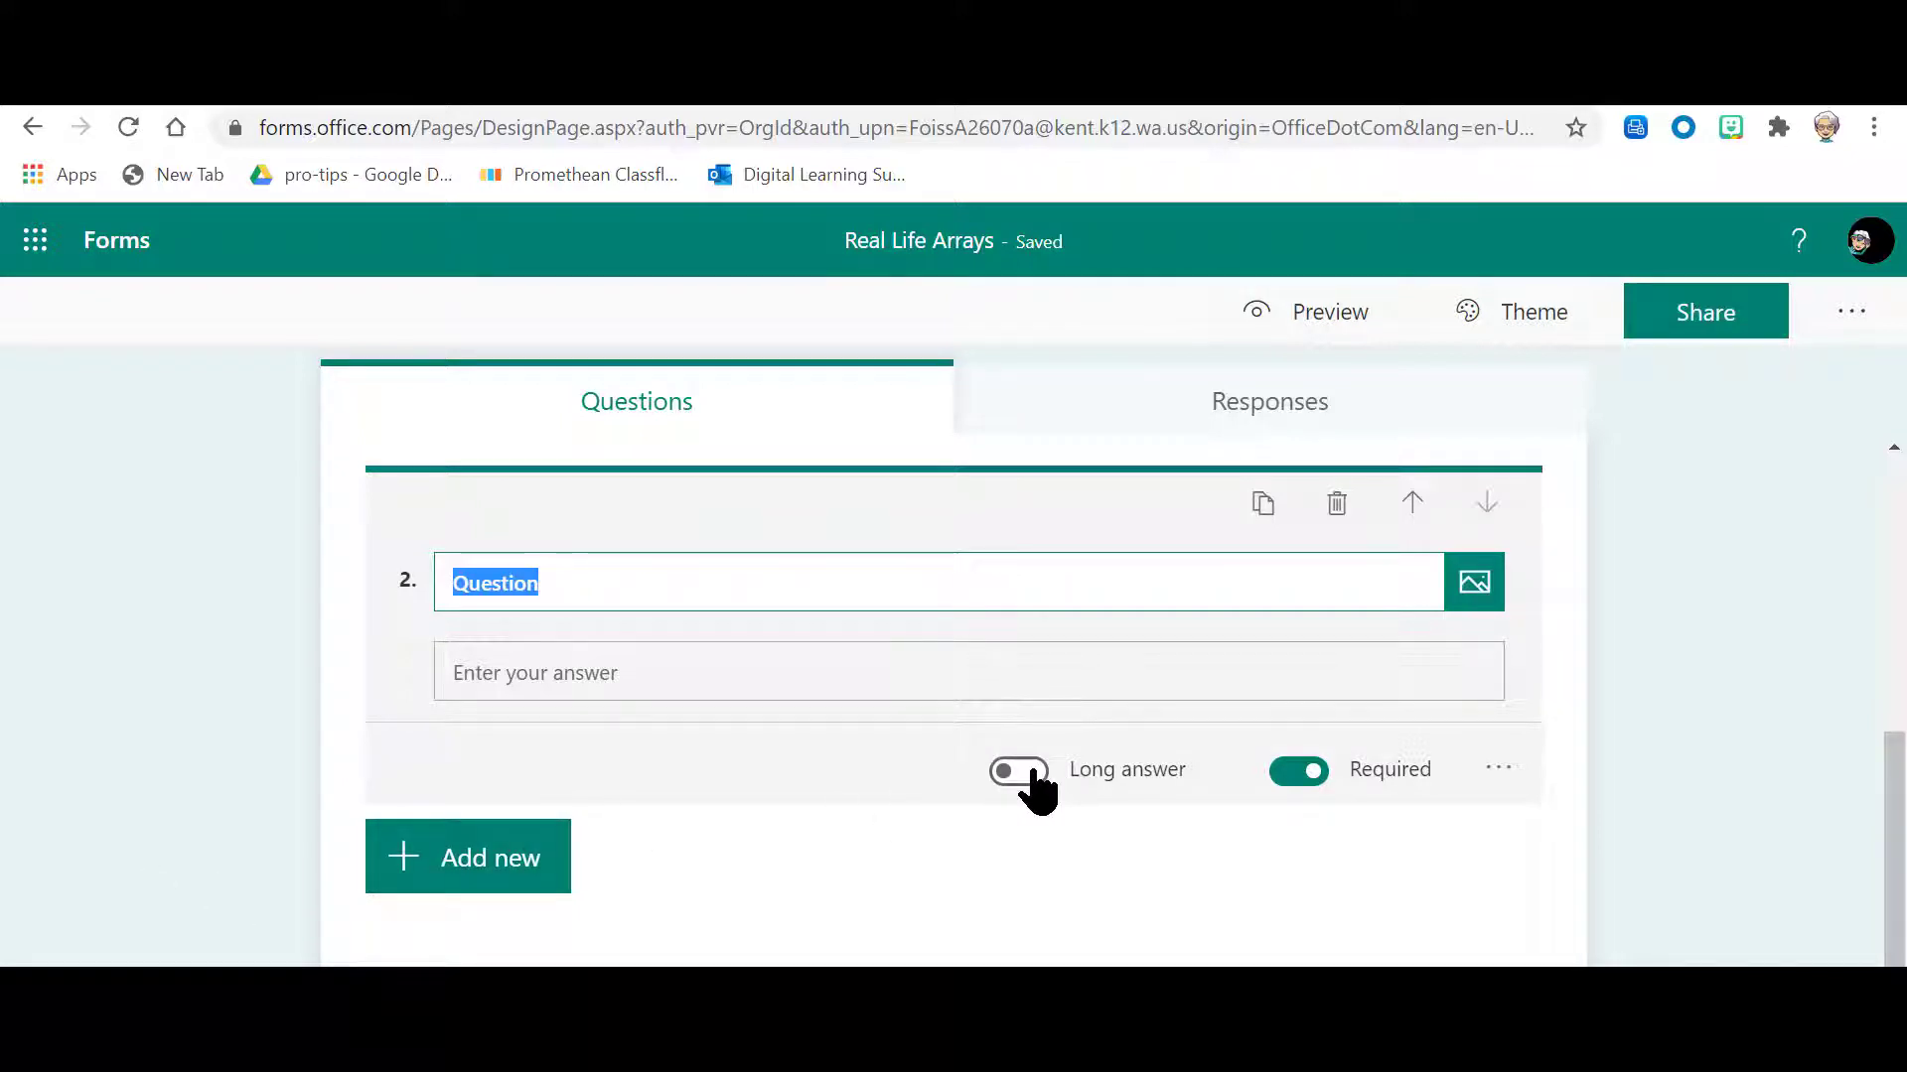
pyautogui.scroll(3, 1022, 787)
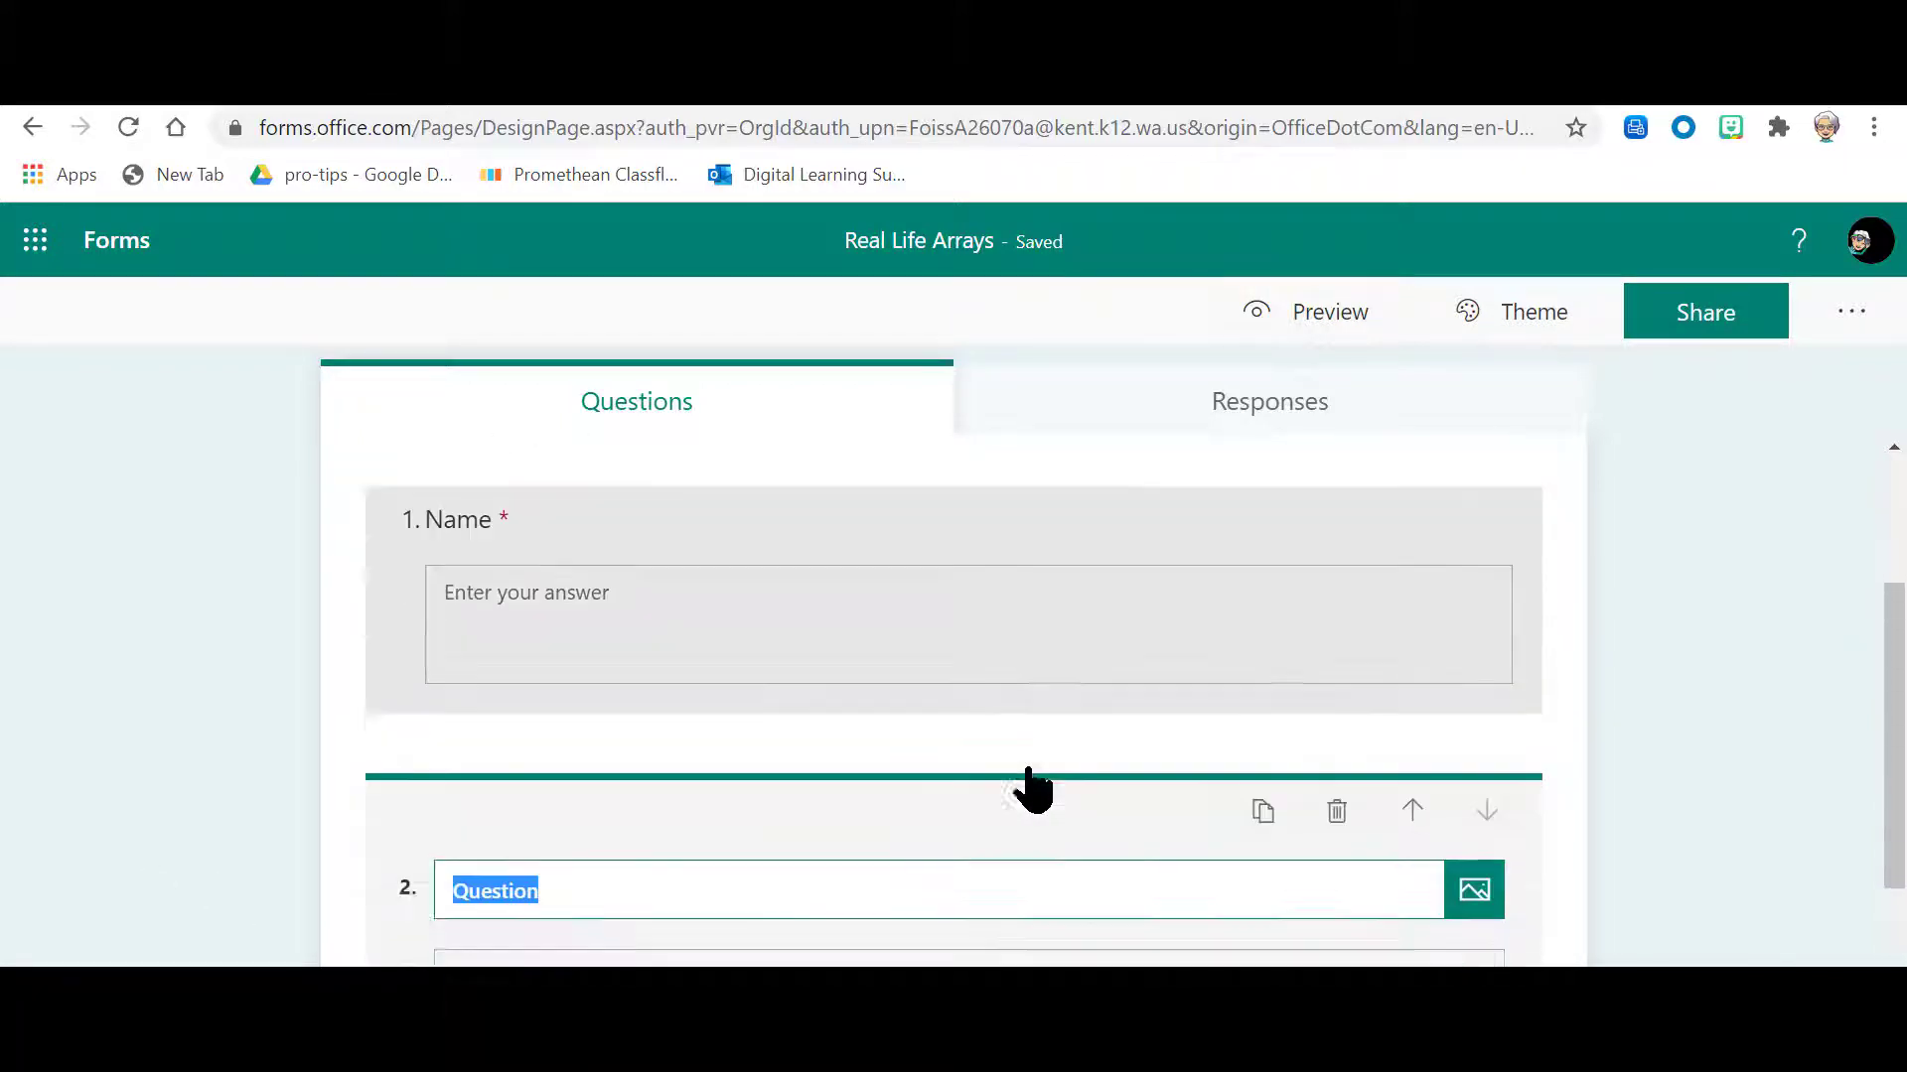
pyautogui.scroll(-4, 1029, 790)
pyautogui.click(1021, 773)
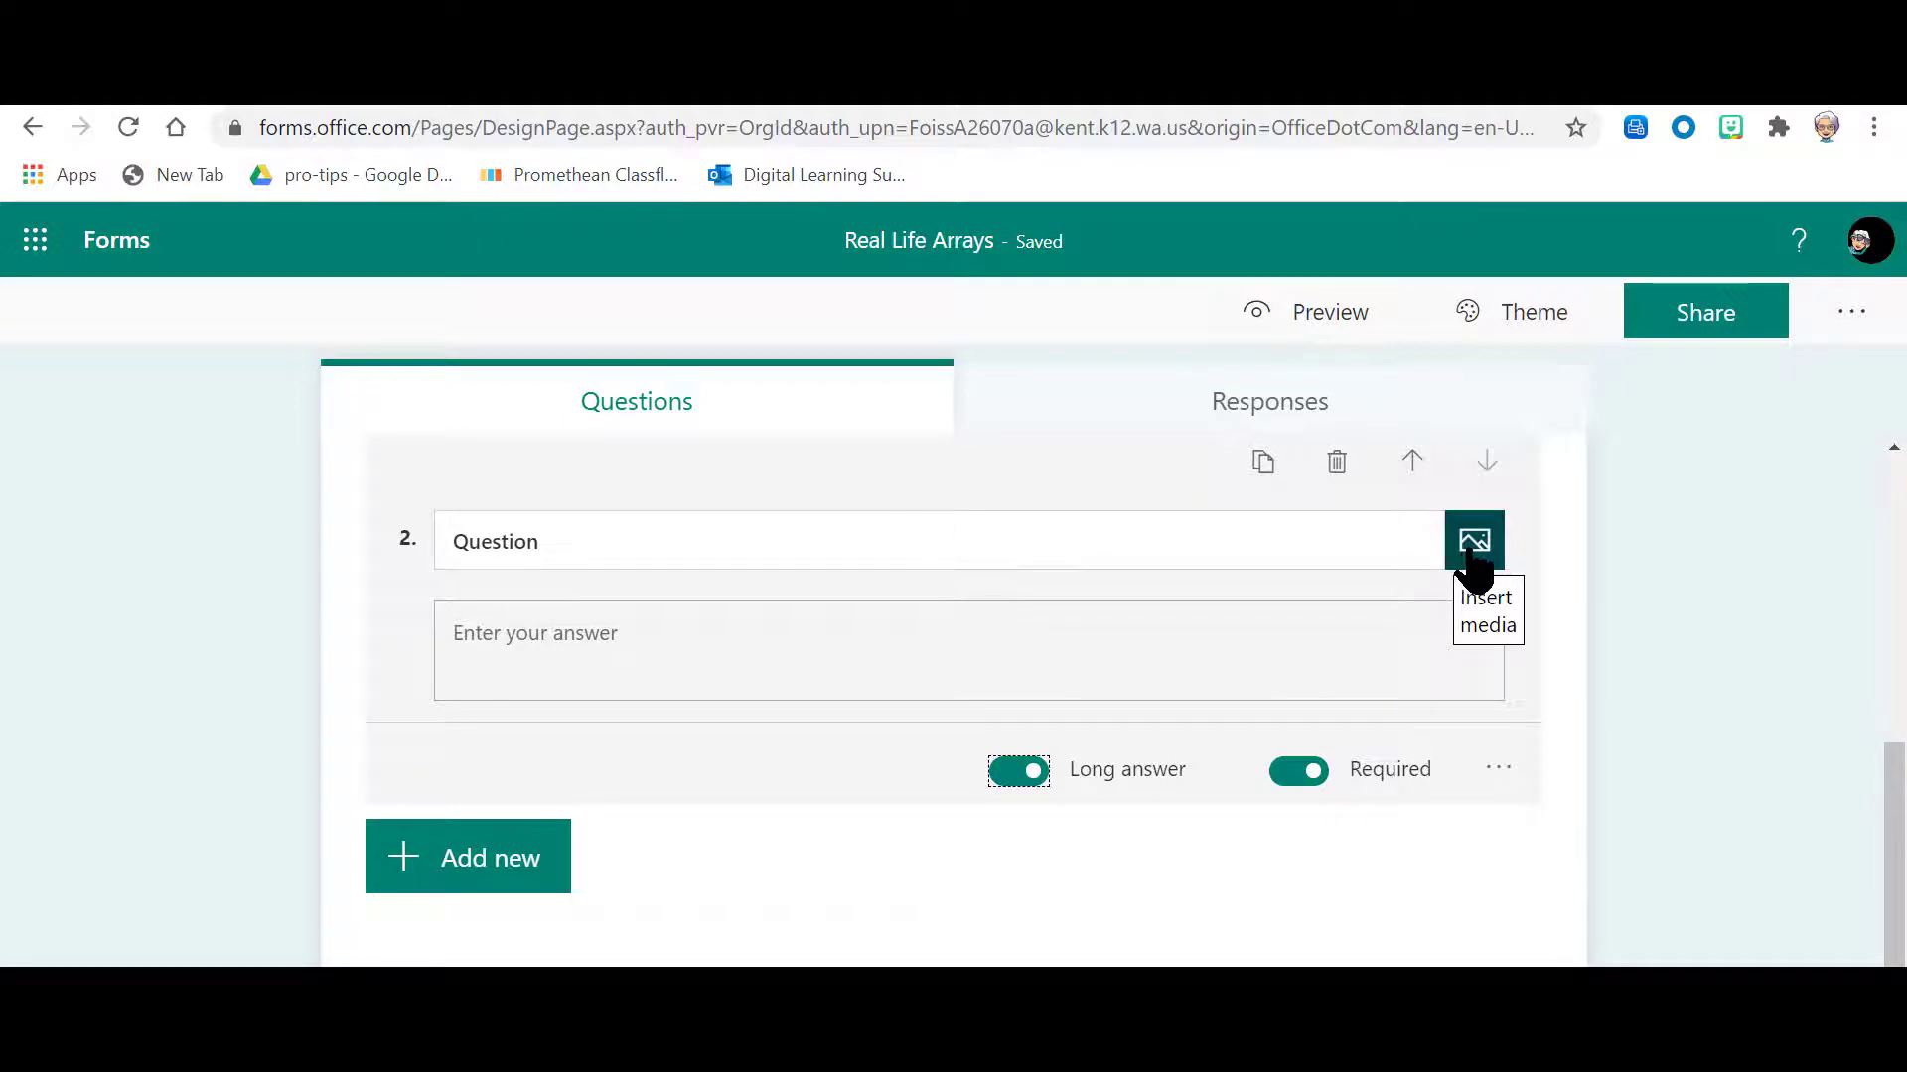
# Step: Insert the Real life array 1 muffin tin image into question 2 from the Pictures > RealLifeArray folder on OneDrive
pyautogui.click(1474, 566)
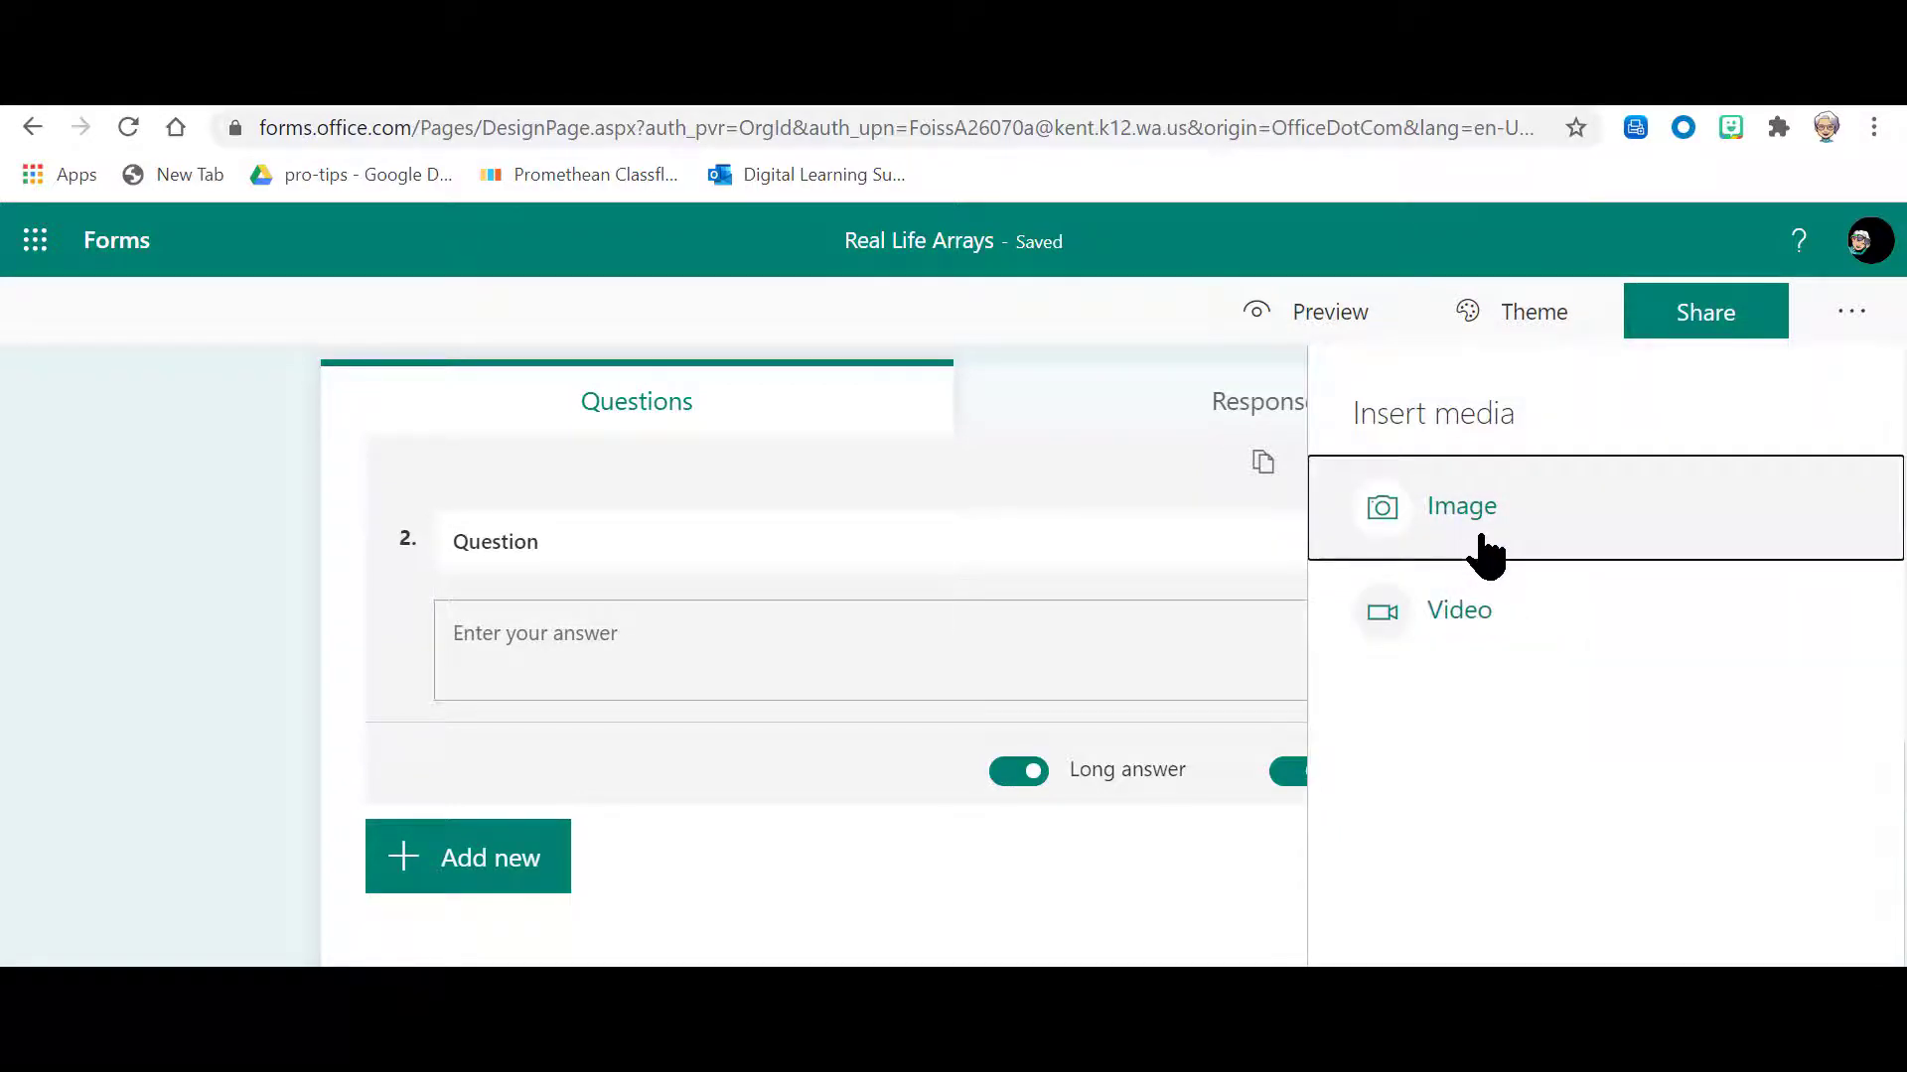
pyautogui.click(1485, 551)
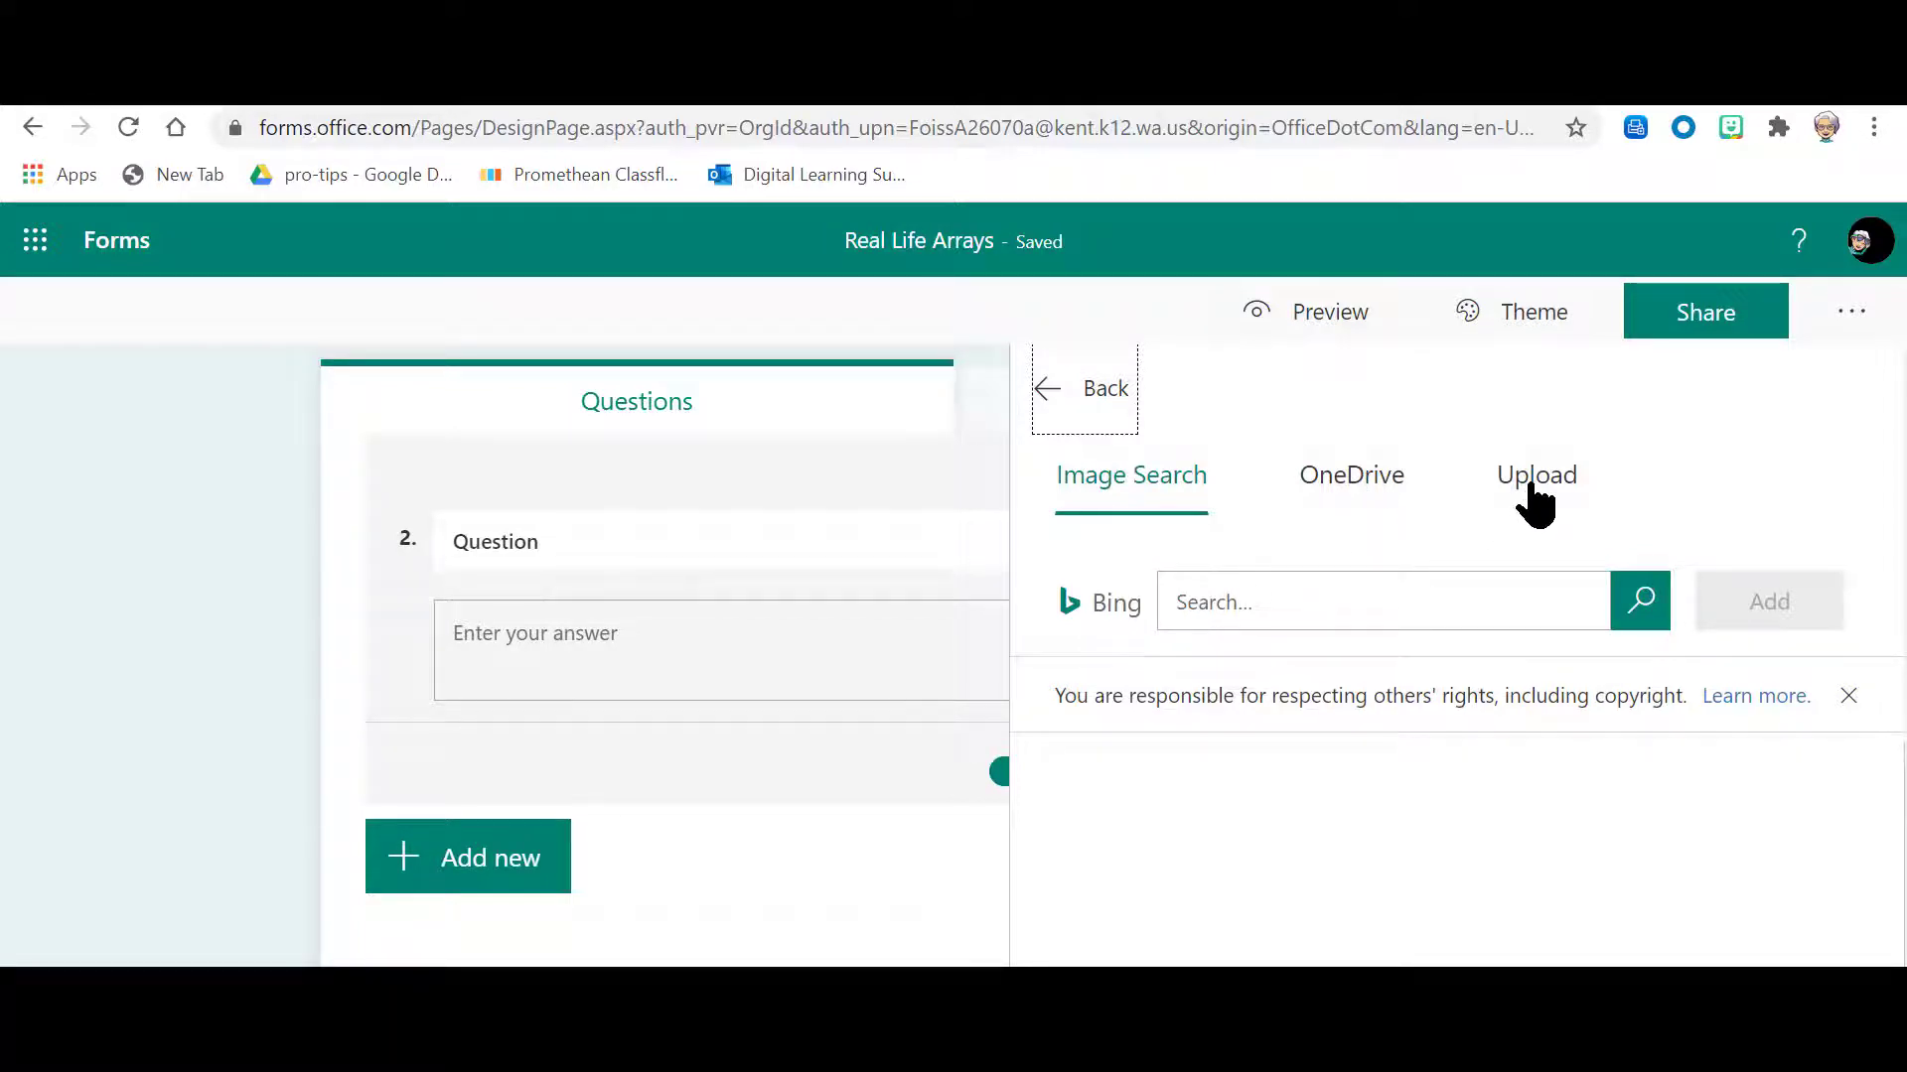
pyautogui.click(1385, 486)
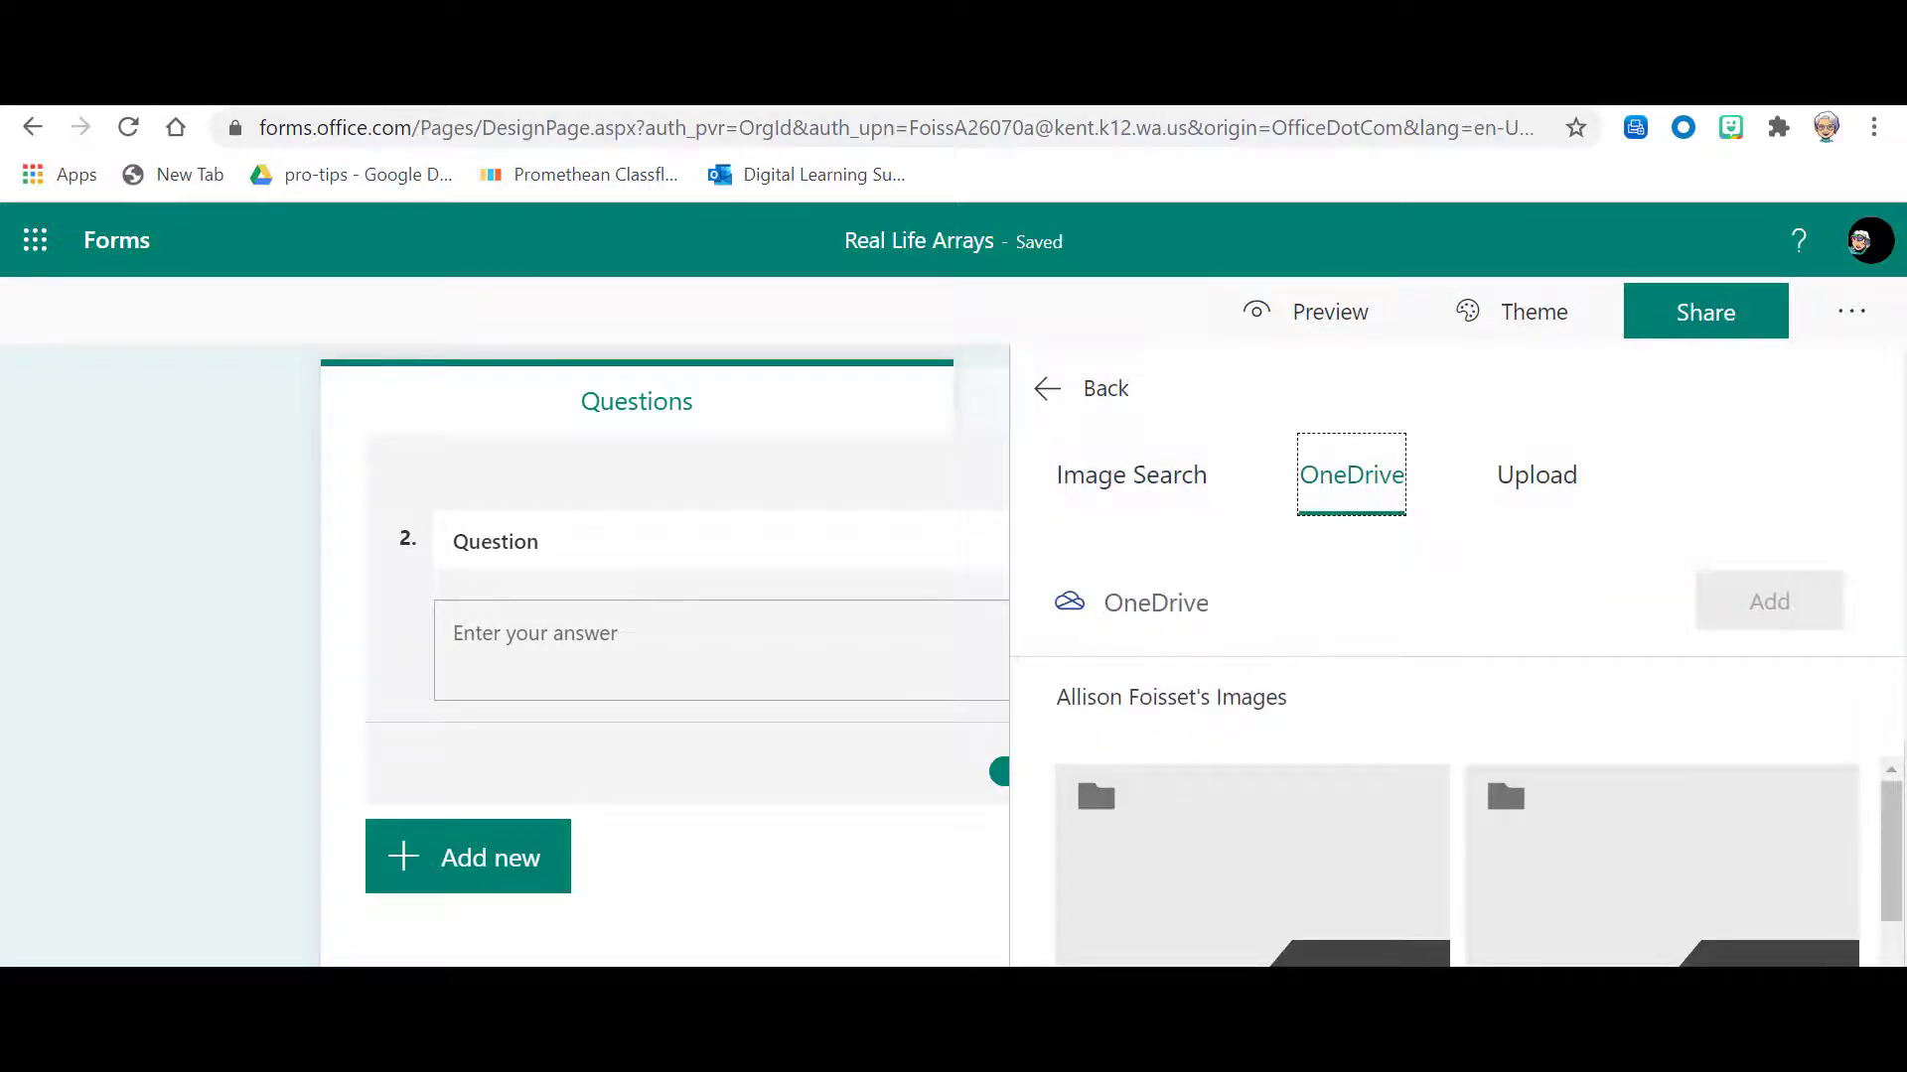
pyautogui.scroll(-3, 1279, 815)
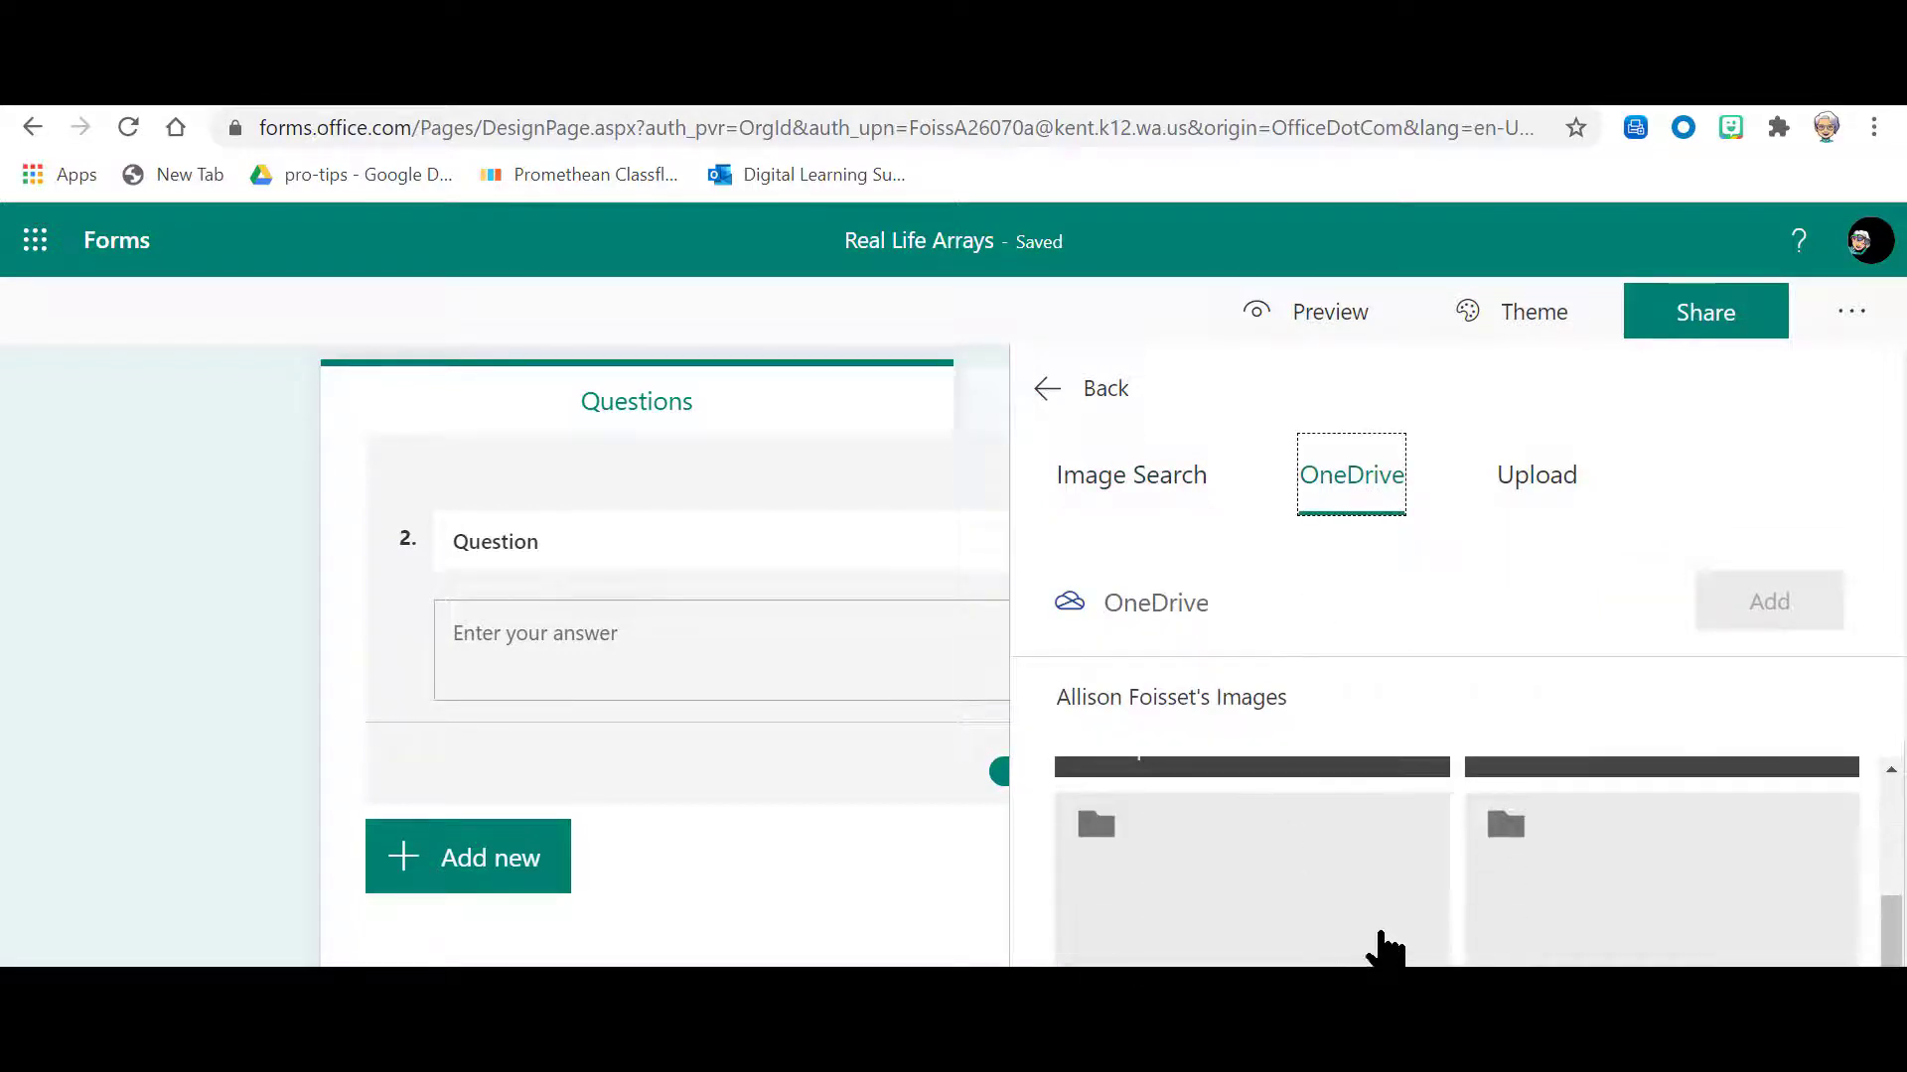
pyautogui.click(1609, 955)
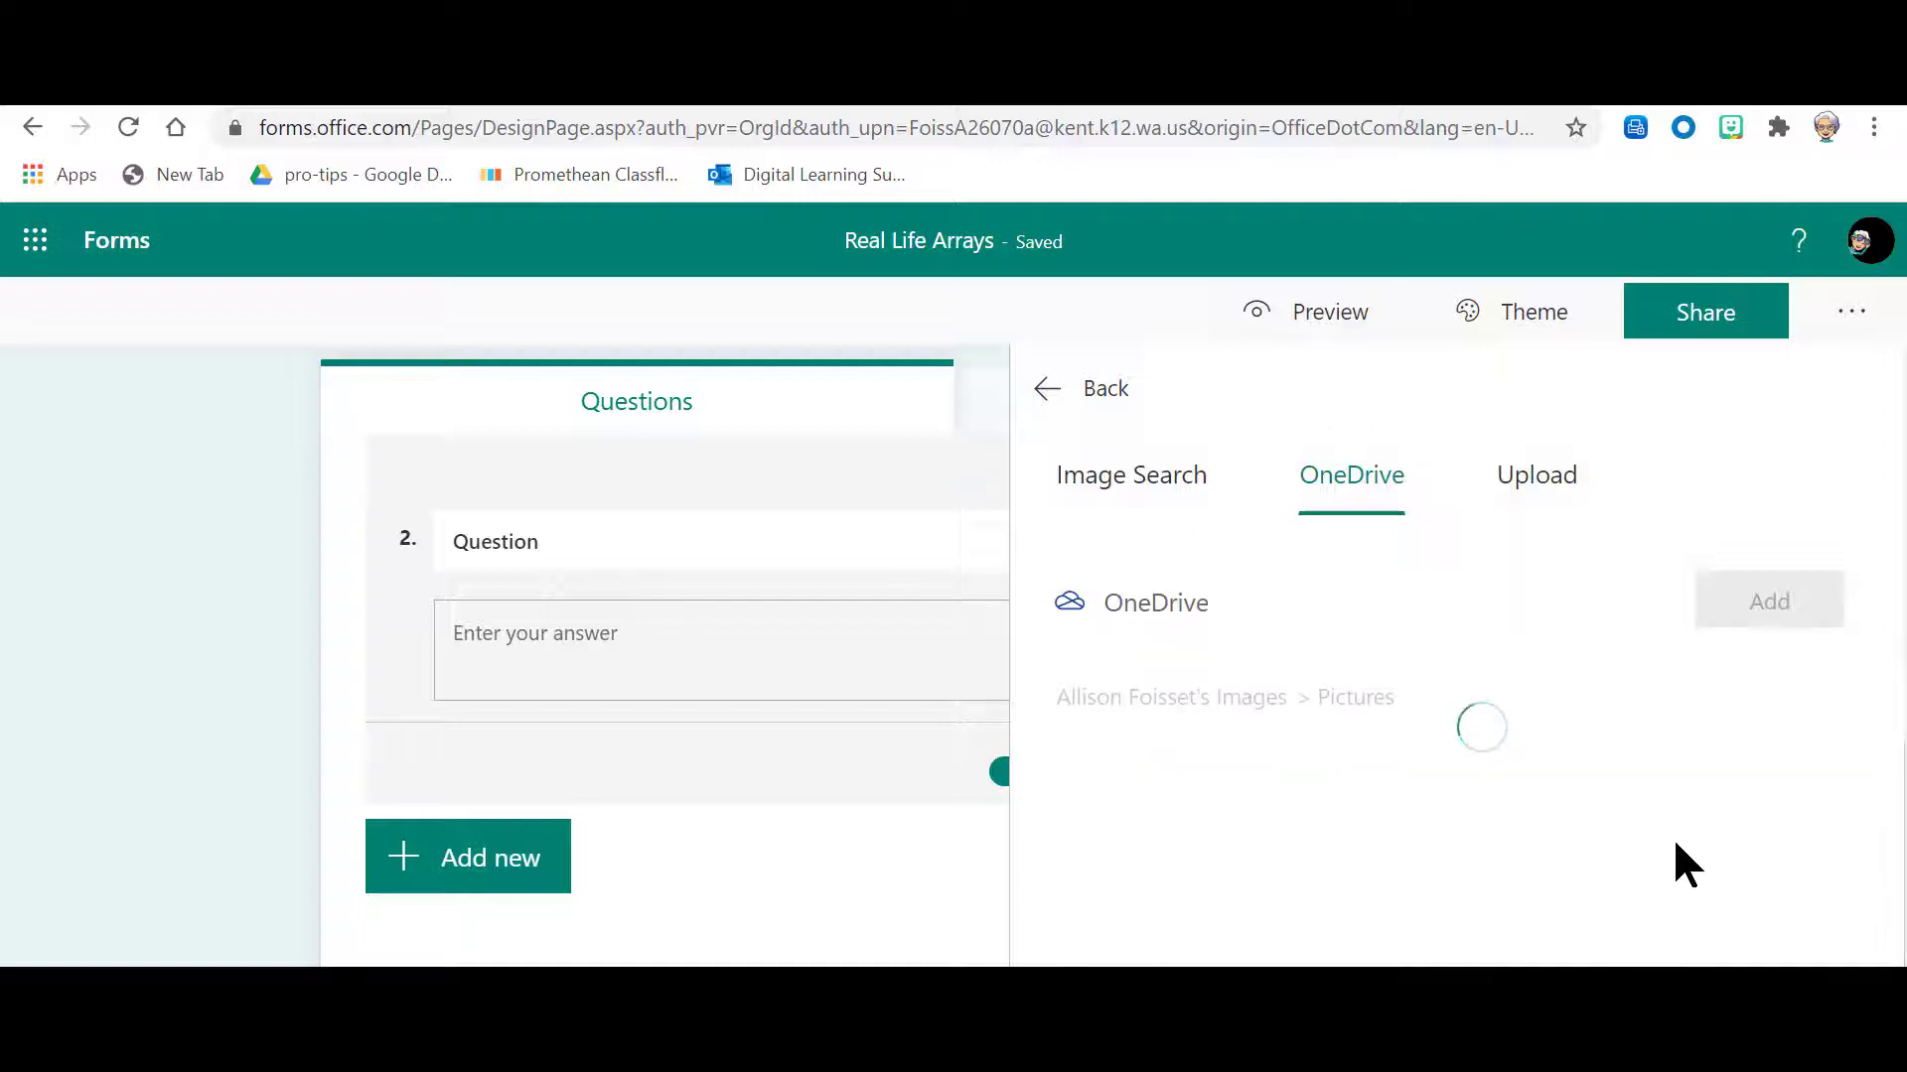
pyautogui.scroll(-3, 1392, 865)
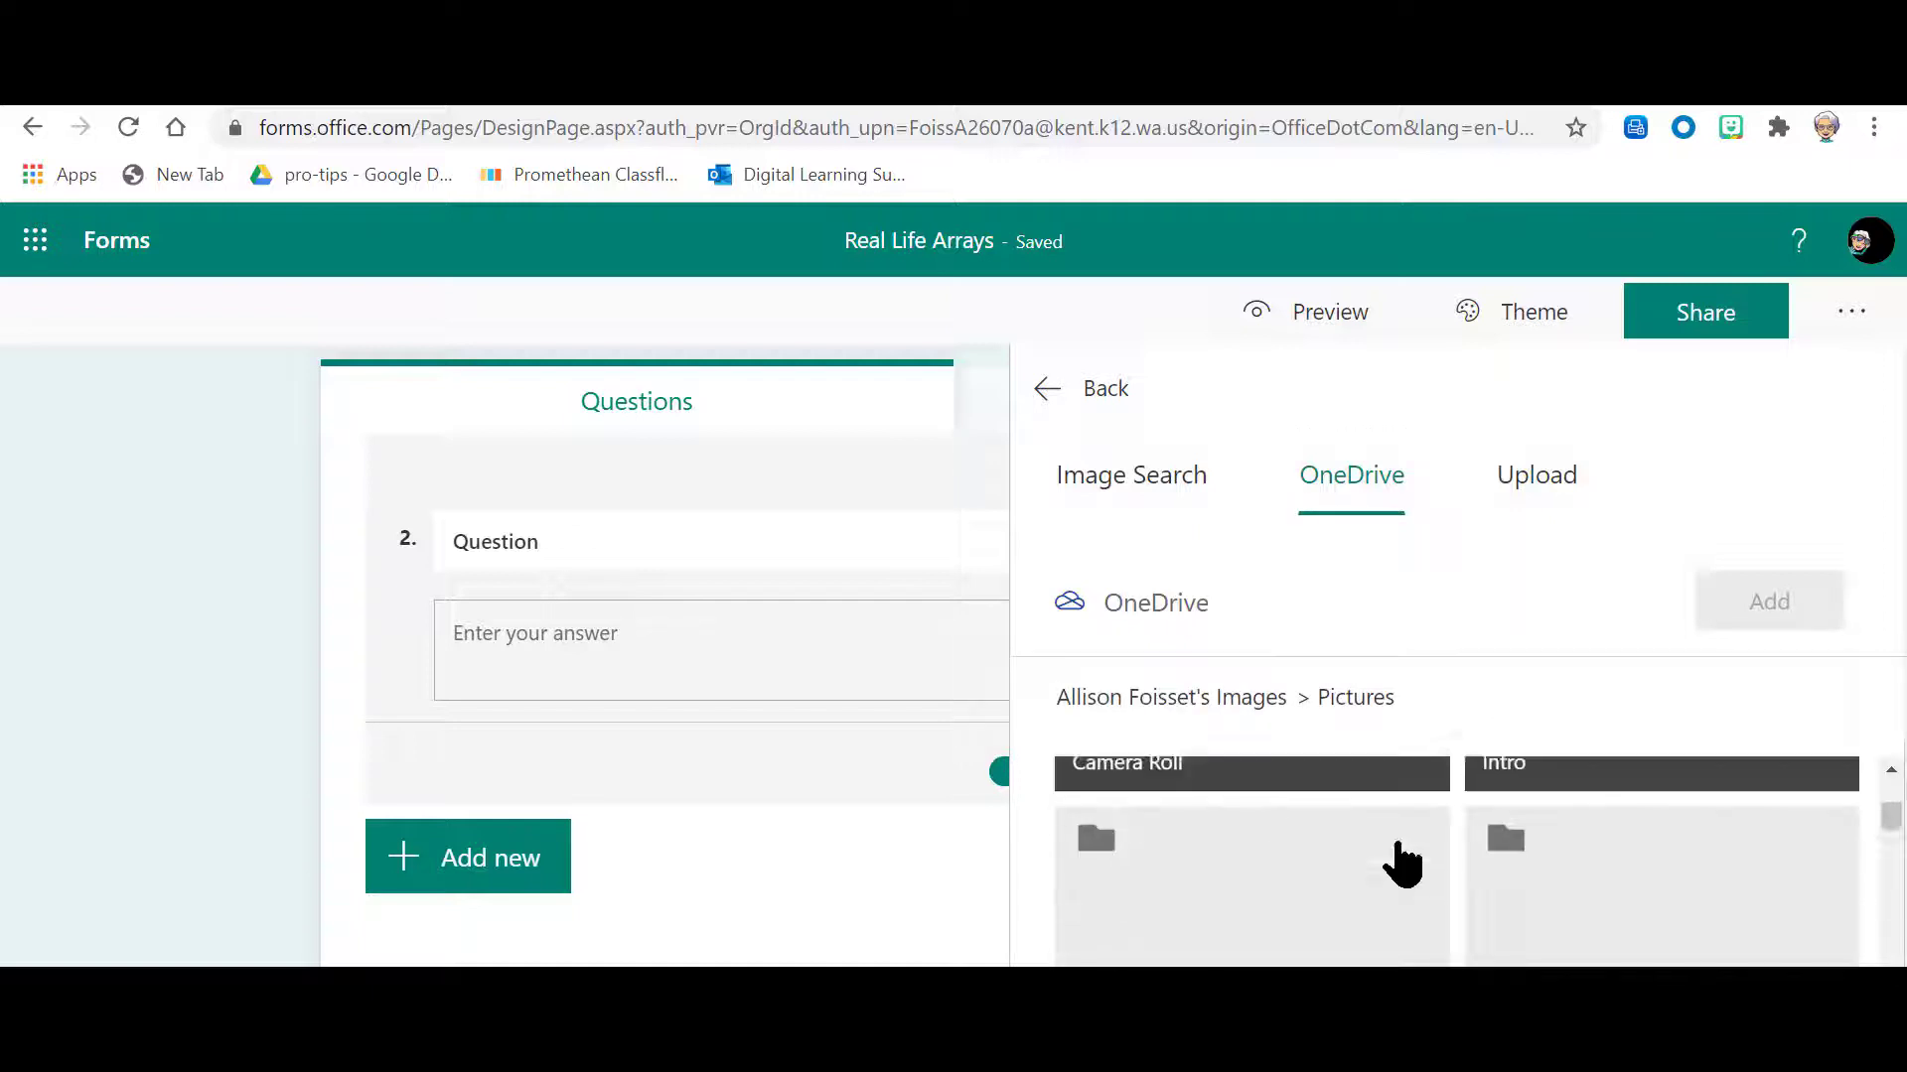
pyautogui.scroll(-3, 1400, 861)
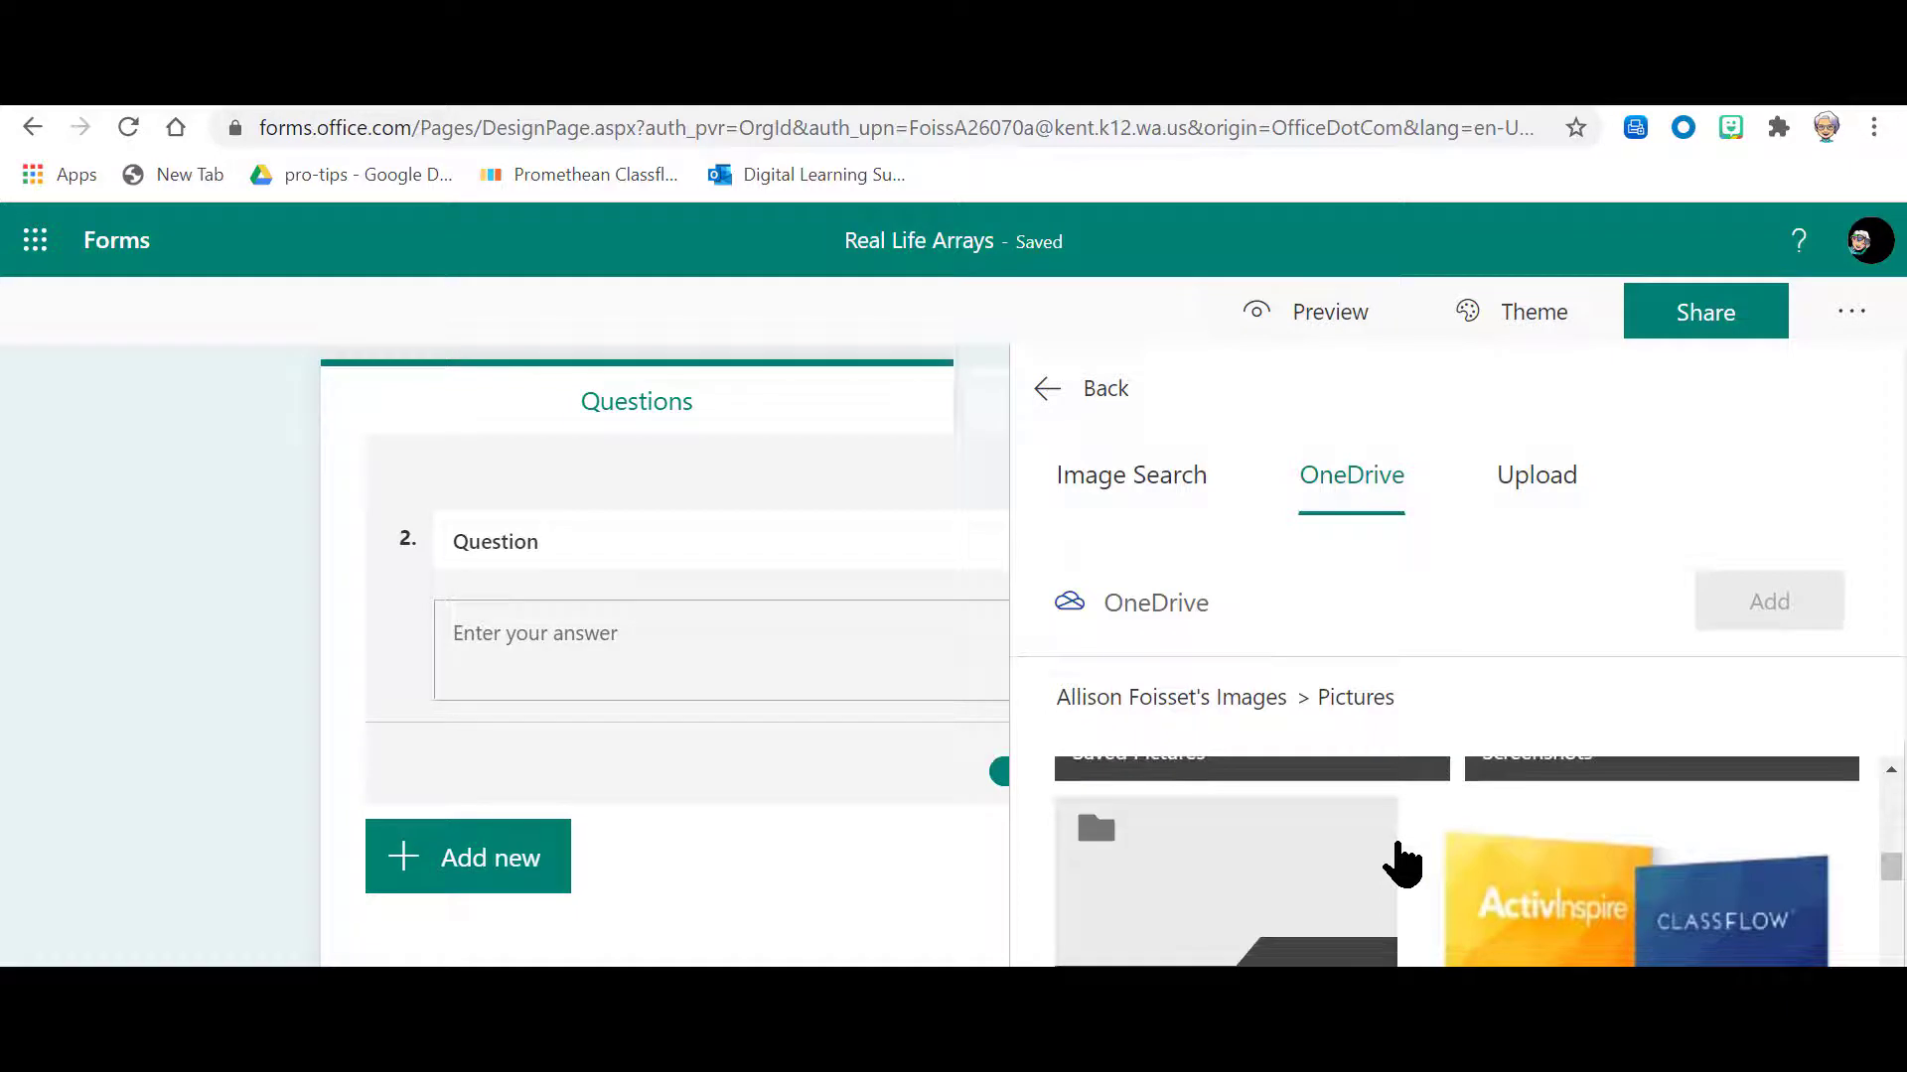
pyautogui.scroll(6, 1400, 862)
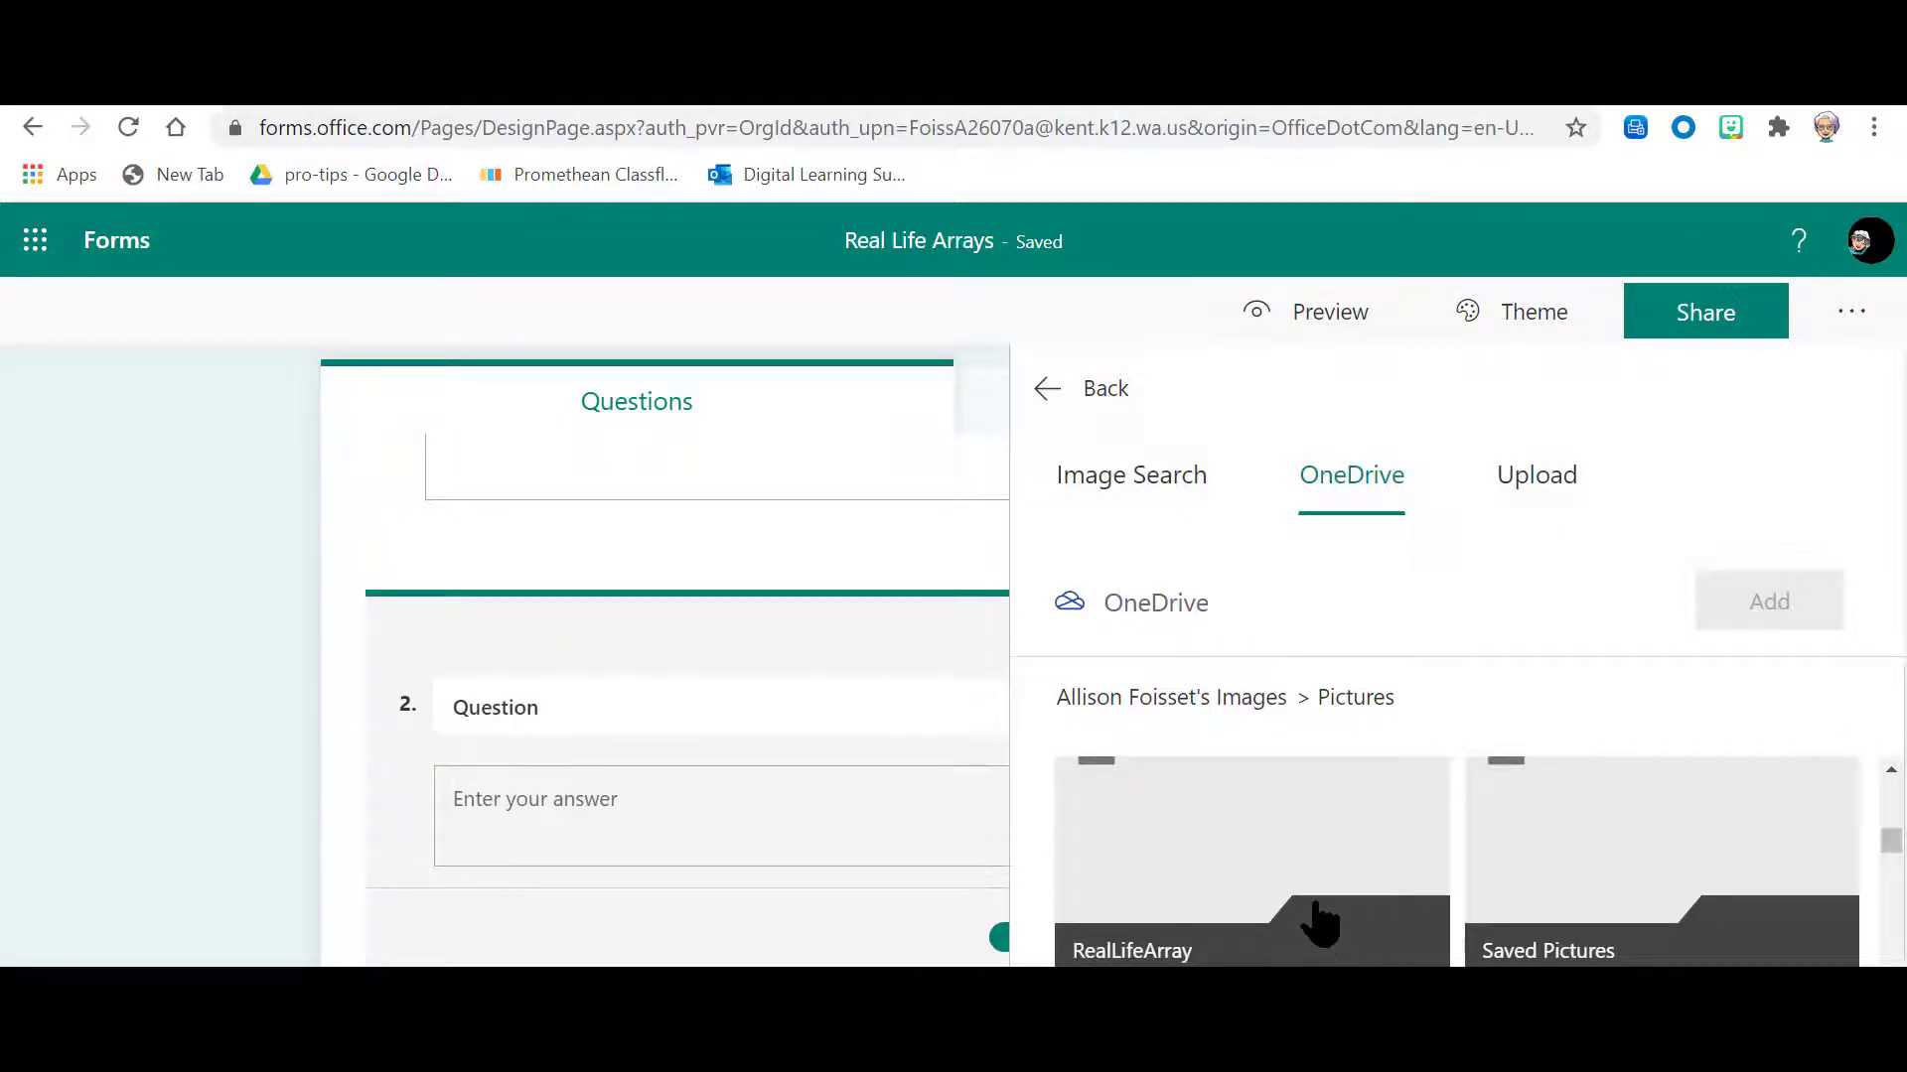
pyautogui.click(1323, 872)
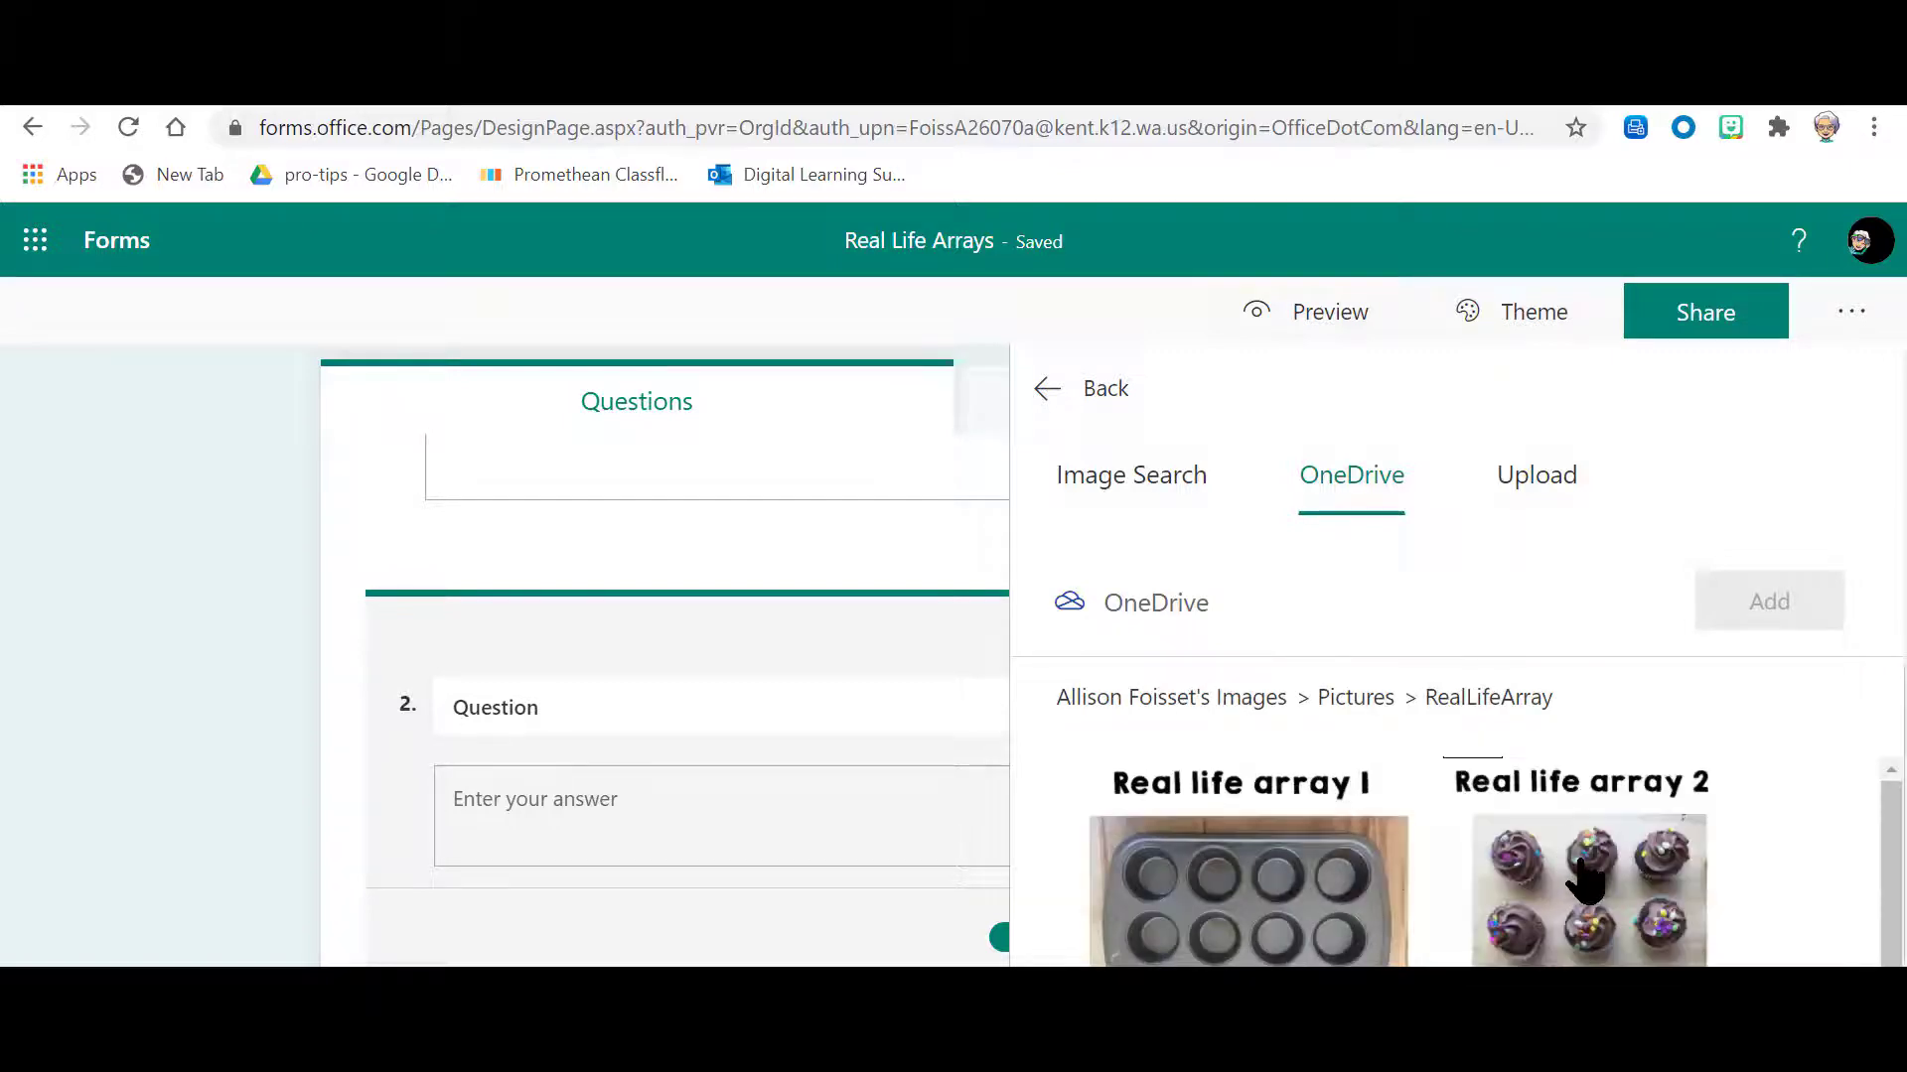
pyautogui.click(1244, 869)
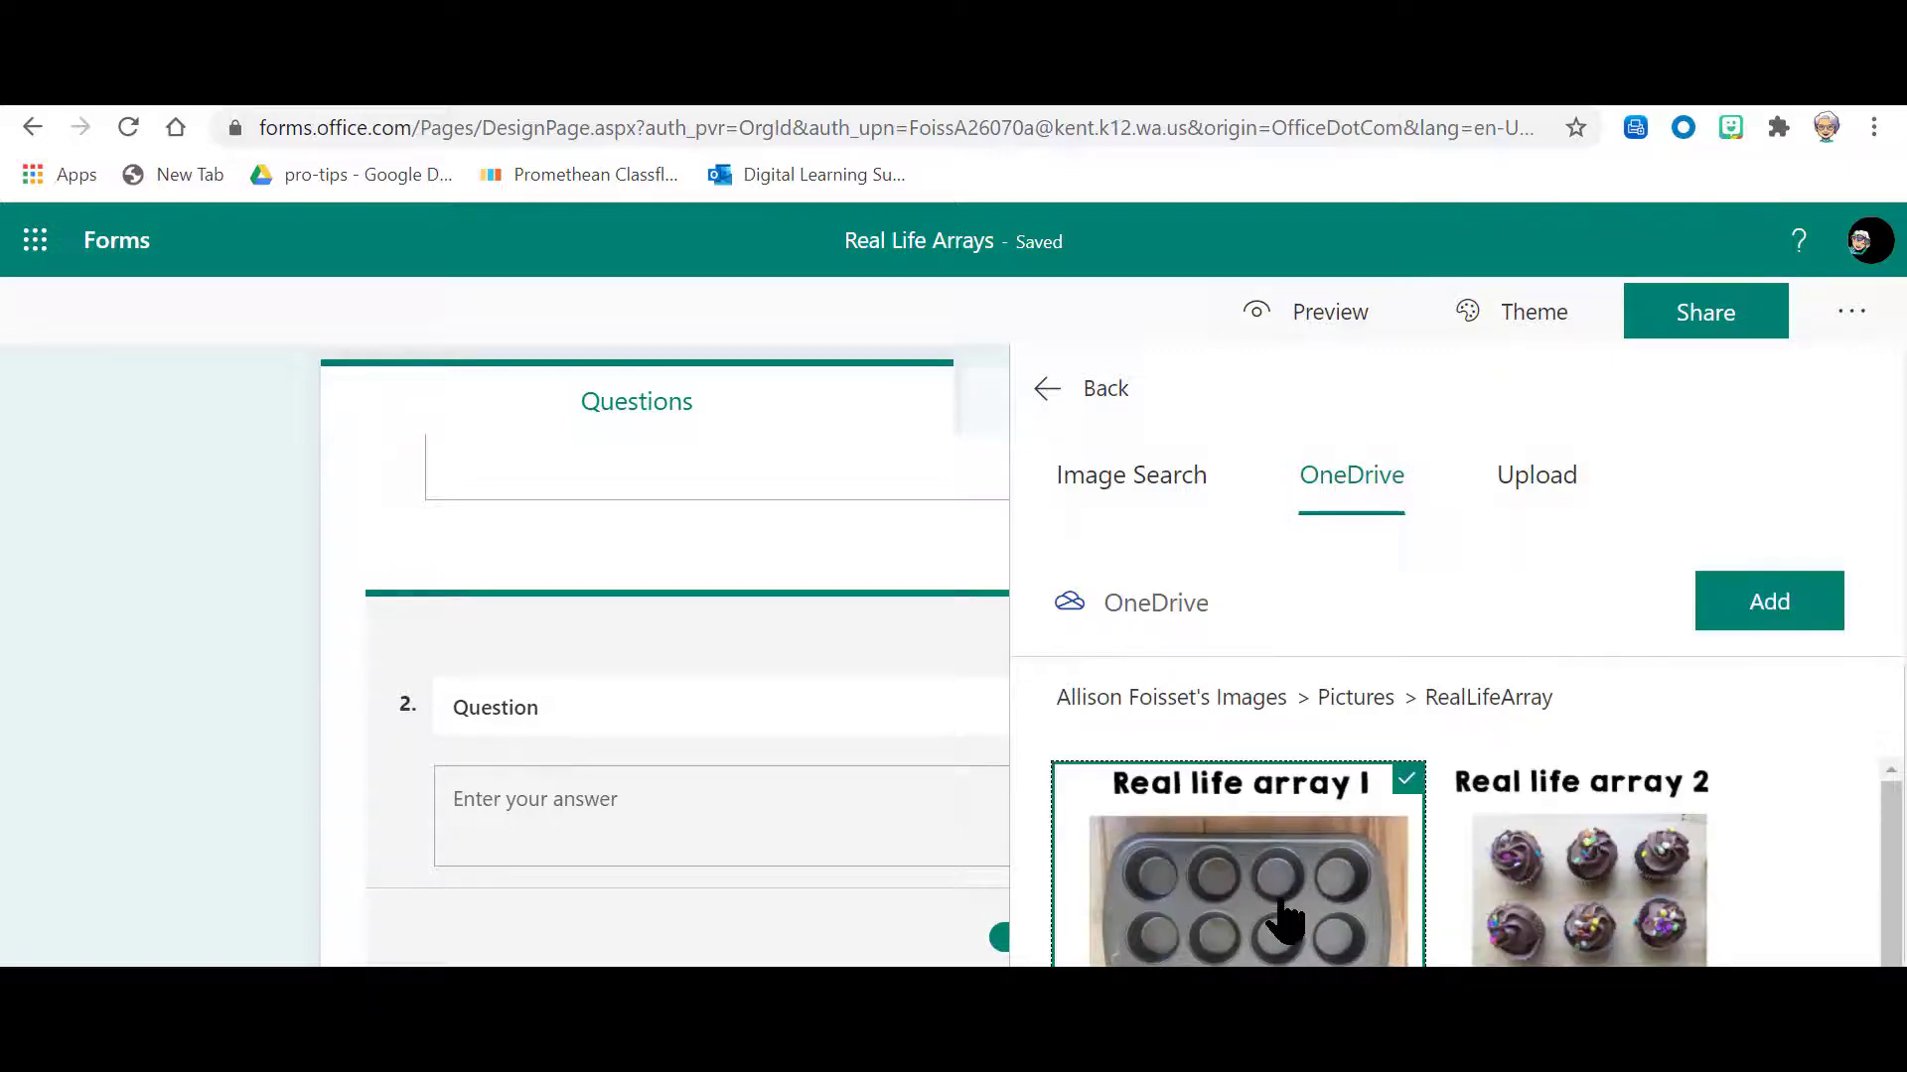
pyautogui.click(1767, 602)
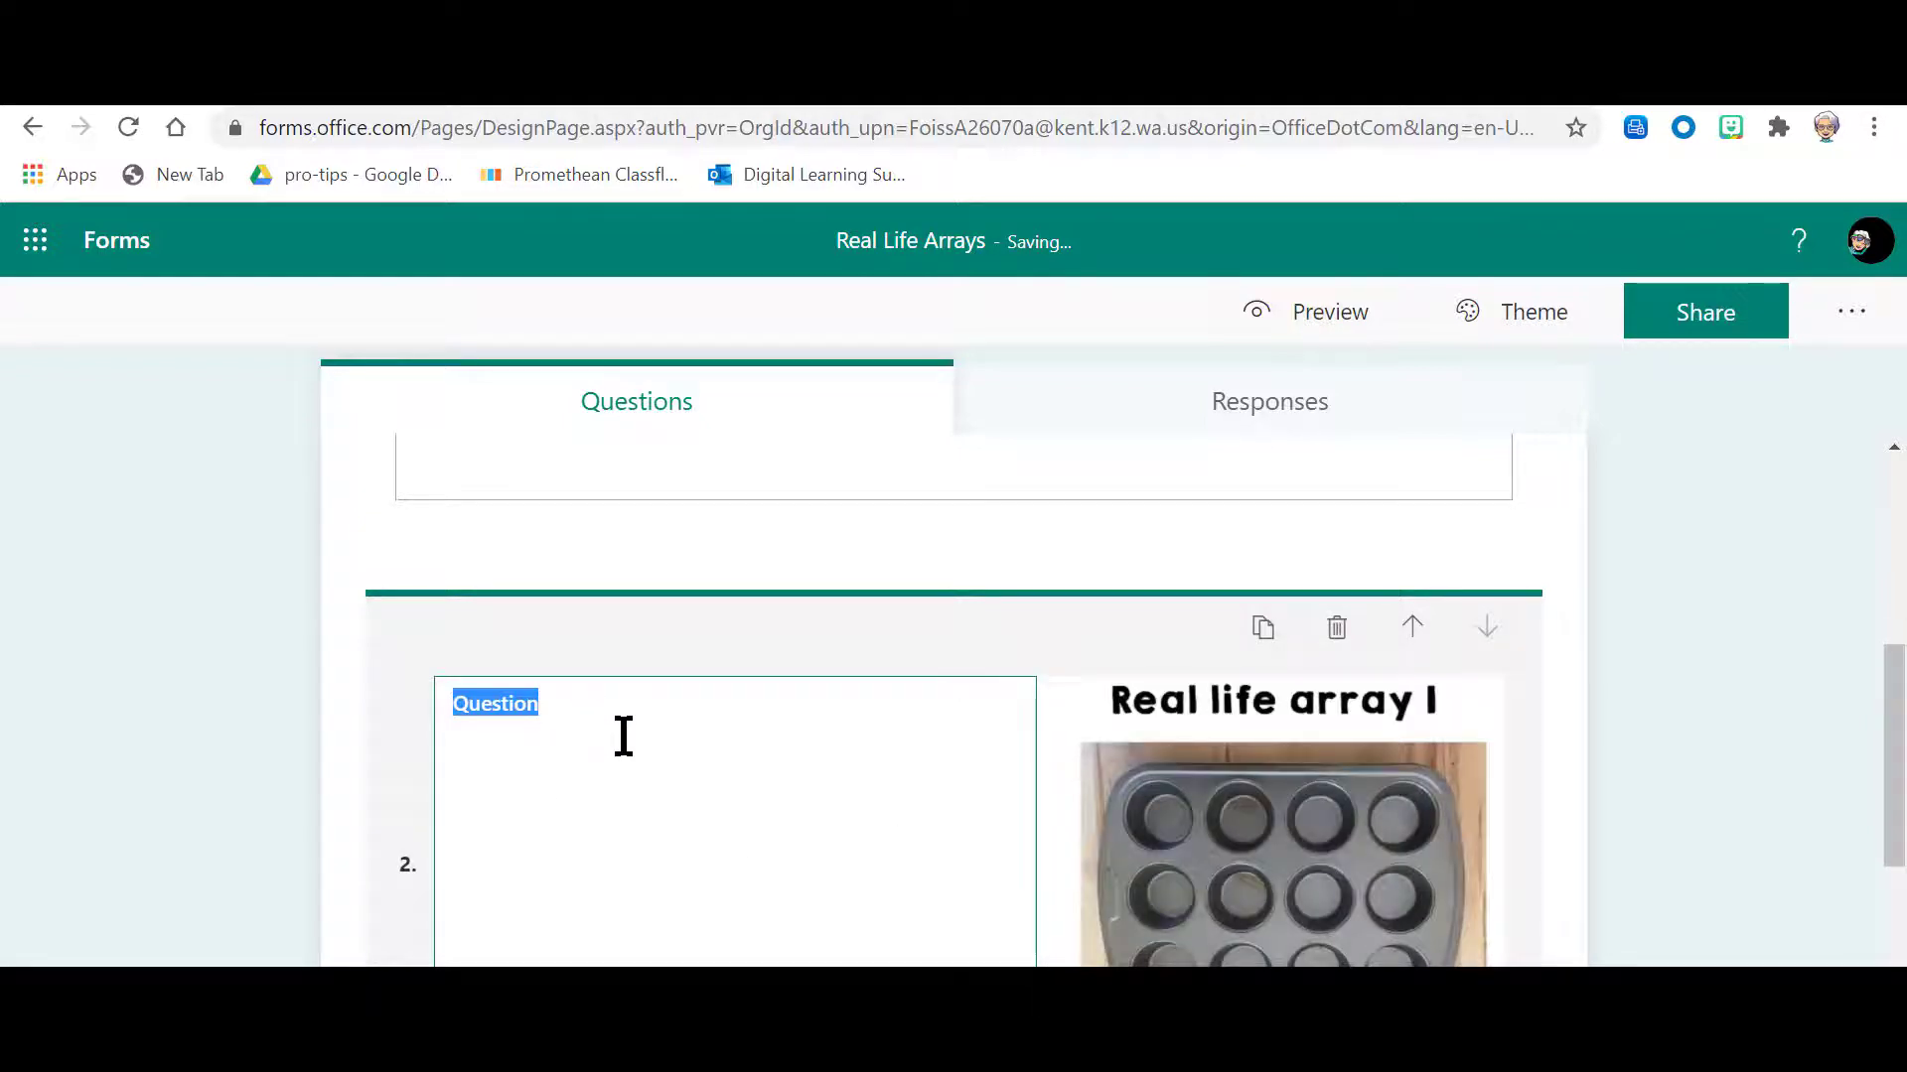
# Step: Set question 2's text to "What multiplication problem is represented by this array?"
pyautogui.write('What m')
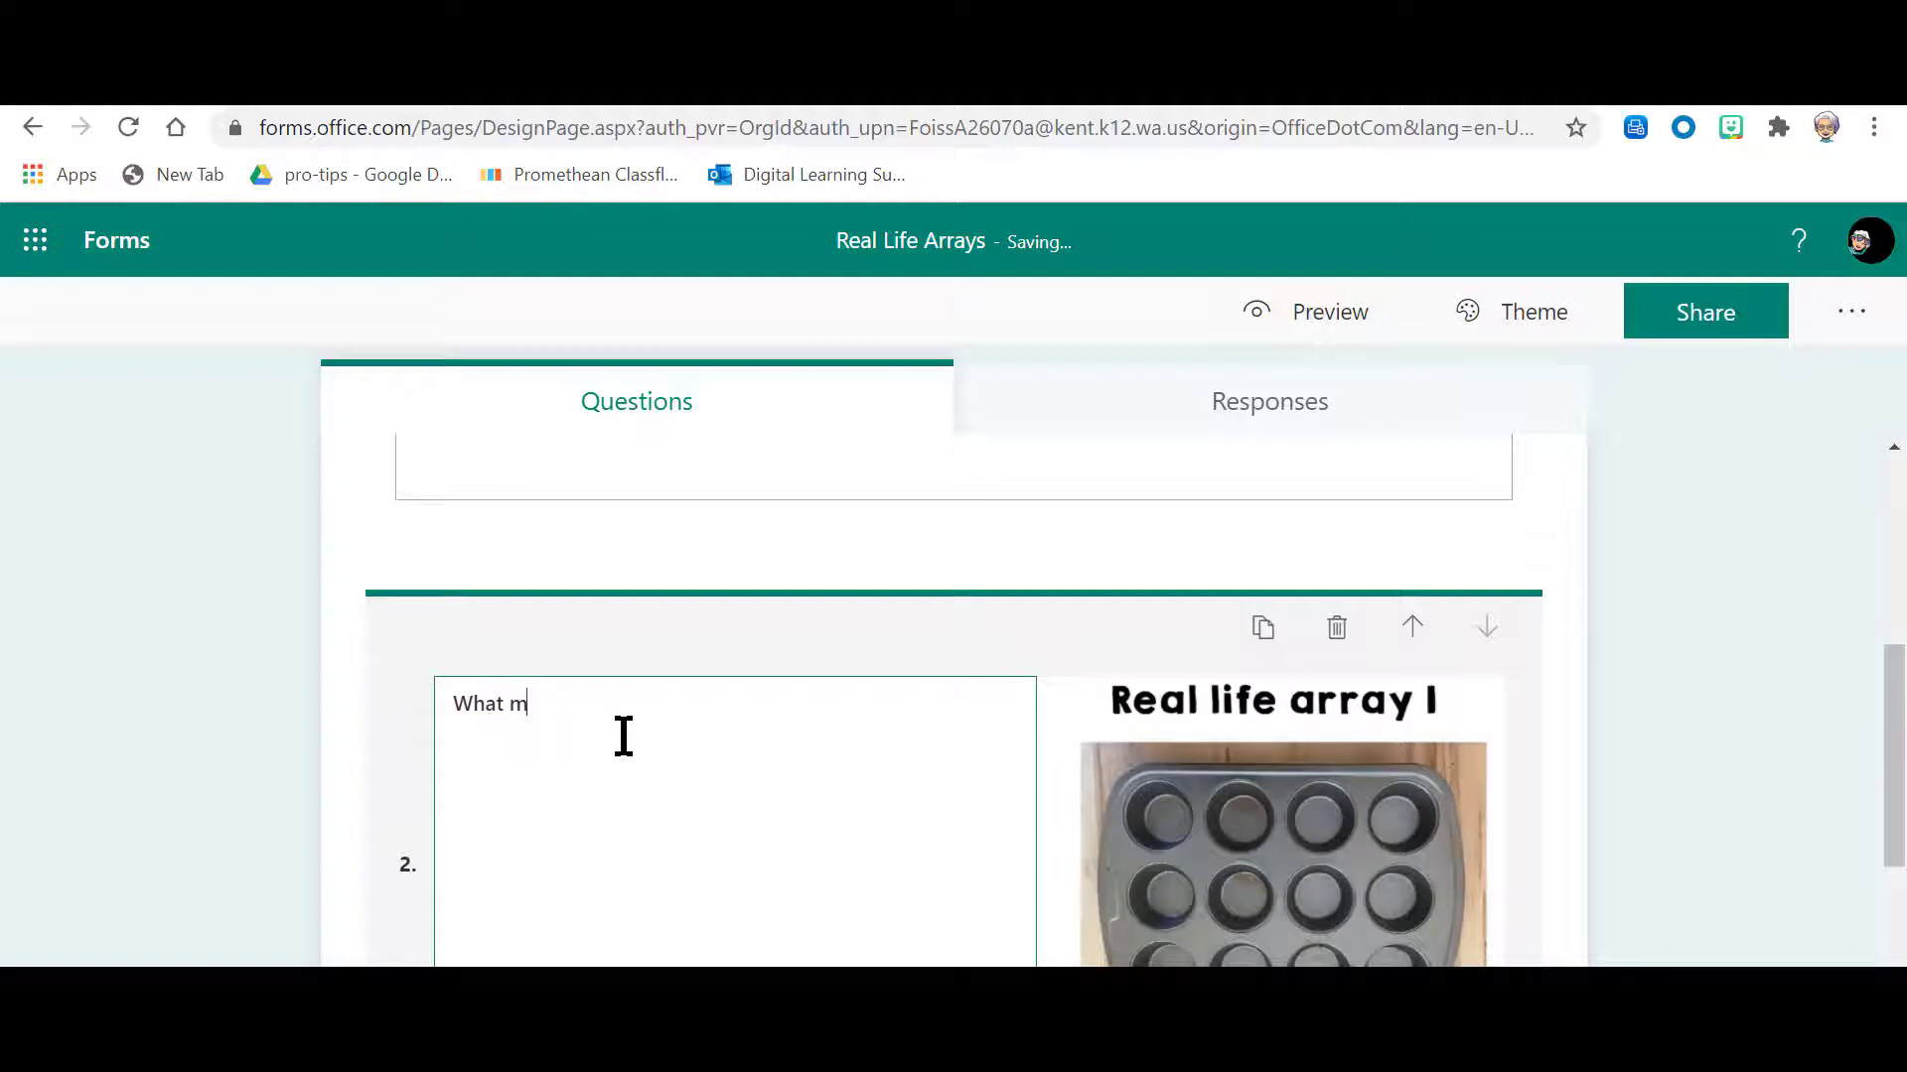
pyautogui.write('ultiplication problem is repre')
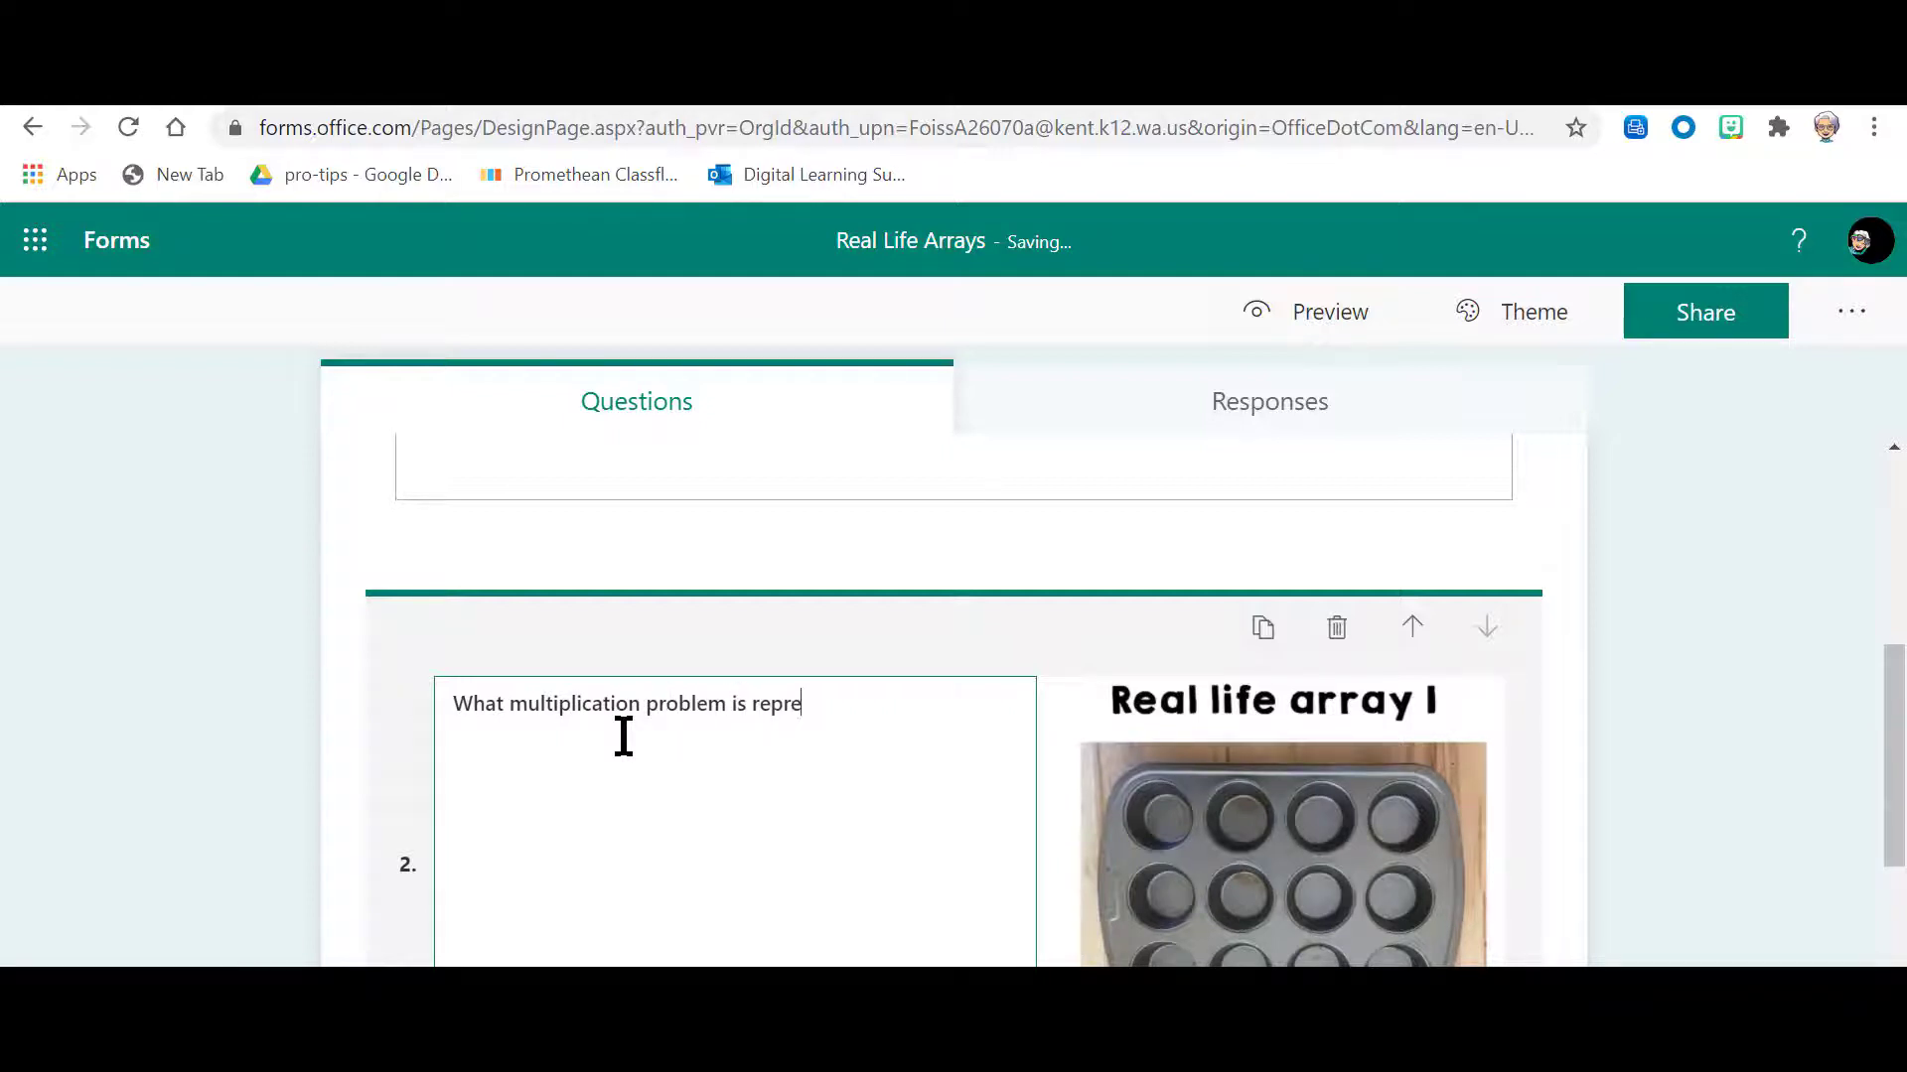
pyautogui.write('sented')
pyautogui.press('BackSpace')
pyautogui.press('BackSpace')
pyautogui.press('BackSpace')
pyautogui.press('BackSpace')
pyautogui.press('BackSpace')
pyautogui.write('y this ar')
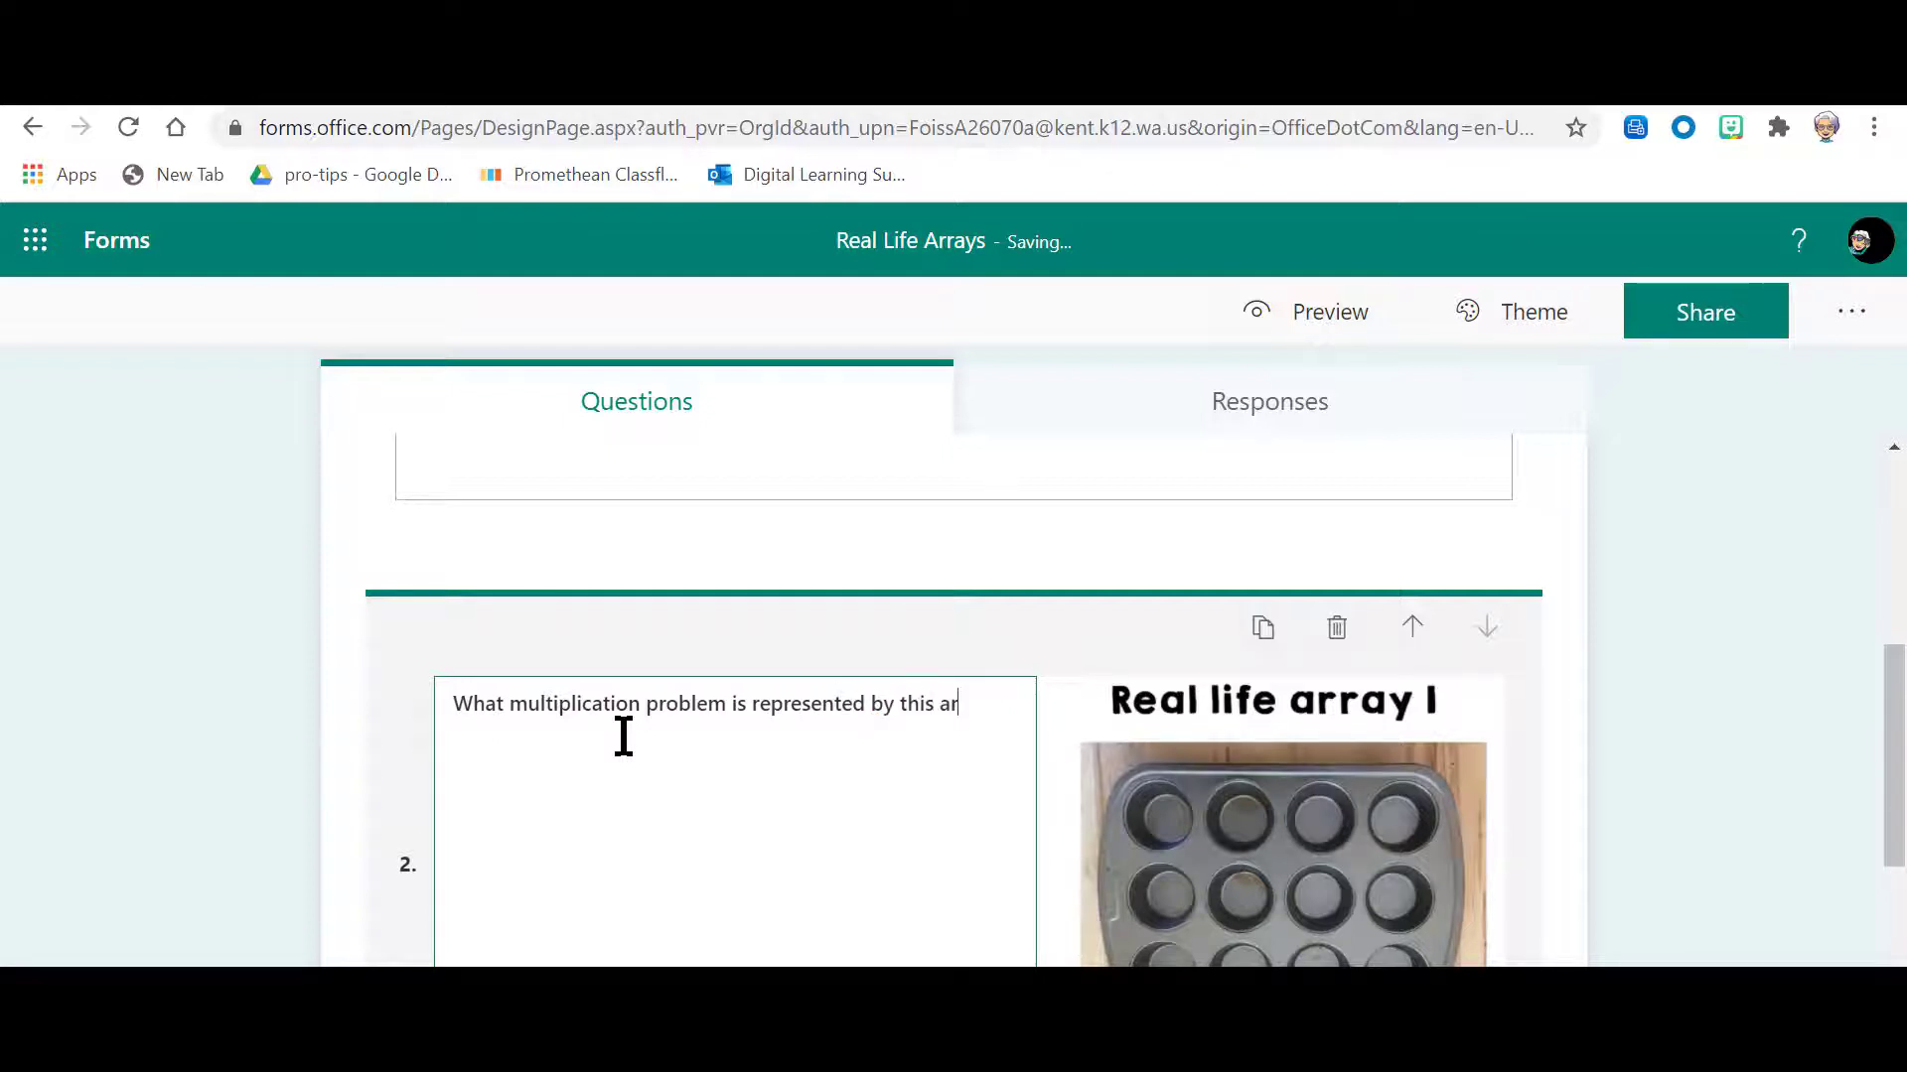
pyautogui.write('ray?')
pyautogui.scroll(-4, 751, 736)
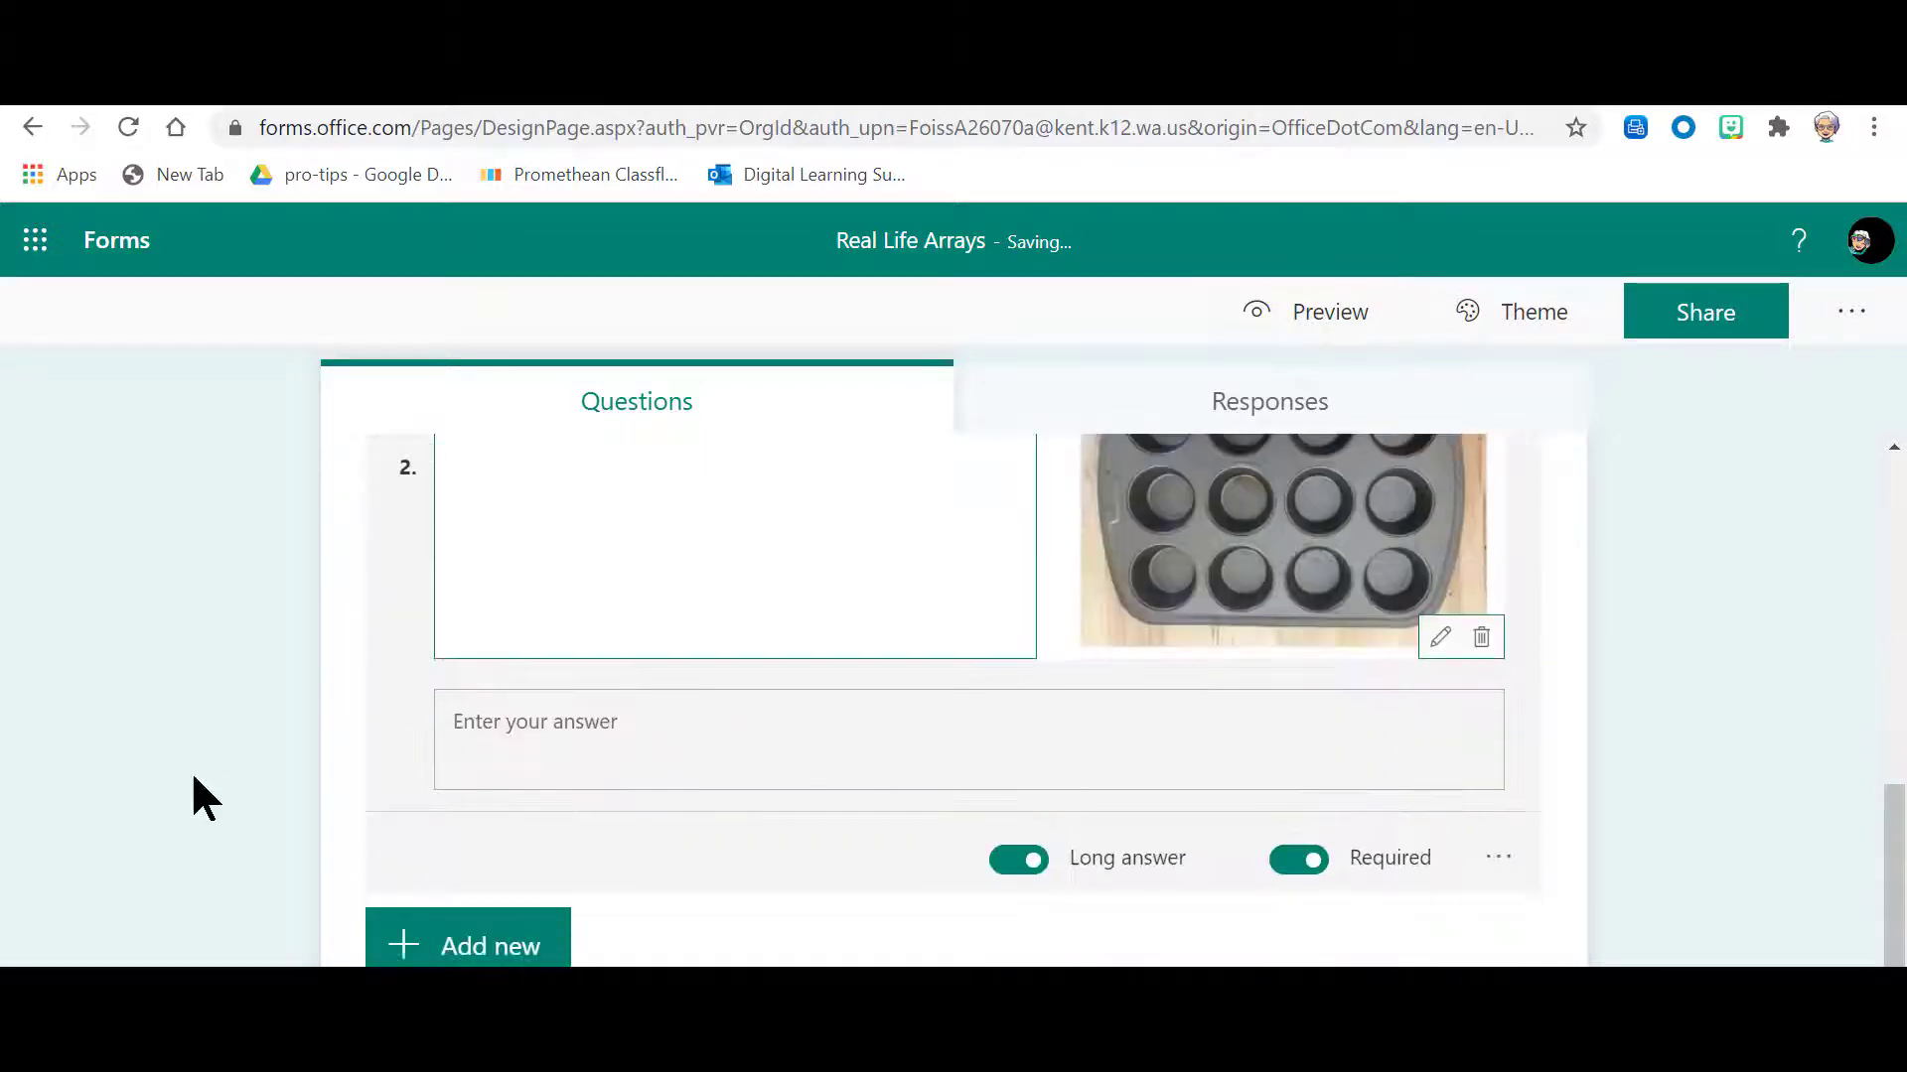
pyautogui.scroll(2, 695, 840)
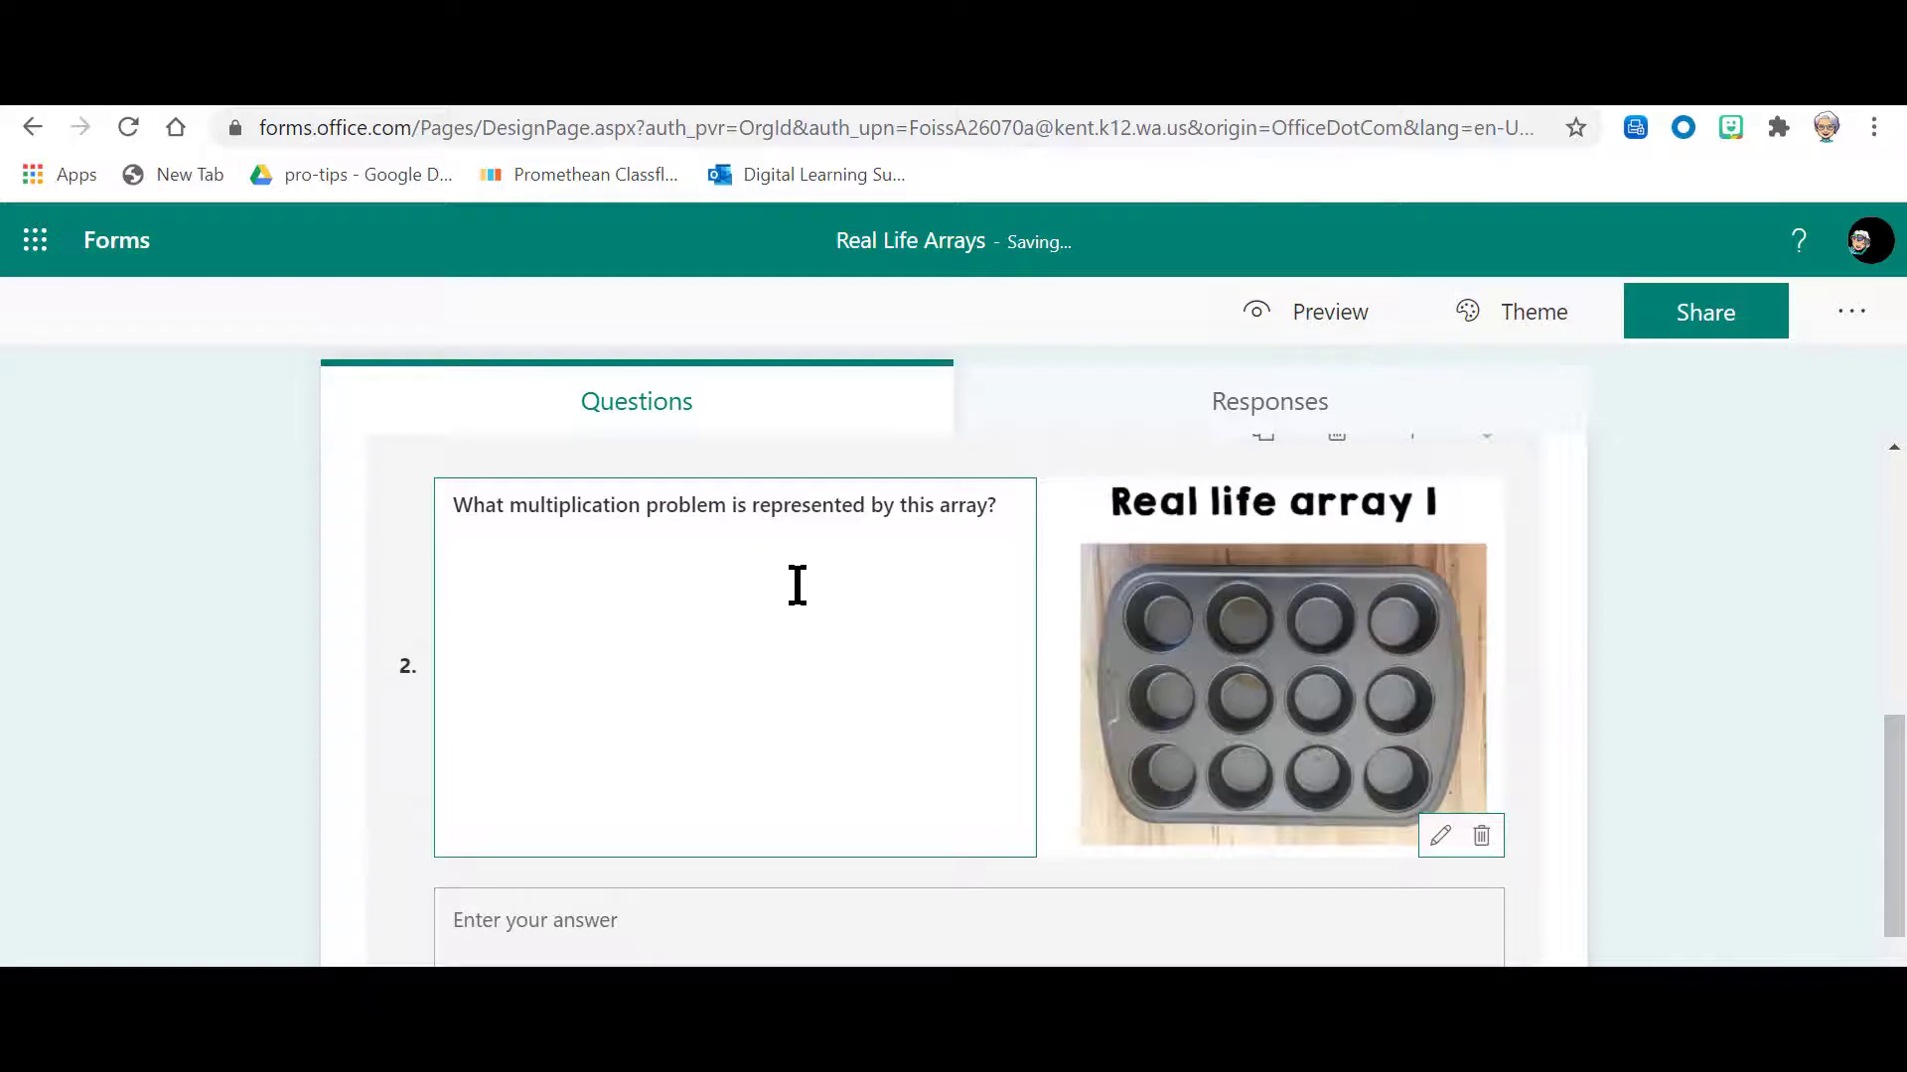
pyautogui.scroll(-2, 1112, 924)
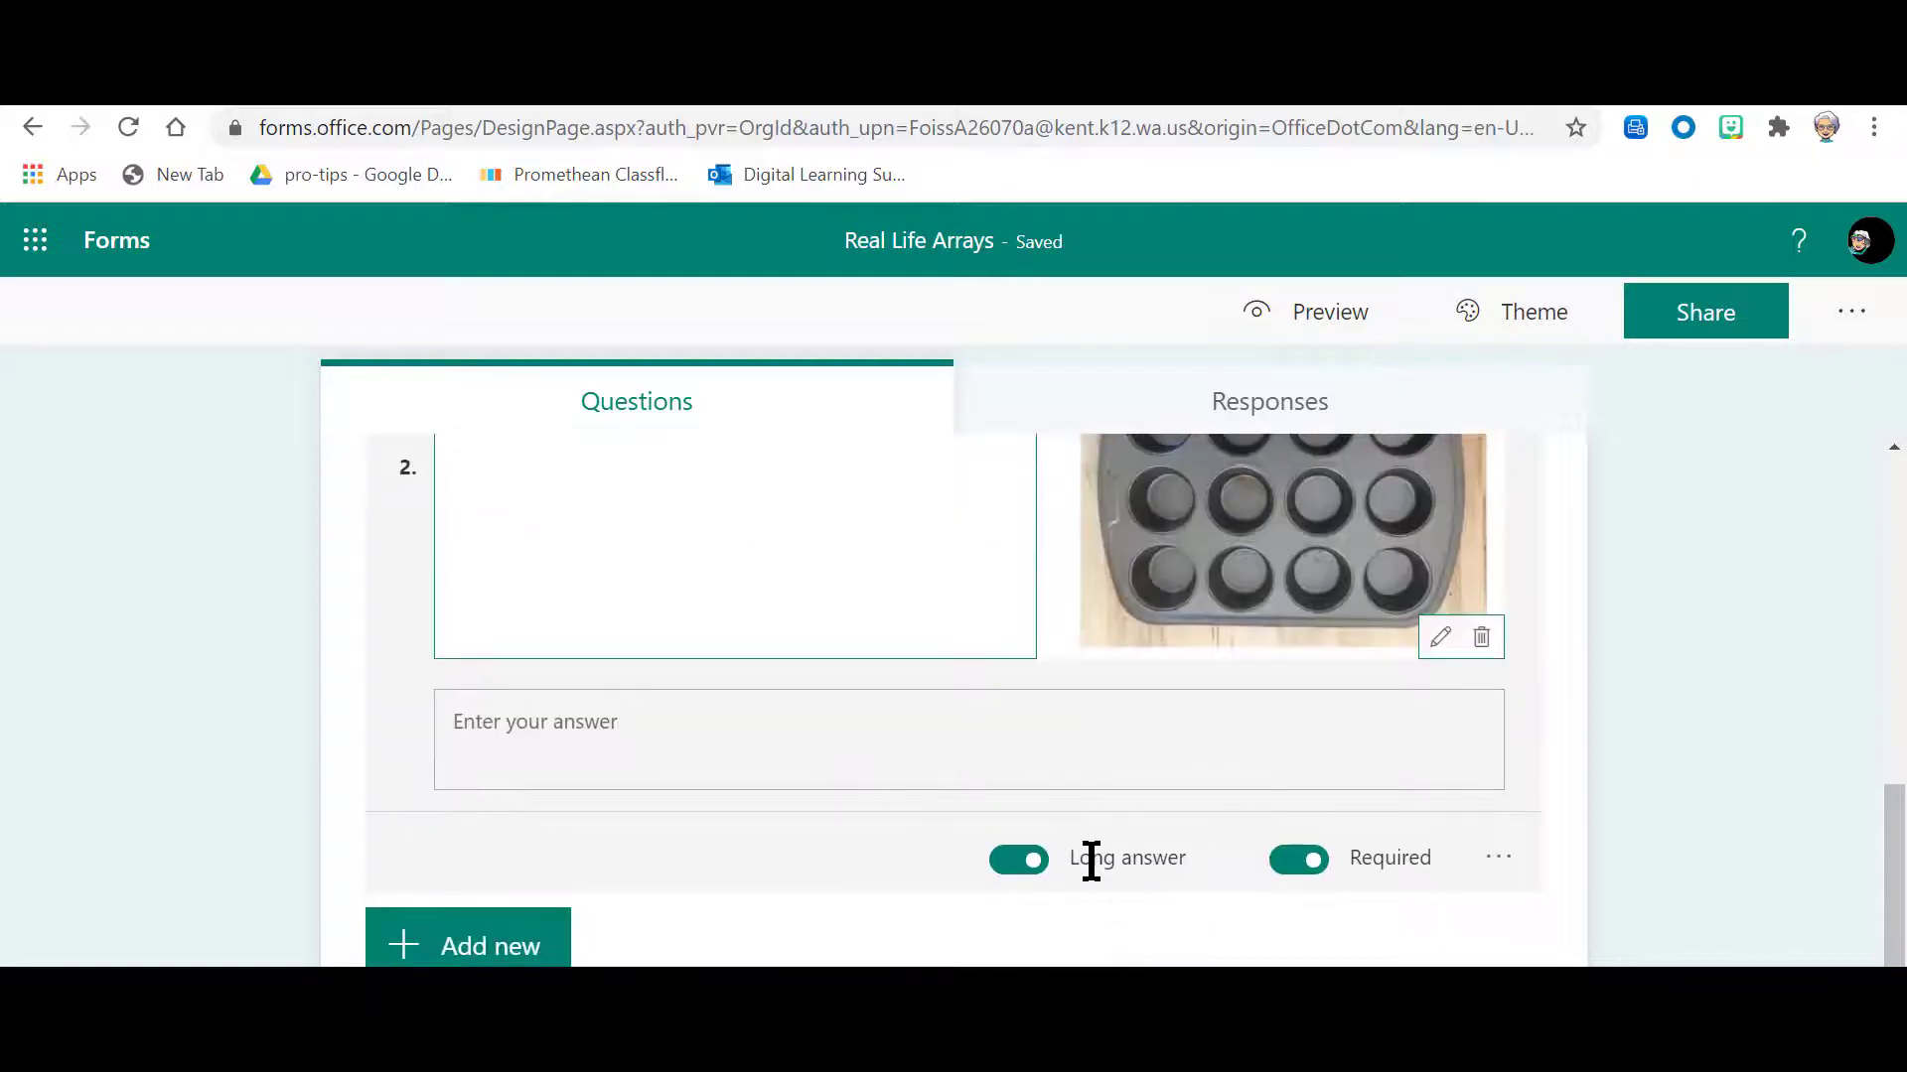
pyautogui.scroll(2, 1097, 856)
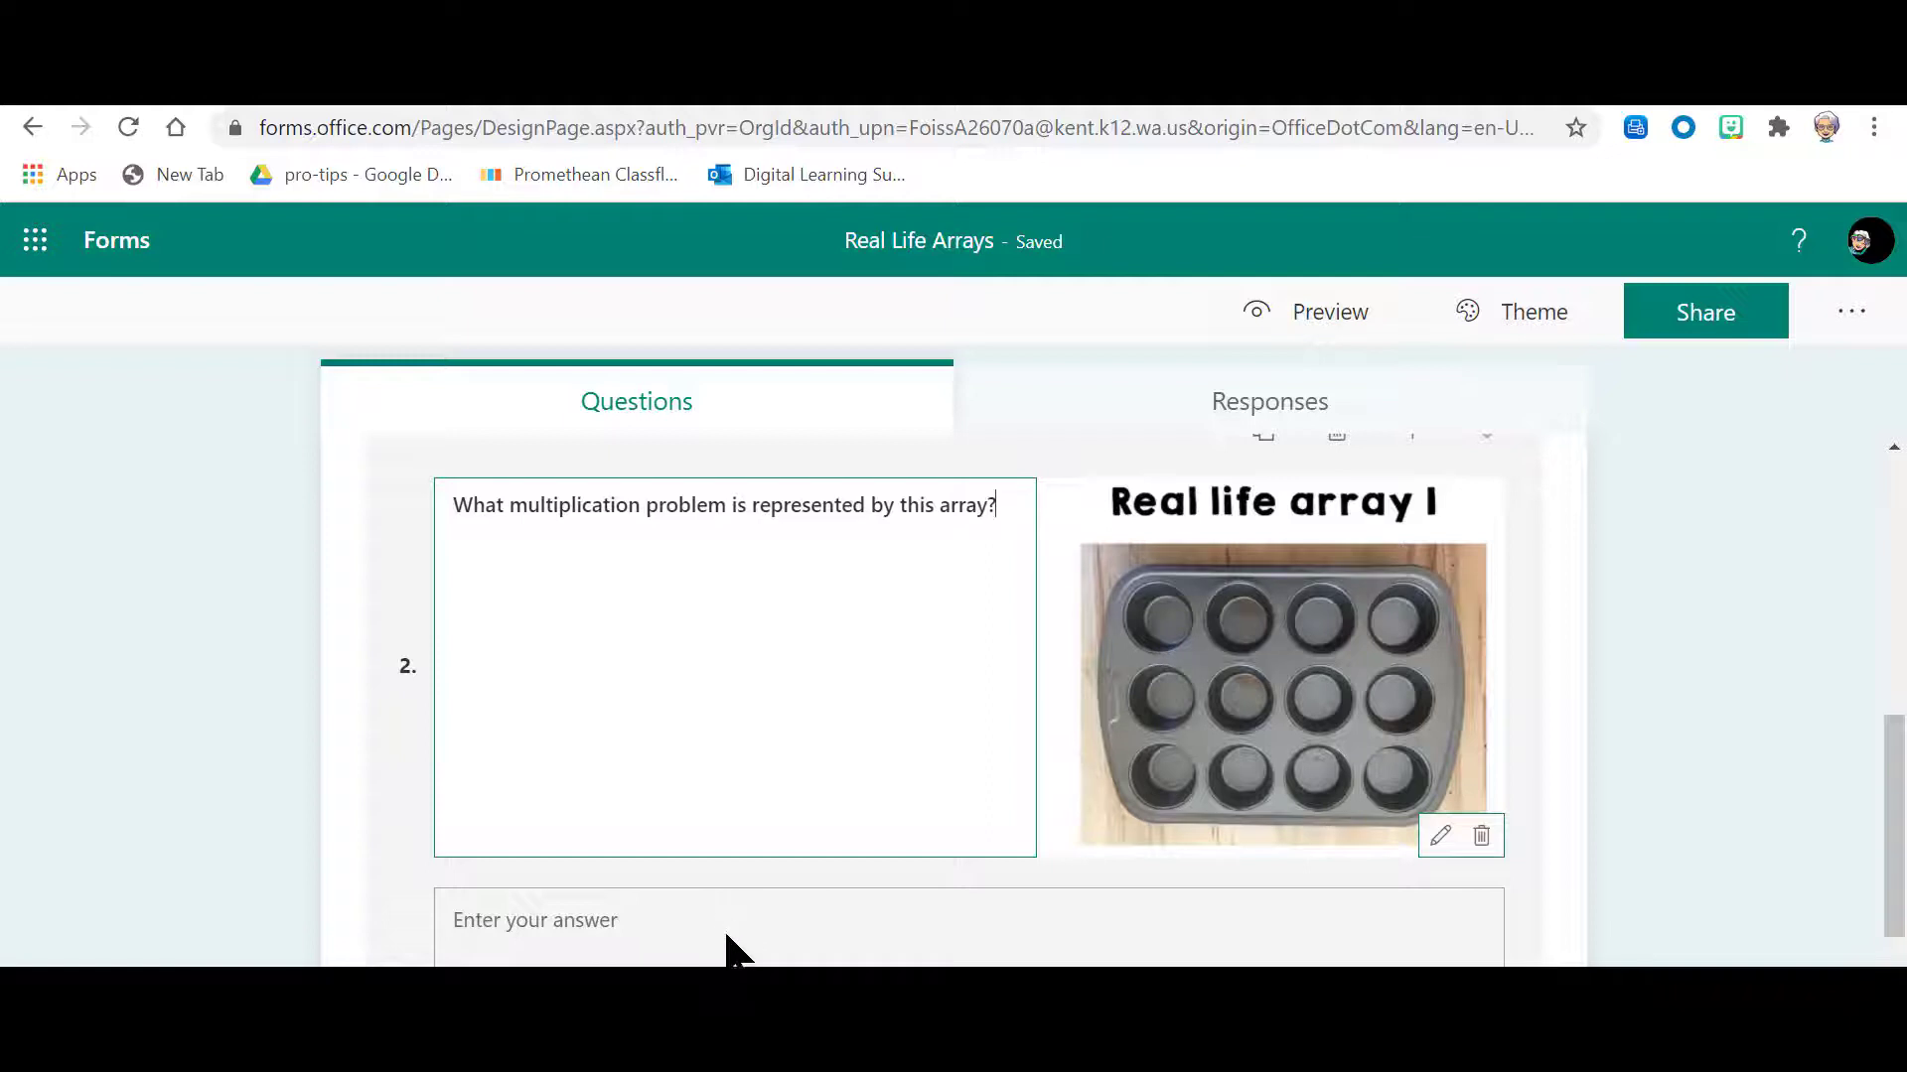
# Step: Add a new text question as question 3 and enable Long answer for it
pyautogui.scroll(-2, 768, 866)
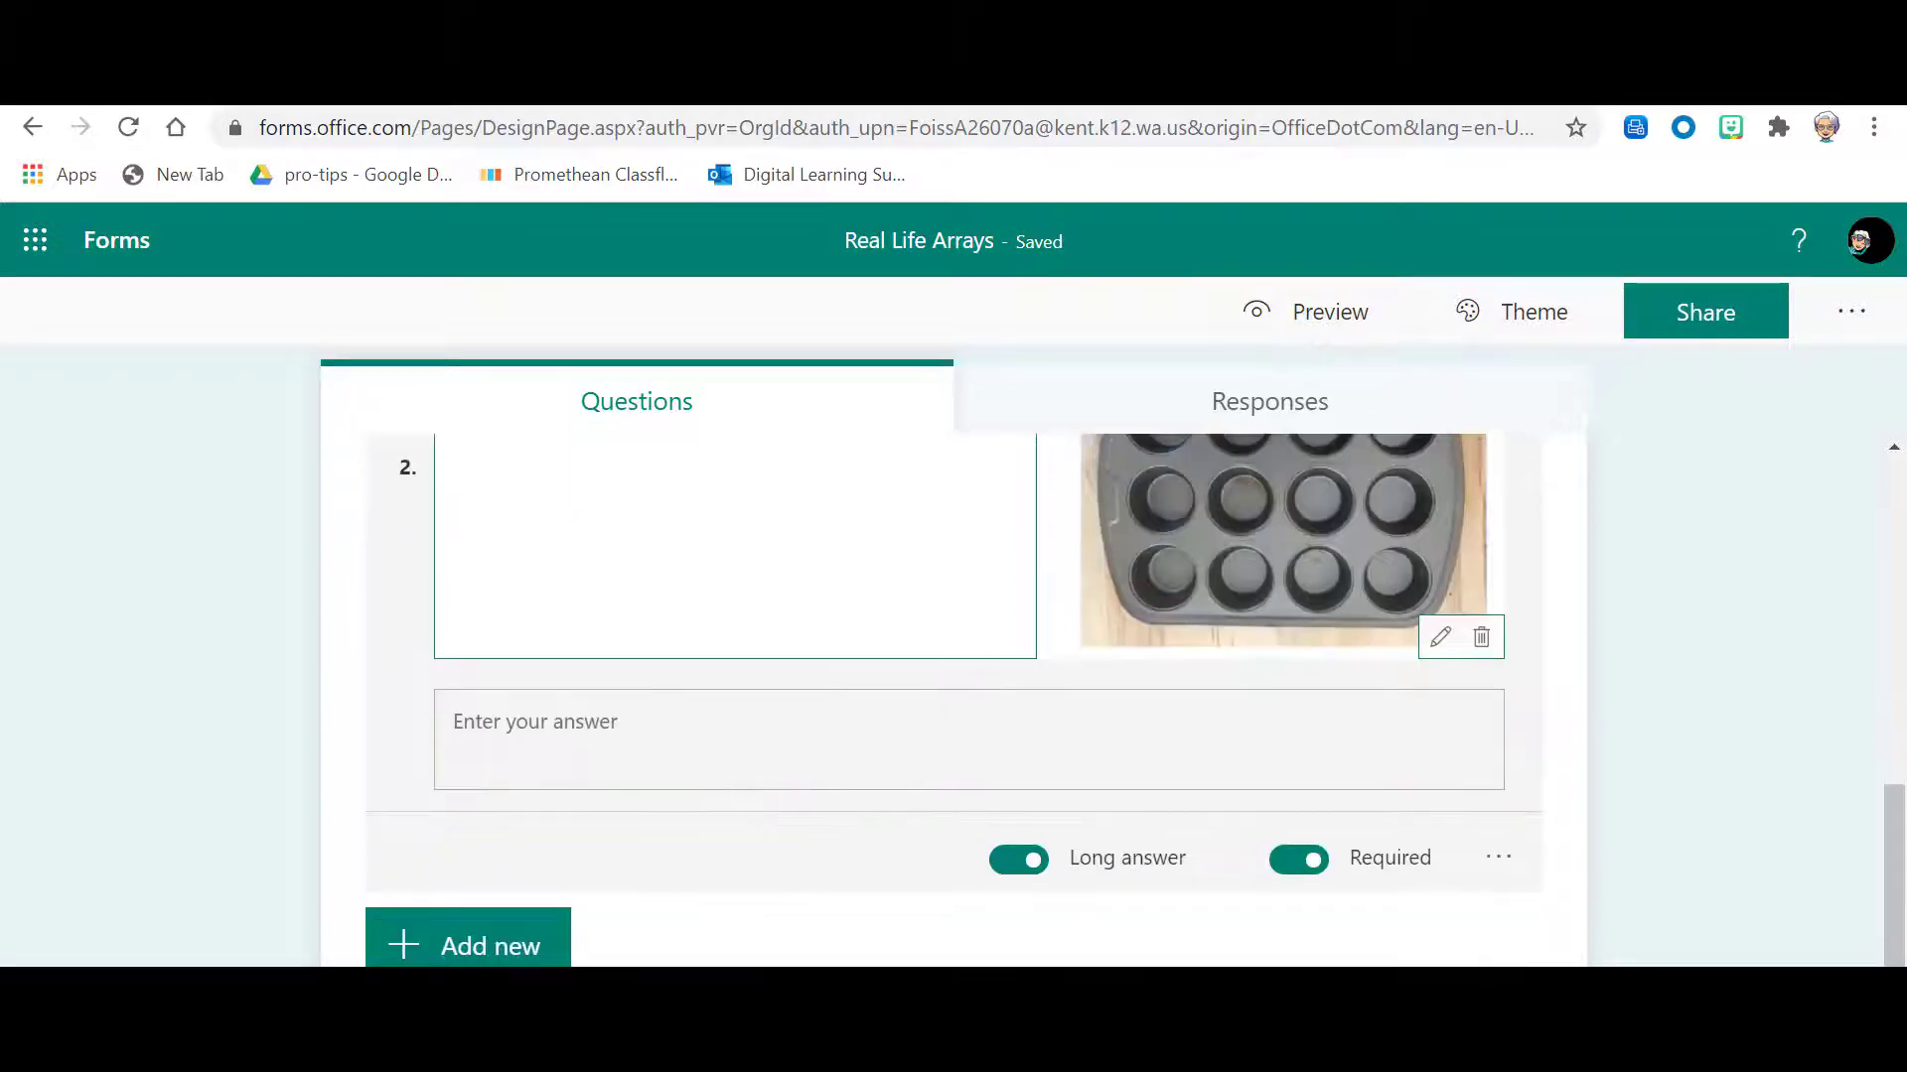
pyautogui.click(549, 953)
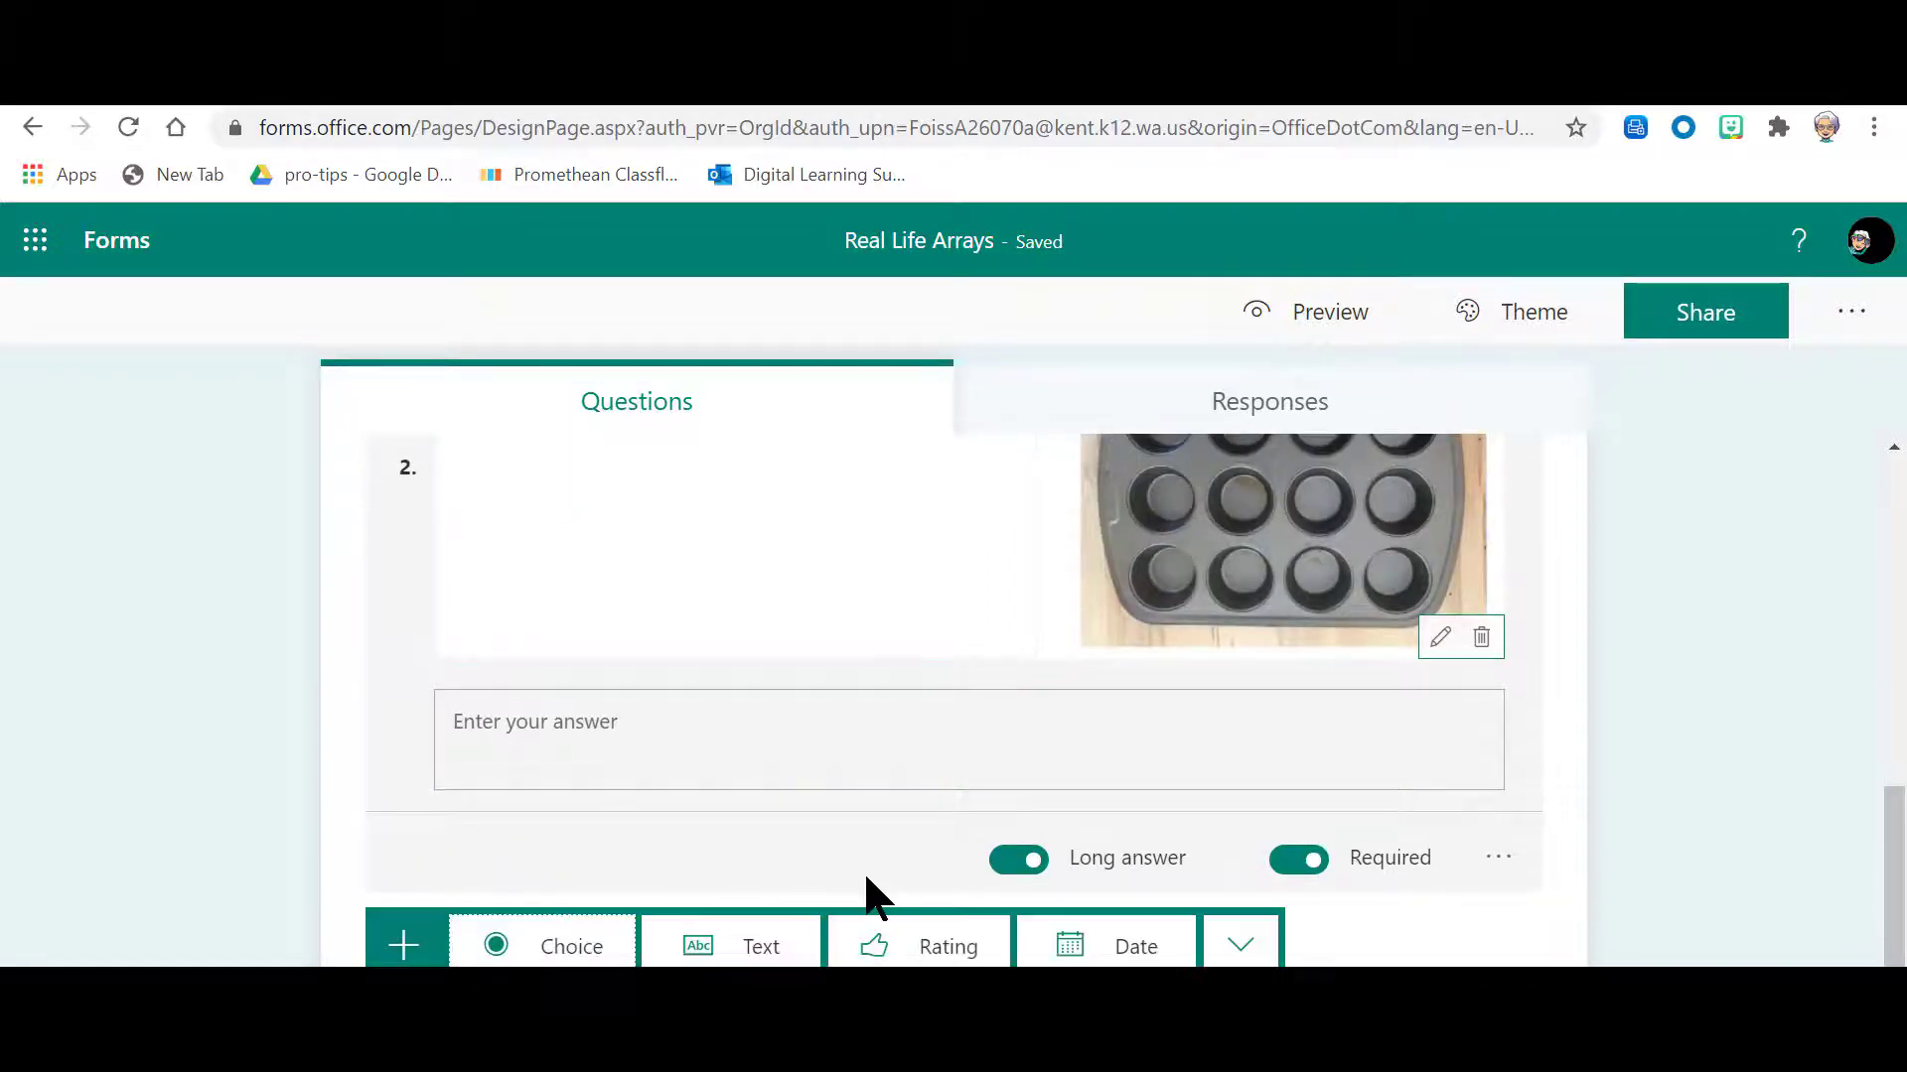
pyautogui.click(692, 948)
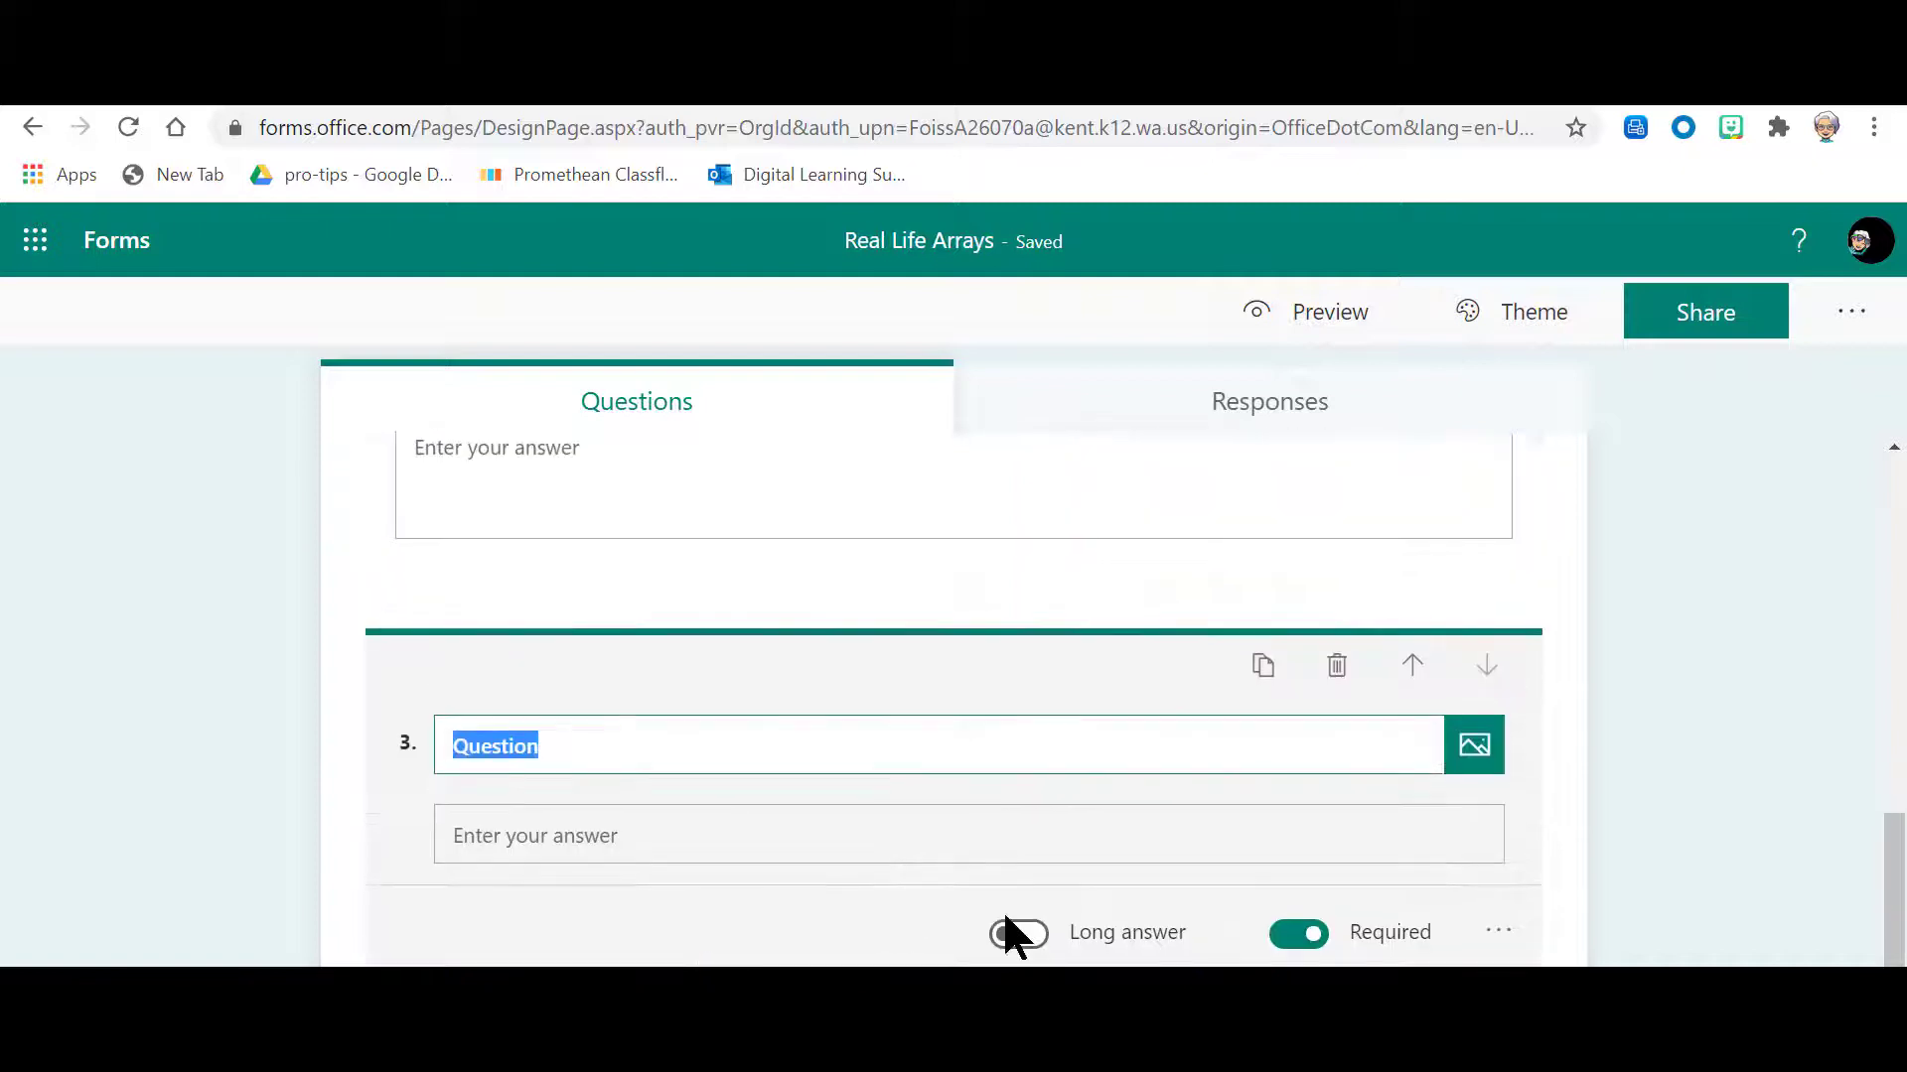
pyautogui.click(1029, 774)
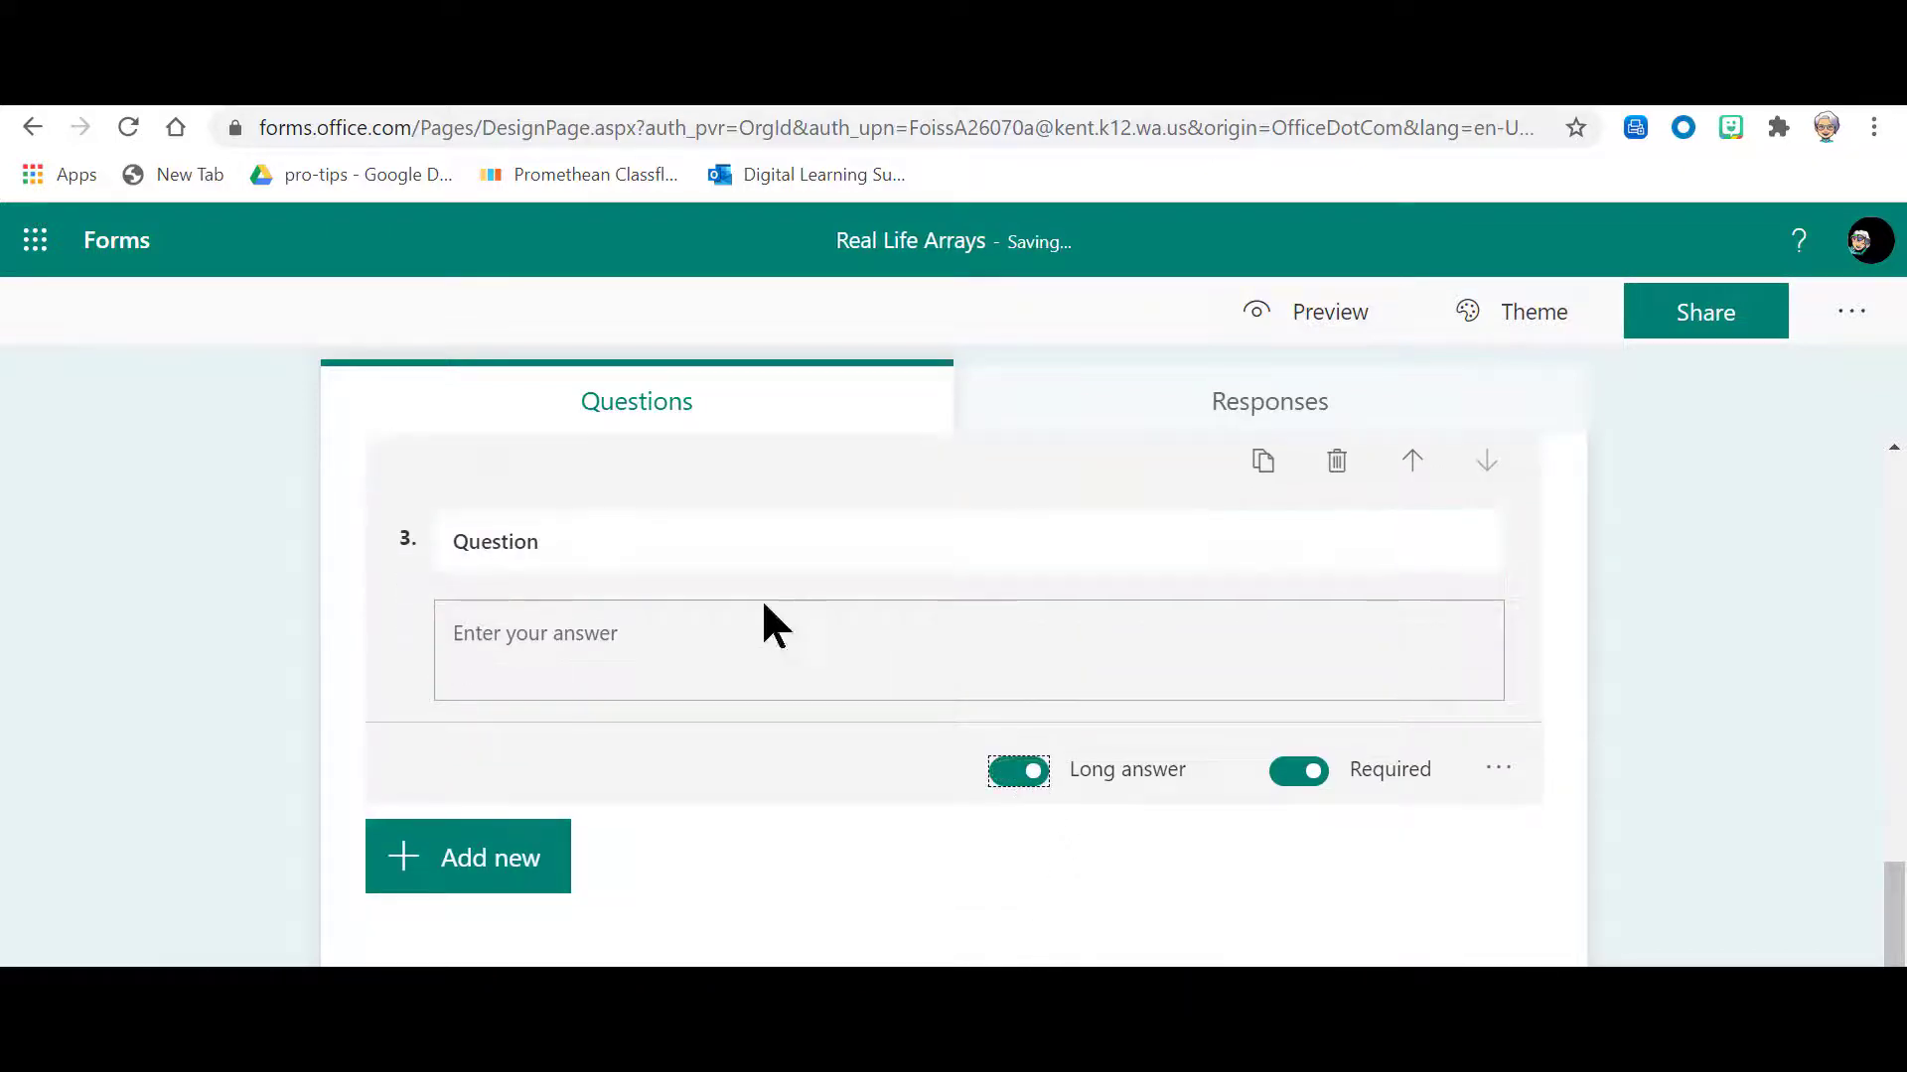
# Step: Insert the Real life array 2 cupcake image into question 3 from the RealLifeArray folder on OneDrive
pyautogui.click(619, 546)
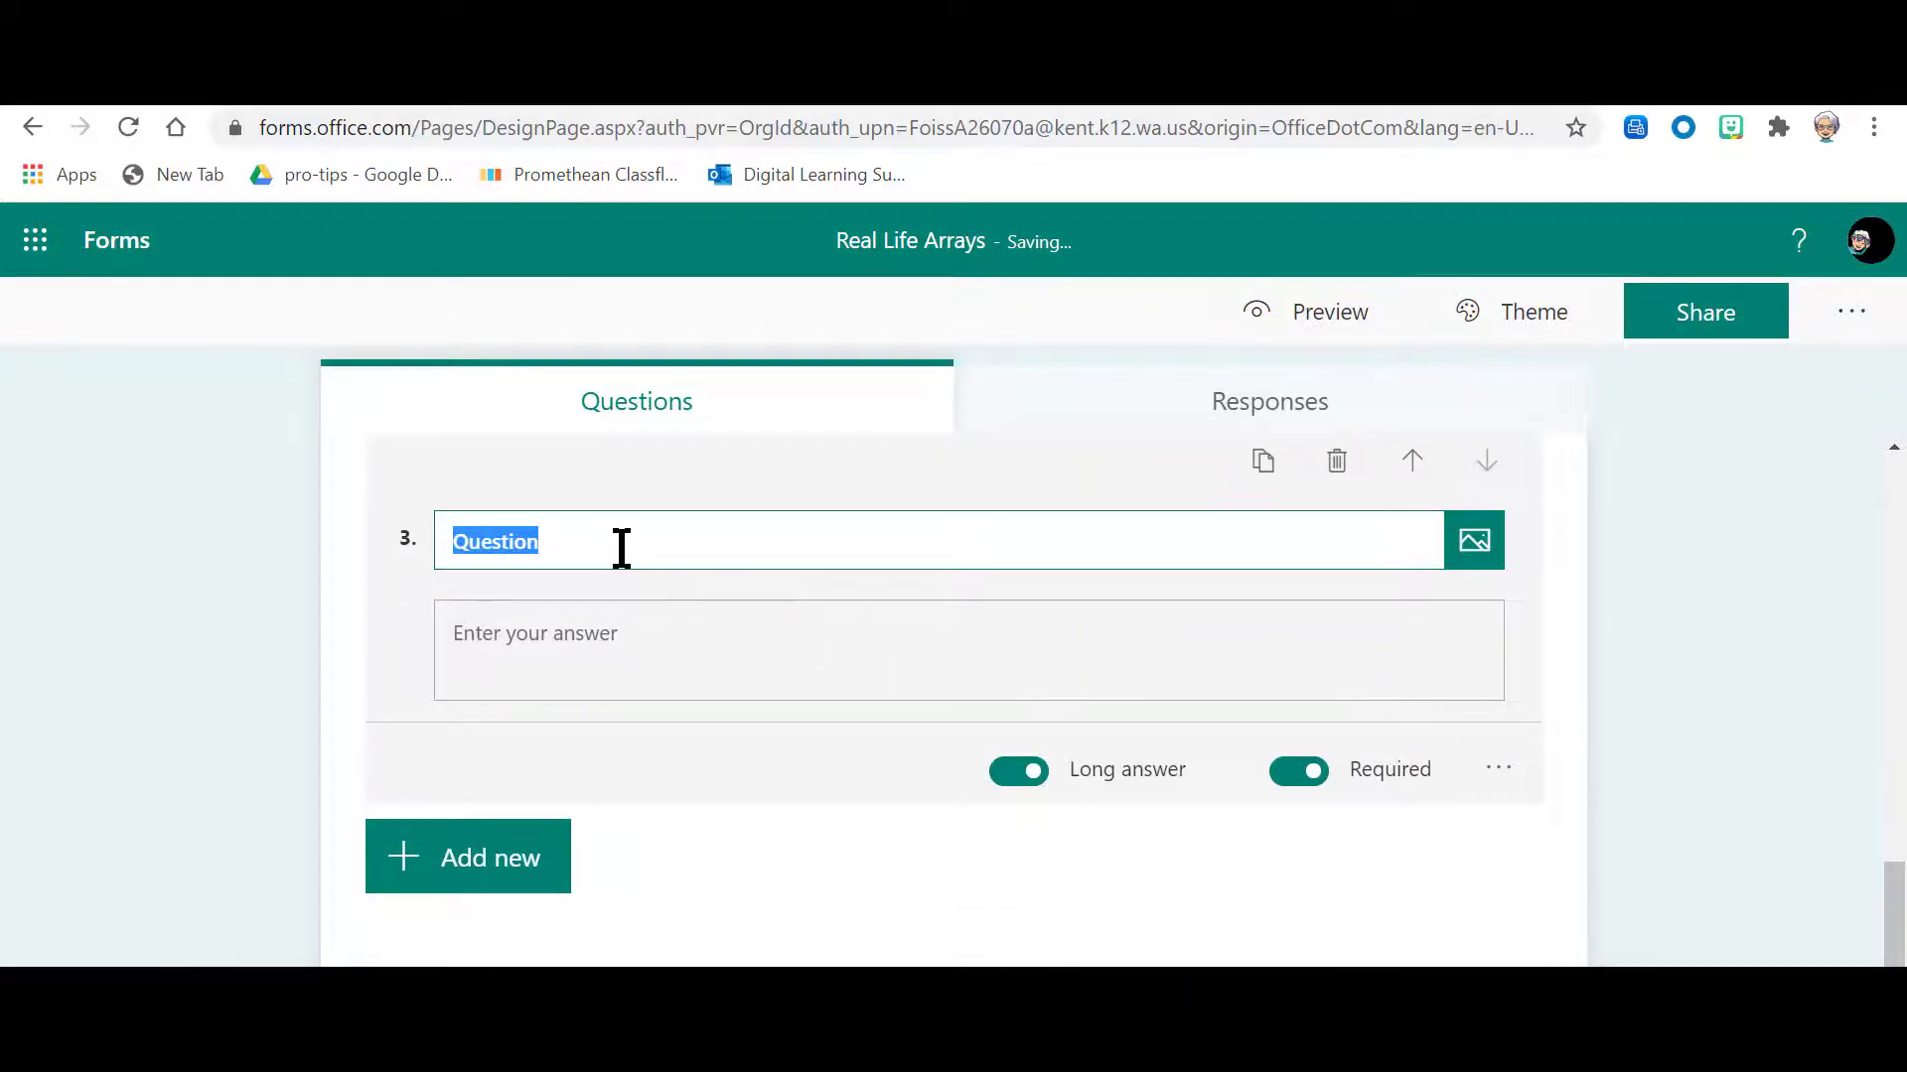
pyautogui.click(1476, 559)
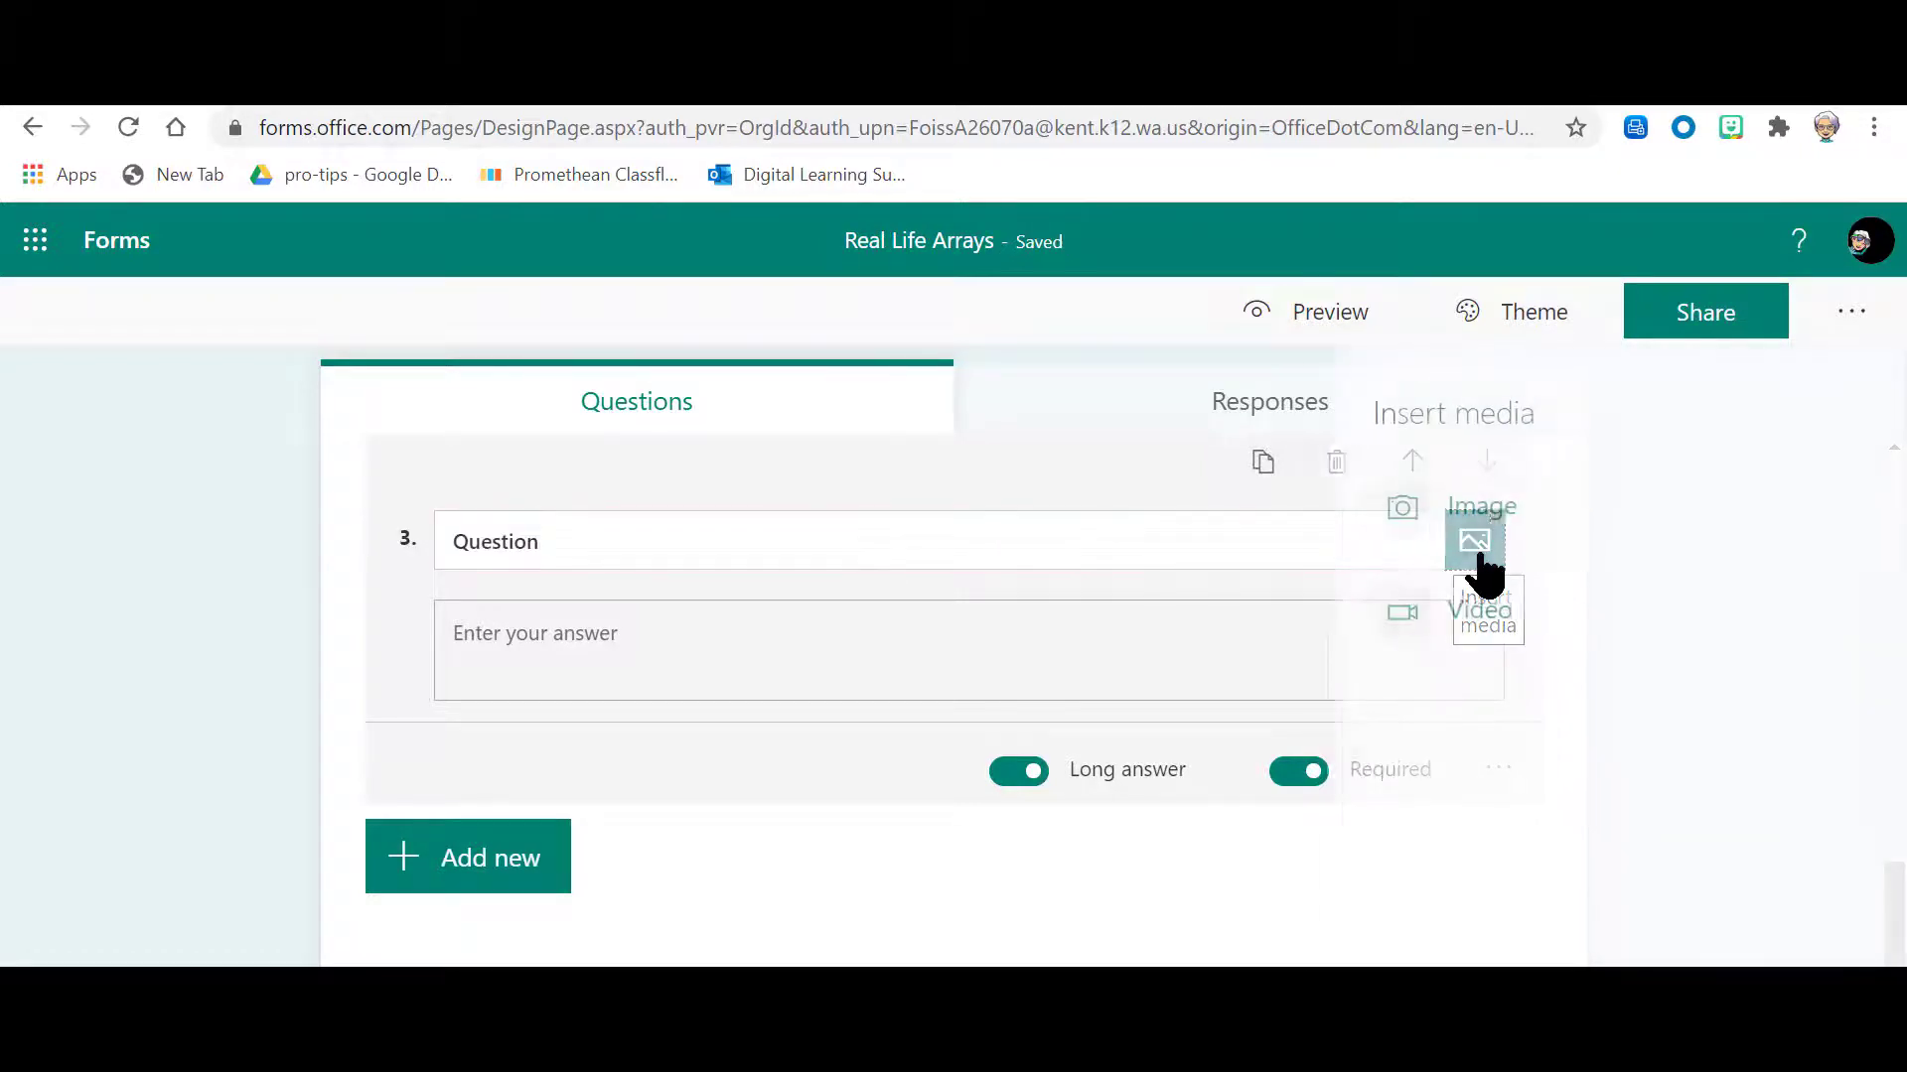
pyautogui.click(1484, 504)
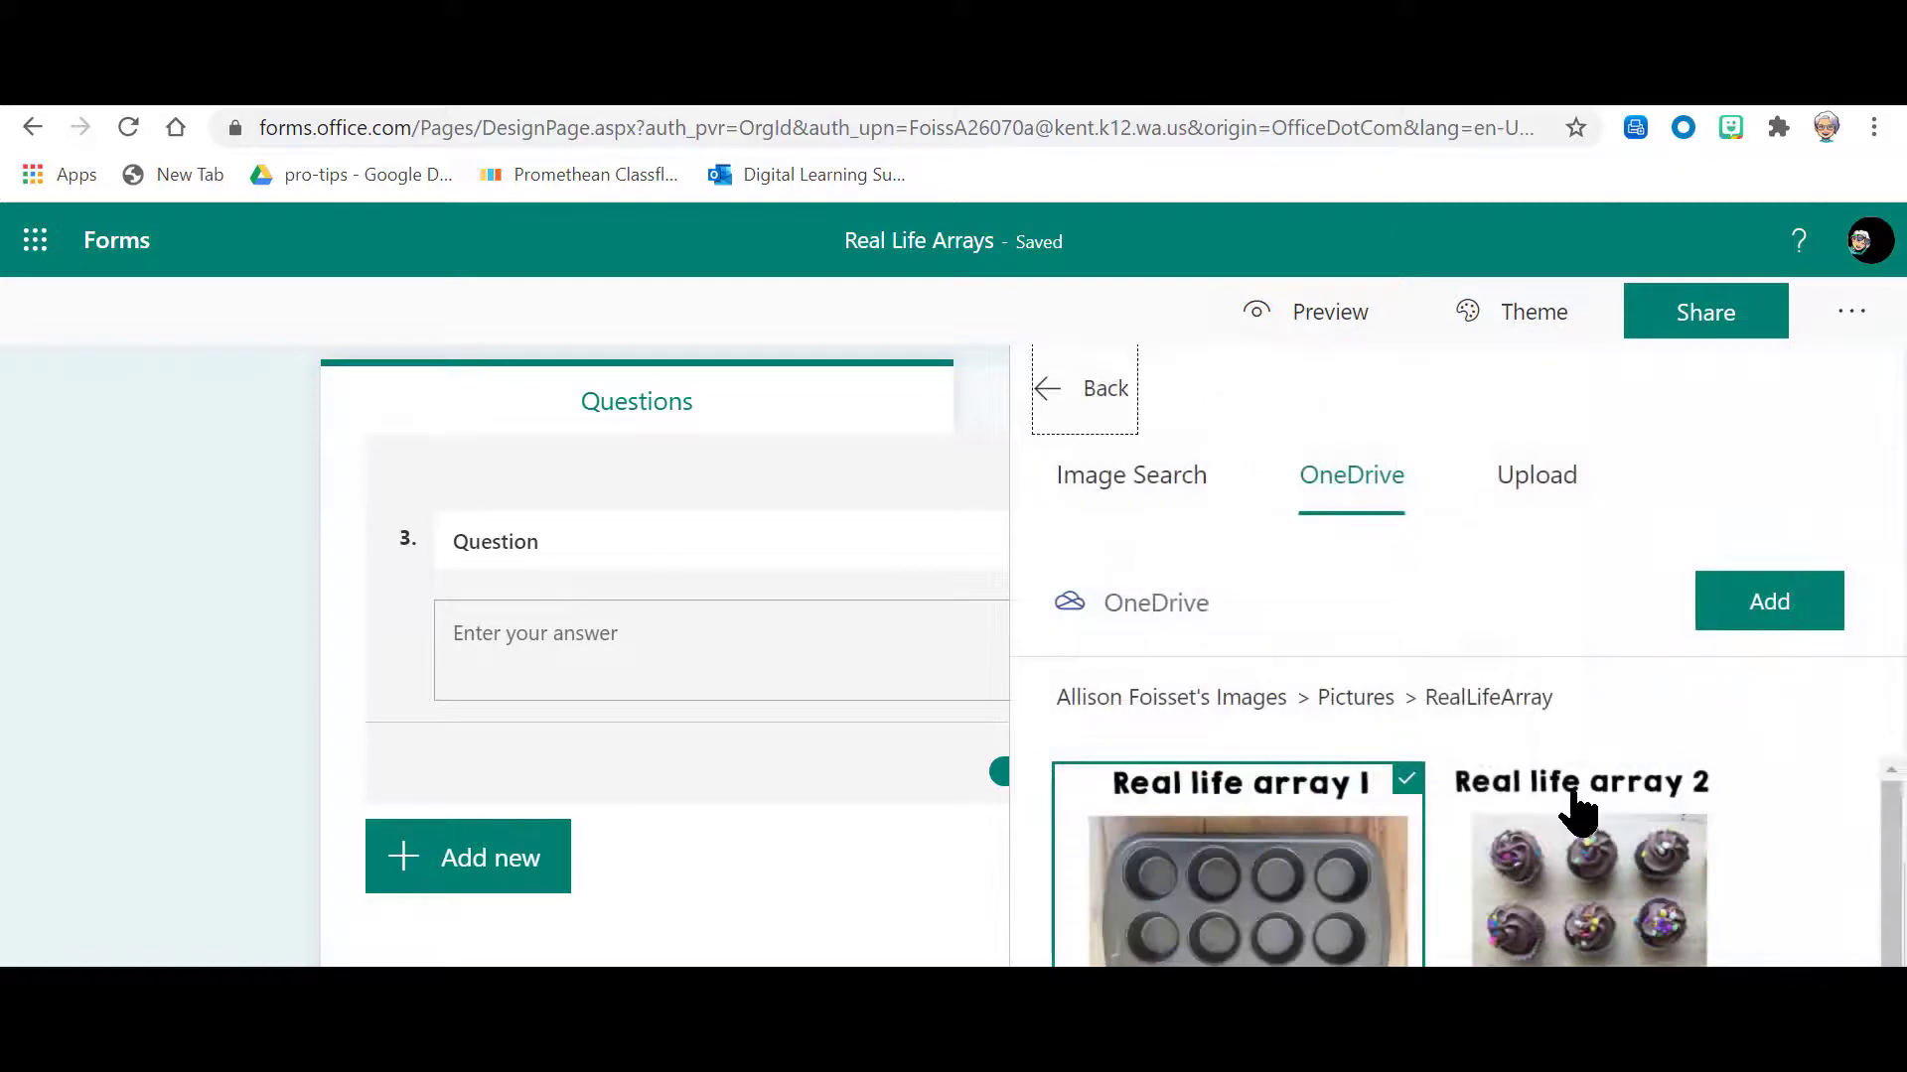
pyautogui.click(1609, 948)
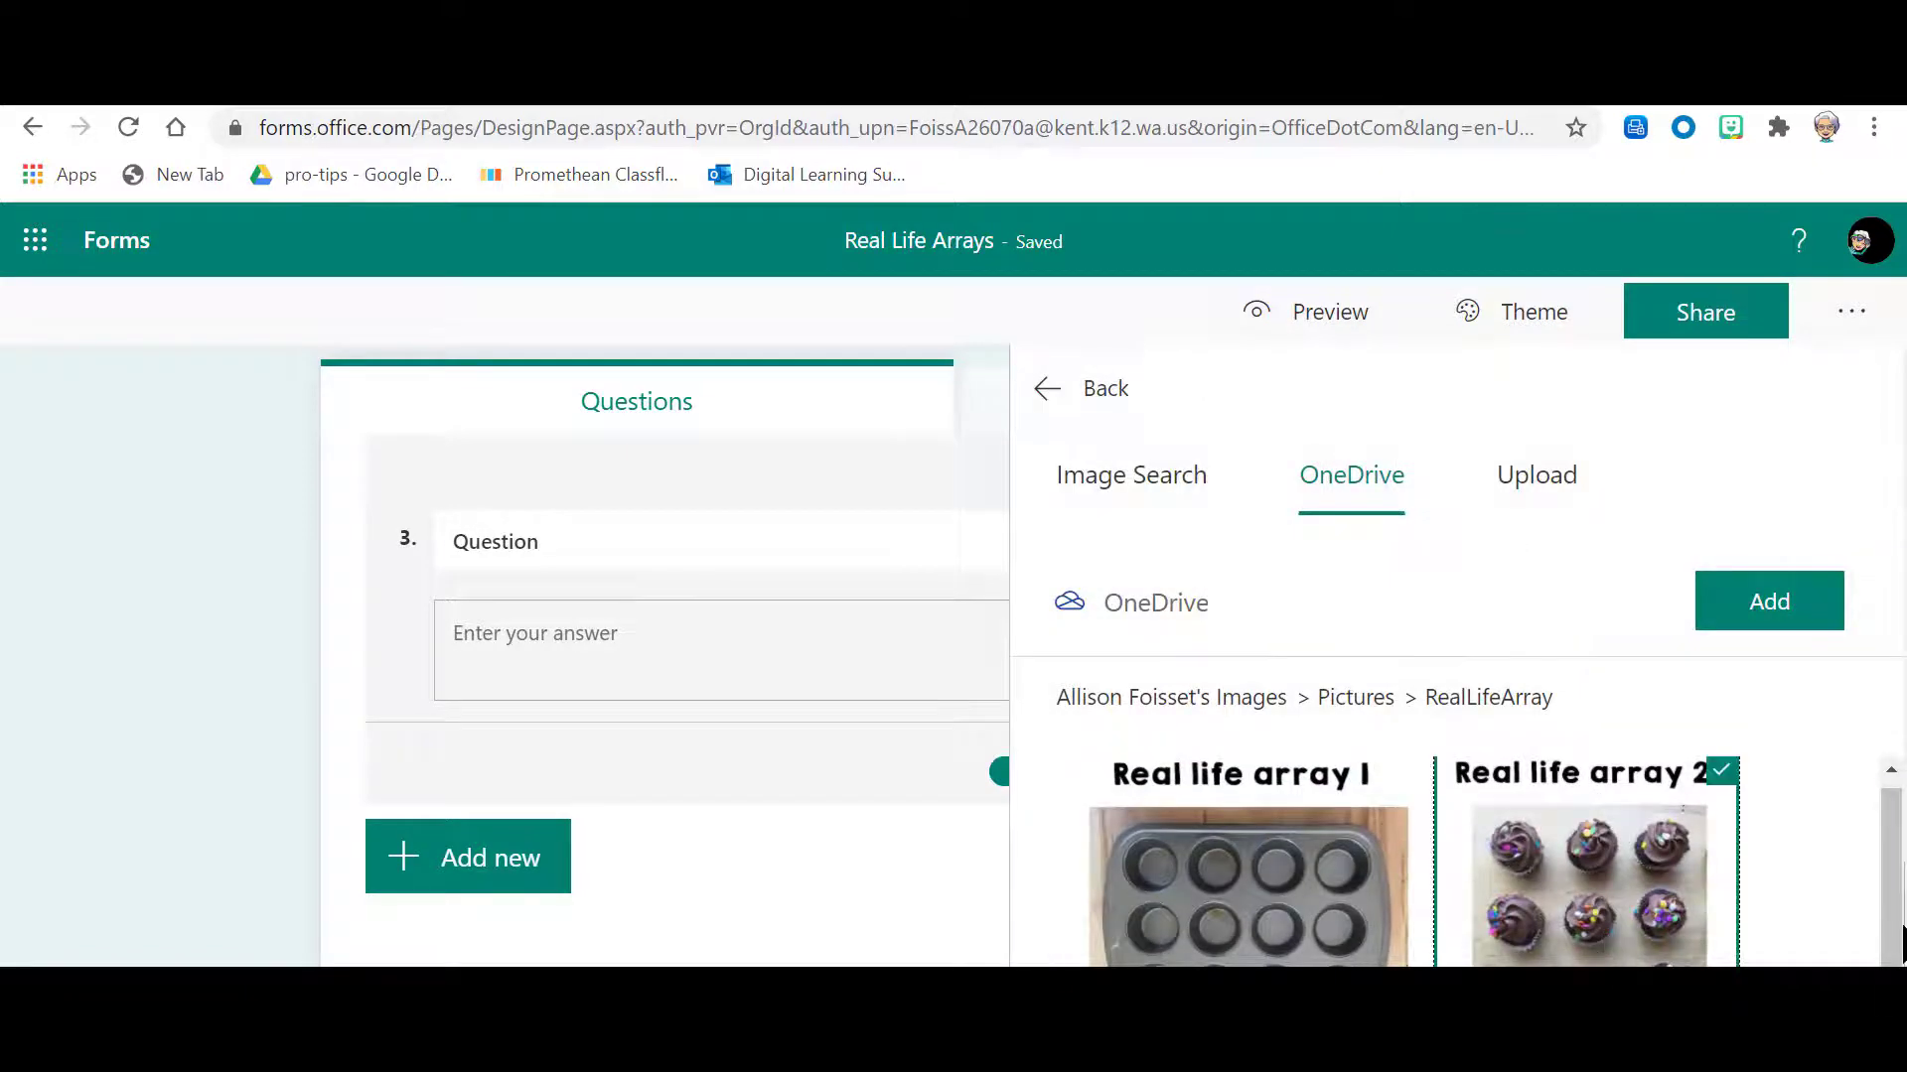
pyautogui.click(1744, 600)
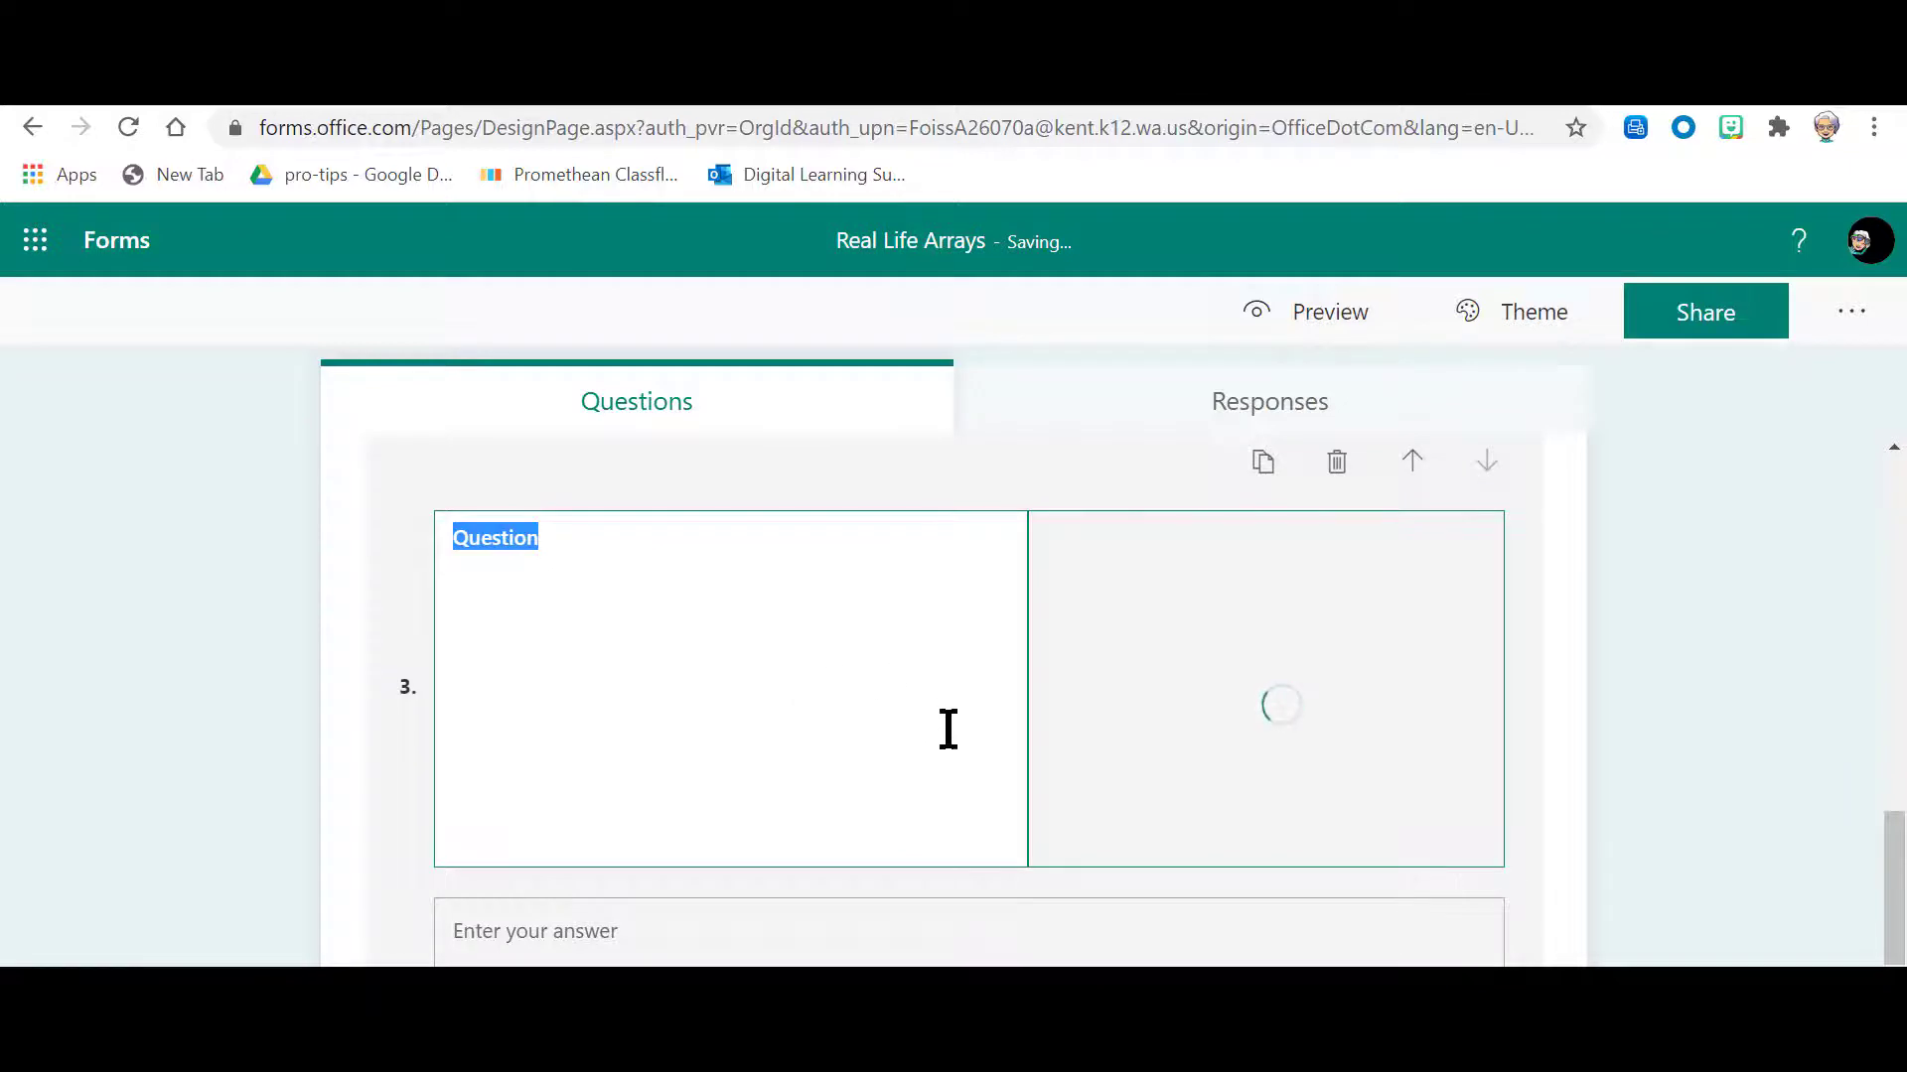
# Step: Set question 3's text to "What multiplication equation is represented by these cupcakes?"
pyautogui.write('What array')
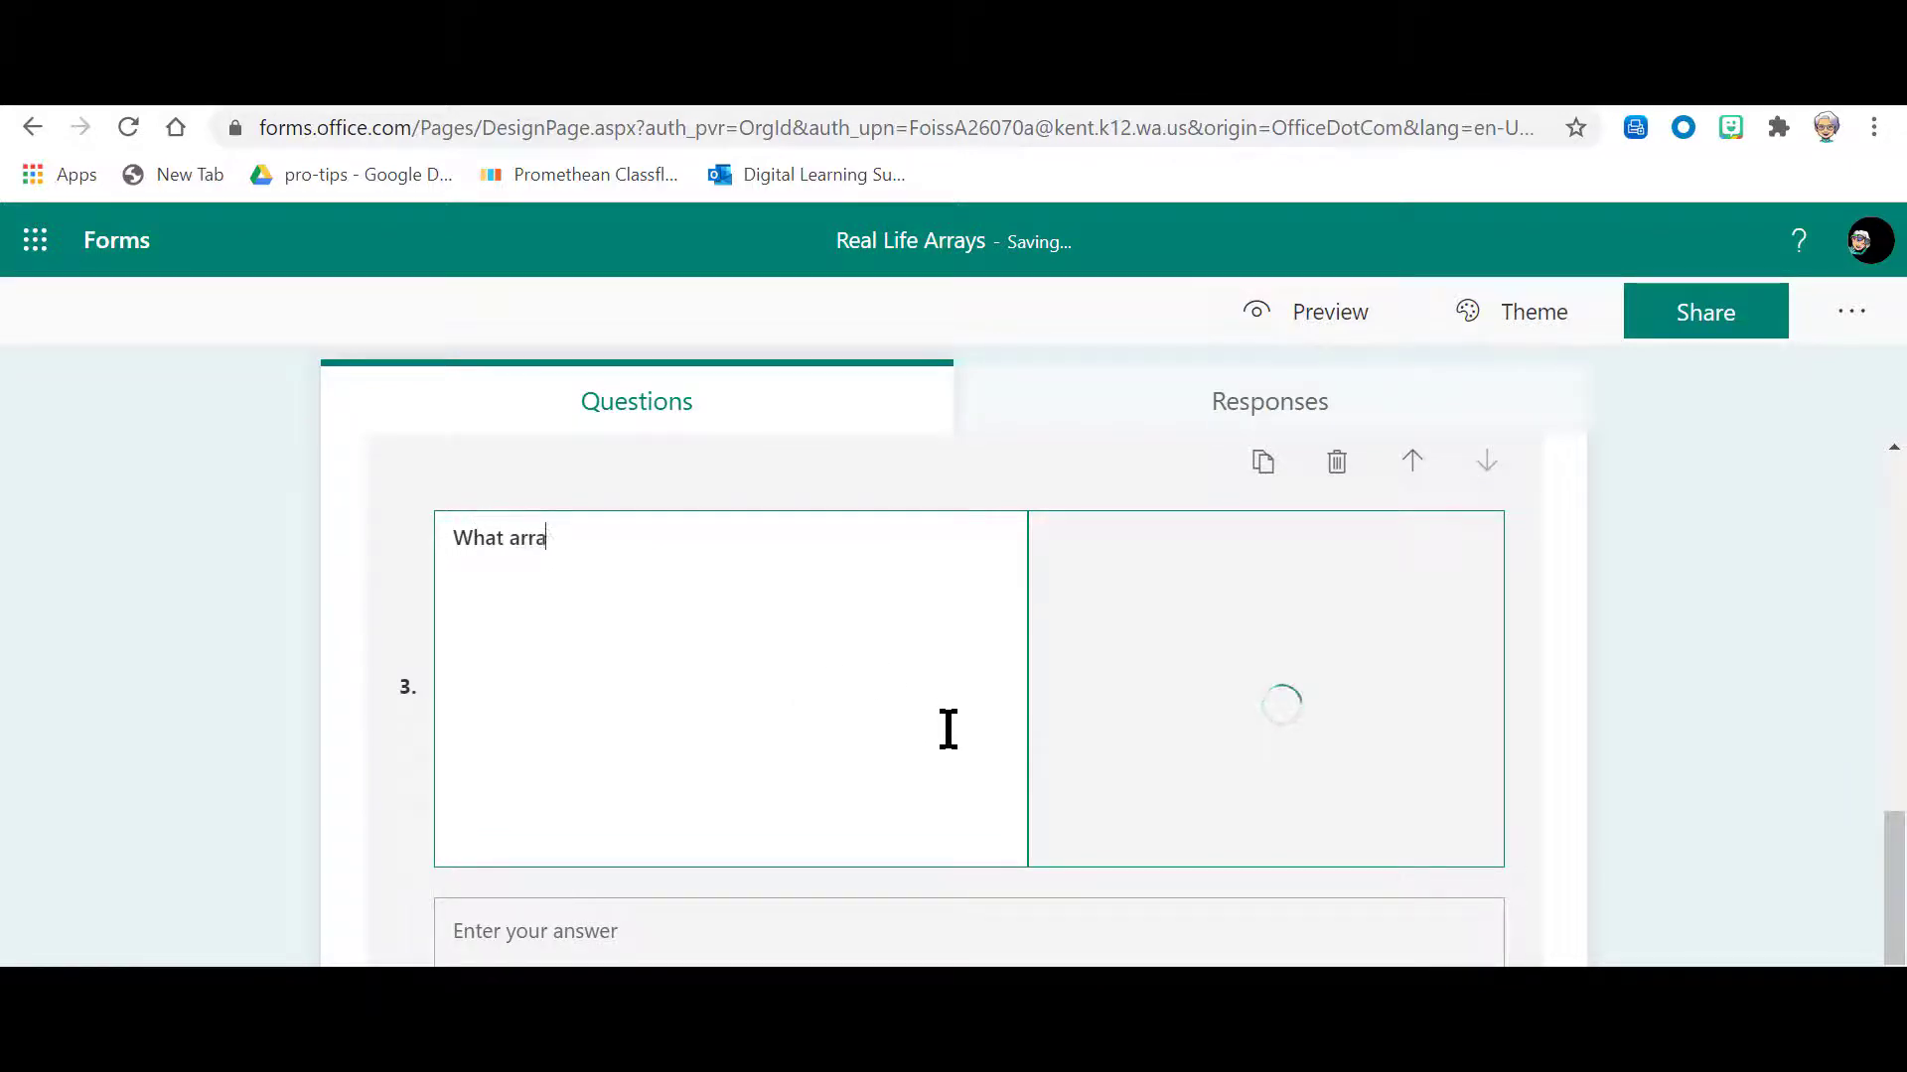
pyautogui.press('BackSpace')
pyautogui.press('BackSpace')
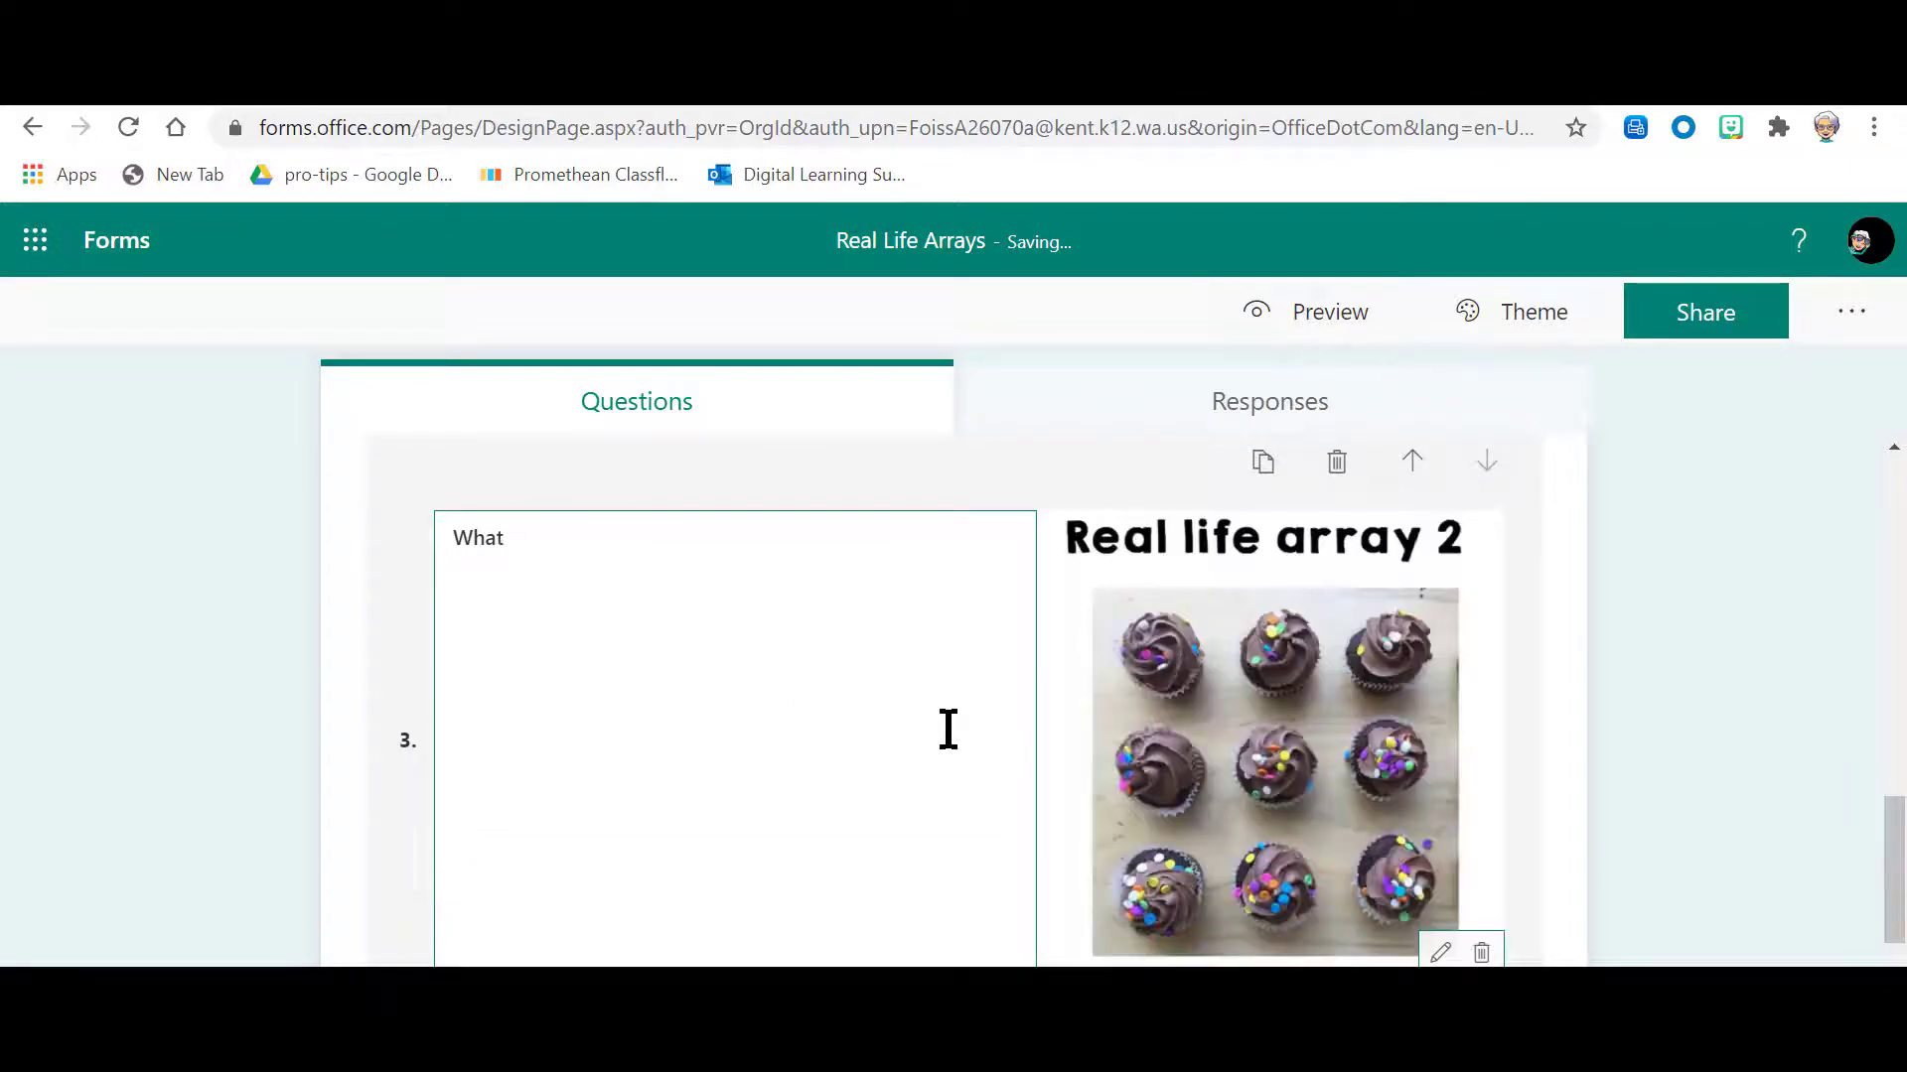
pyautogui.write('multiplication e')
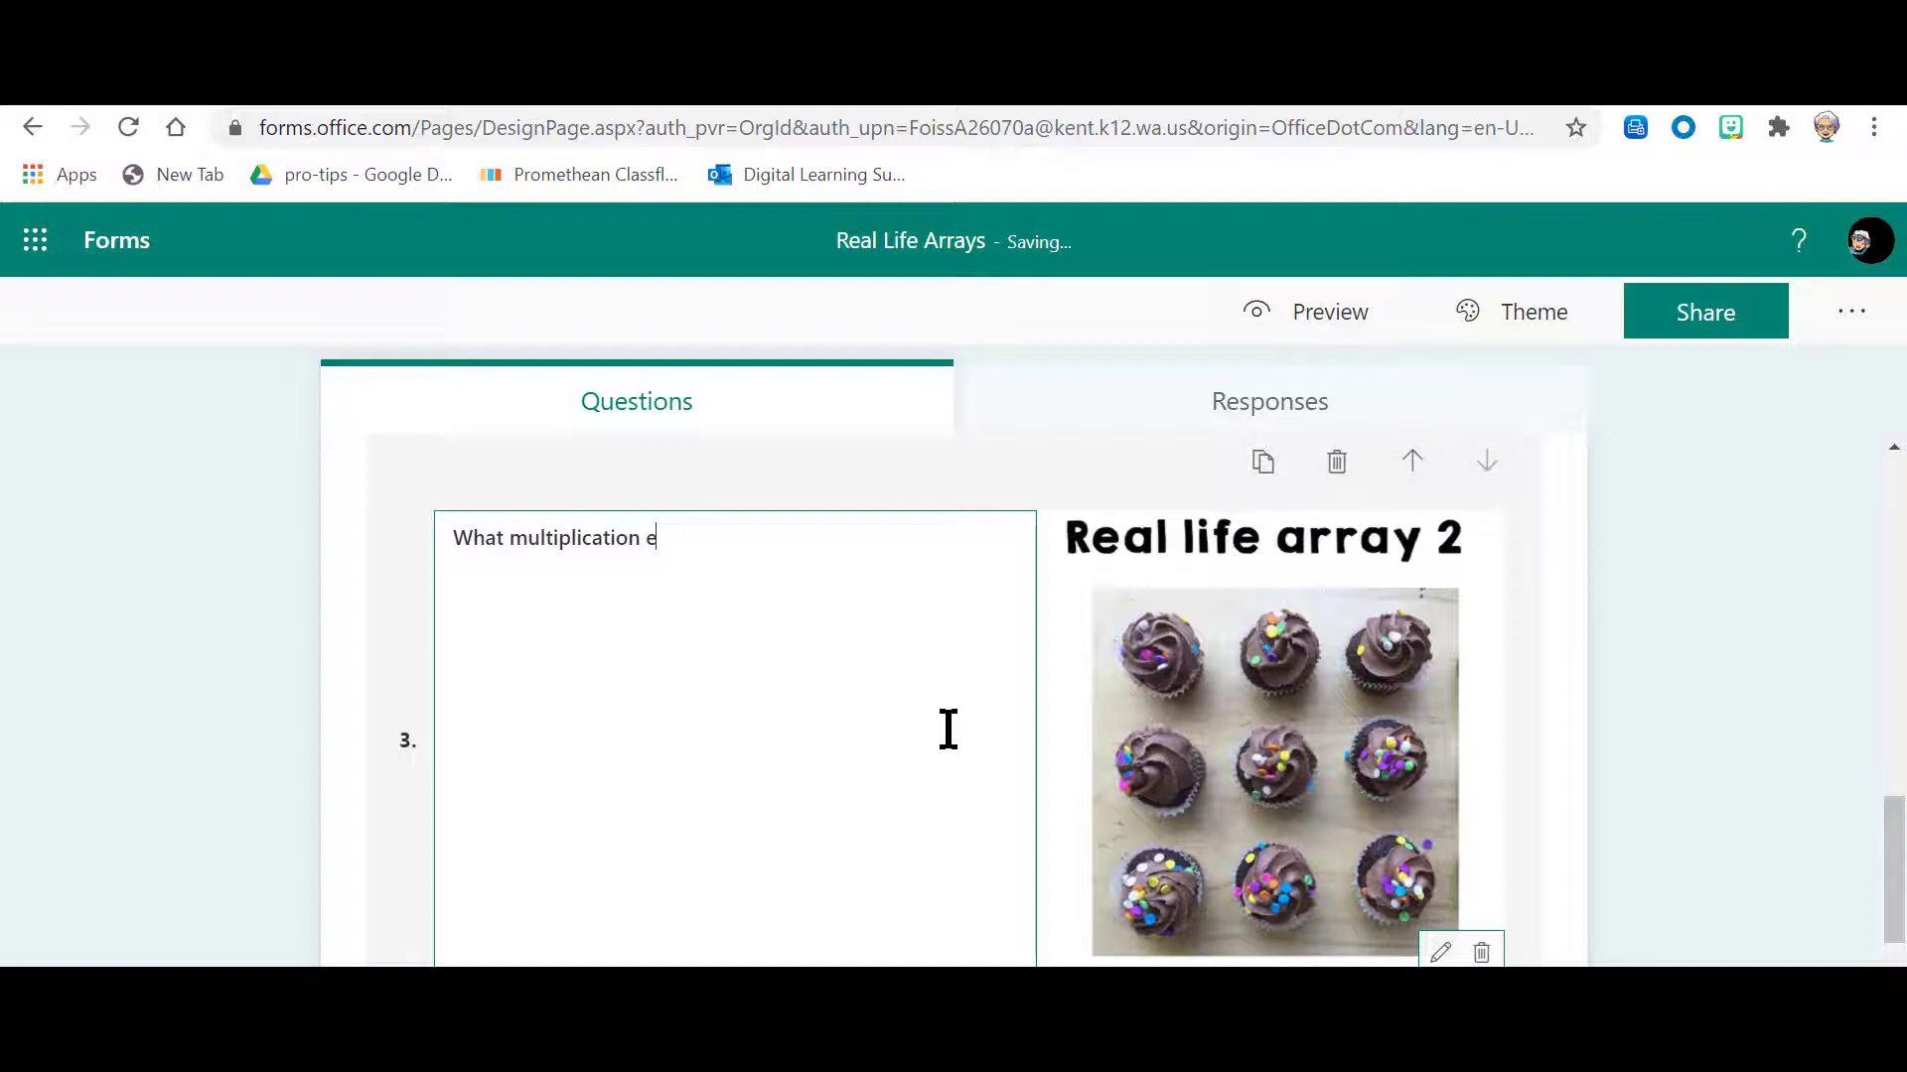
pyautogui.write('quation')
pyautogui.write('is represent')
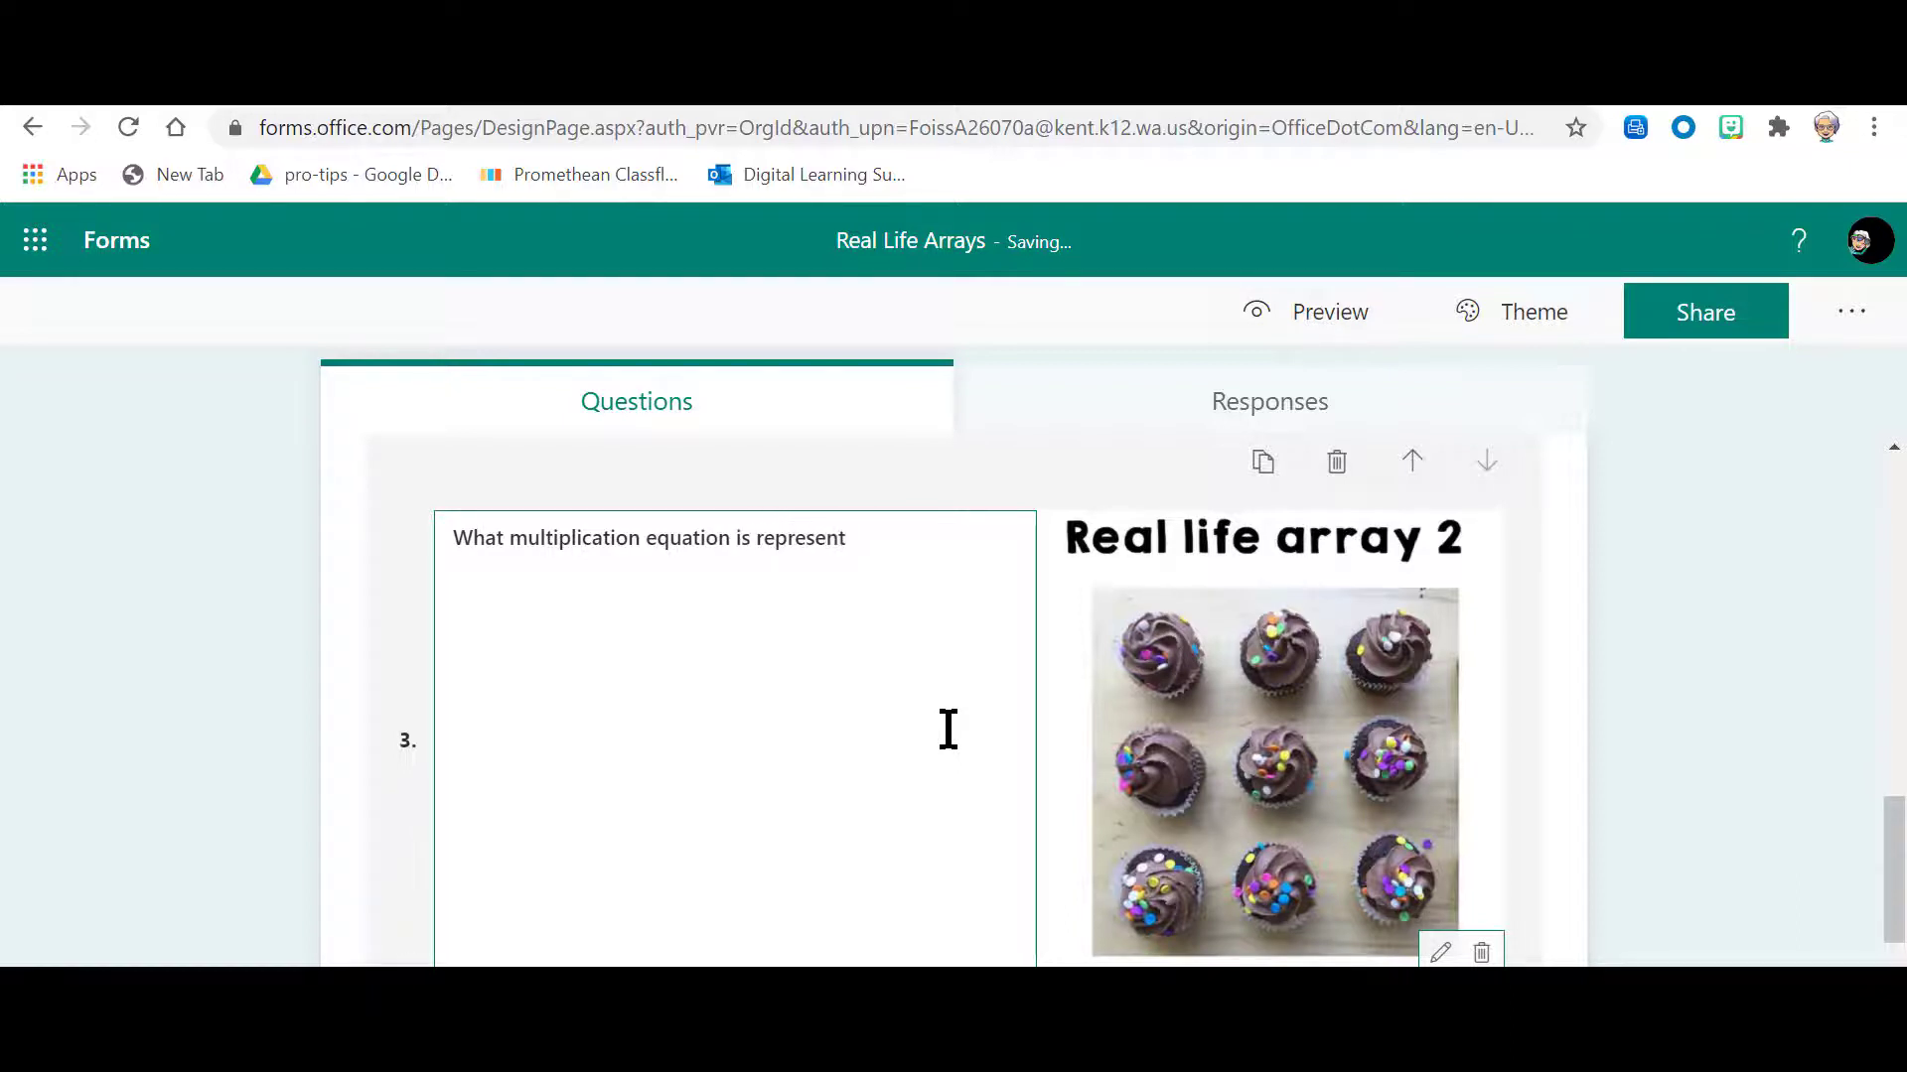
pyautogui.write('ed by these cupcake')
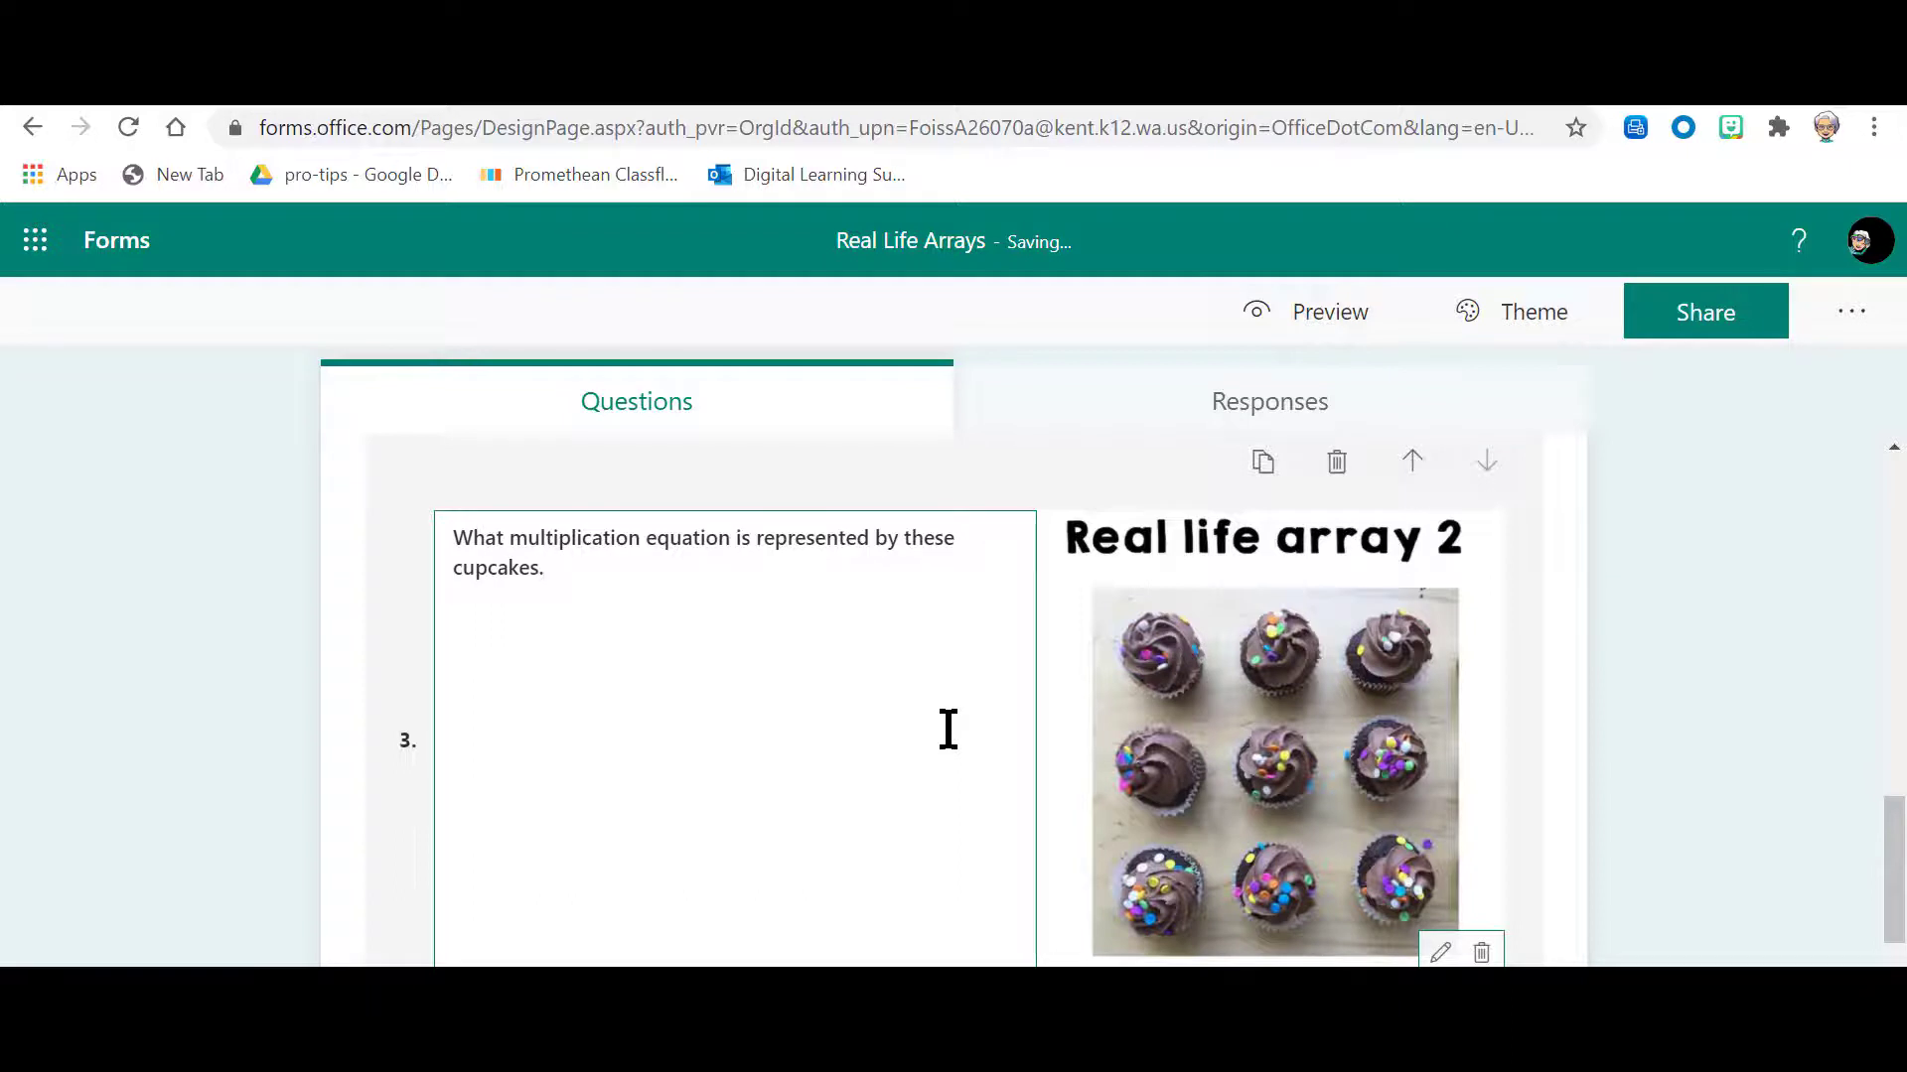
pyautogui.write('s.')
pyautogui.press('BackSpace')
pyautogui.write('?')
pyautogui.scroll(-2, 699, 780)
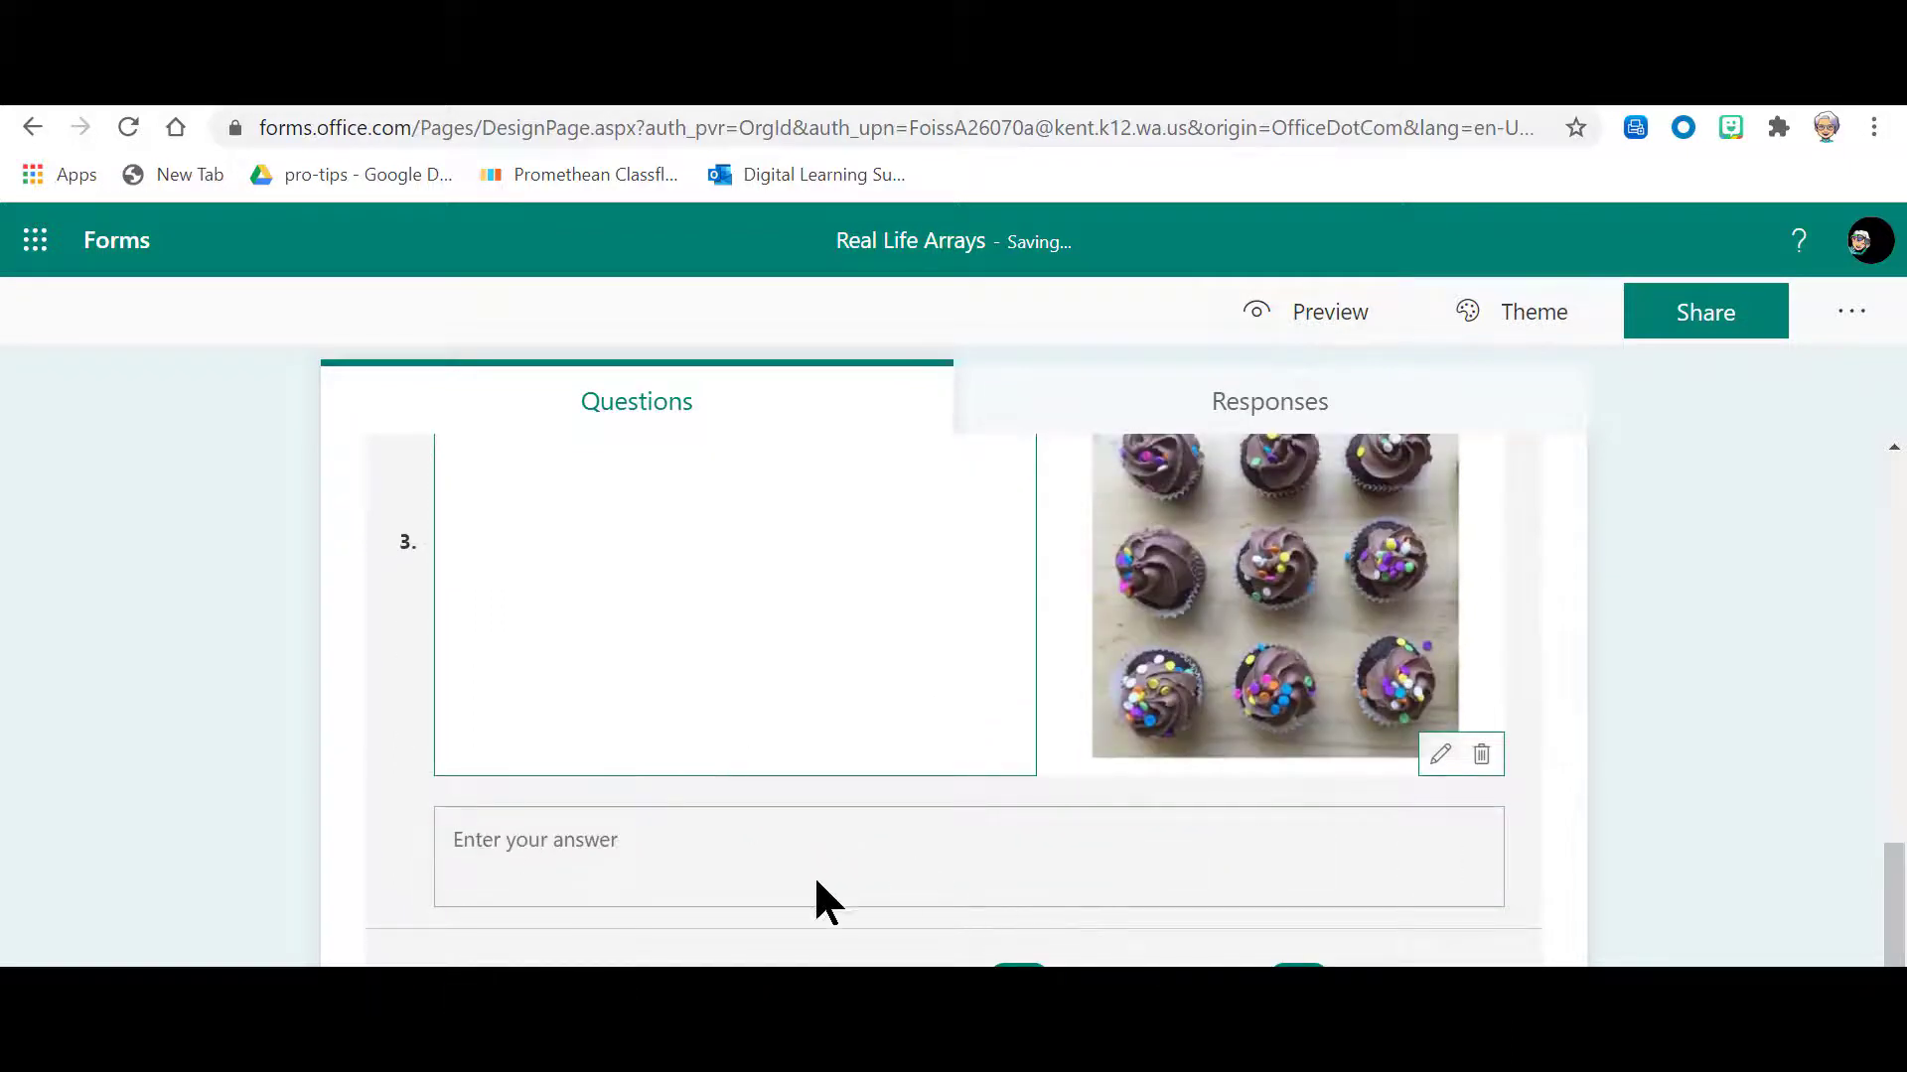
pyautogui.scroll(-2, 827, 902)
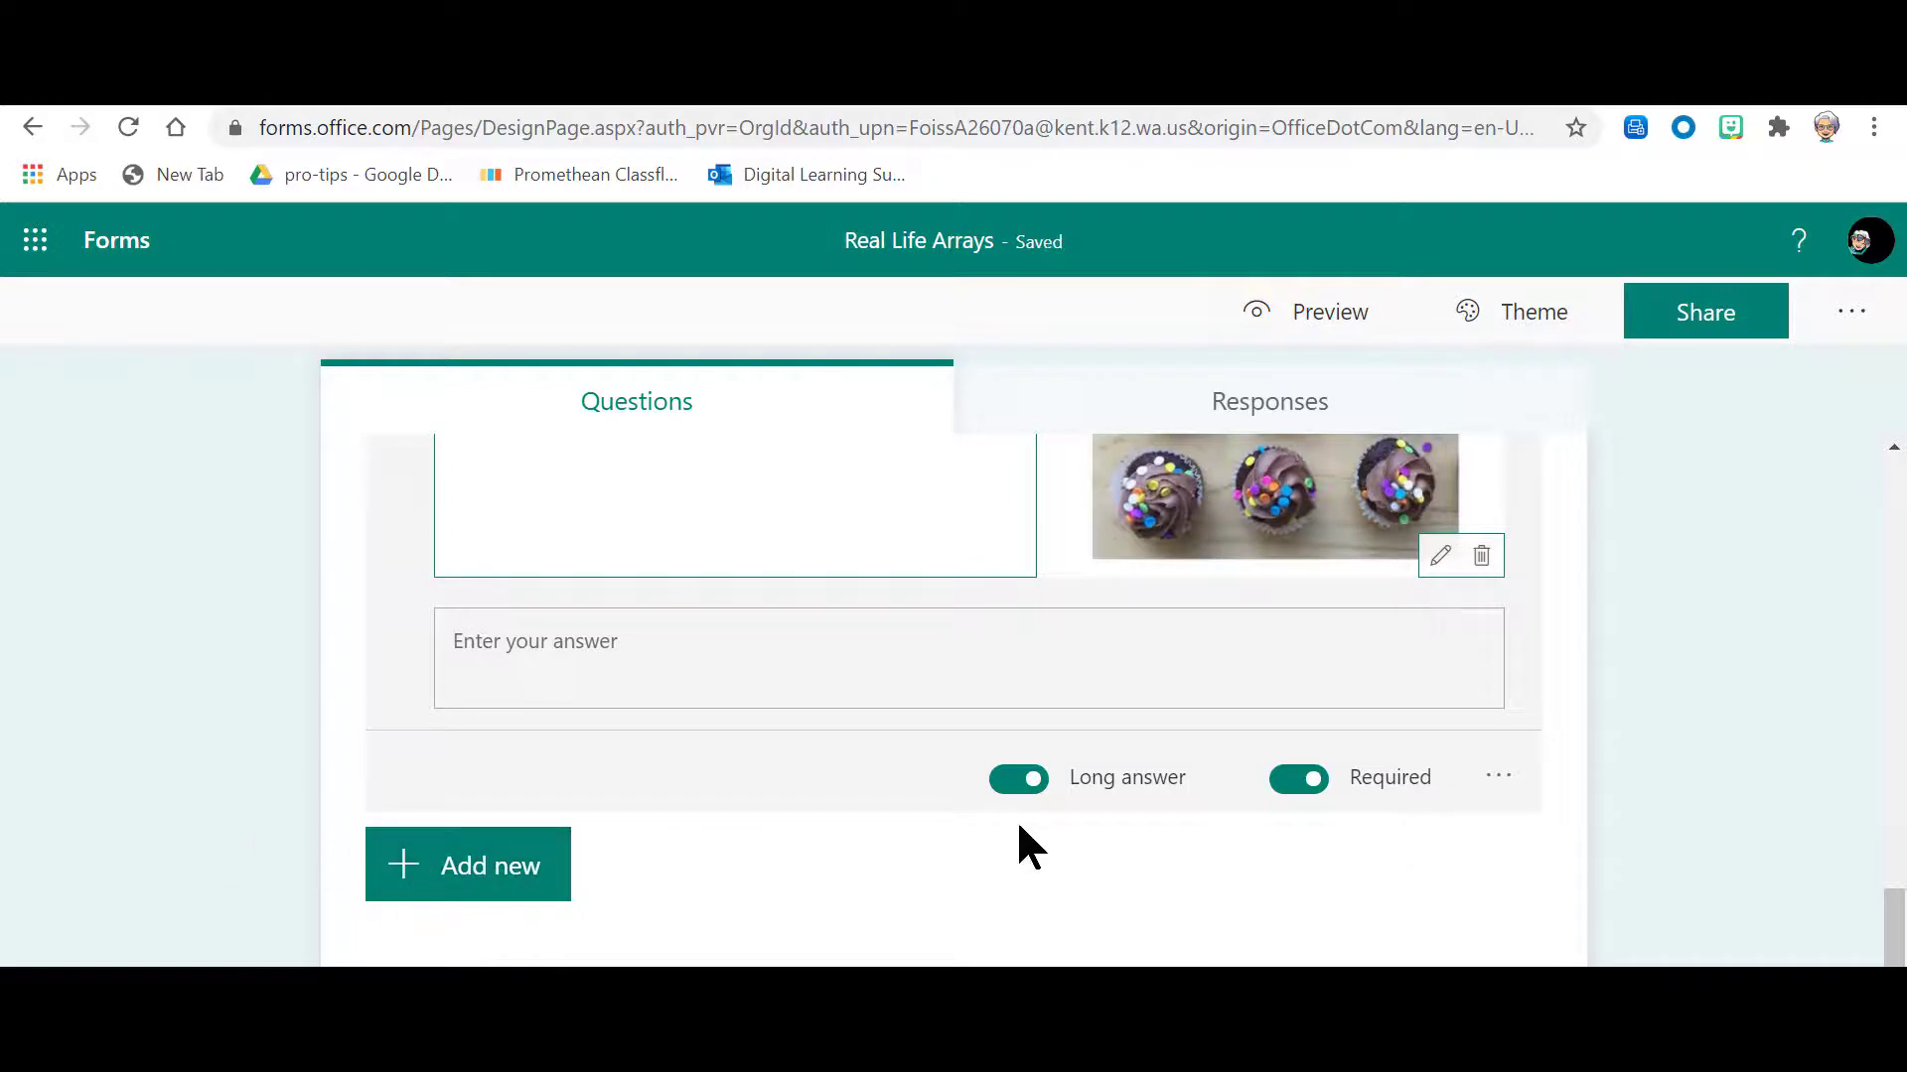
pyautogui.scroll(5, 1017, 818)
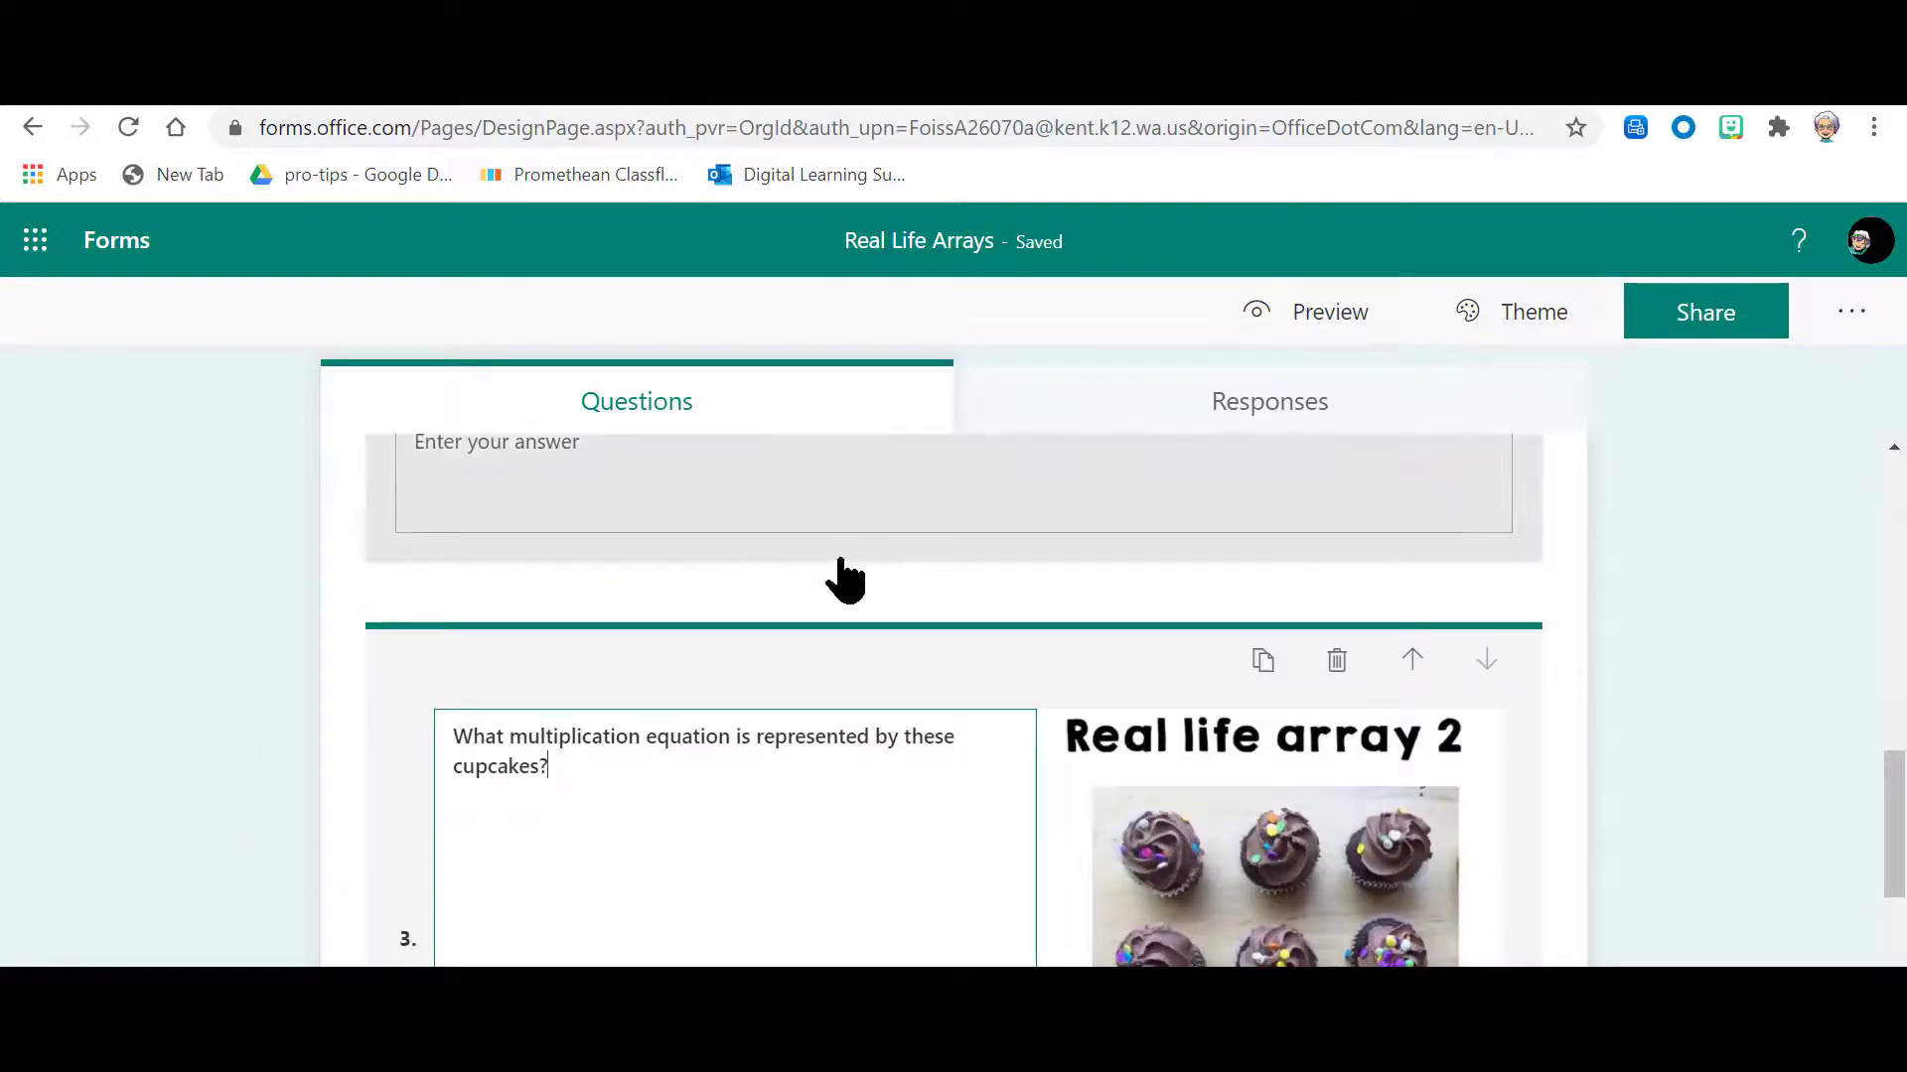
# Step: Preview the Real Life Arrays form on the computer layout and look through its name, muffin tin and cupcake questions
pyautogui.scroll(6, 1060, 769)
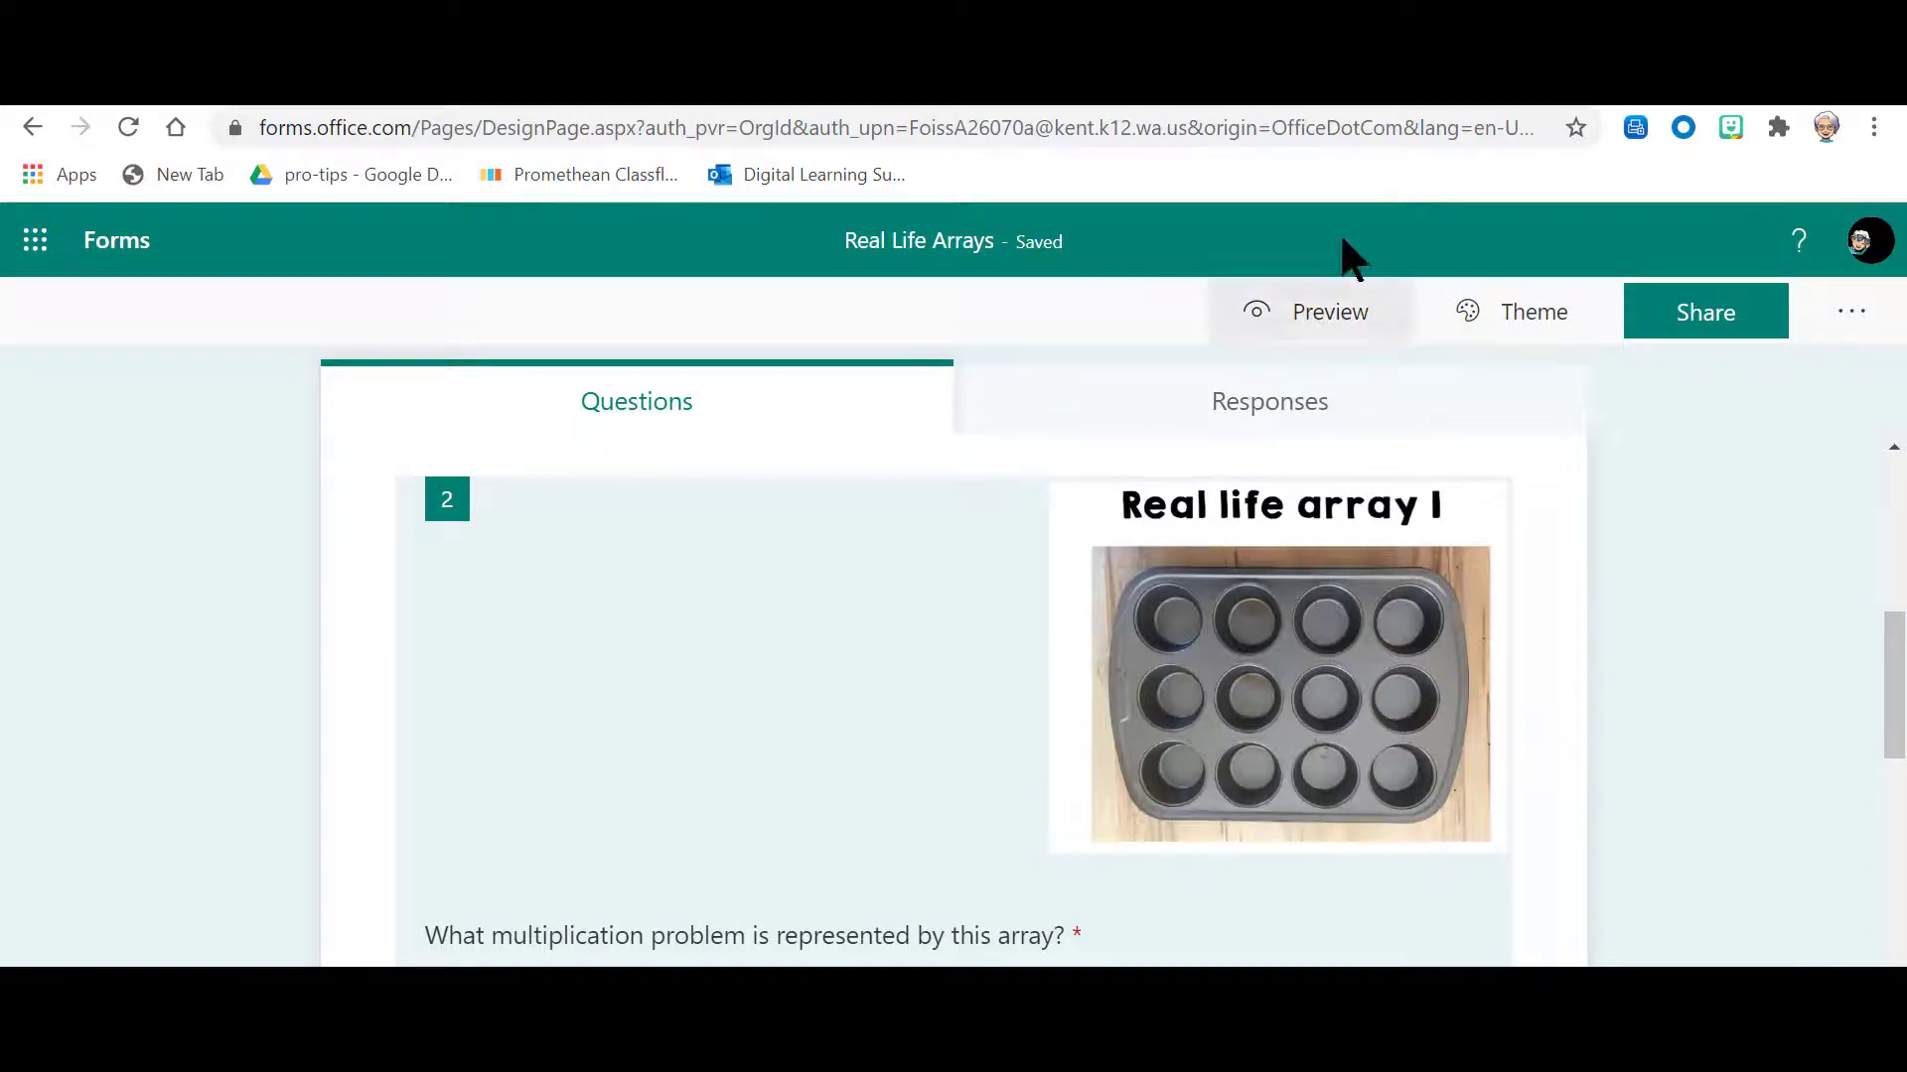
pyautogui.click(1331, 320)
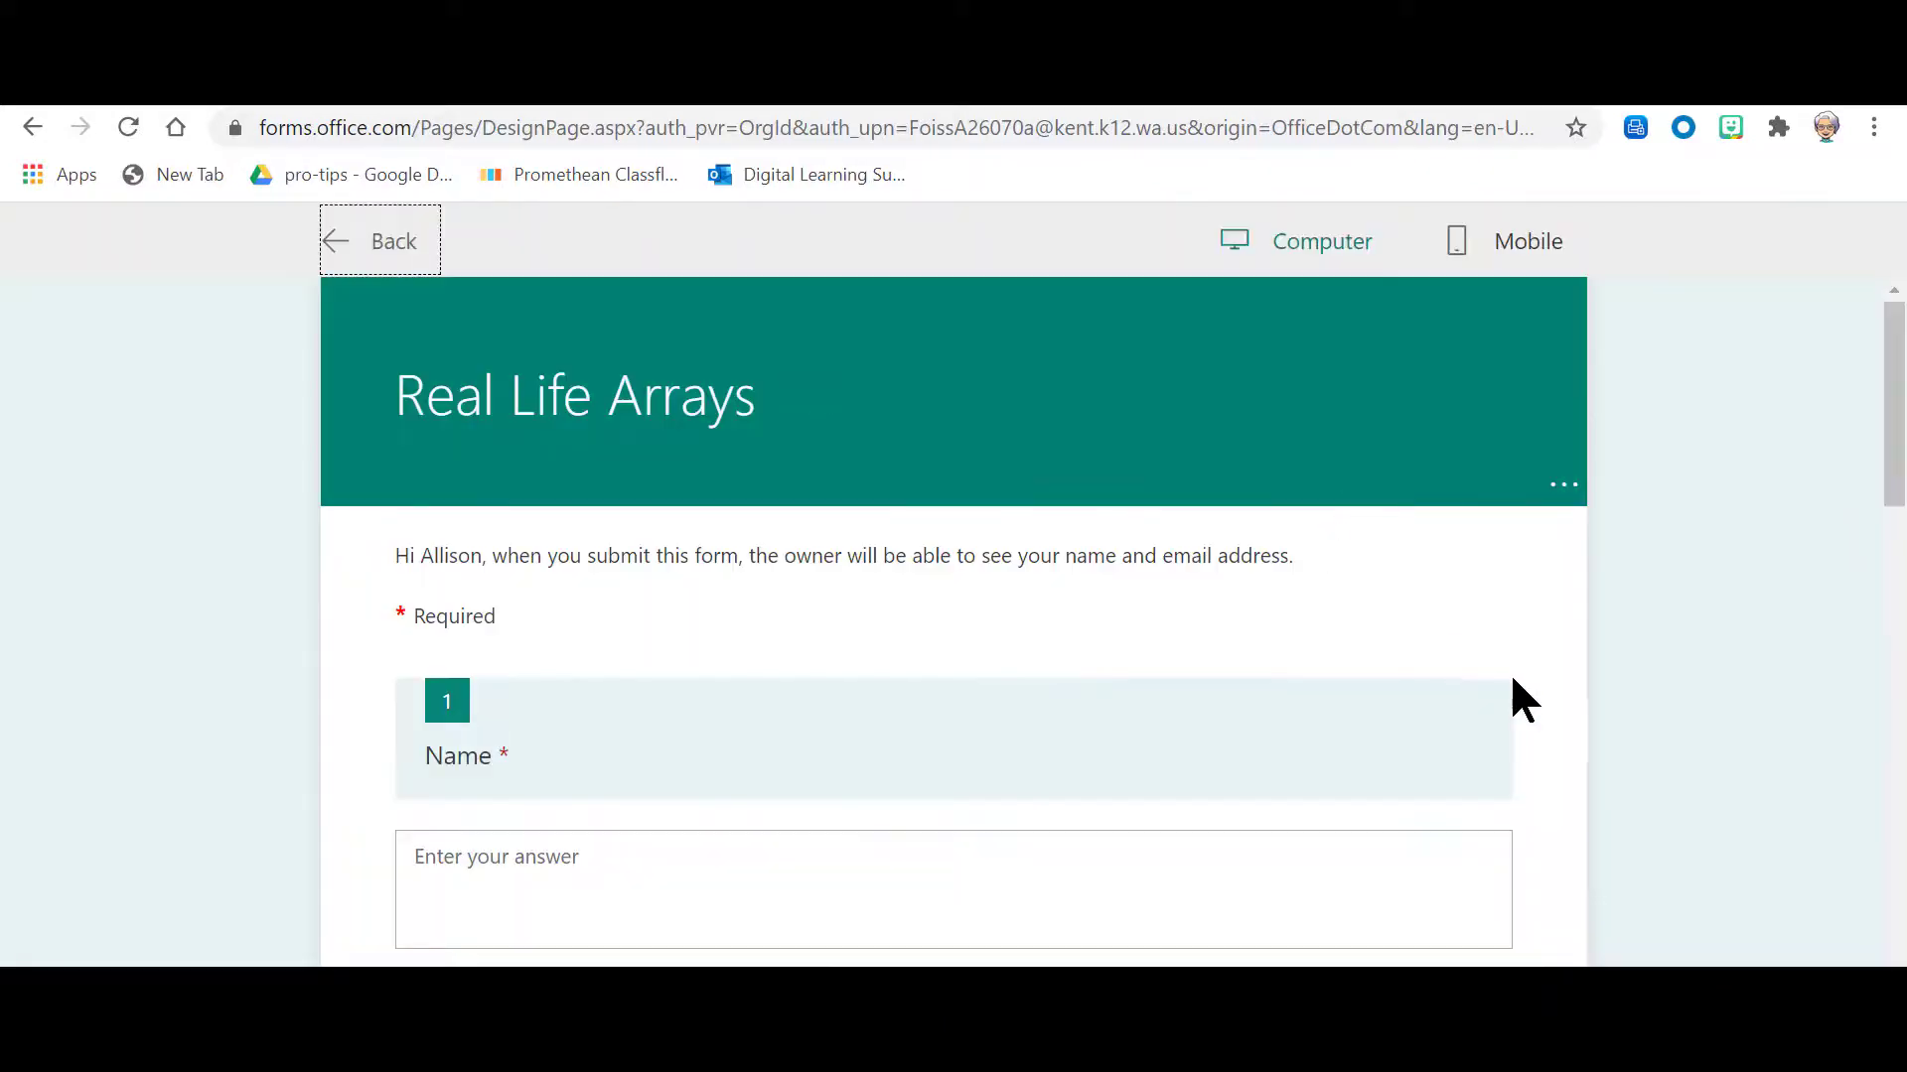
pyautogui.scroll(-4, 1085, 795)
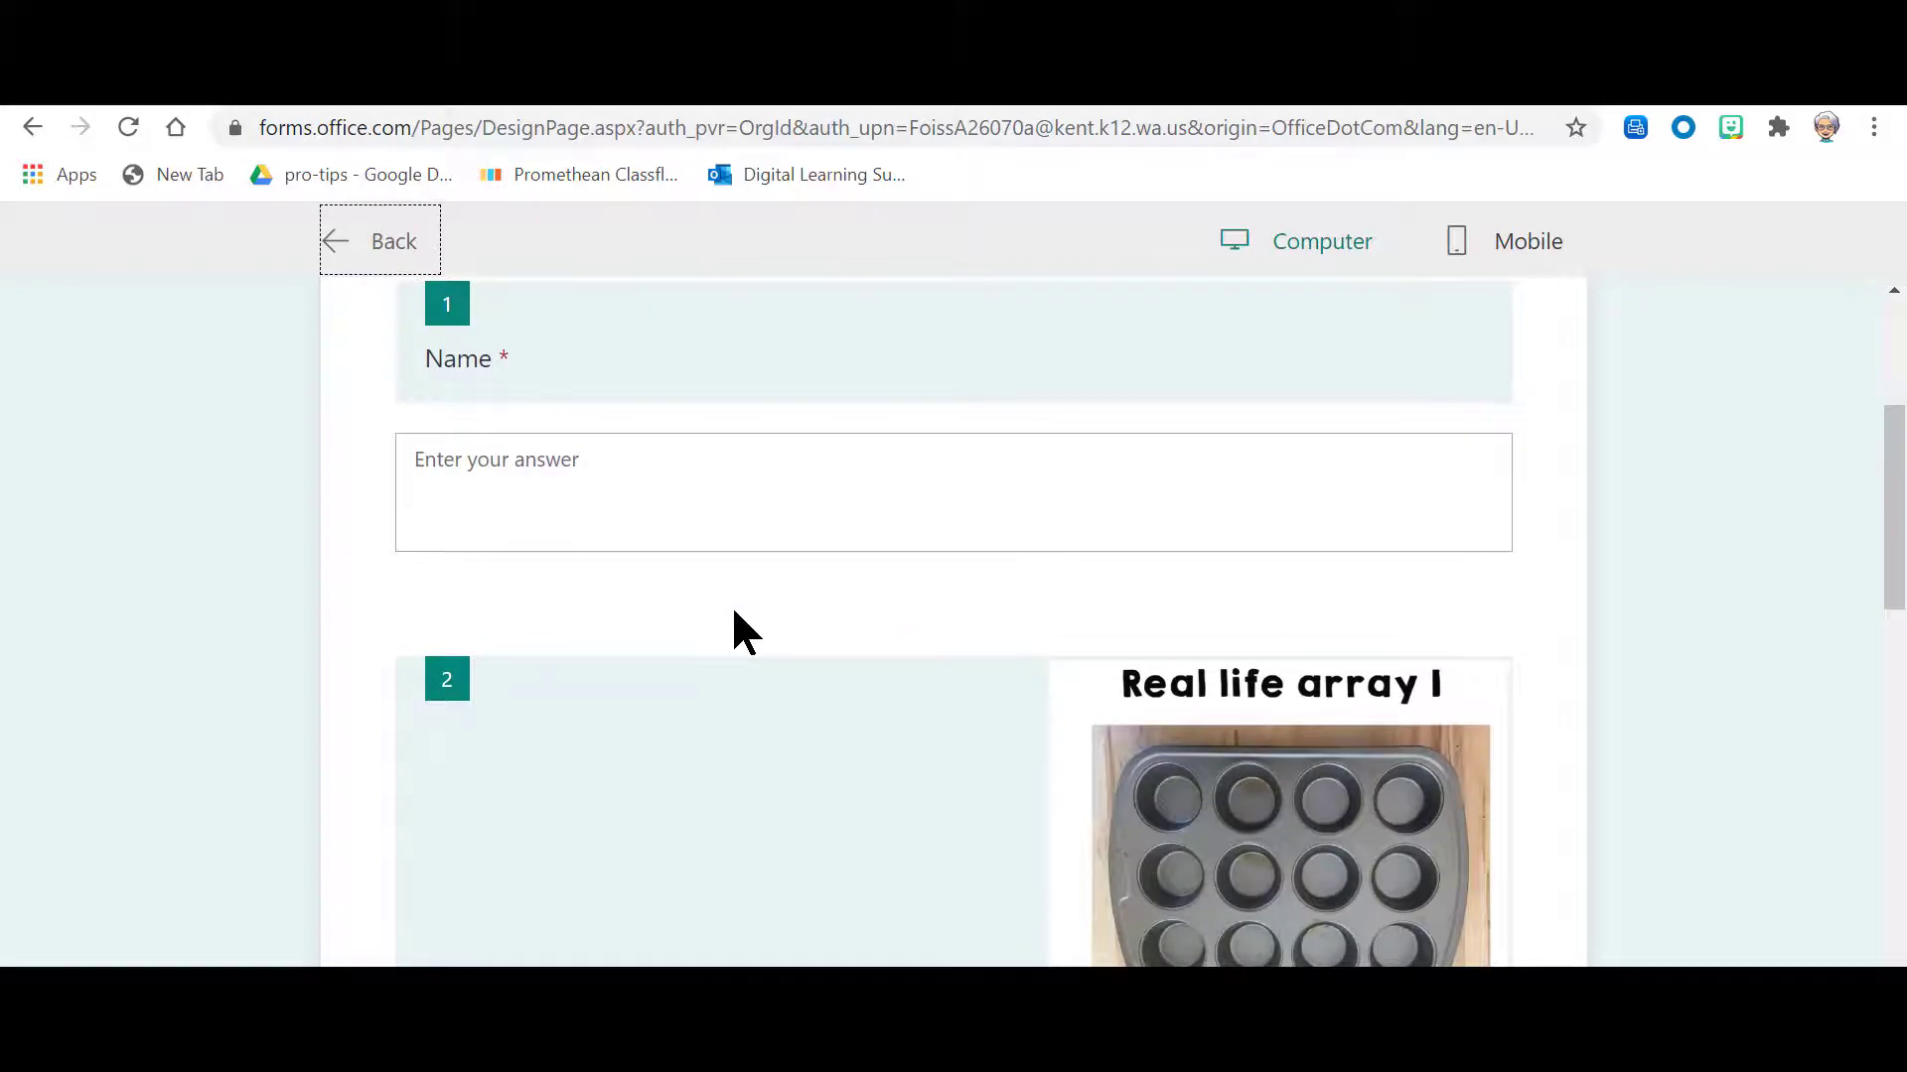
pyautogui.scroll(-2, 893, 744)
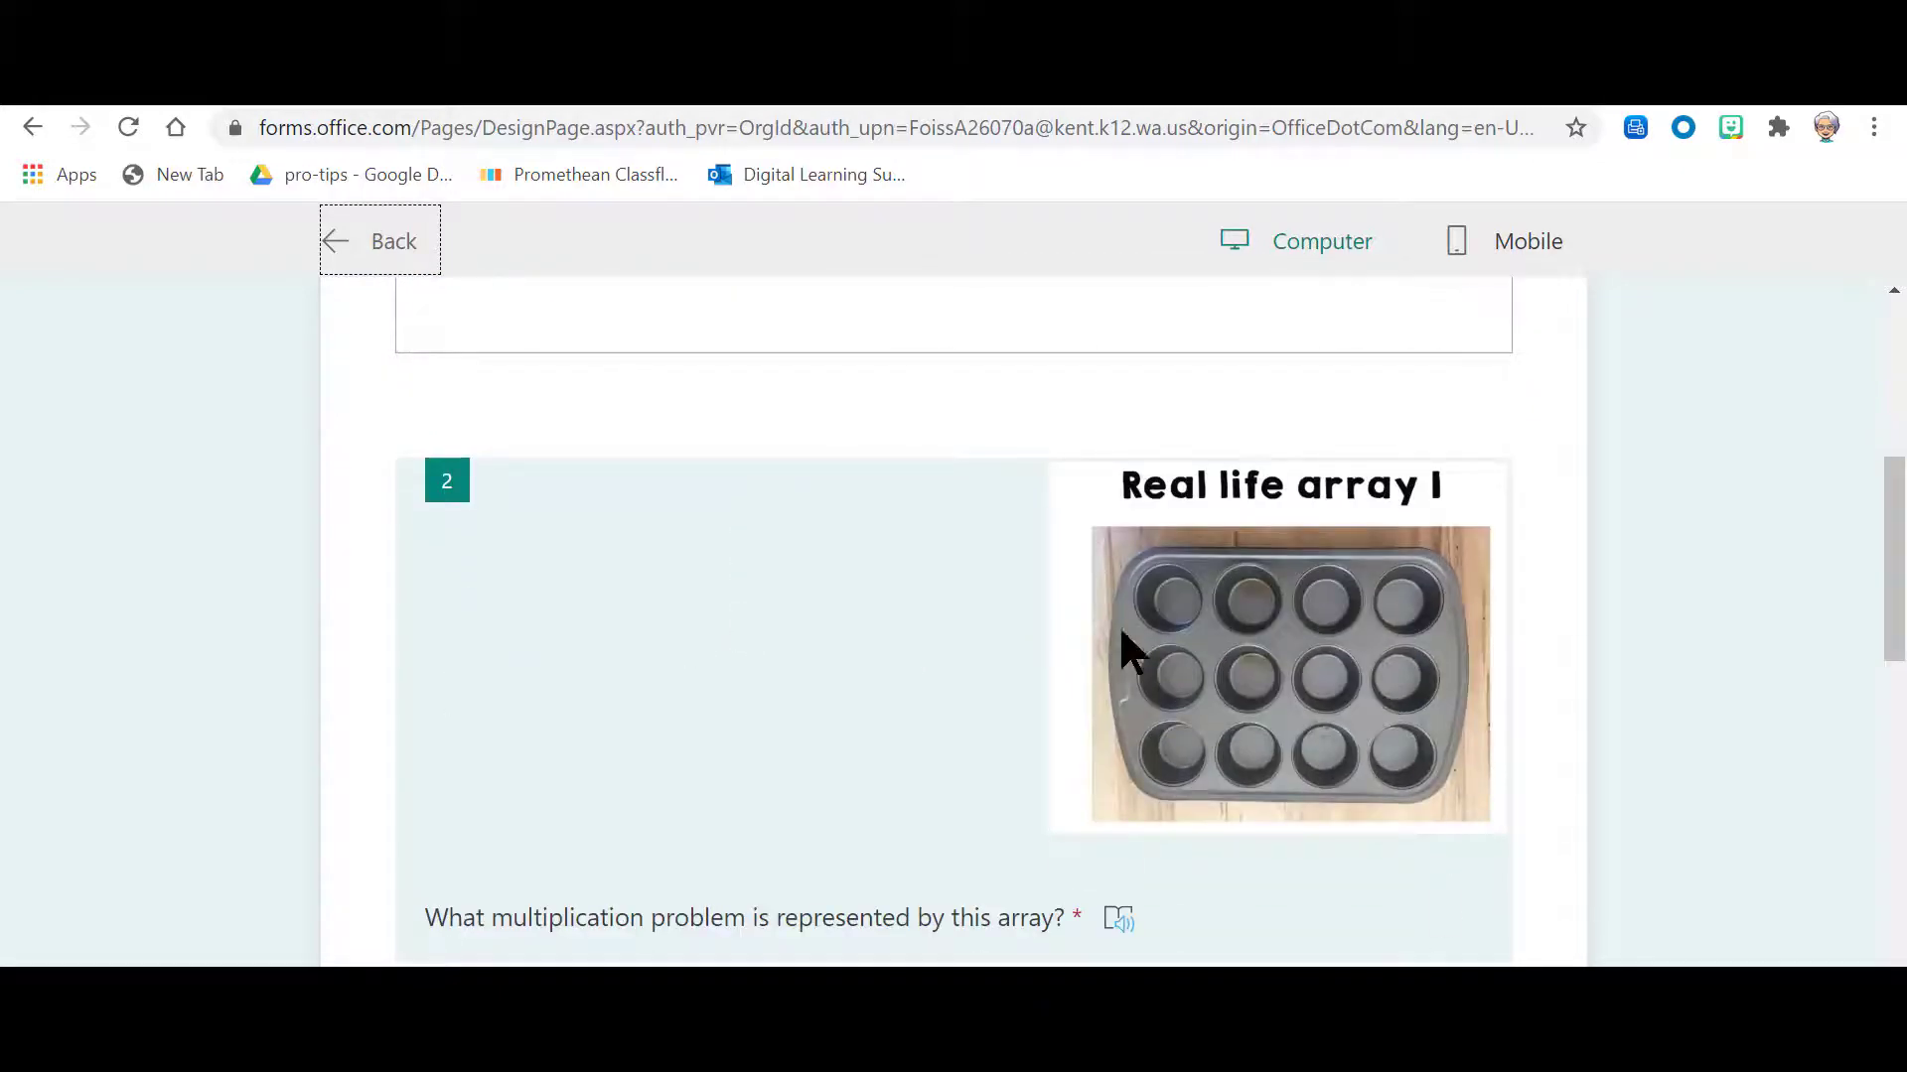
pyautogui.scroll(-2, 1186, 644)
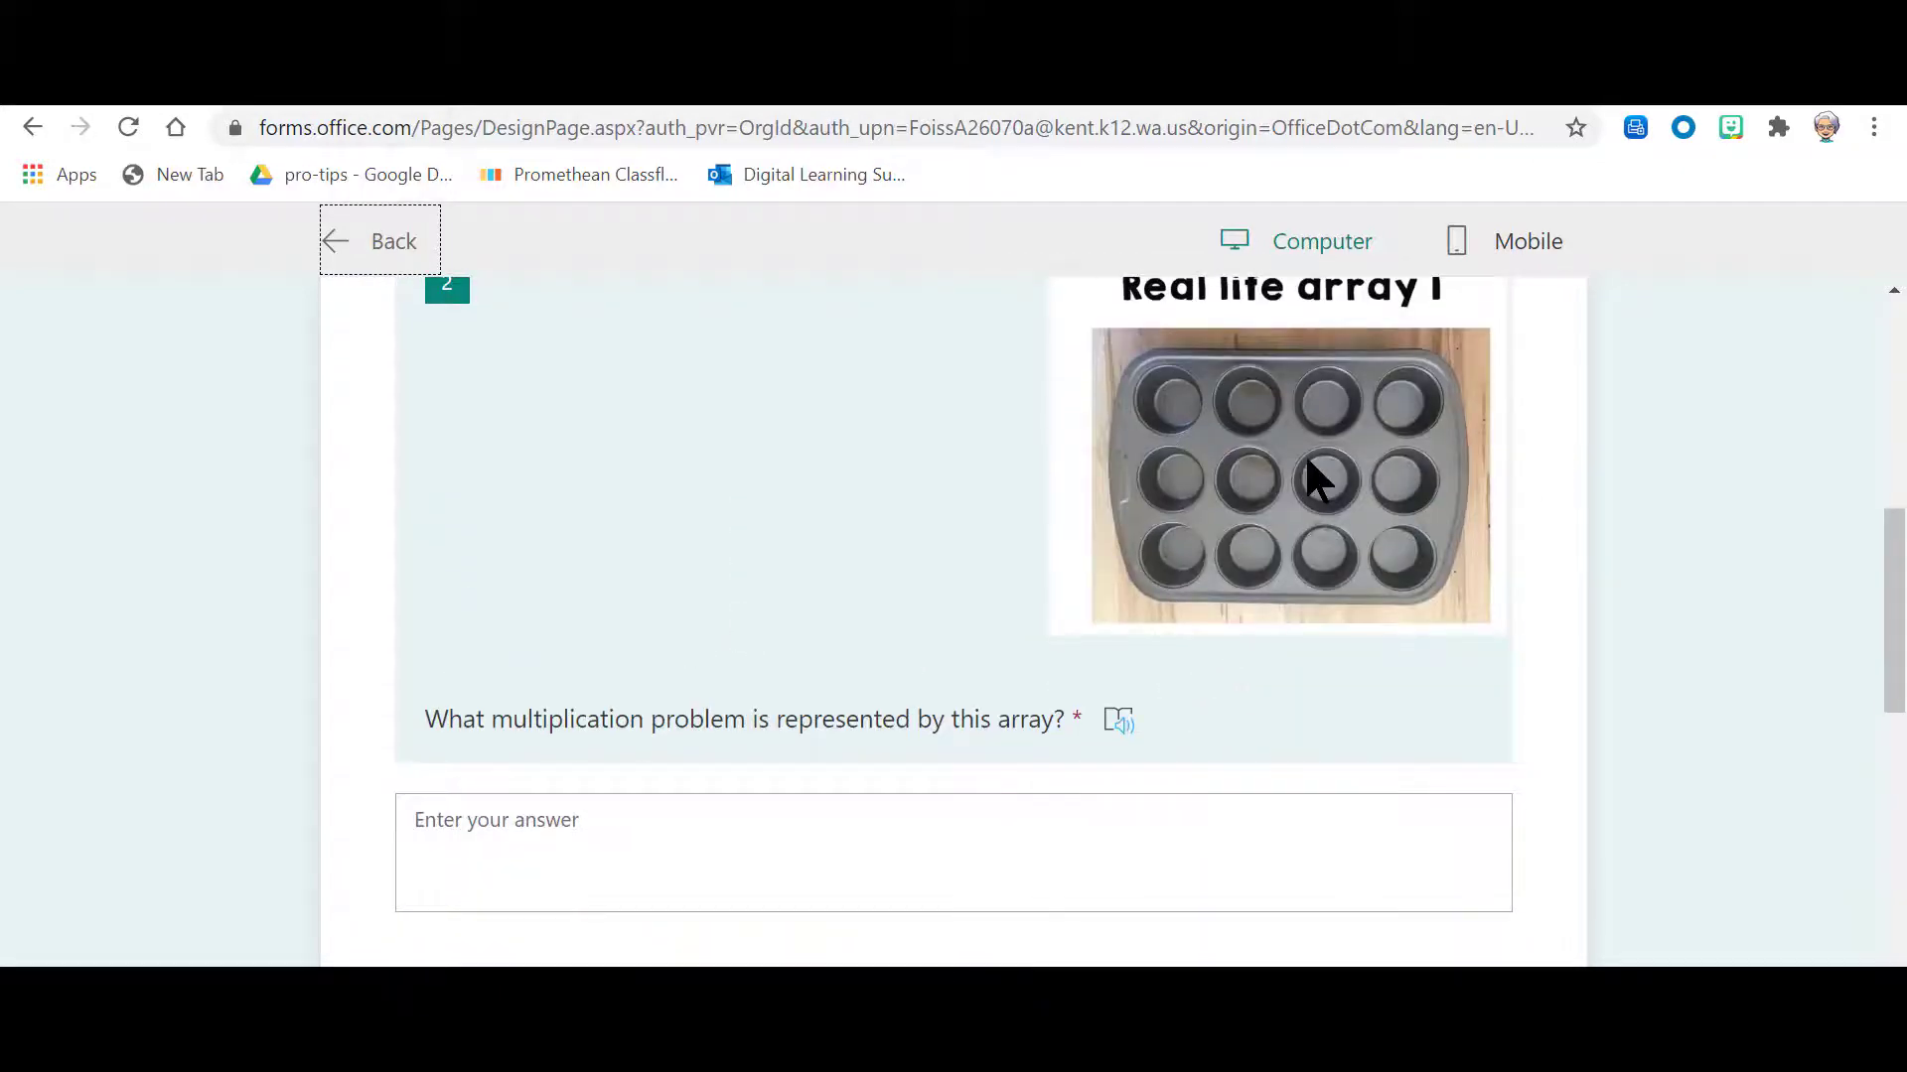
pyautogui.scroll(-1, 1307, 476)
pyautogui.scroll(-3, 1302, 477)
pyautogui.scroll(-4, 1291, 834)
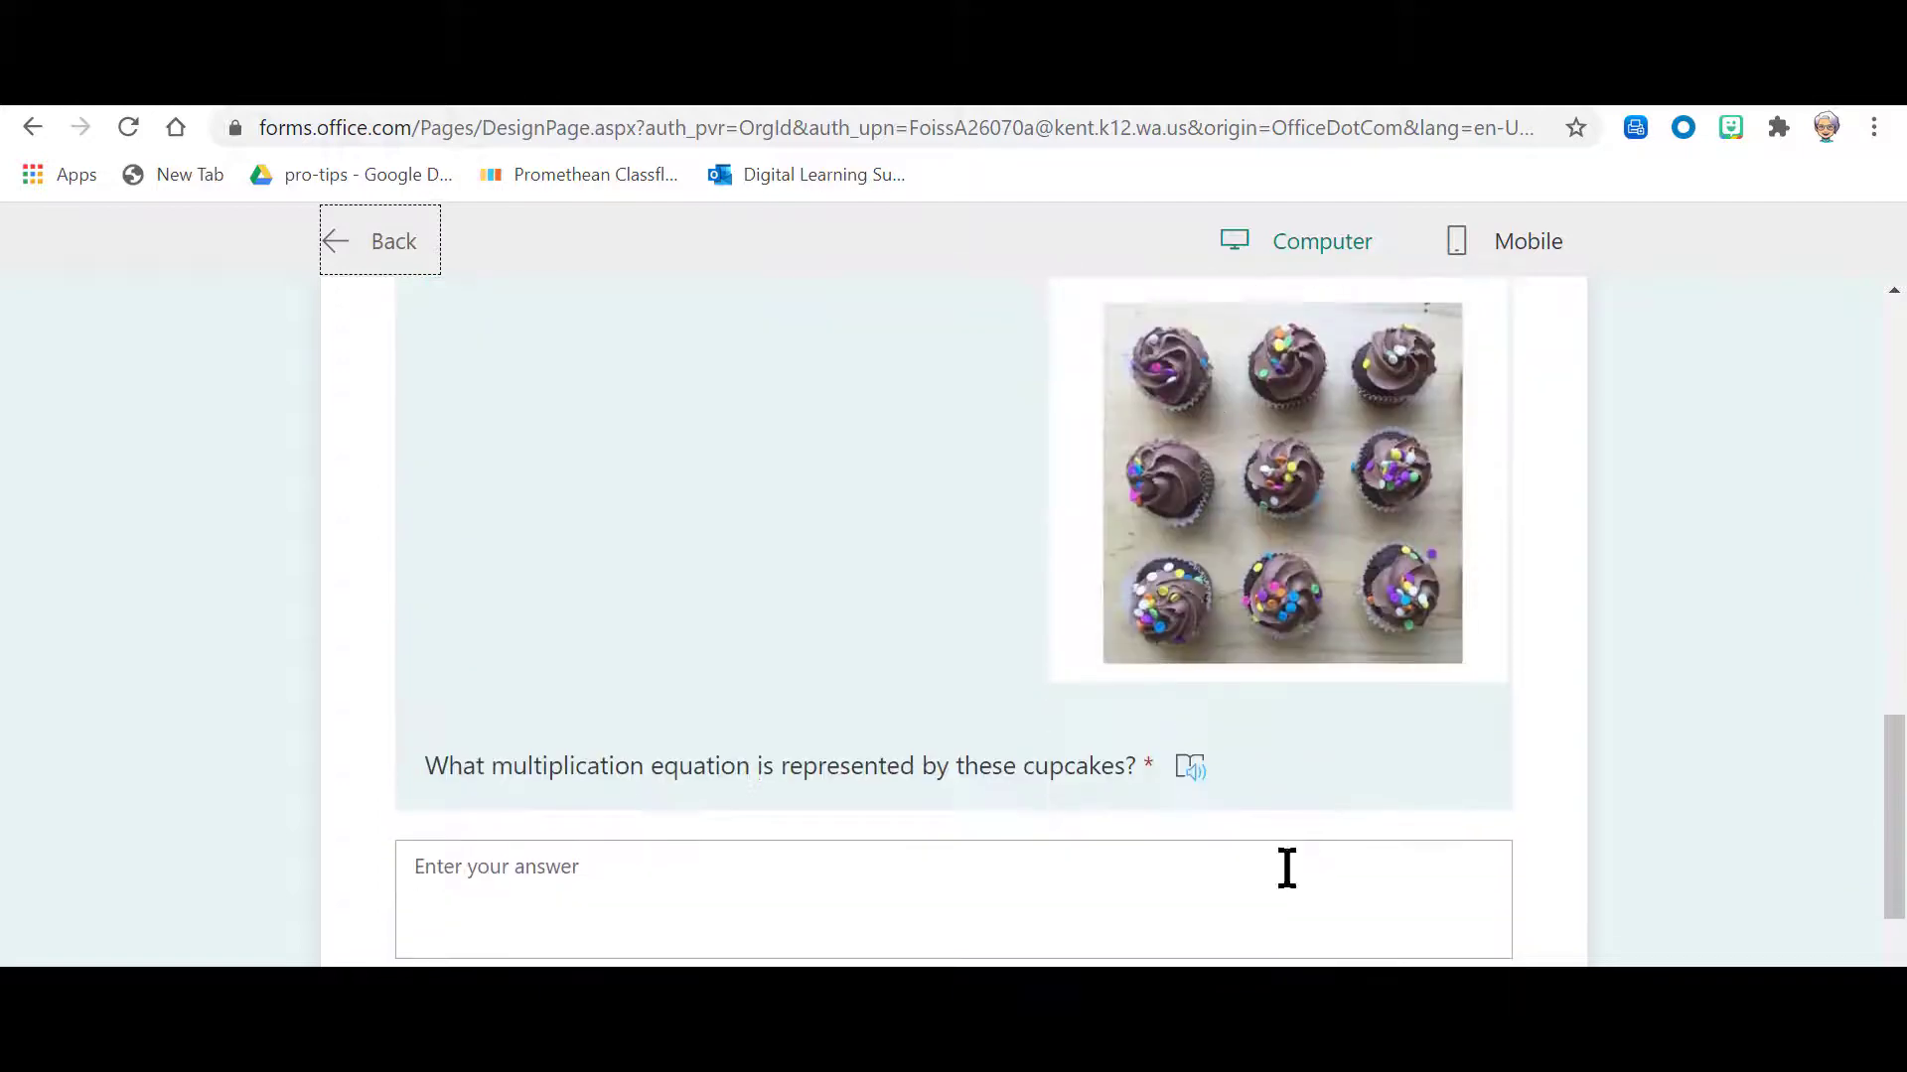
# Step: View the cupcake question in Immersive Reader, return to the form editor and look over the questions
pyautogui.click(1191, 773)
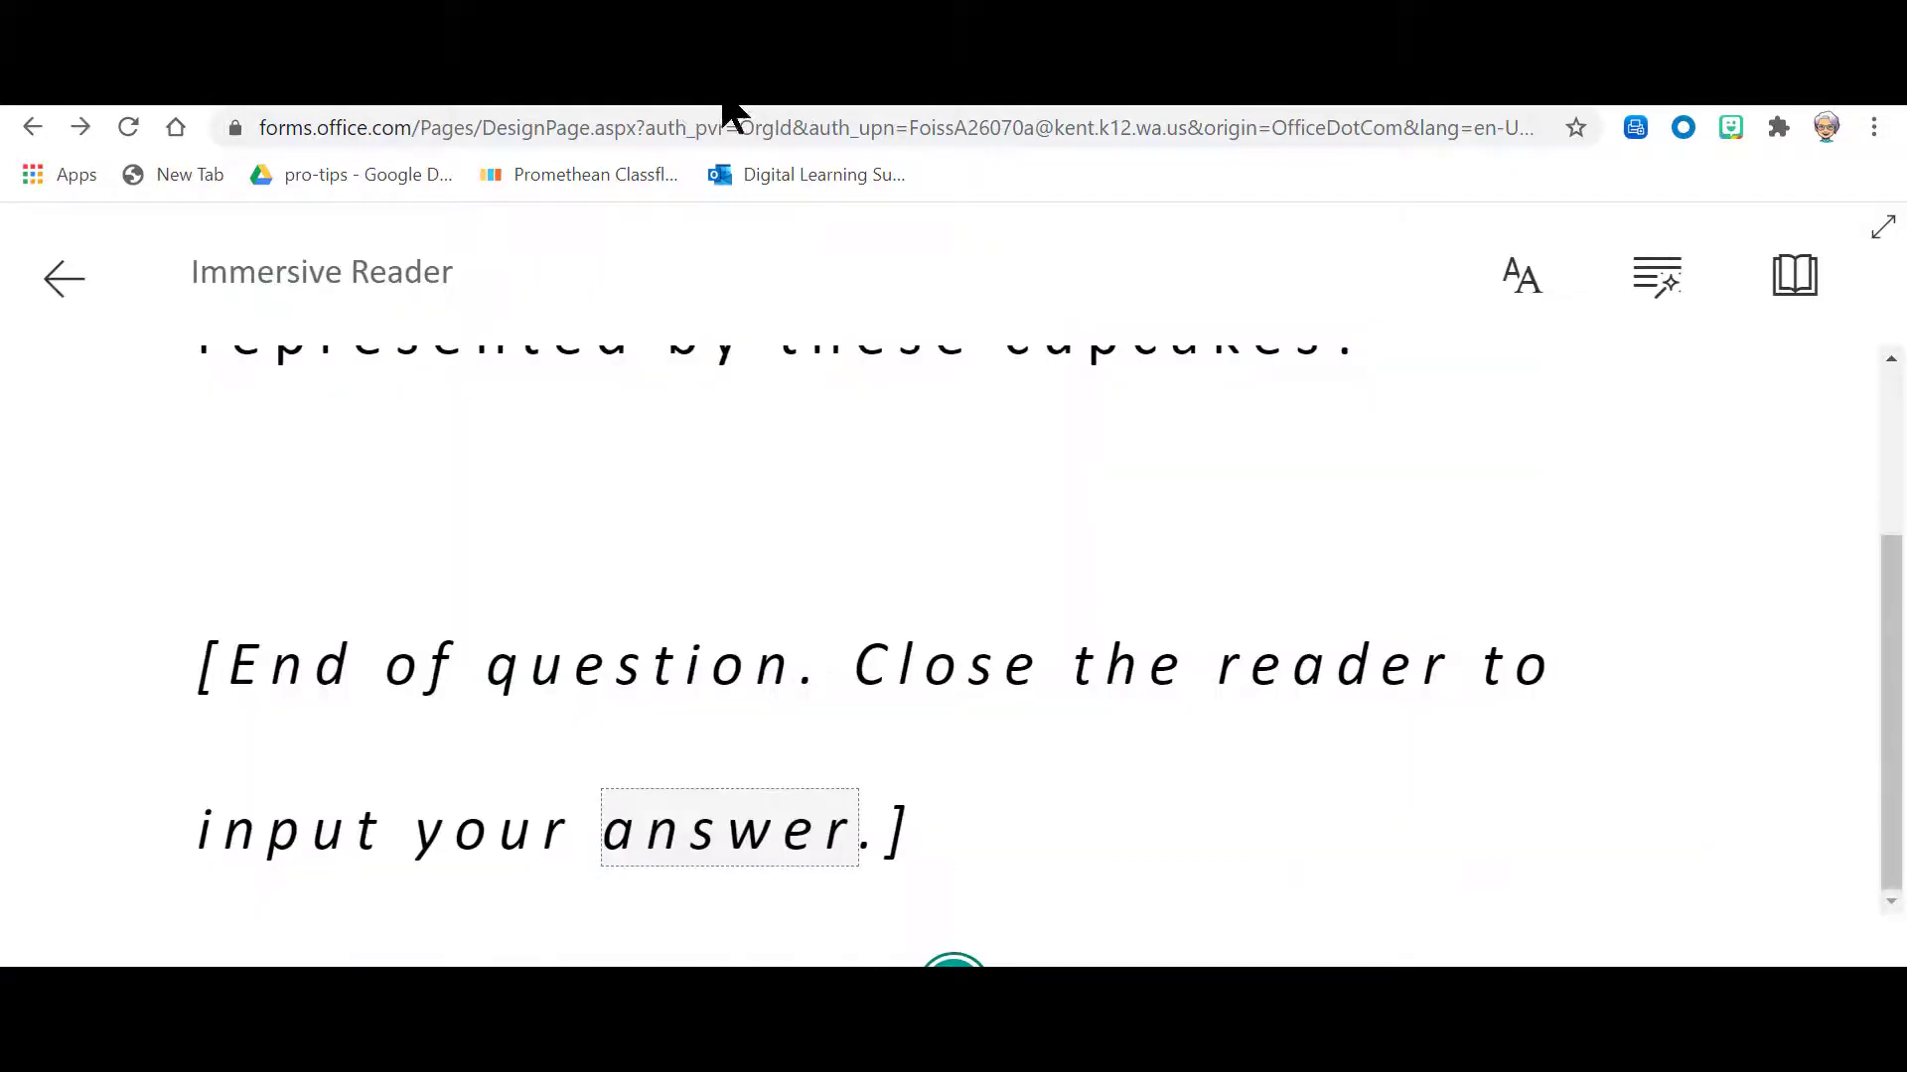
pyautogui.click(62, 280)
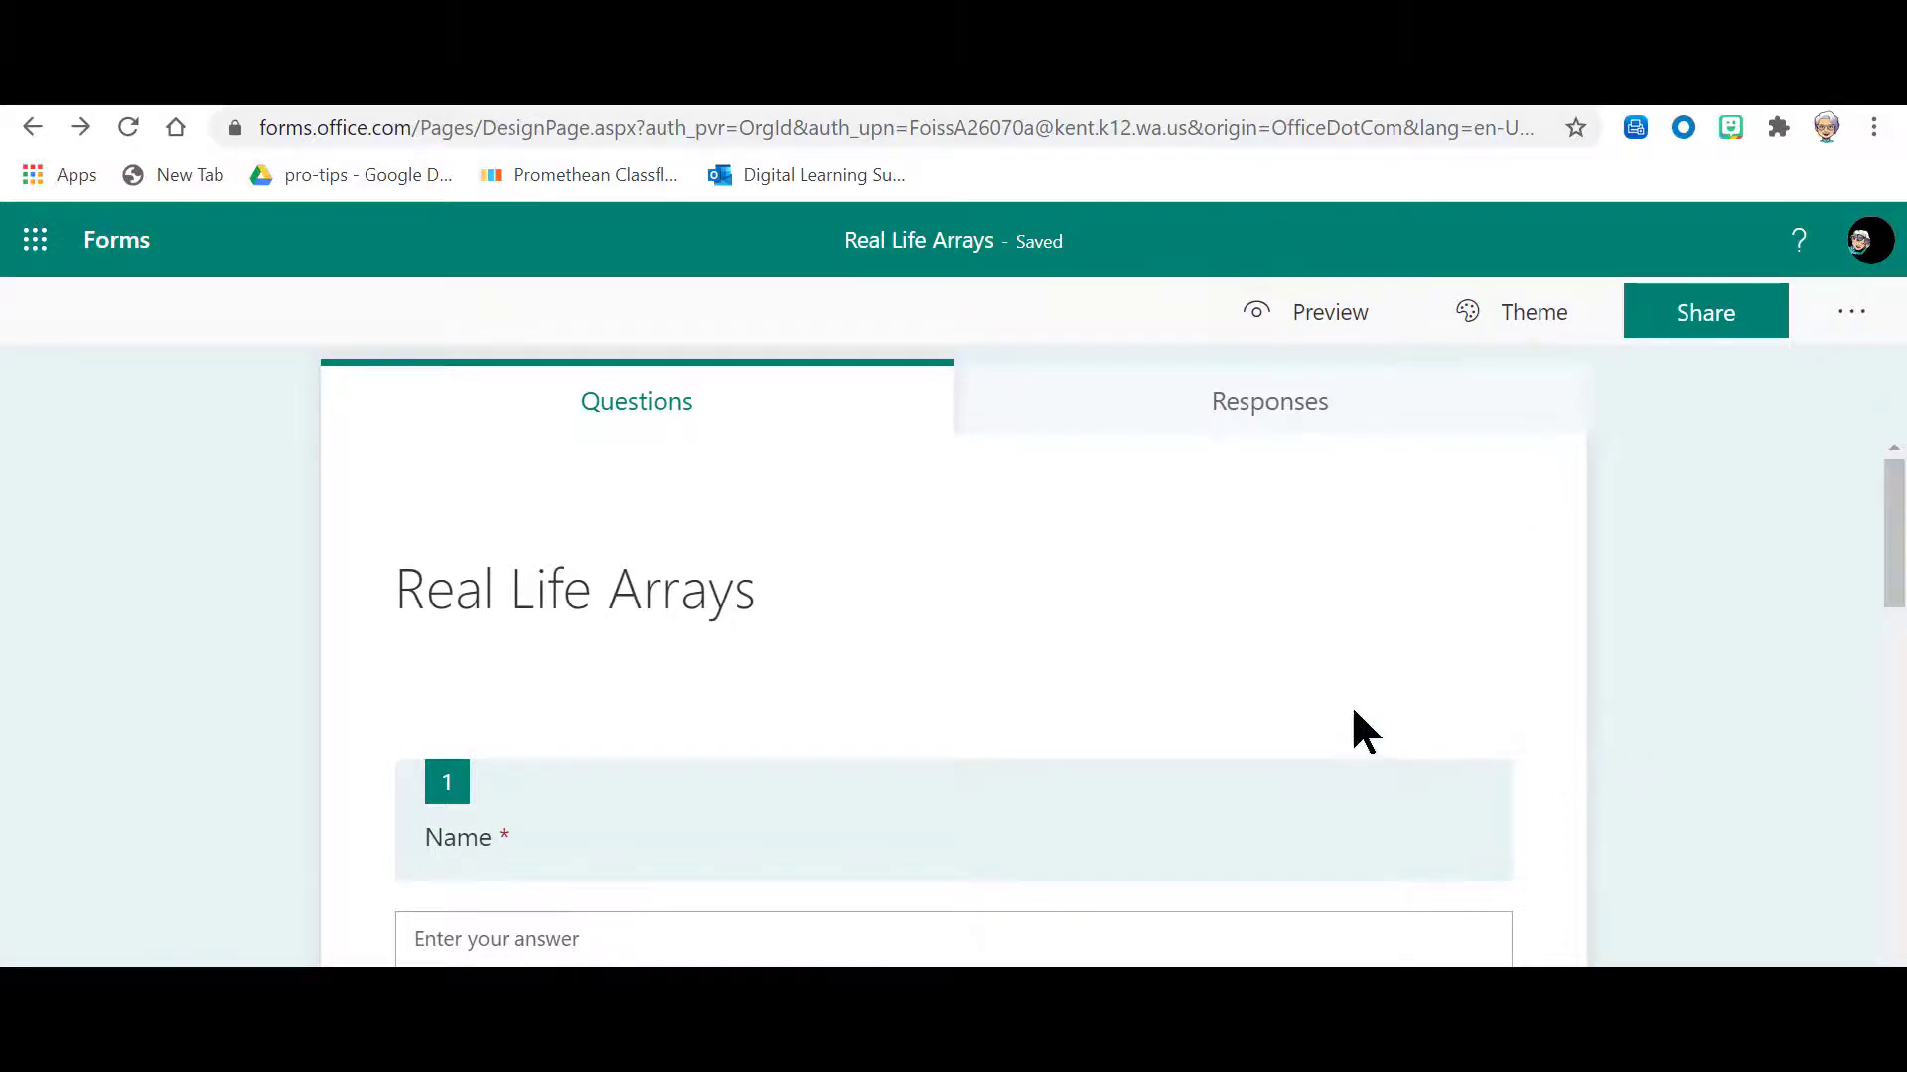
pyautogui.scroll(-4, 1664, 728)
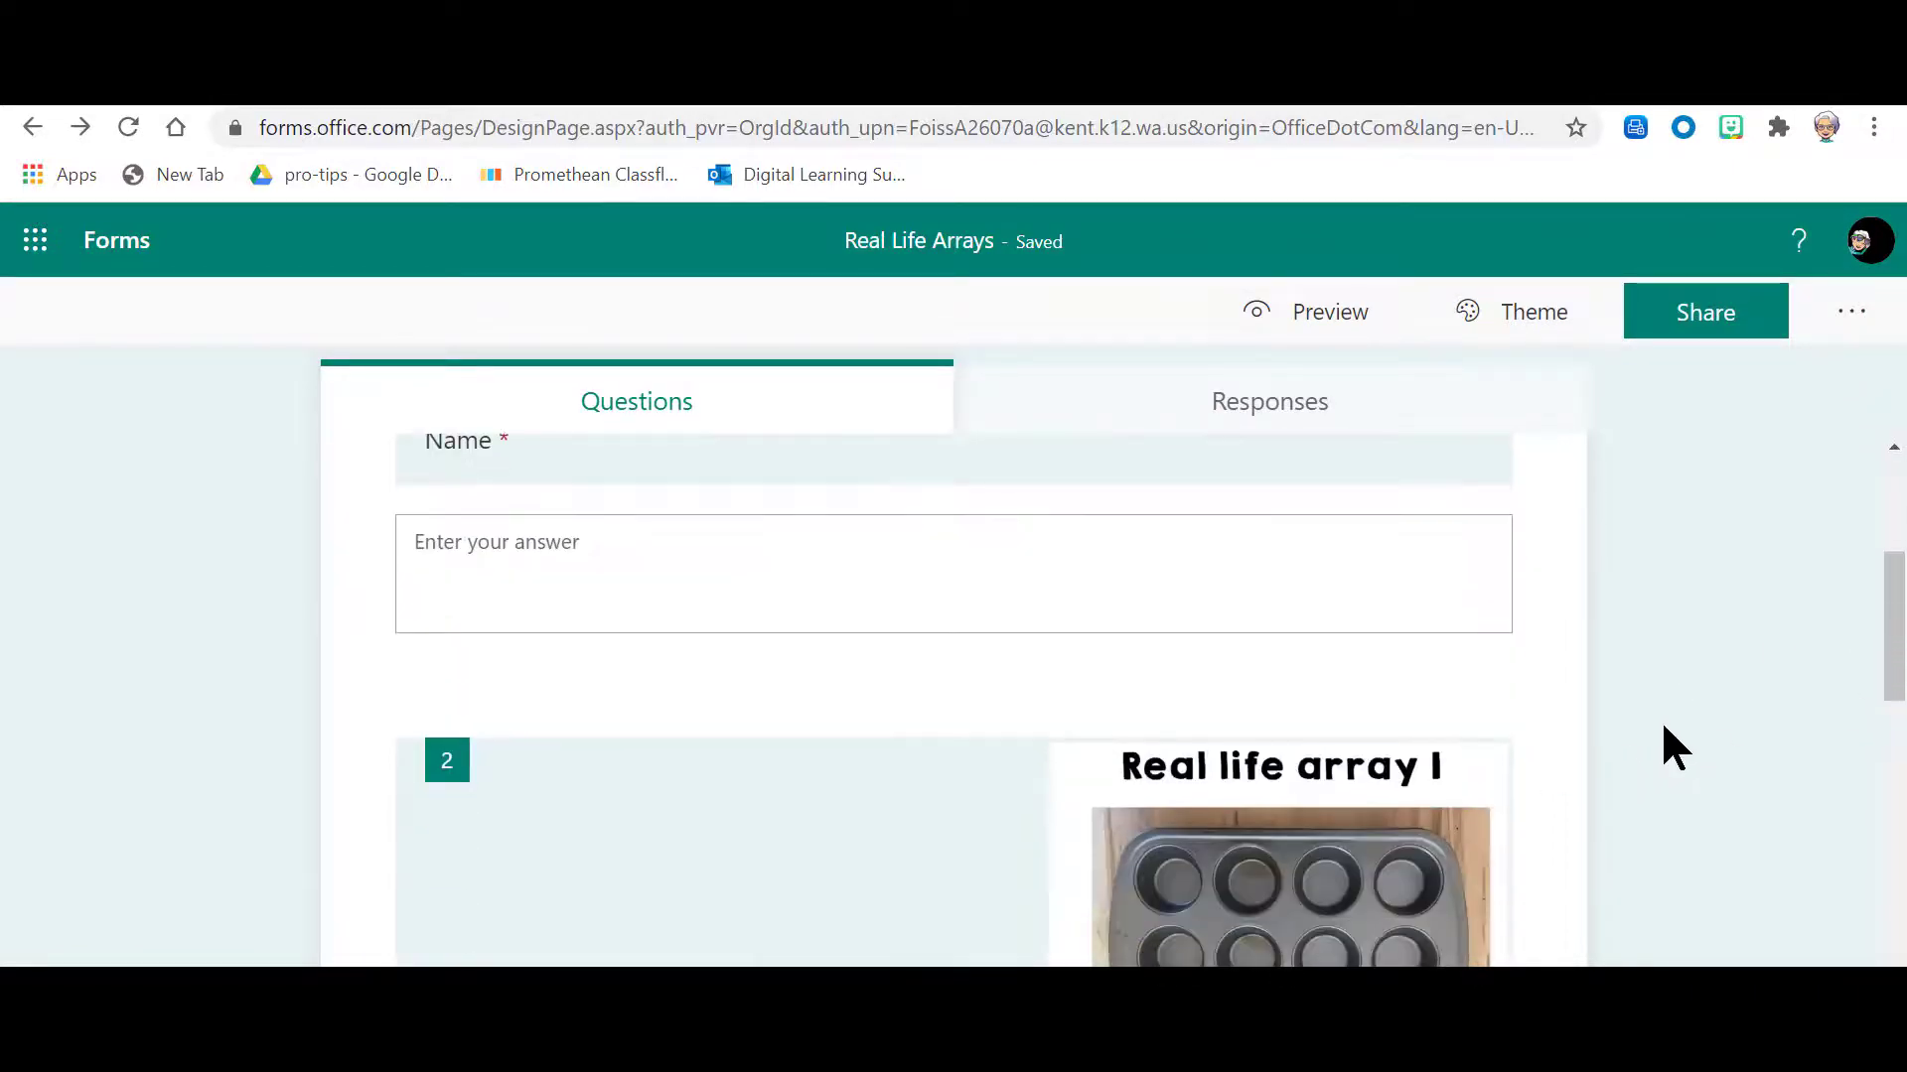
pyautogui.scroll(-2, 1664, 728)
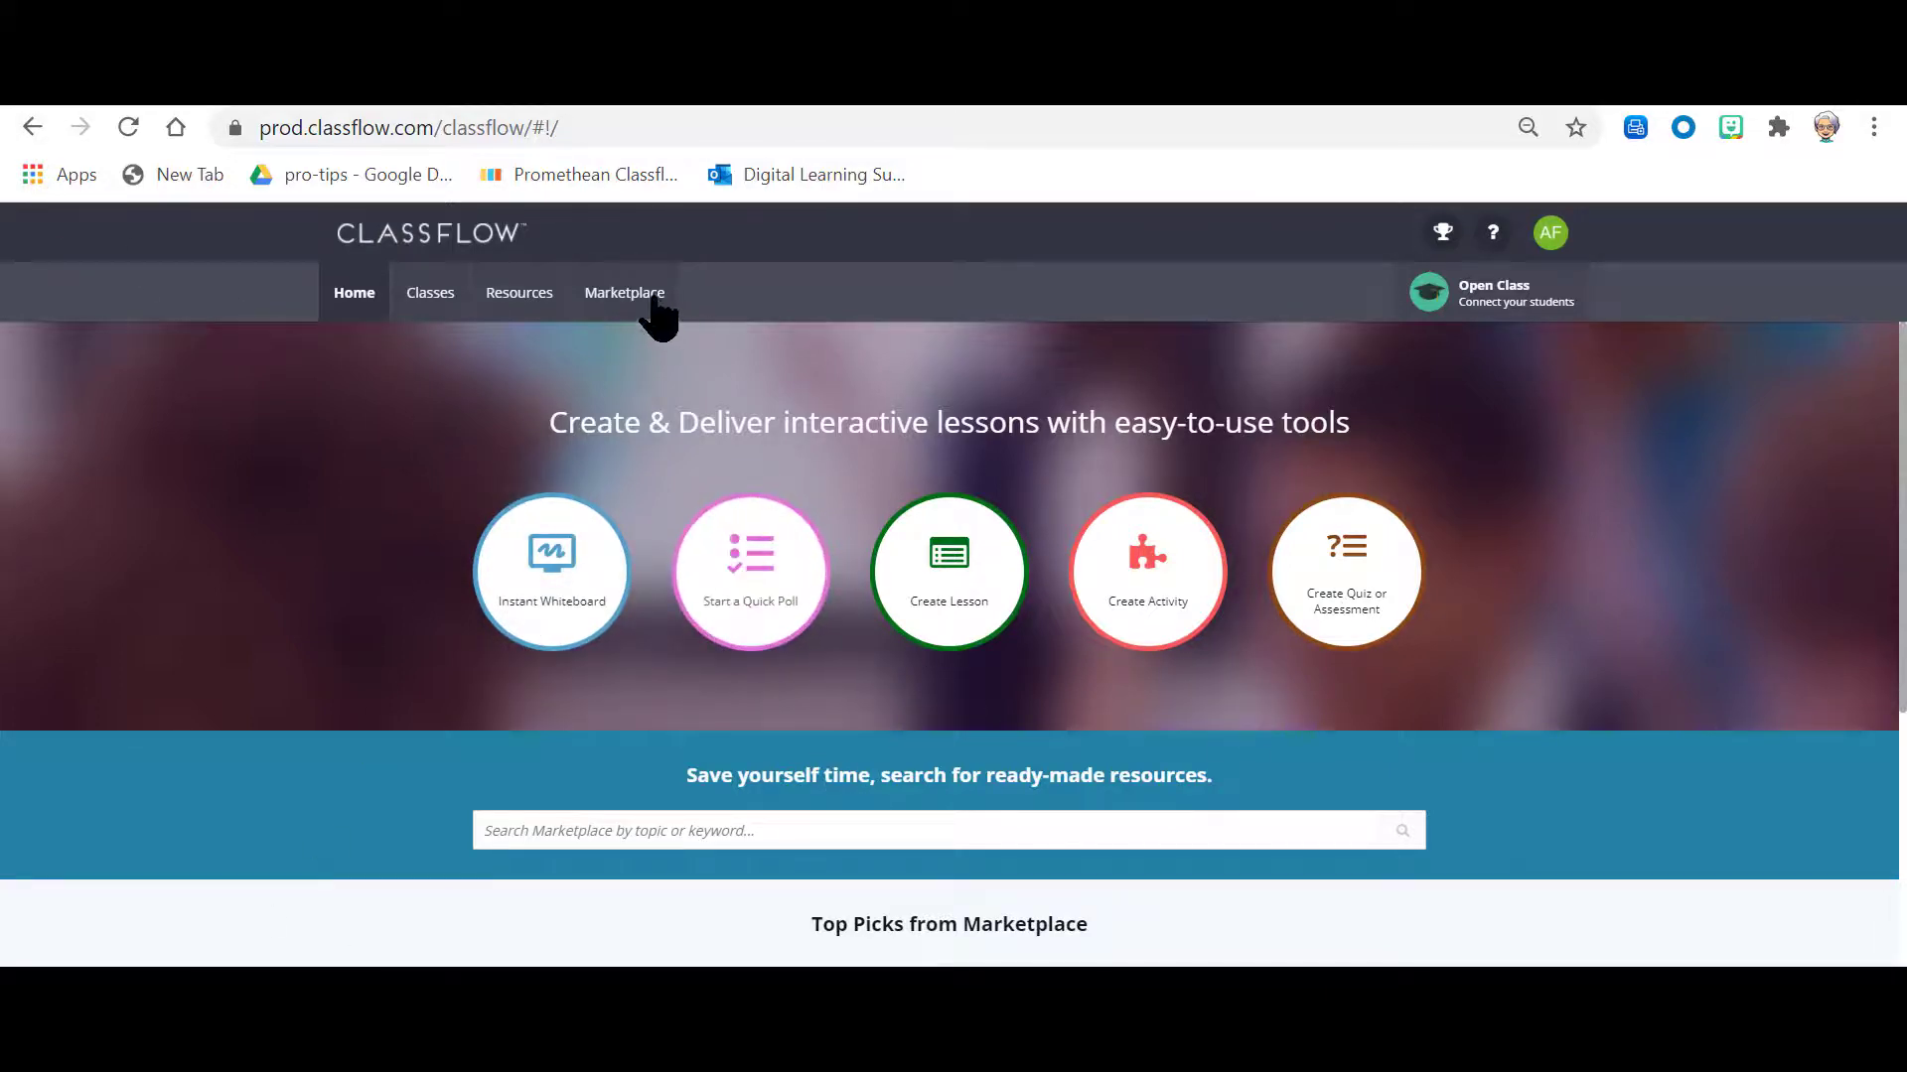
# Step: Switch to ClassFlow, open the most recent Creating Arrays lesson for editing and select the blank card 7
pyautogui.click(501, 297)
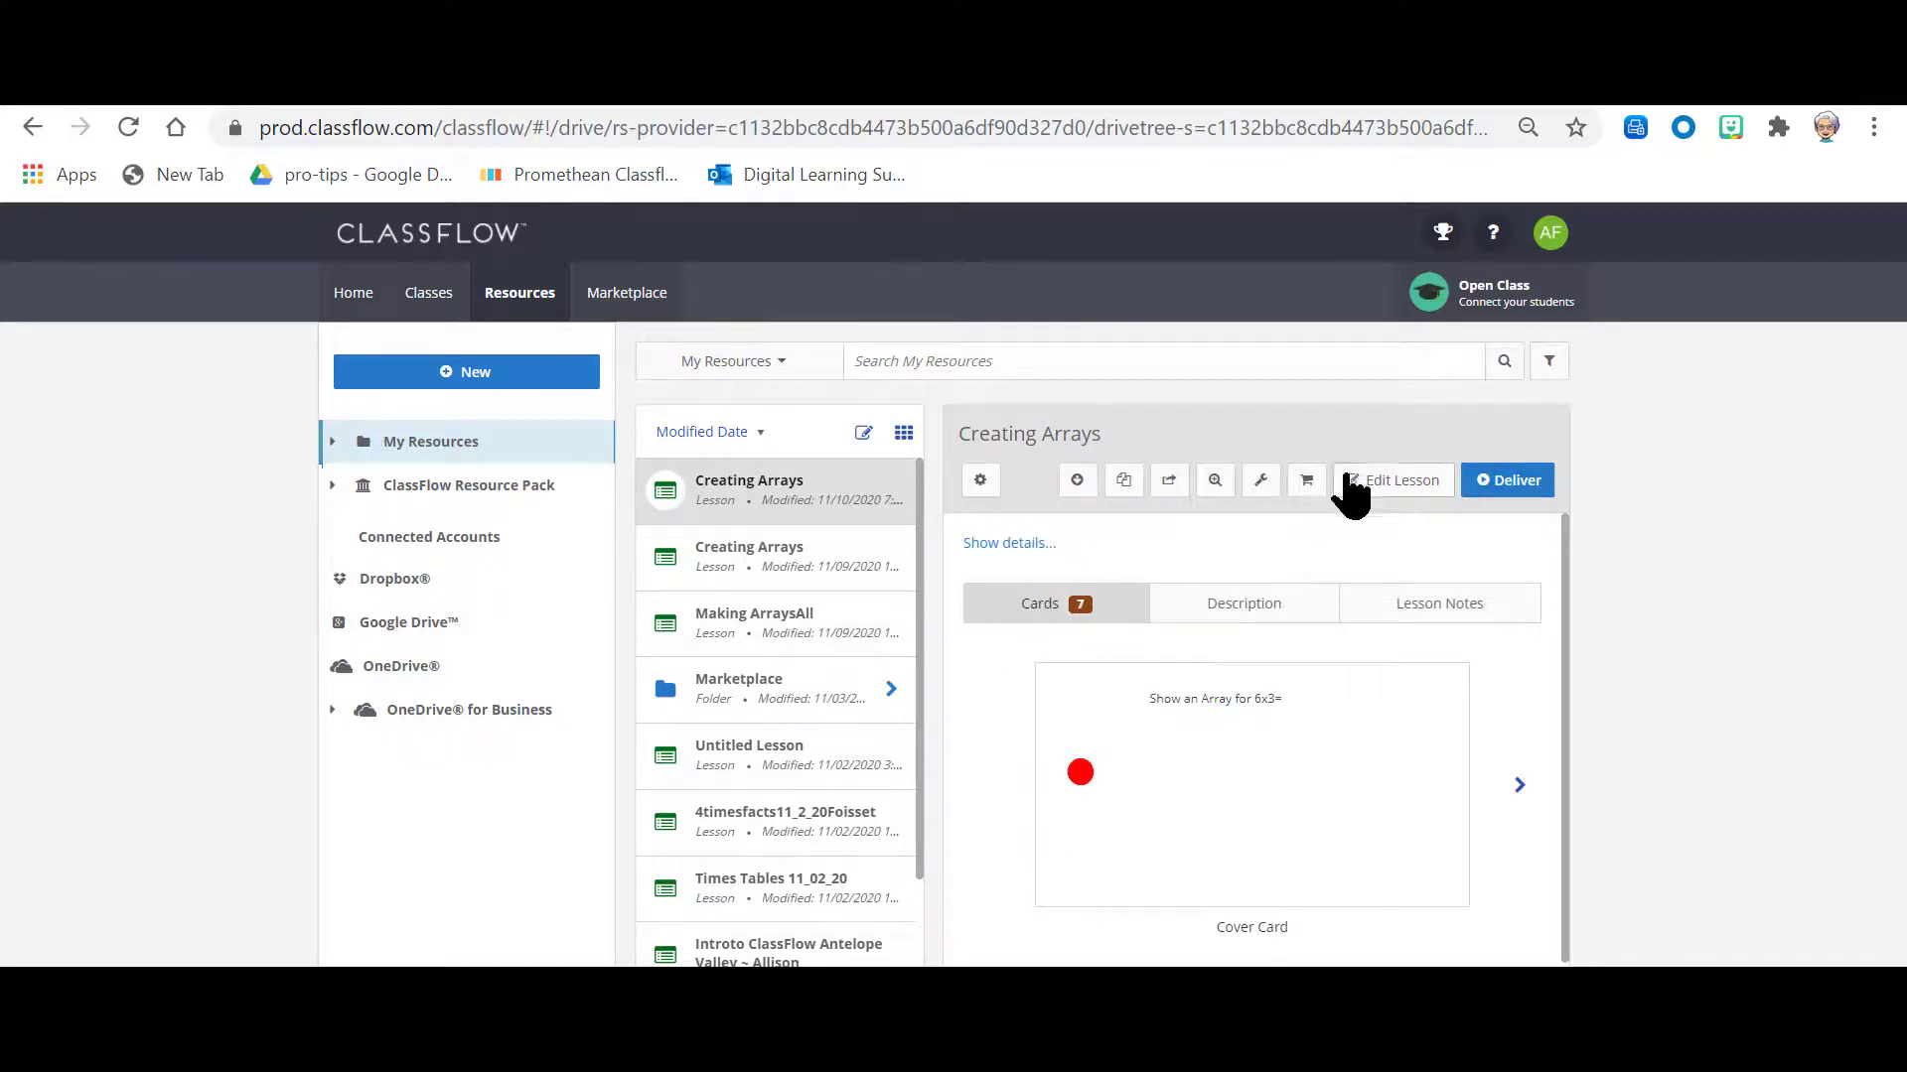
pyautogui.click(1380, 482)
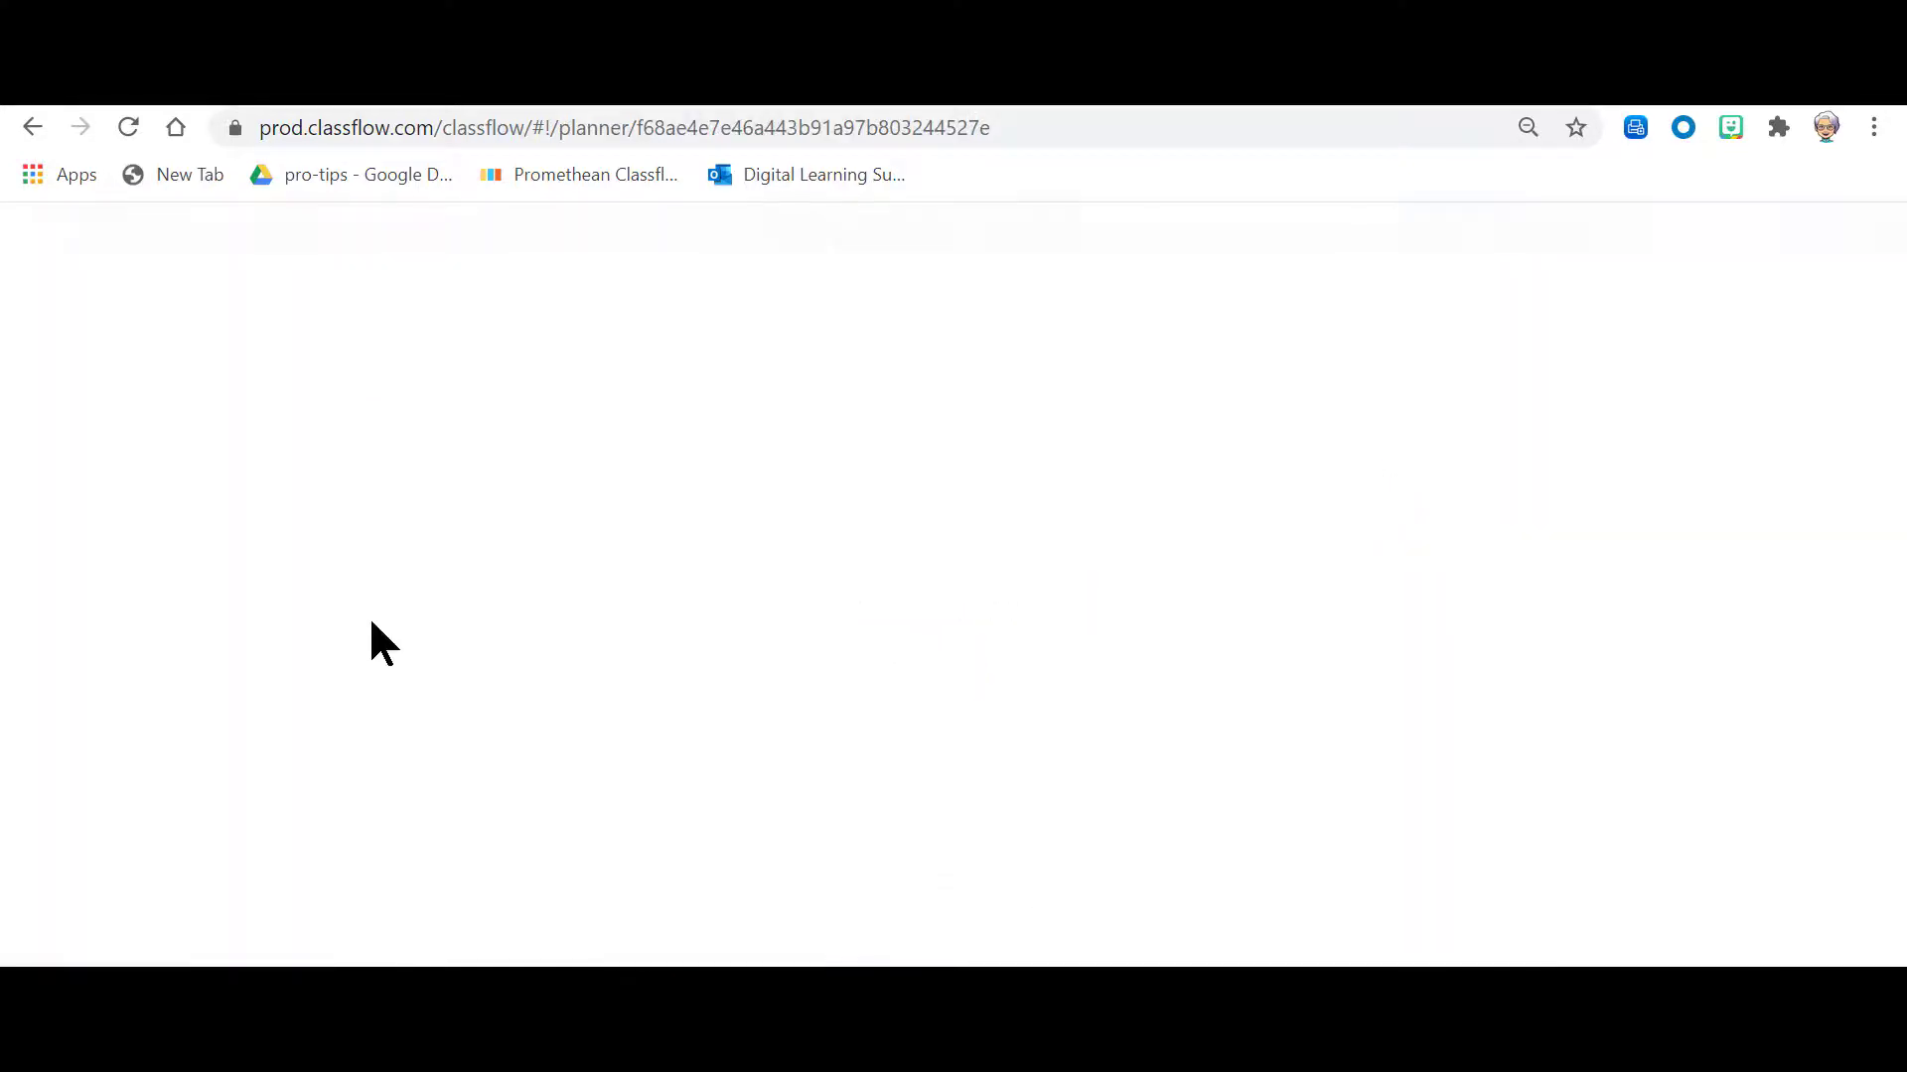
pyautogui.scroll(-4, 114, 621)
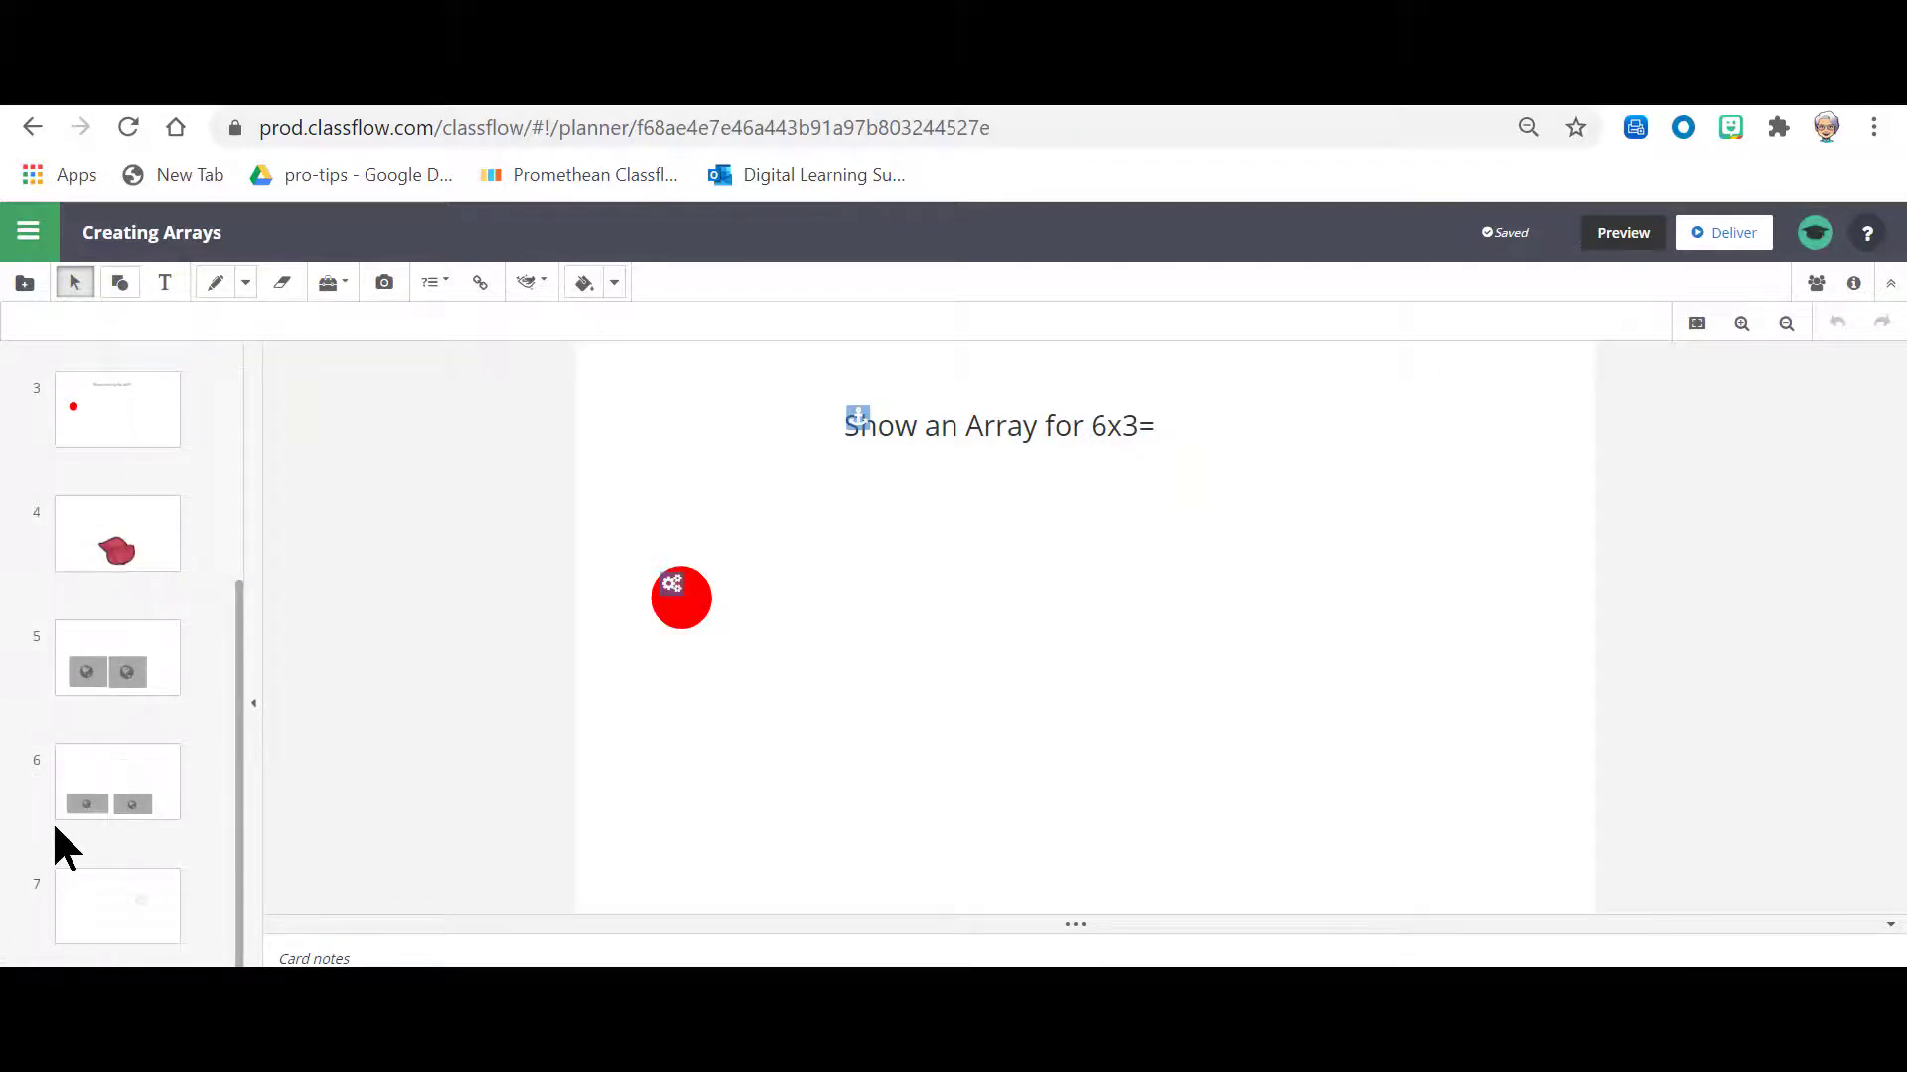
pyautogui.scroll(5, 59, 839)
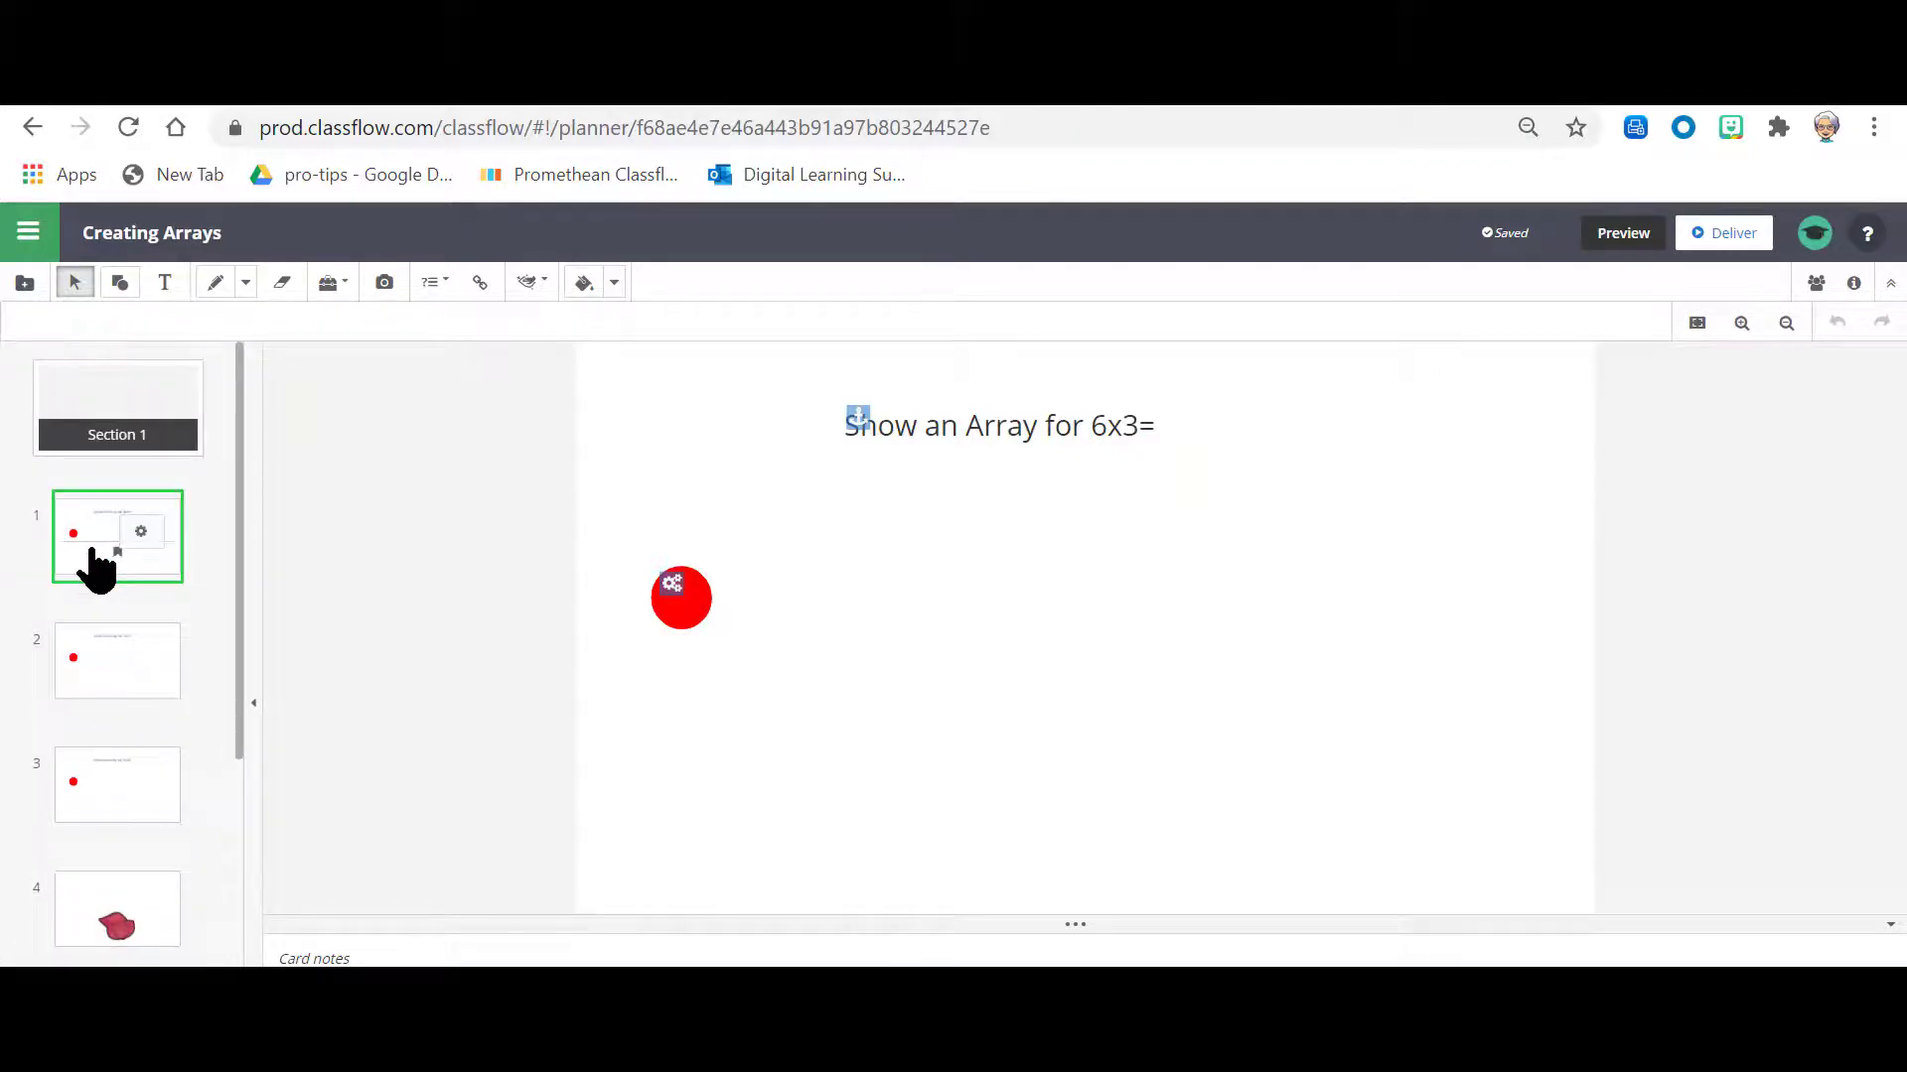
pyautogui.scroll(-2, 86, 566)
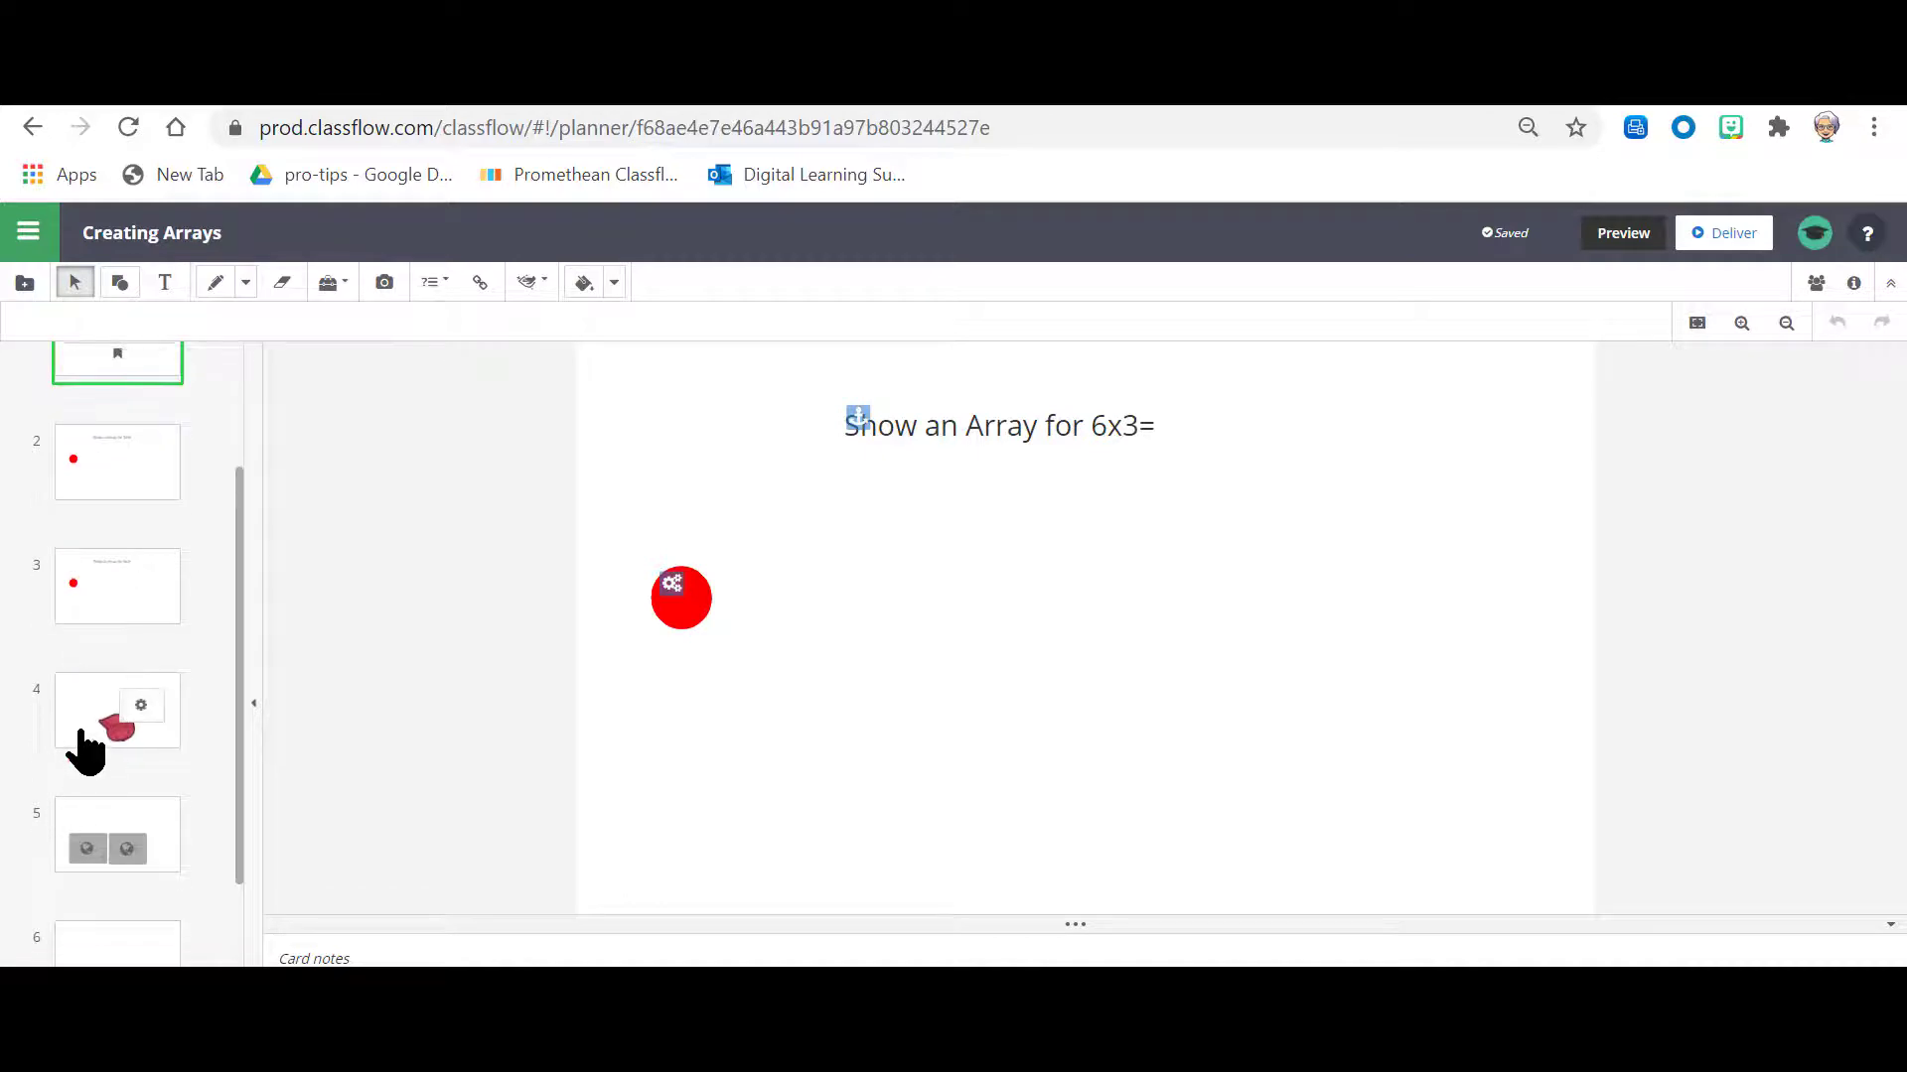
pyautogui.scroll(-2, 78, 745)
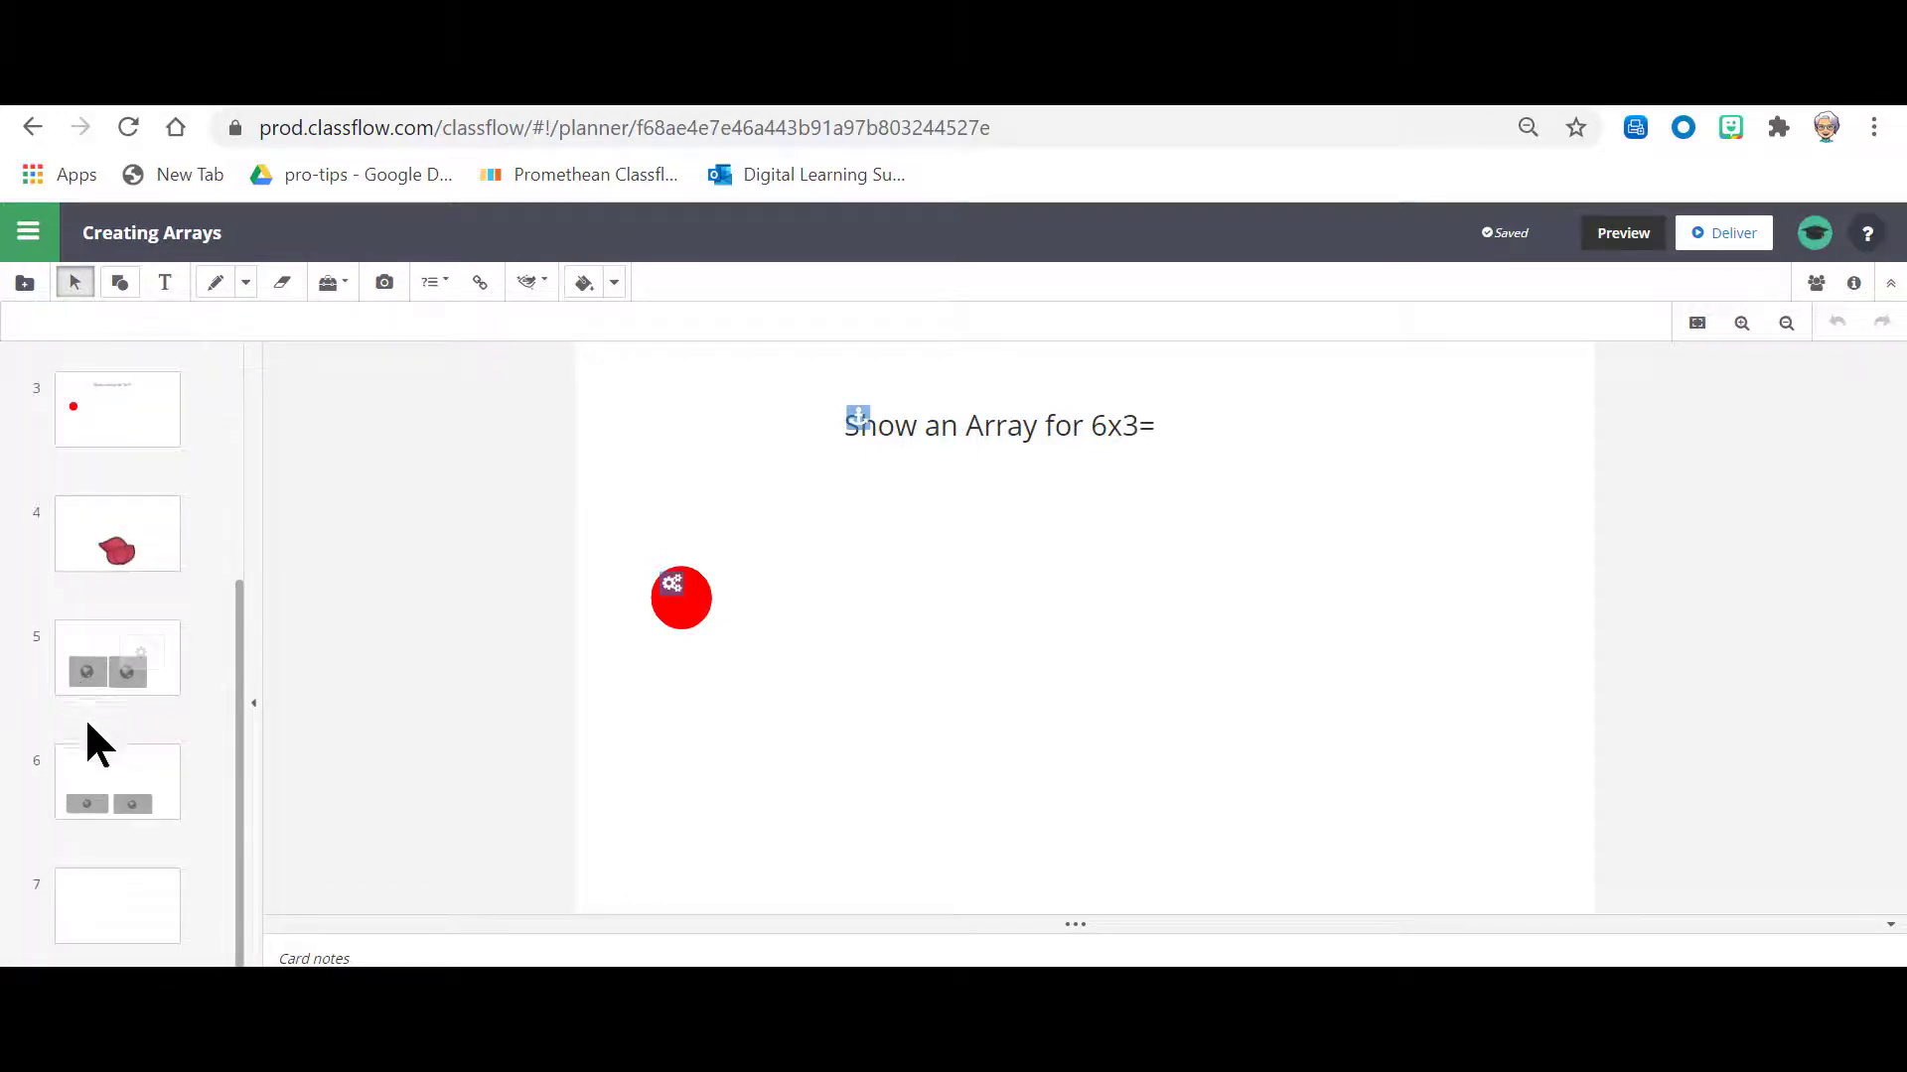
pyautogui.click(103, 914)
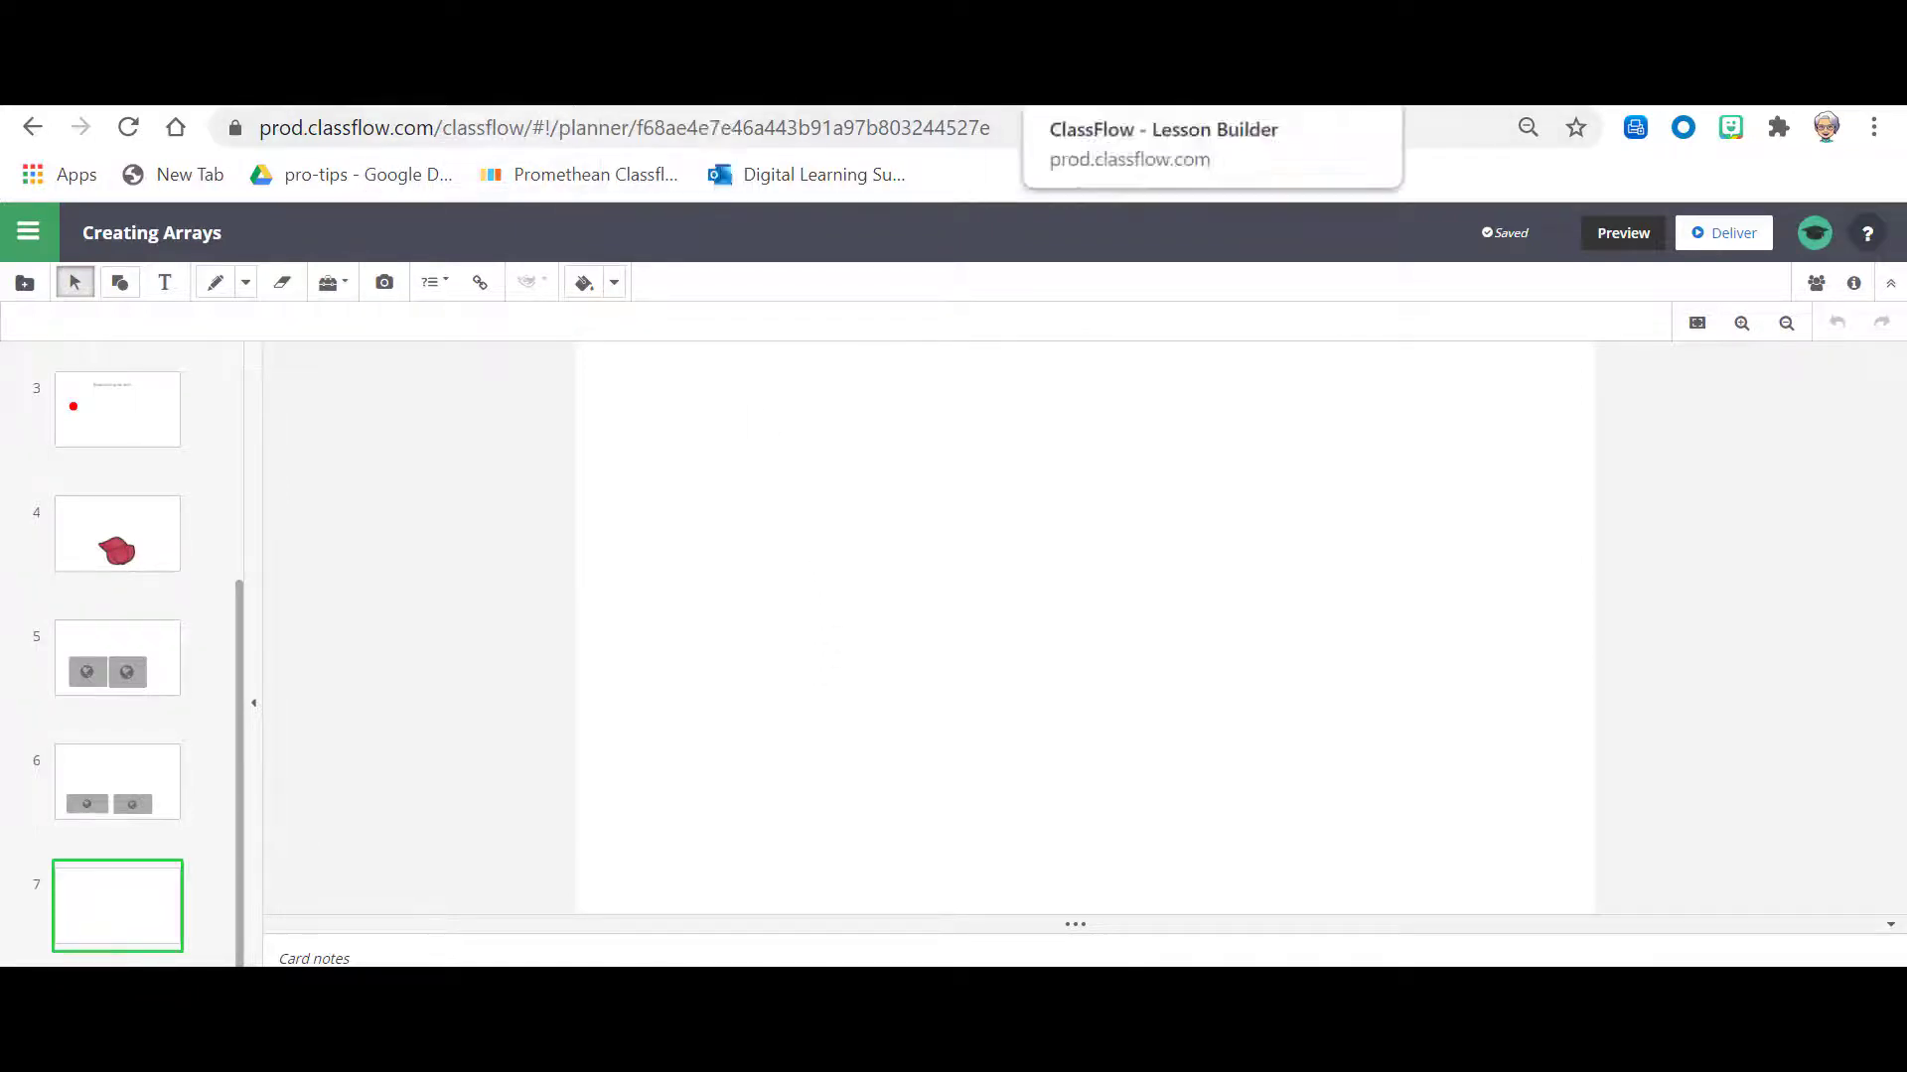
# Step: Return to the Real Life Arrays form in Microsoft Forms and copy its iframe embed code from the sharing options
pyautogui.click(957, 99)
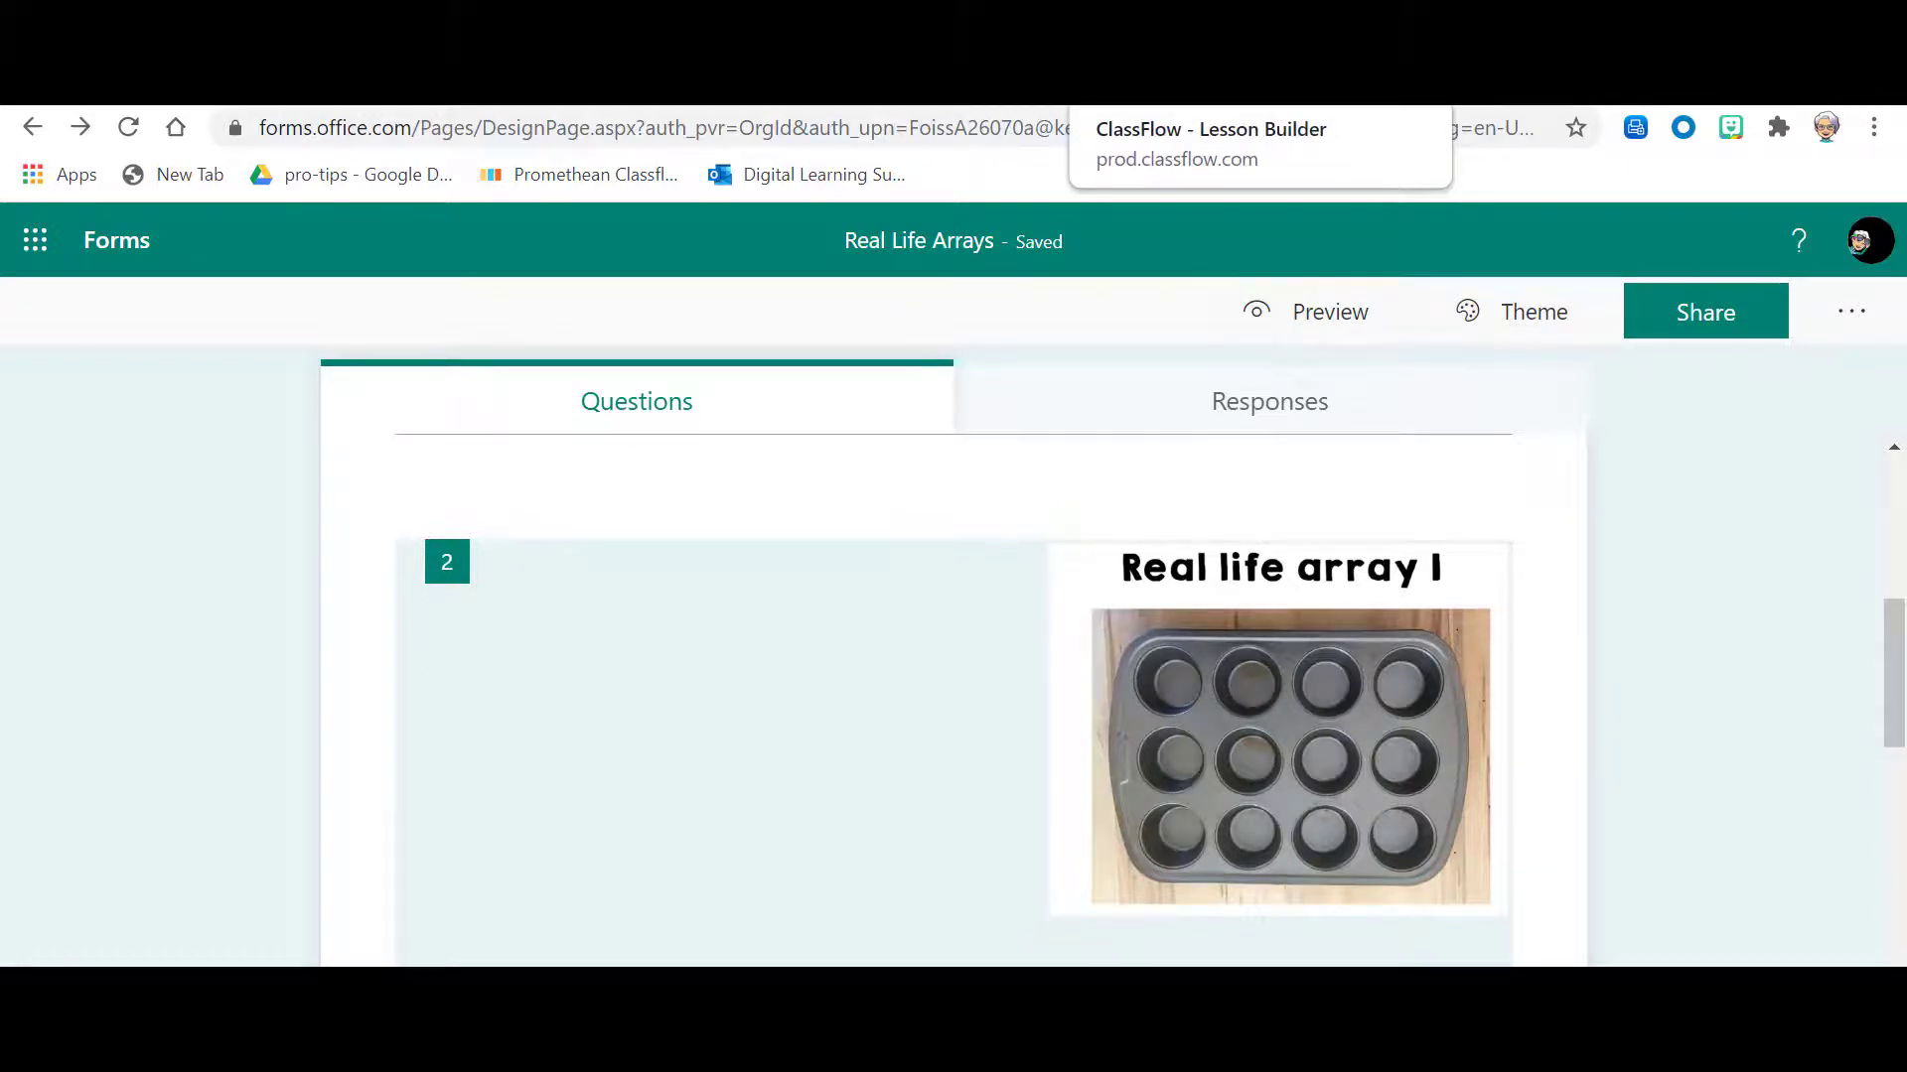
pyautogui.click(1691, 341)
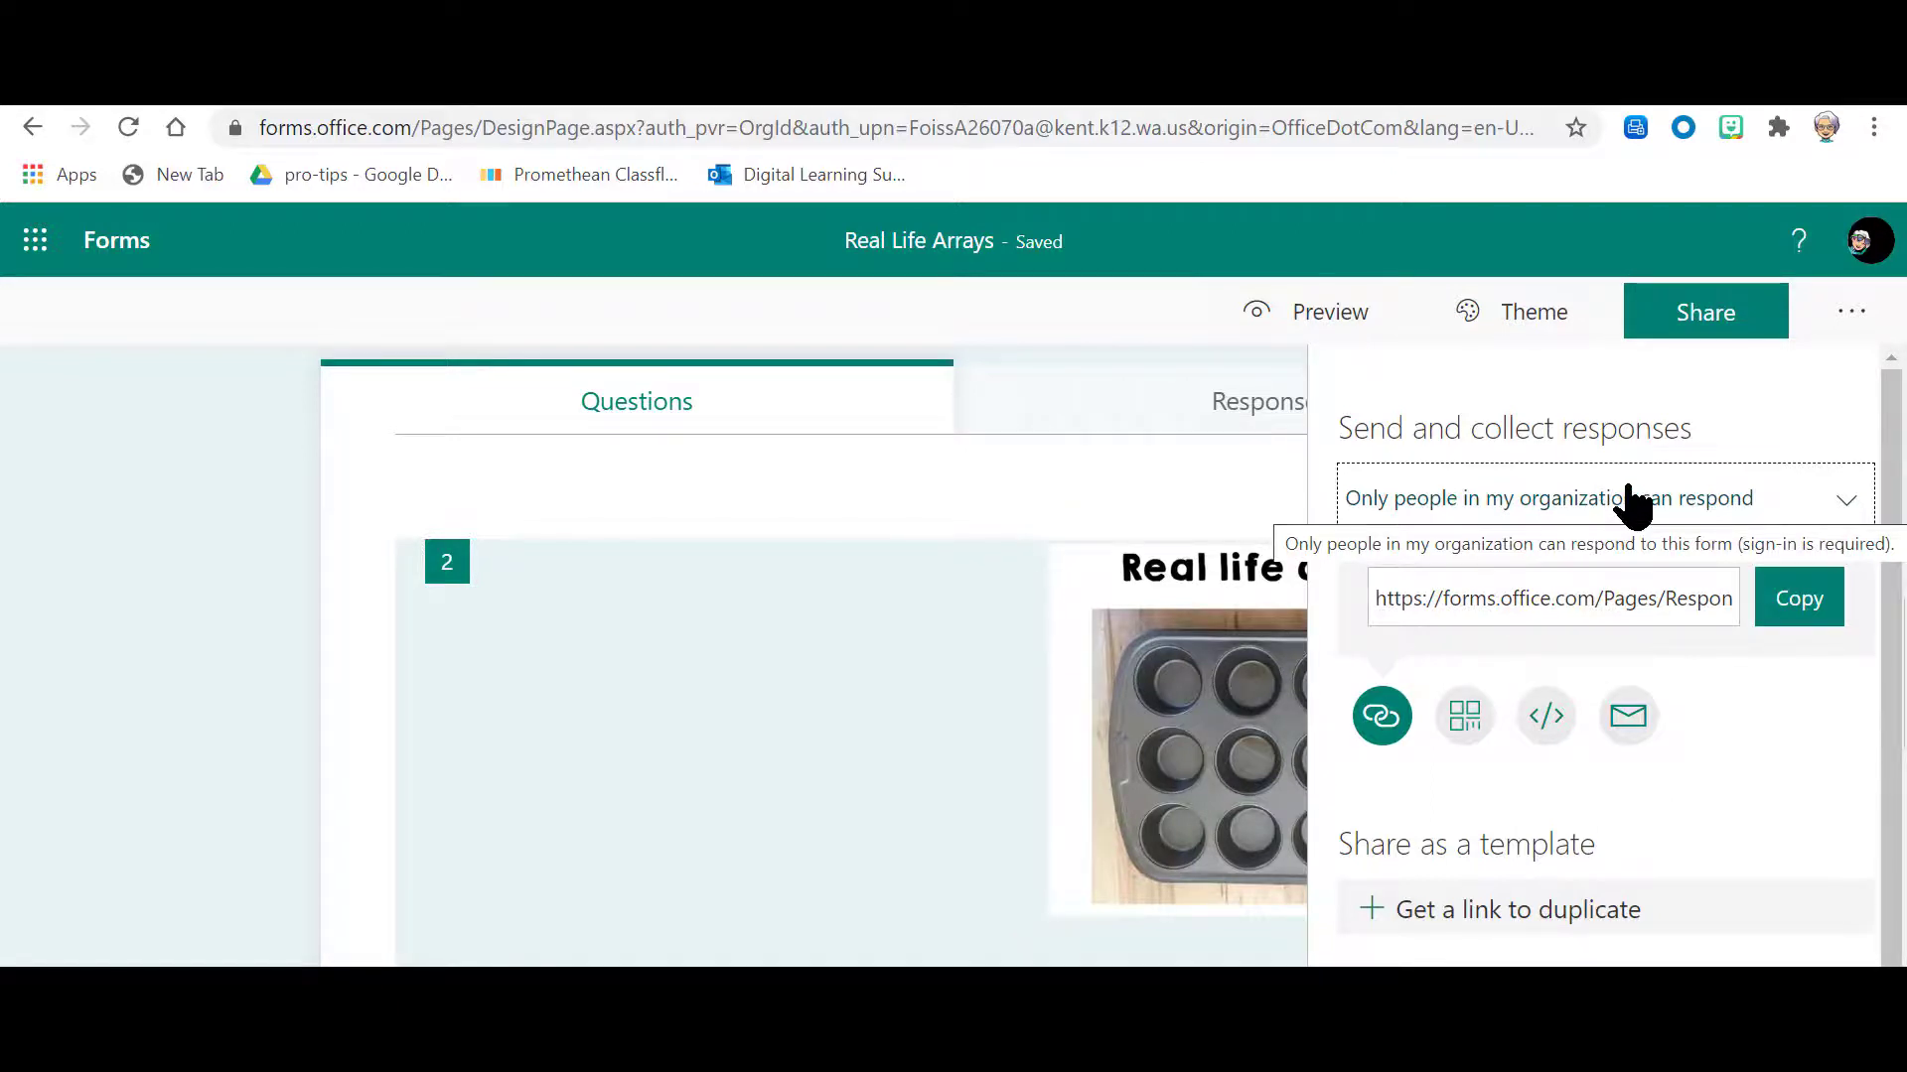
pyautogui.rightClick(1693, 544)
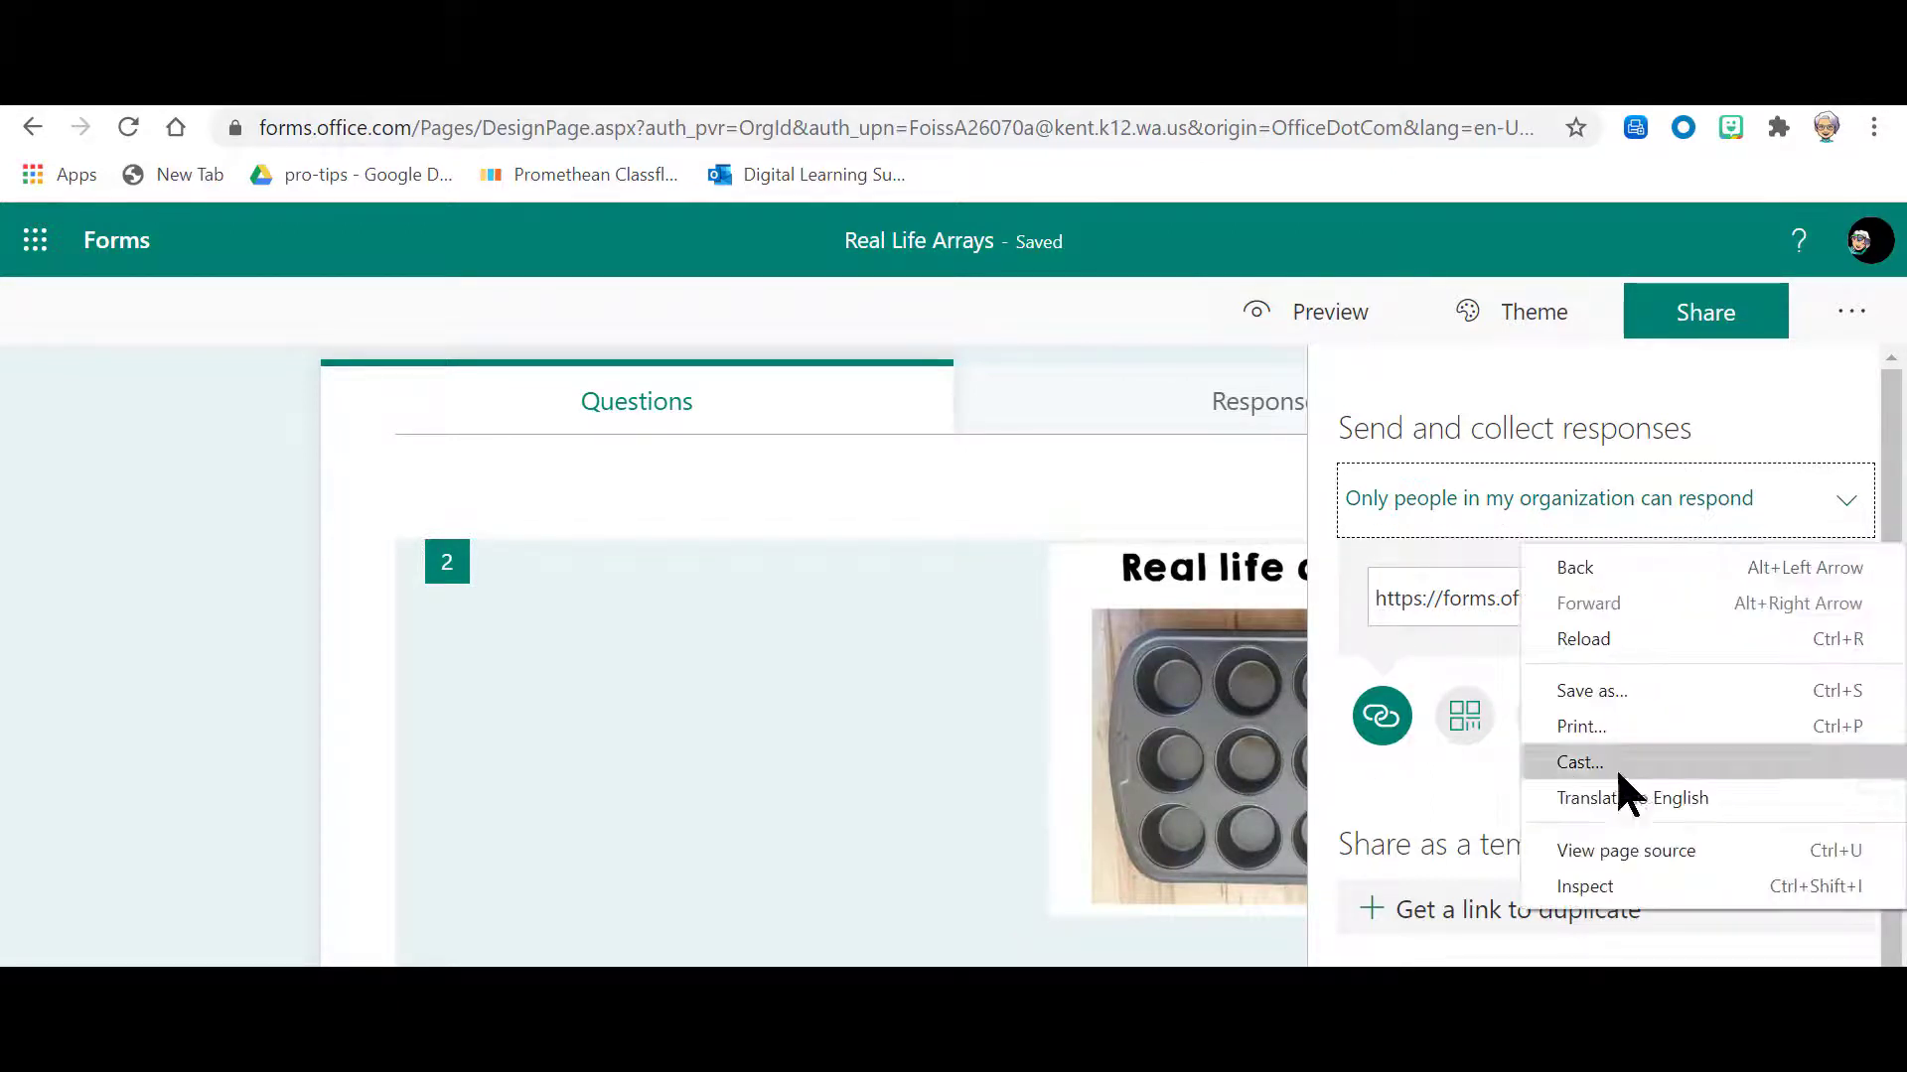
pyautogui.click(1793, 382)
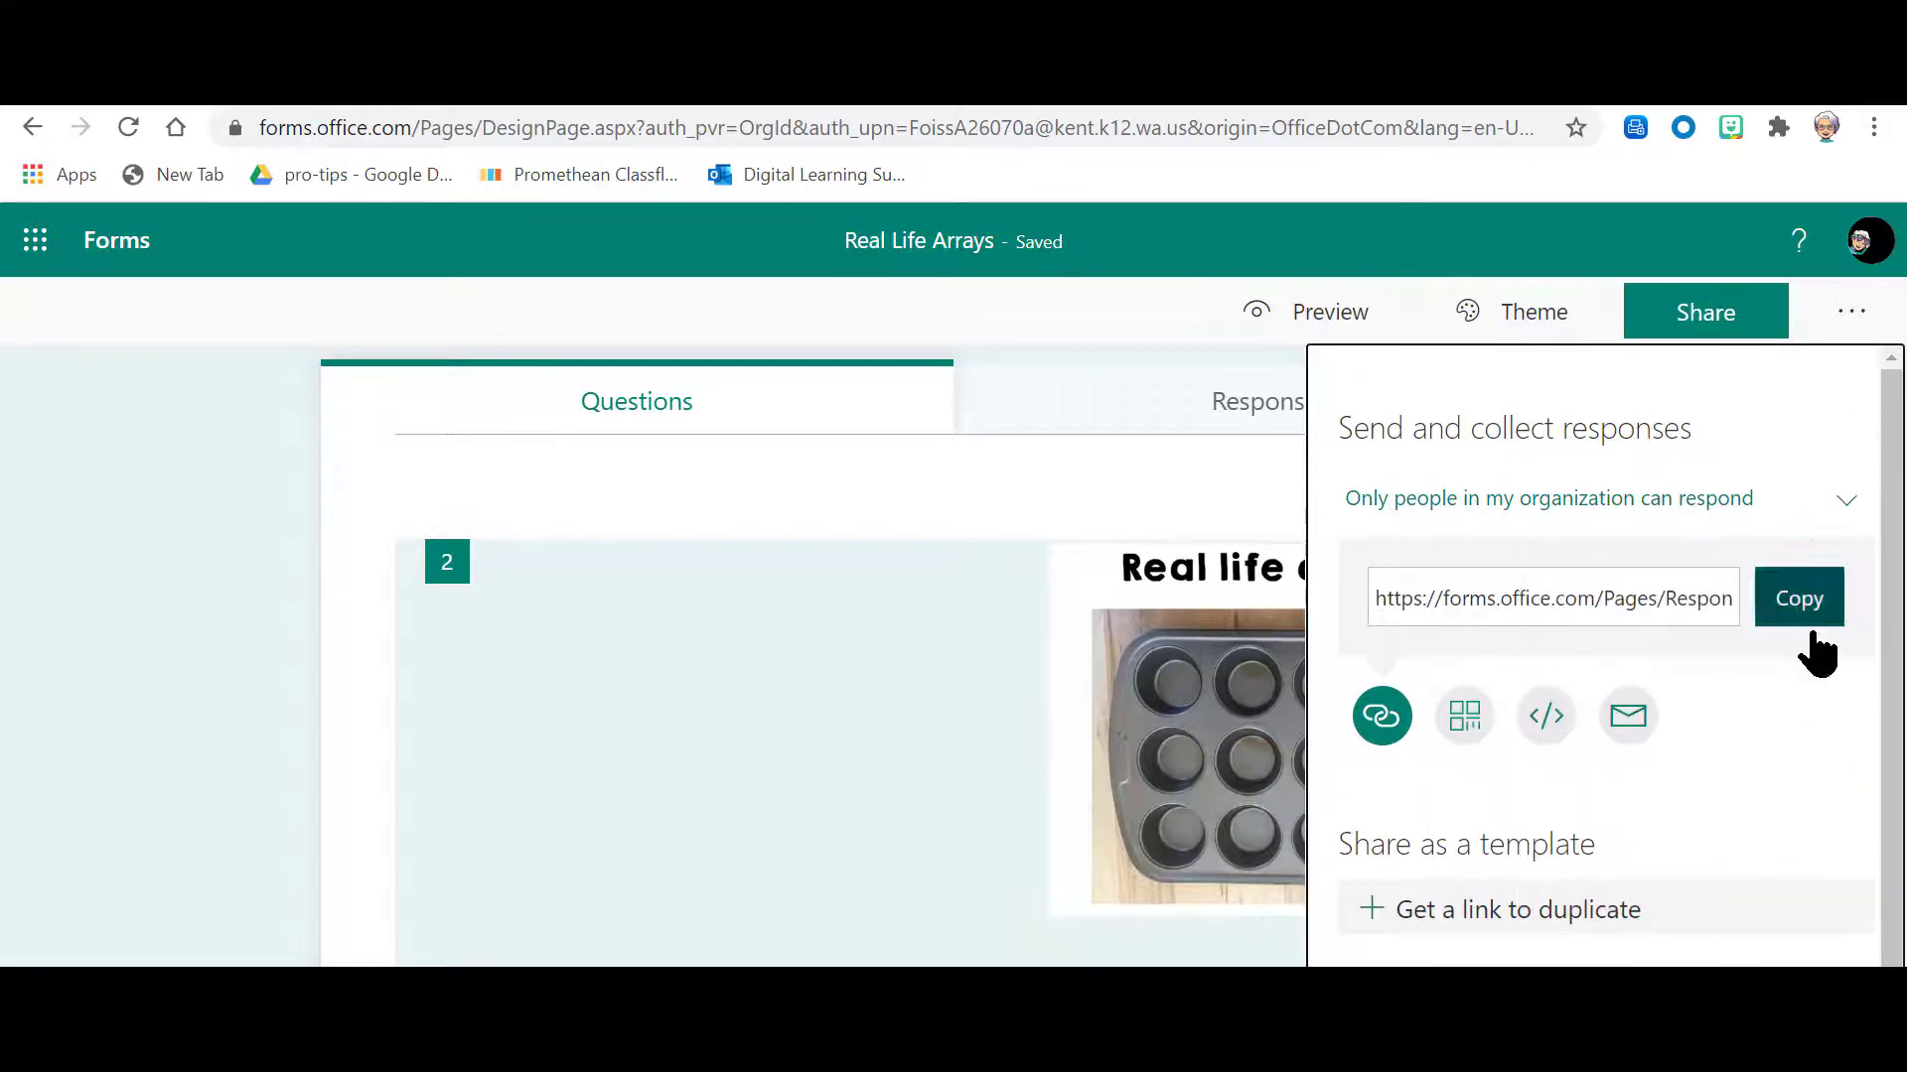
pyautogui.click(1549, 730)
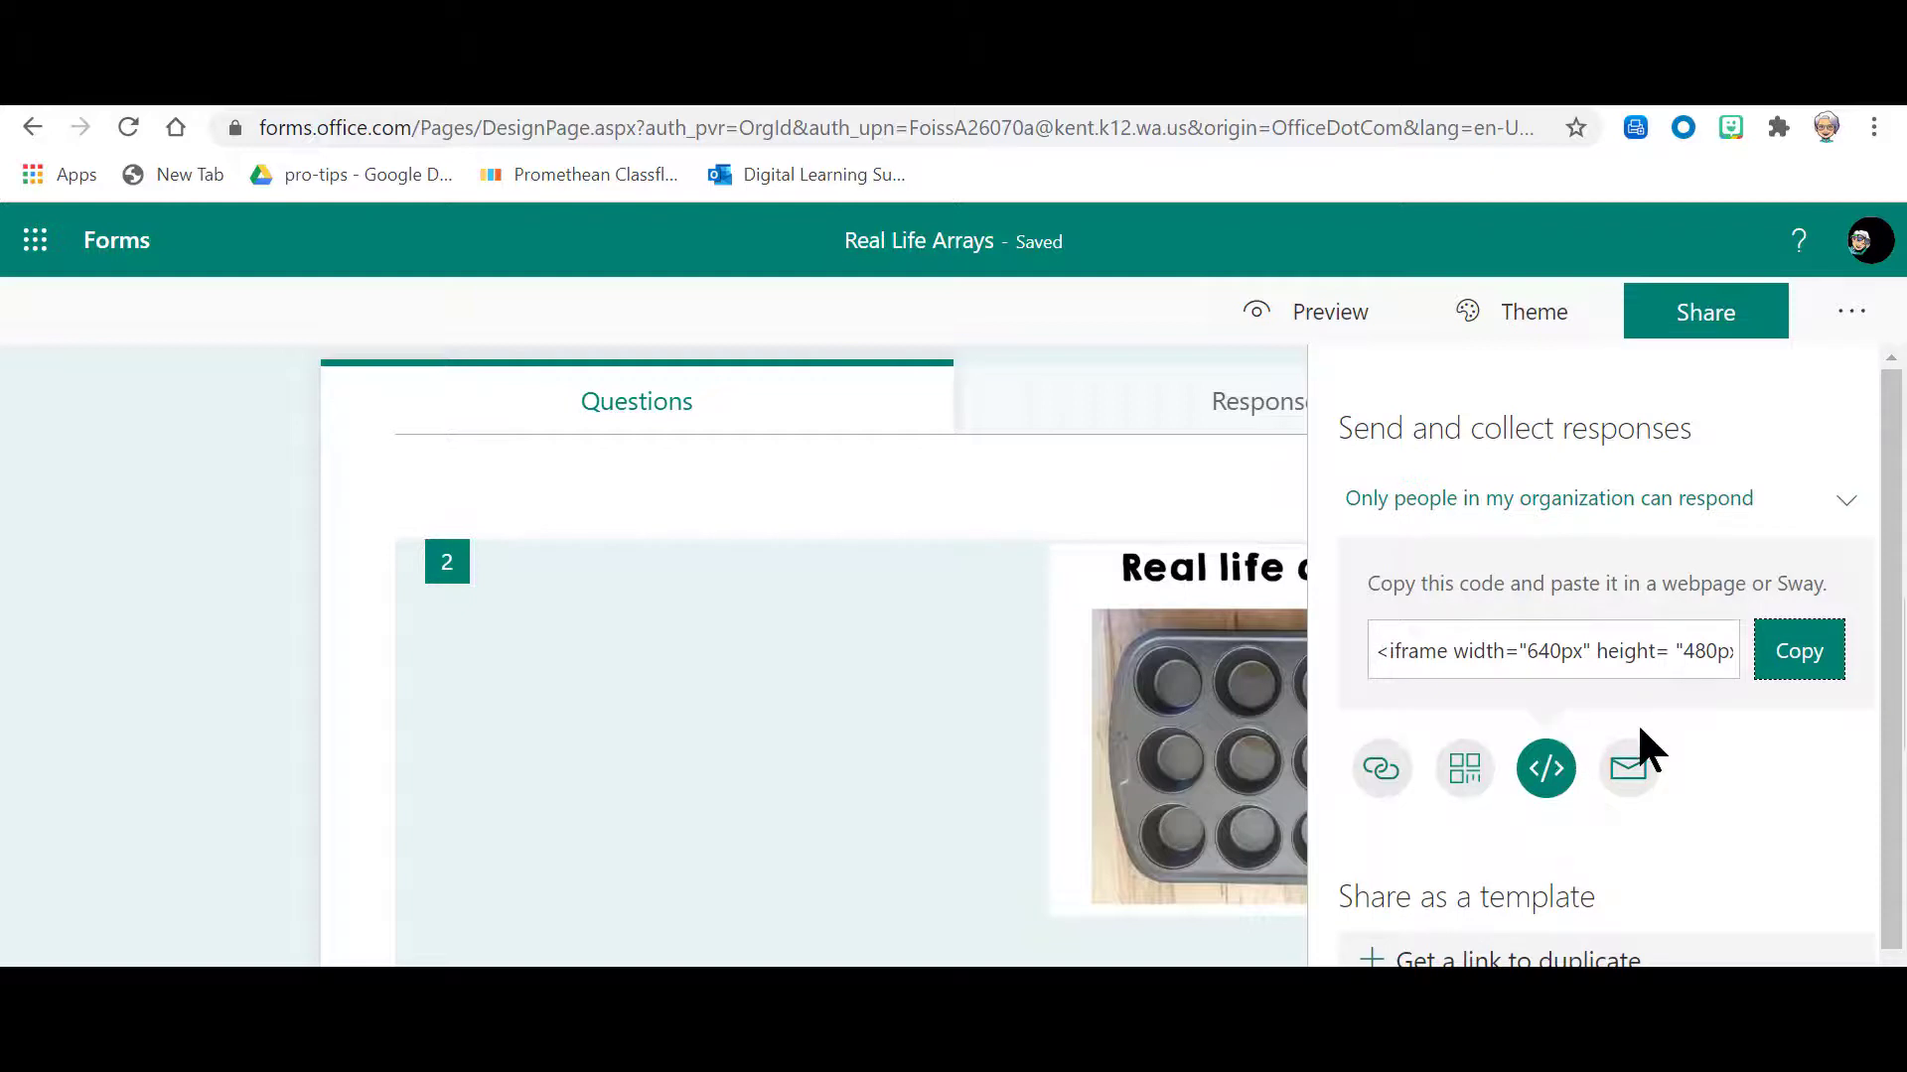
pyautogui.click(1599, 660)
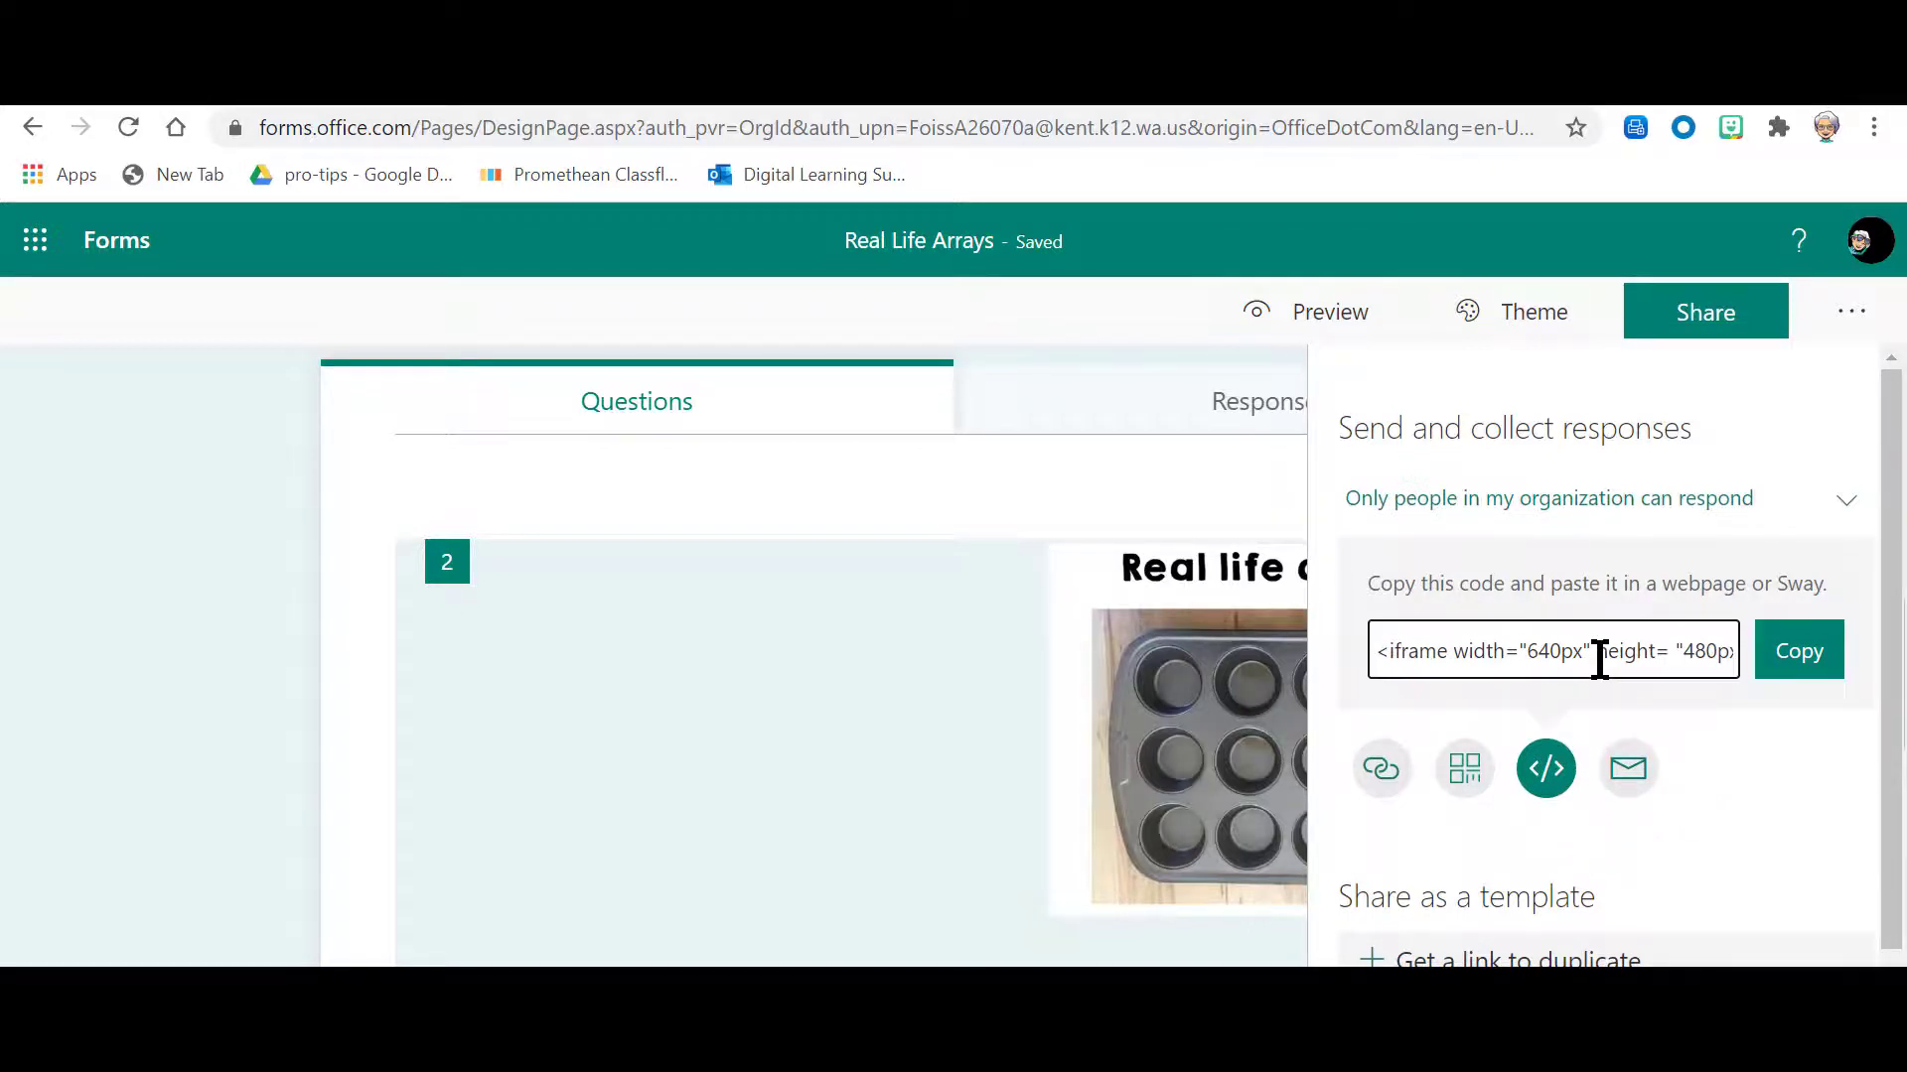
pyautogui.click(1825, 676)
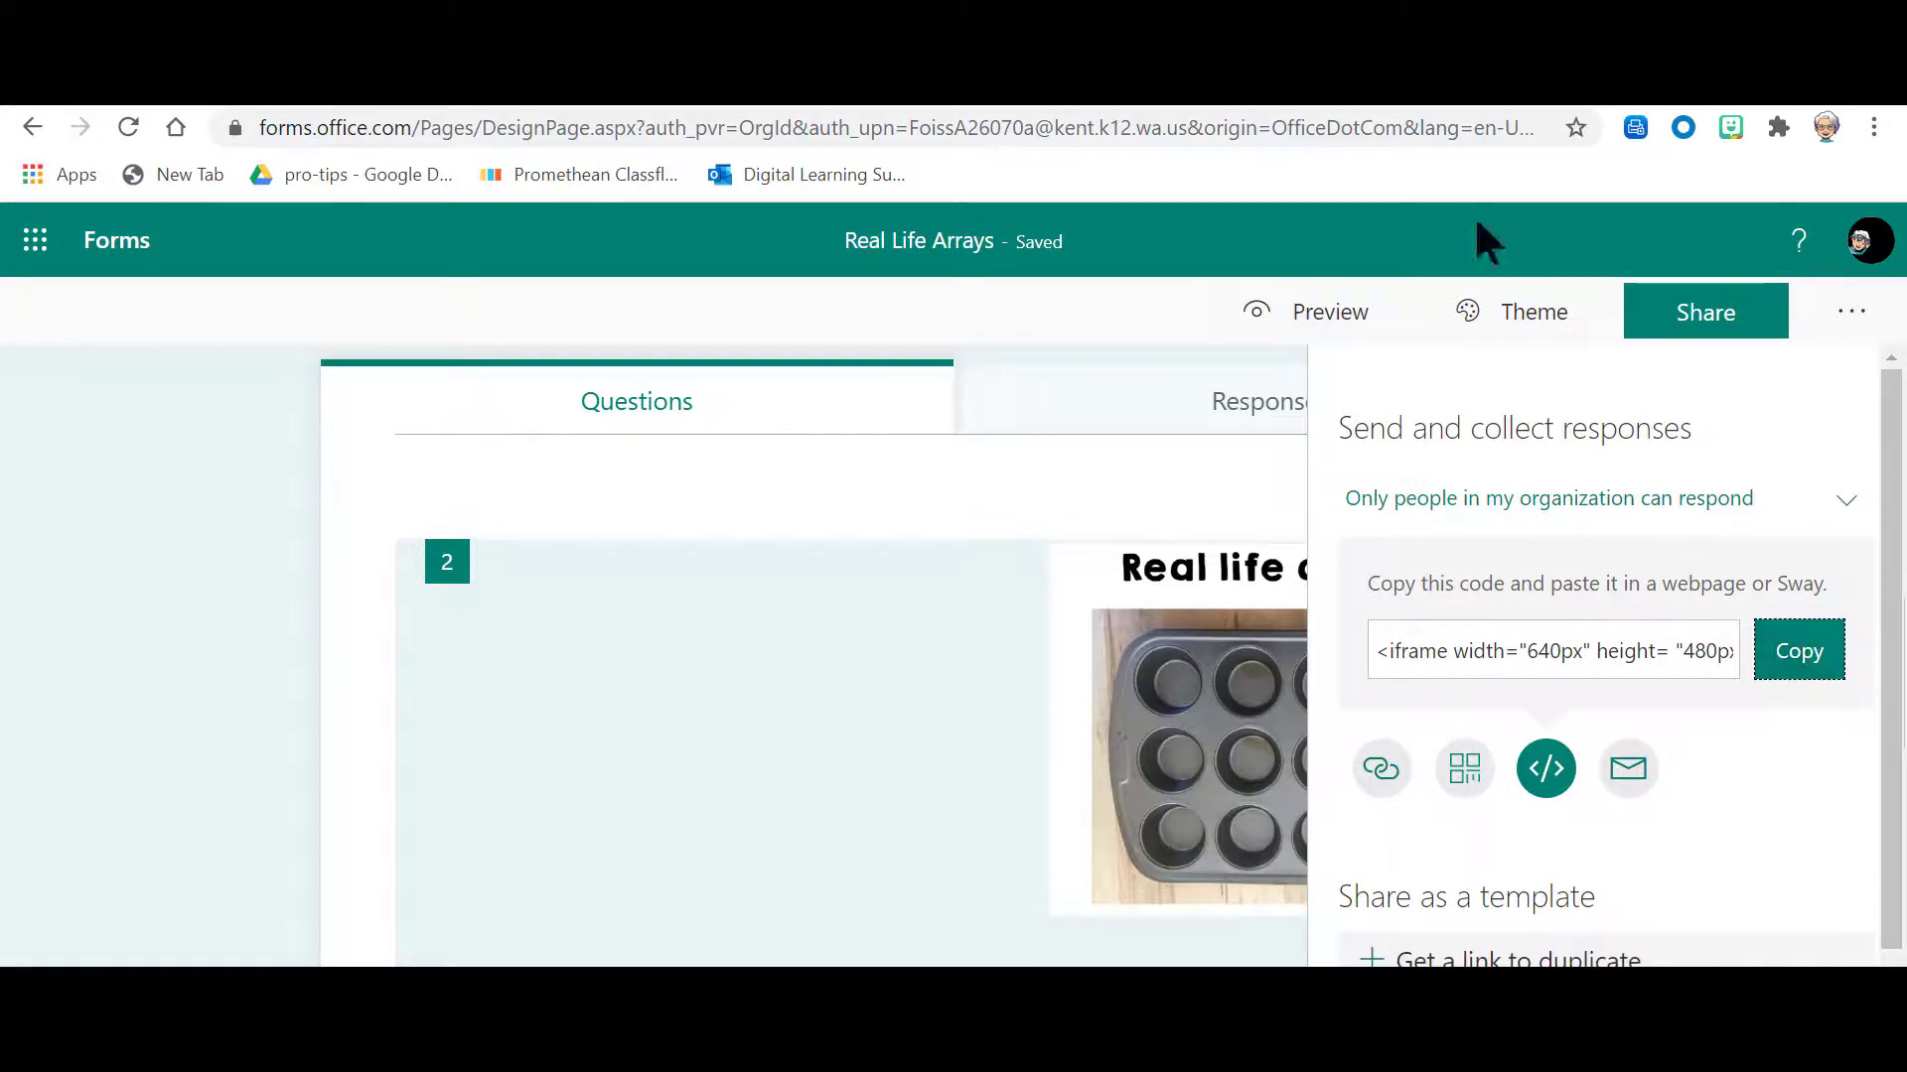
# Step: Switch to the ClassFlow lesson and embed the form in card 7 as custom HTML using the copied iframe code
pyautogui.click(1236, 105)
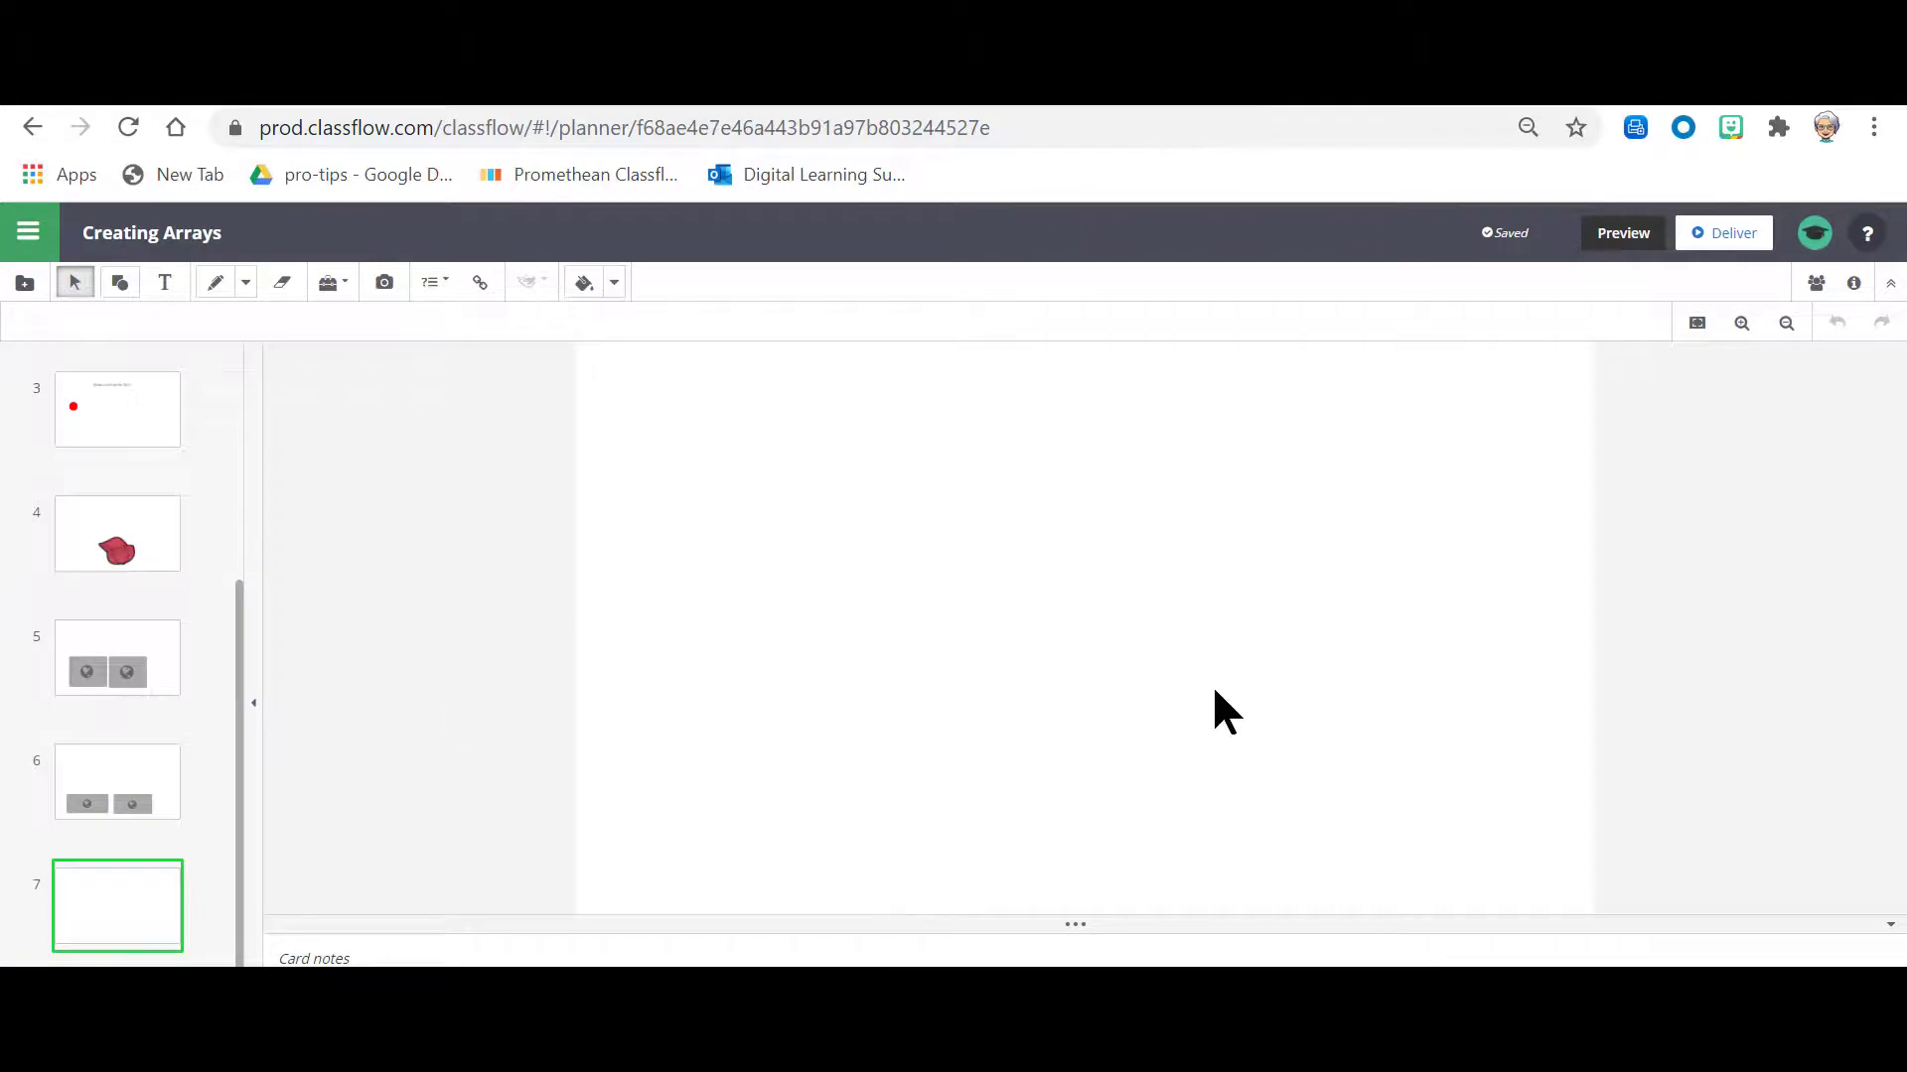
pyautogui.click(481, 290)
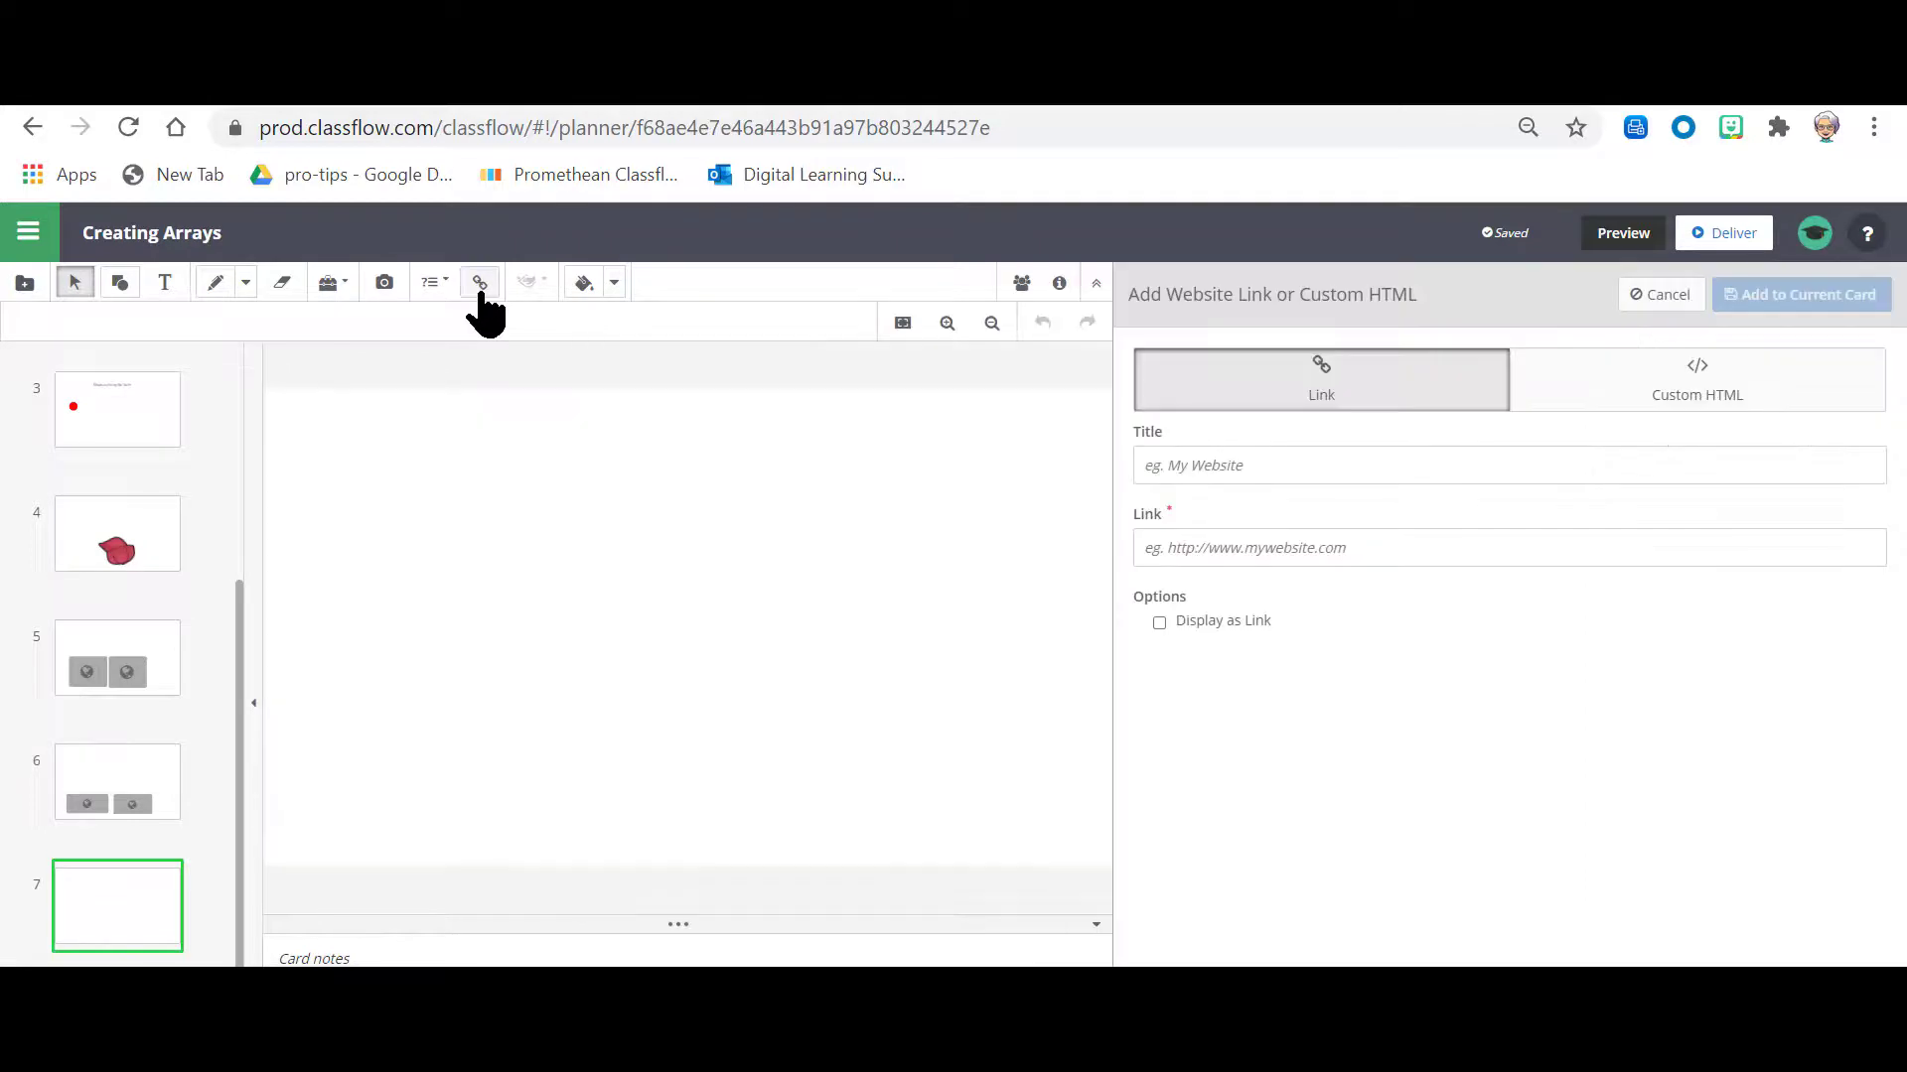
pyautogui.click(1666, 402)
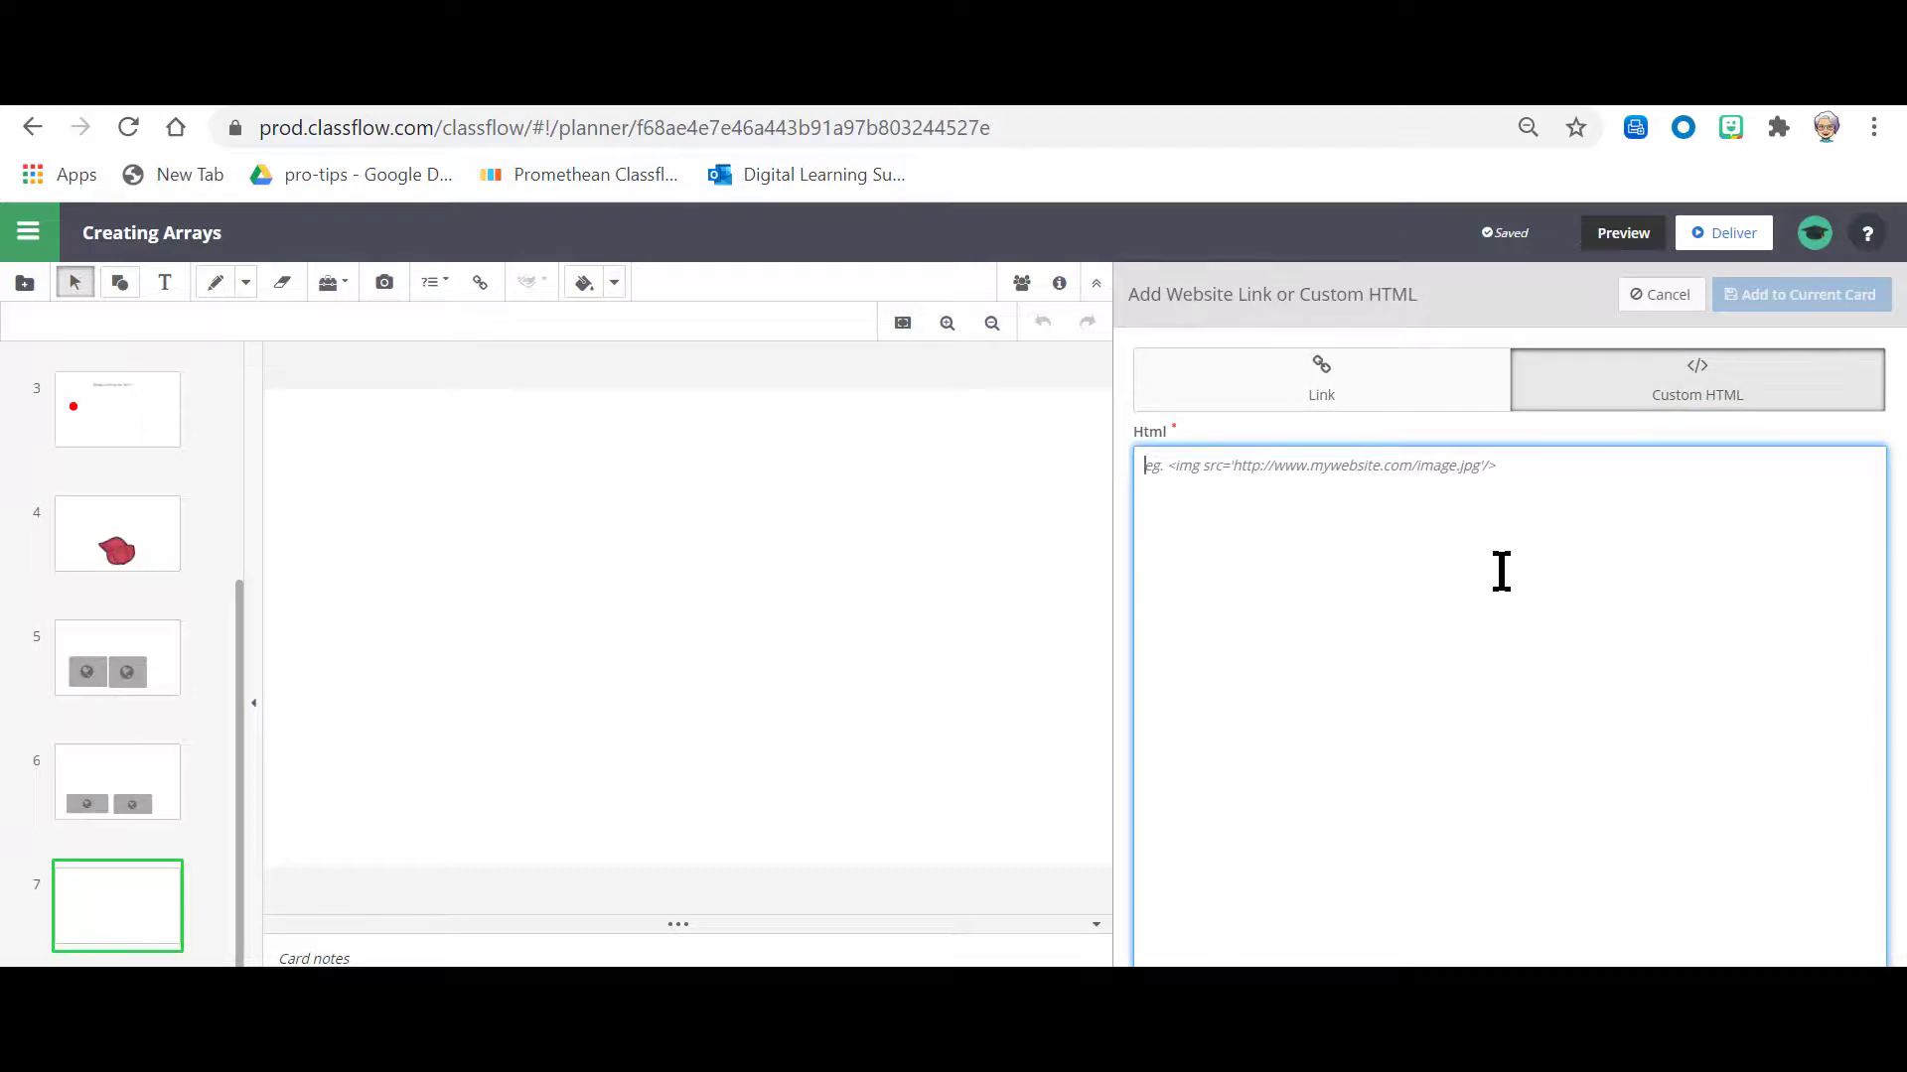
pyautogui.hotkey('ctrl', 'v')
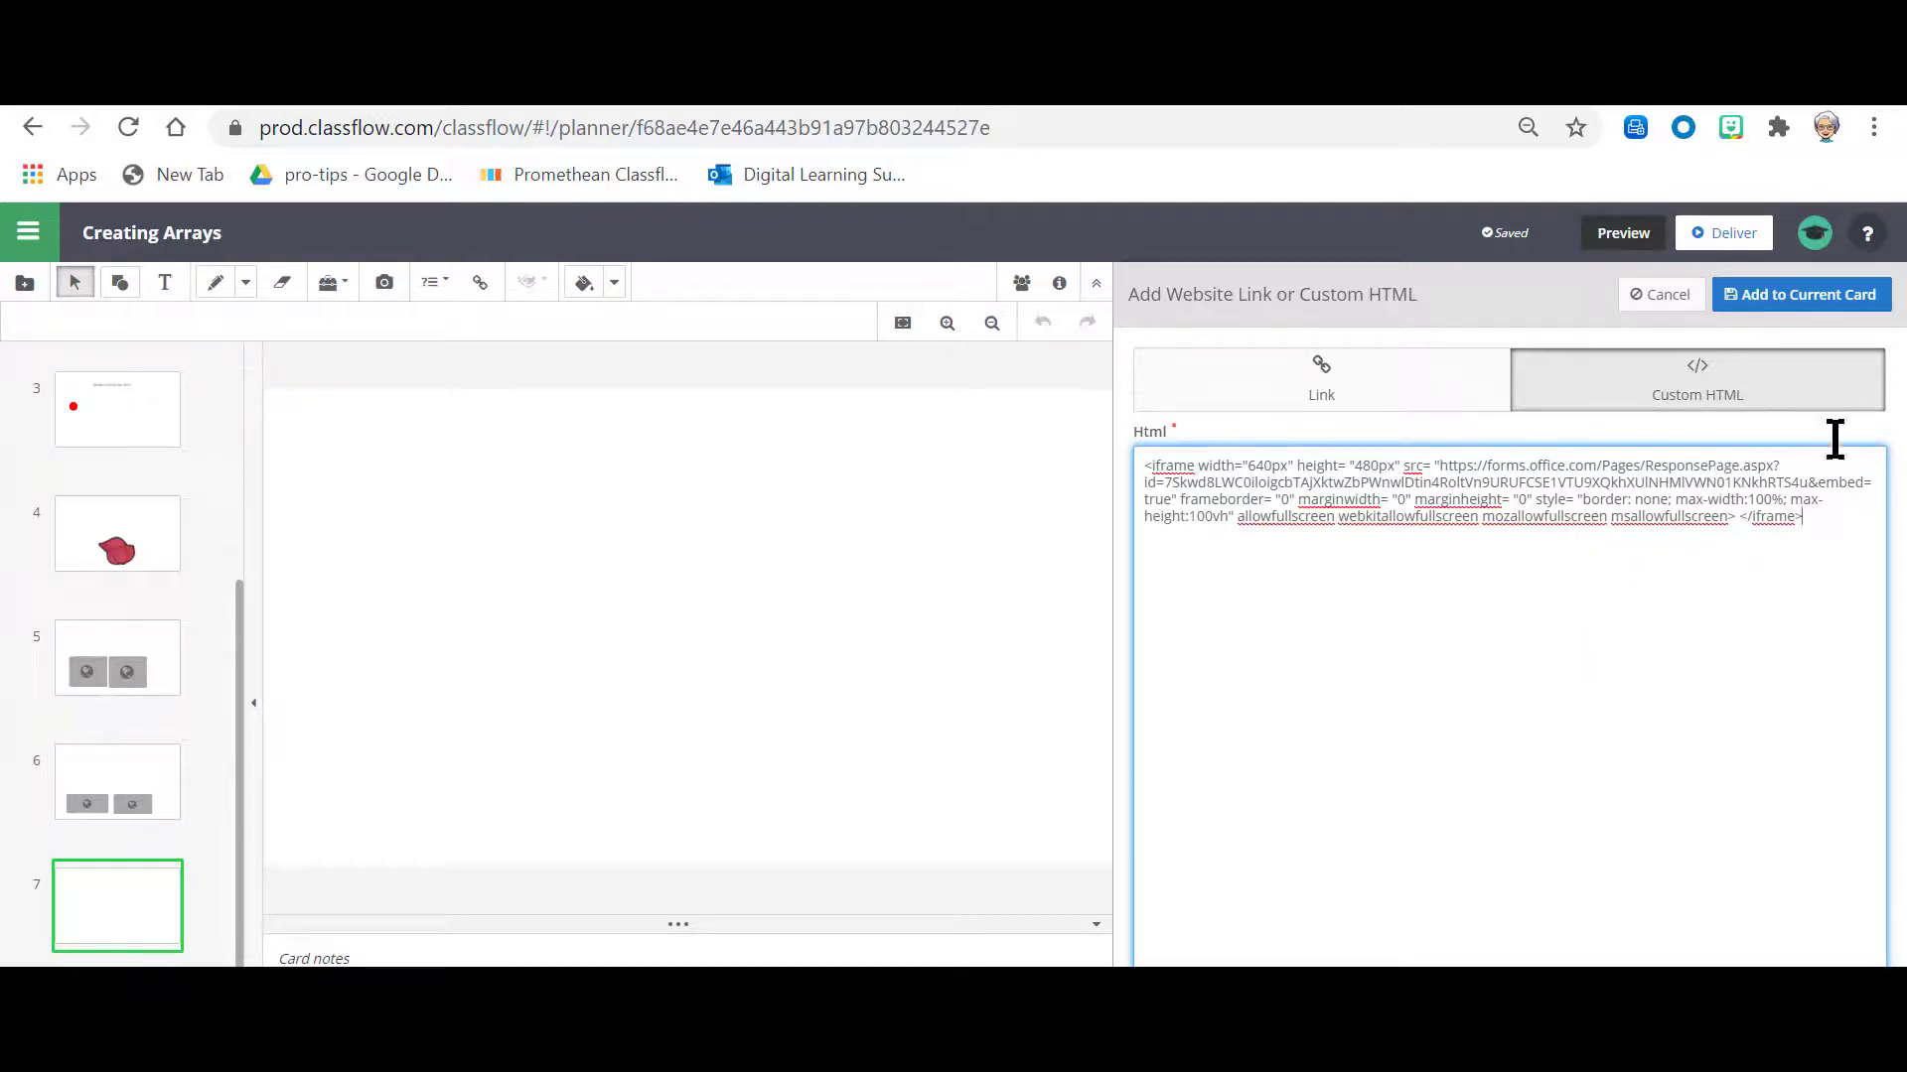
pyautogui.click(1775, 303)
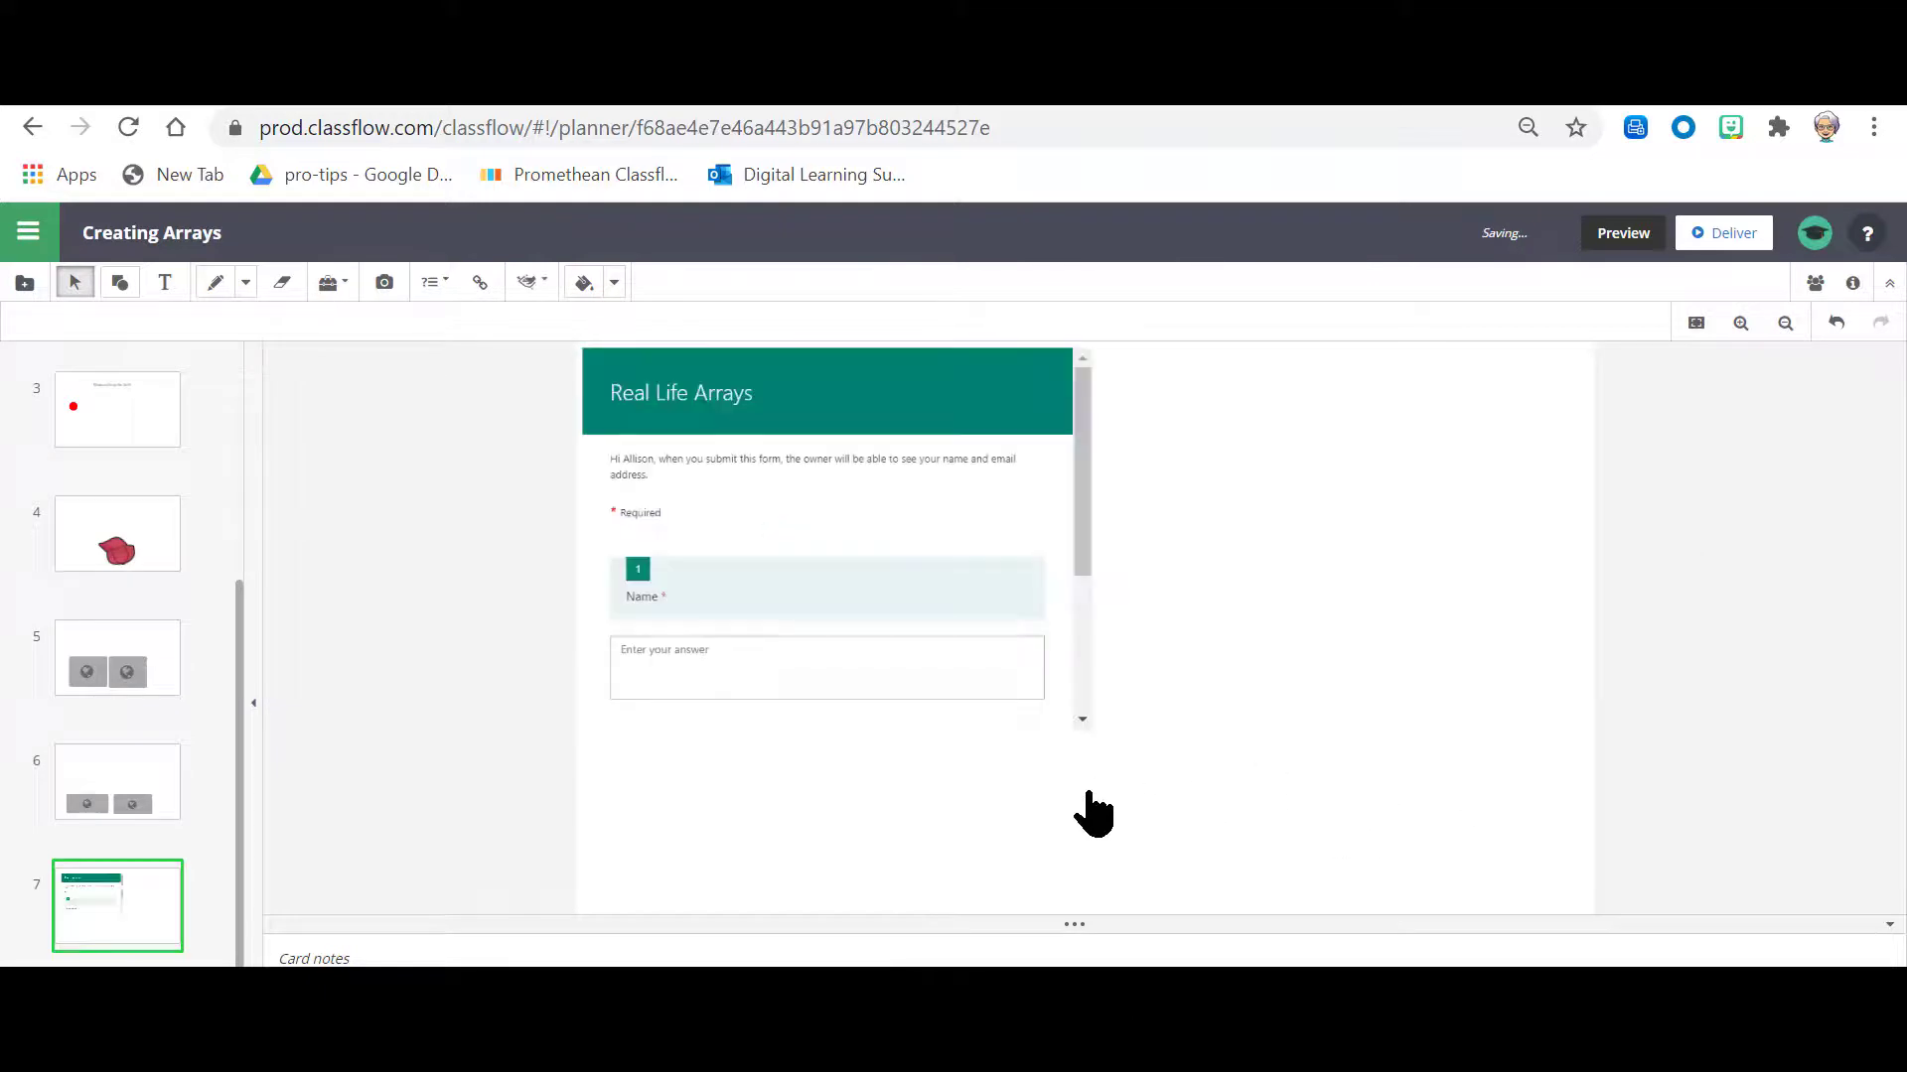
pyautogui.click(873, 536)
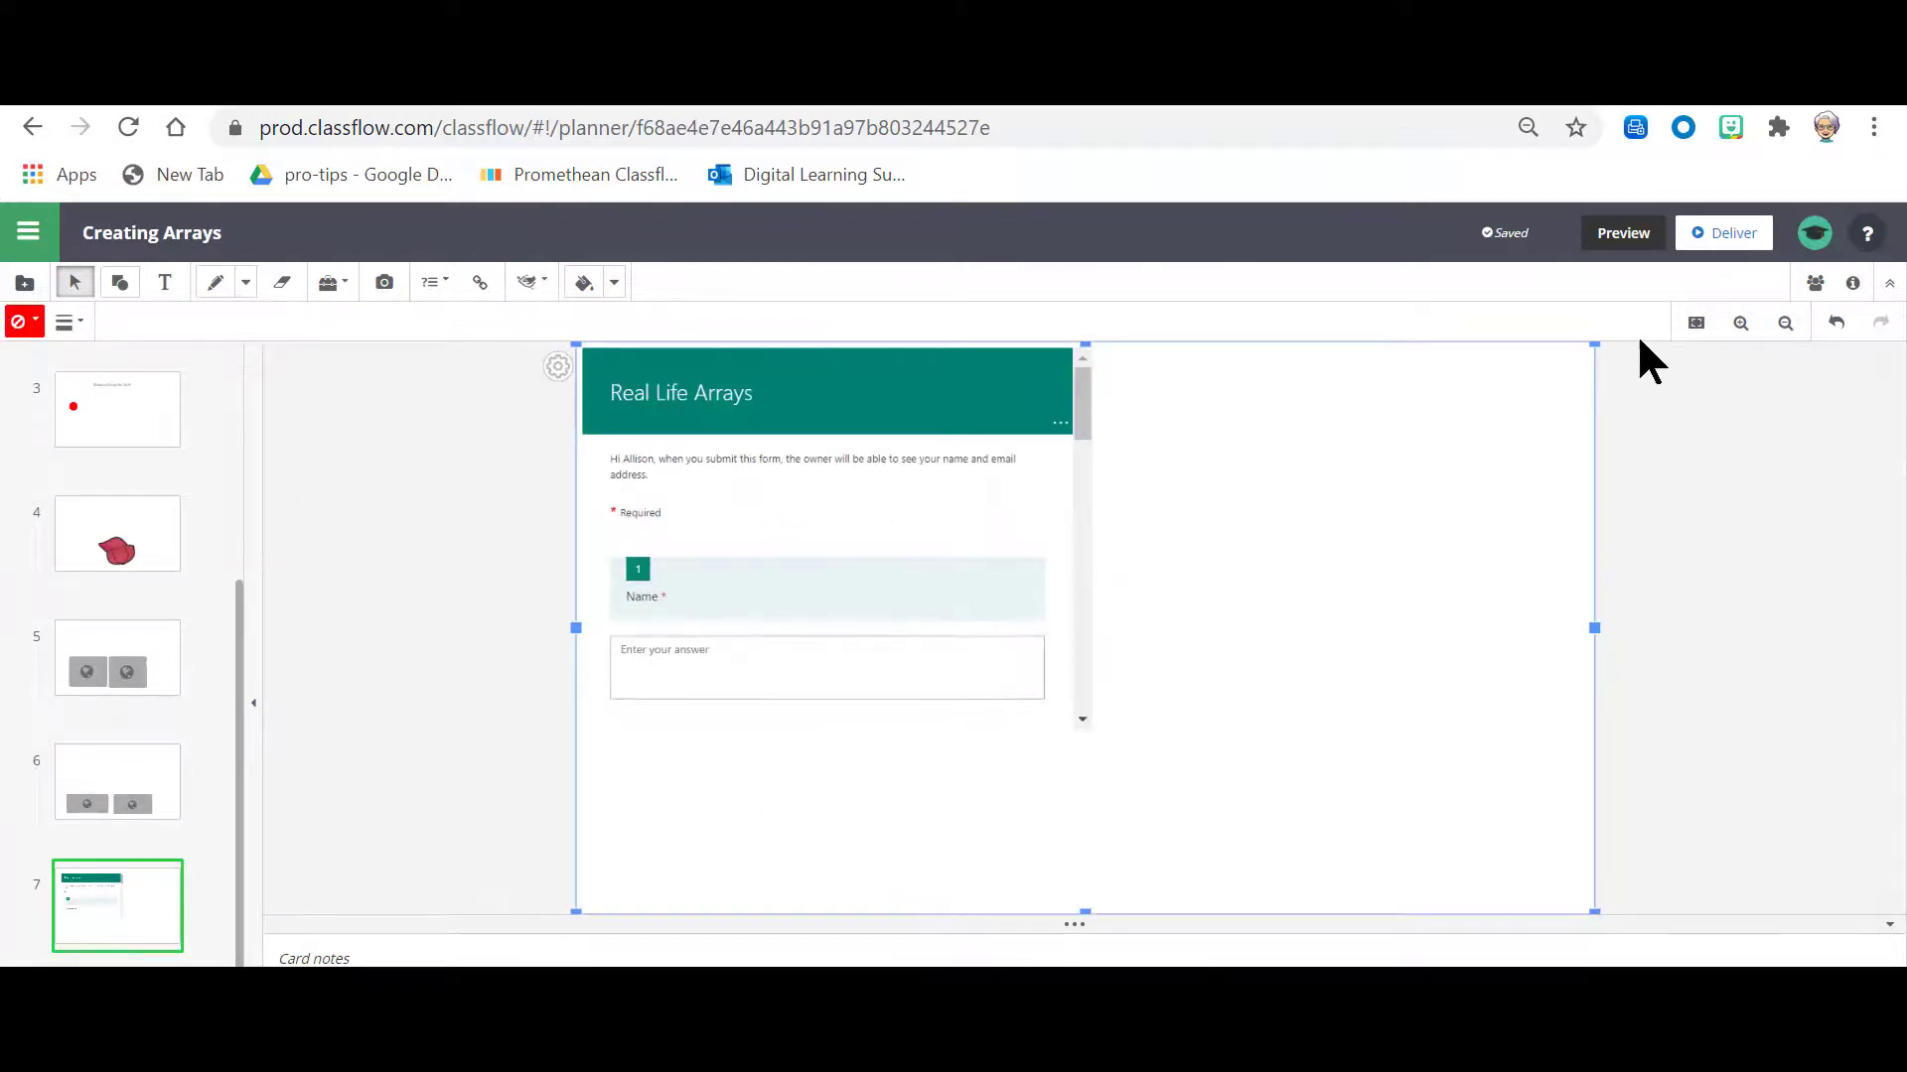
# Step: Preview card 7 and look through the embedded Real Life Arrays form from its title to the submit area
pyautogui.click(1612, 236)
pyautogui.scroll(-2, 854, 501)
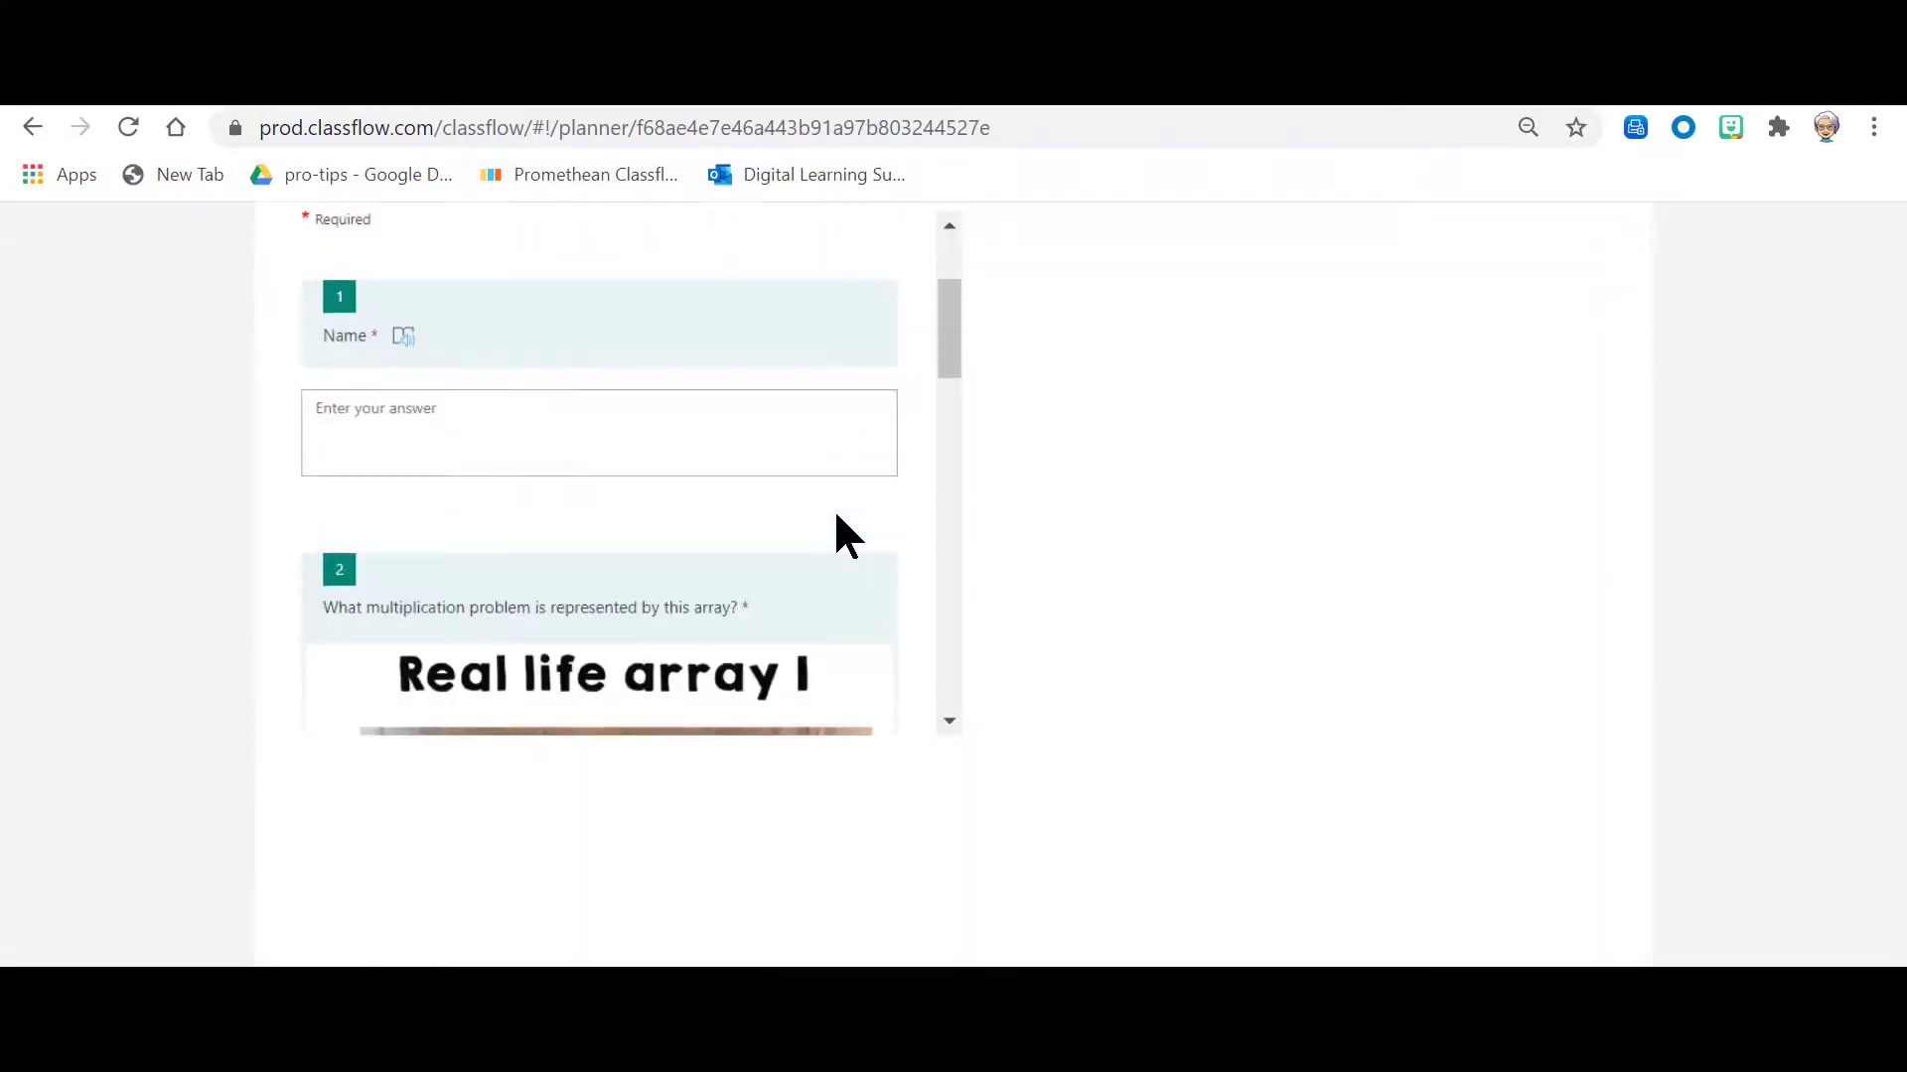
pyautogui.scroll(-9, 834, 511)
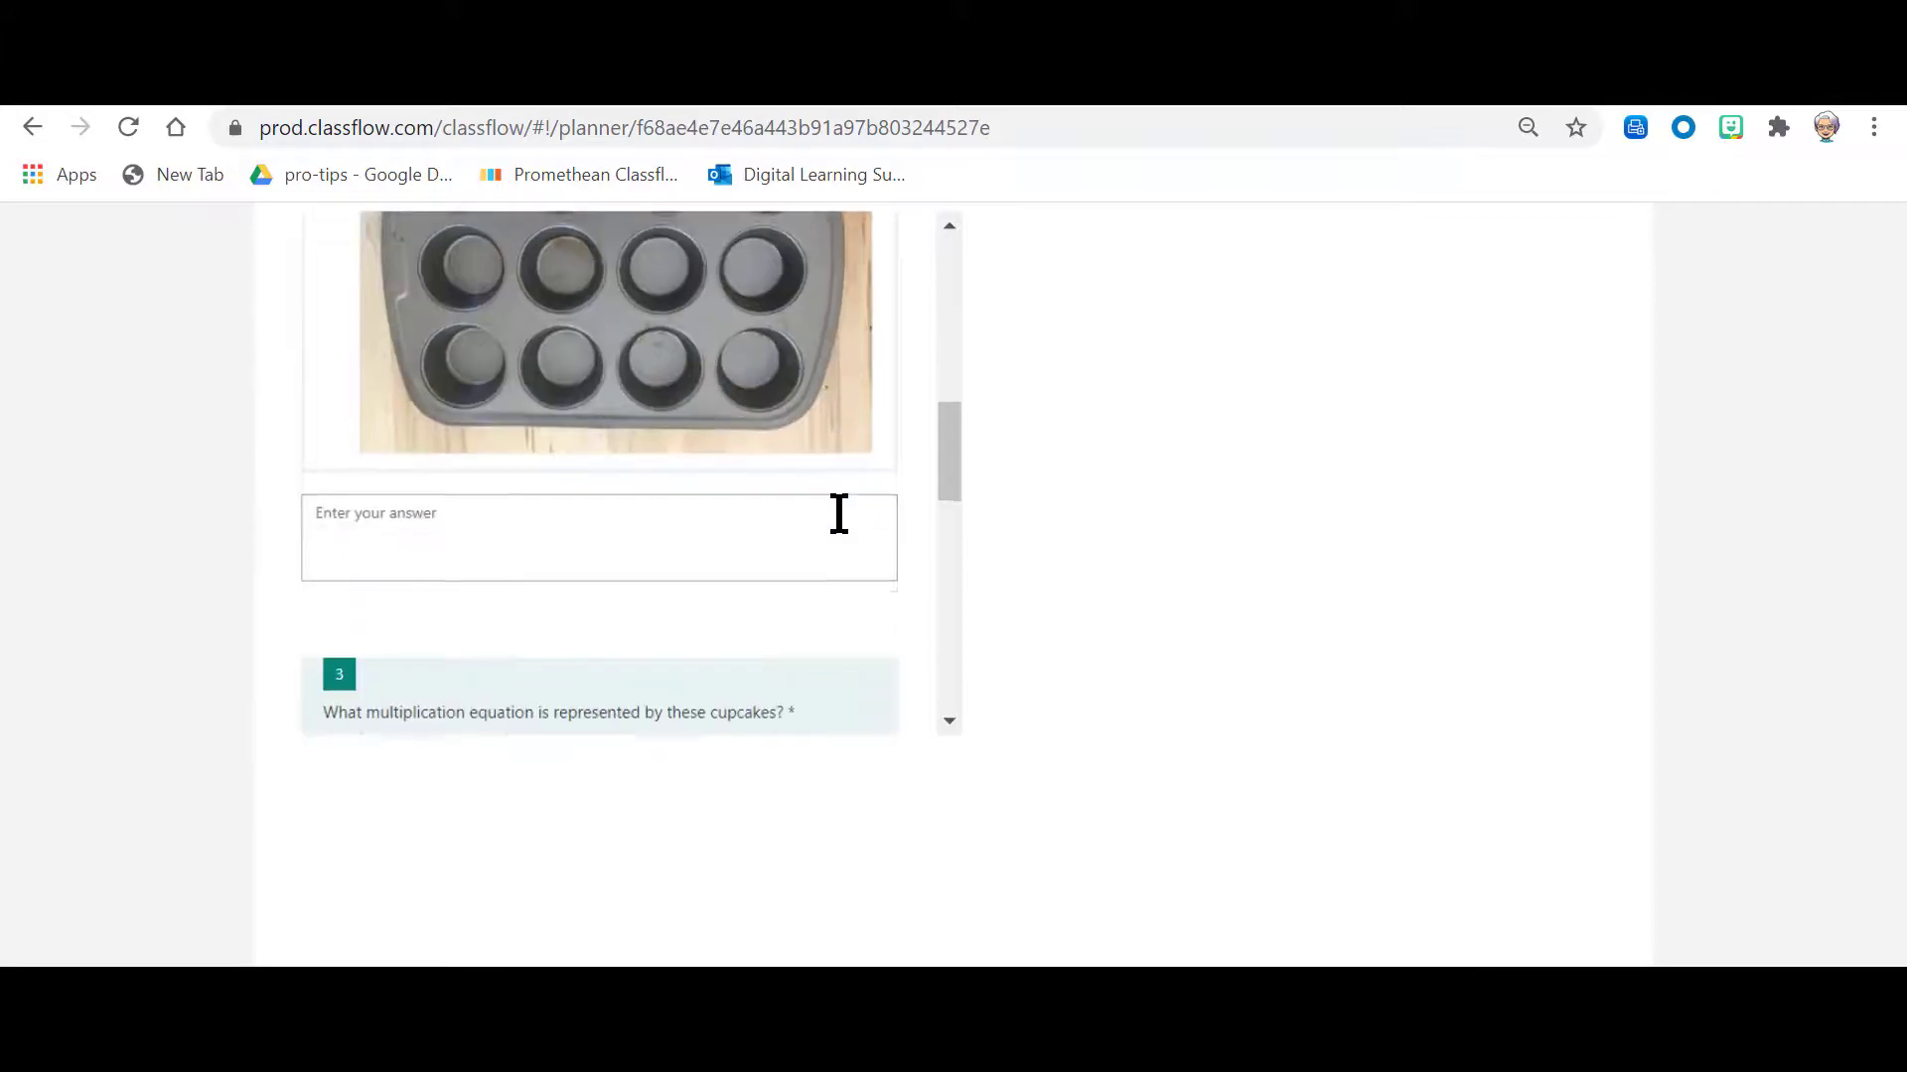
pyautogui.scroll(-7, 839, 514)
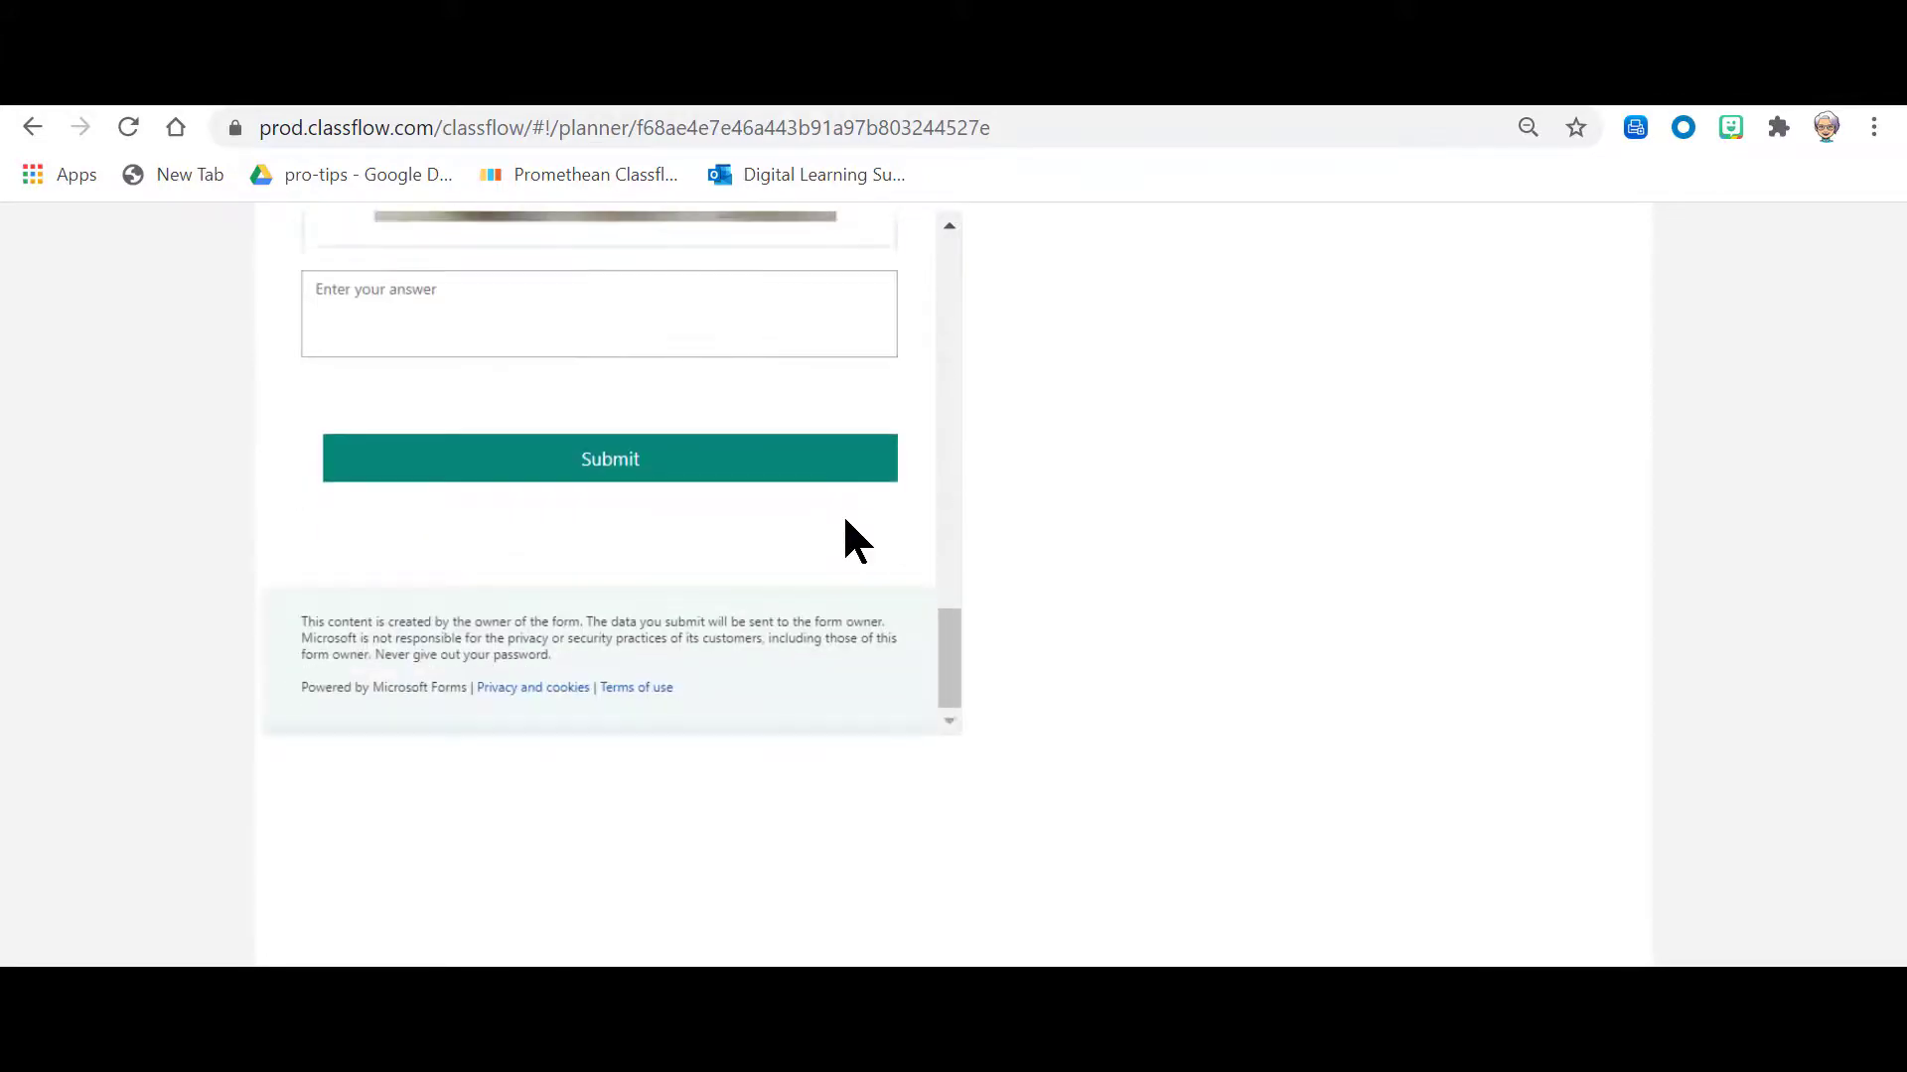
pyautogui.scroll(15, 845, 520)
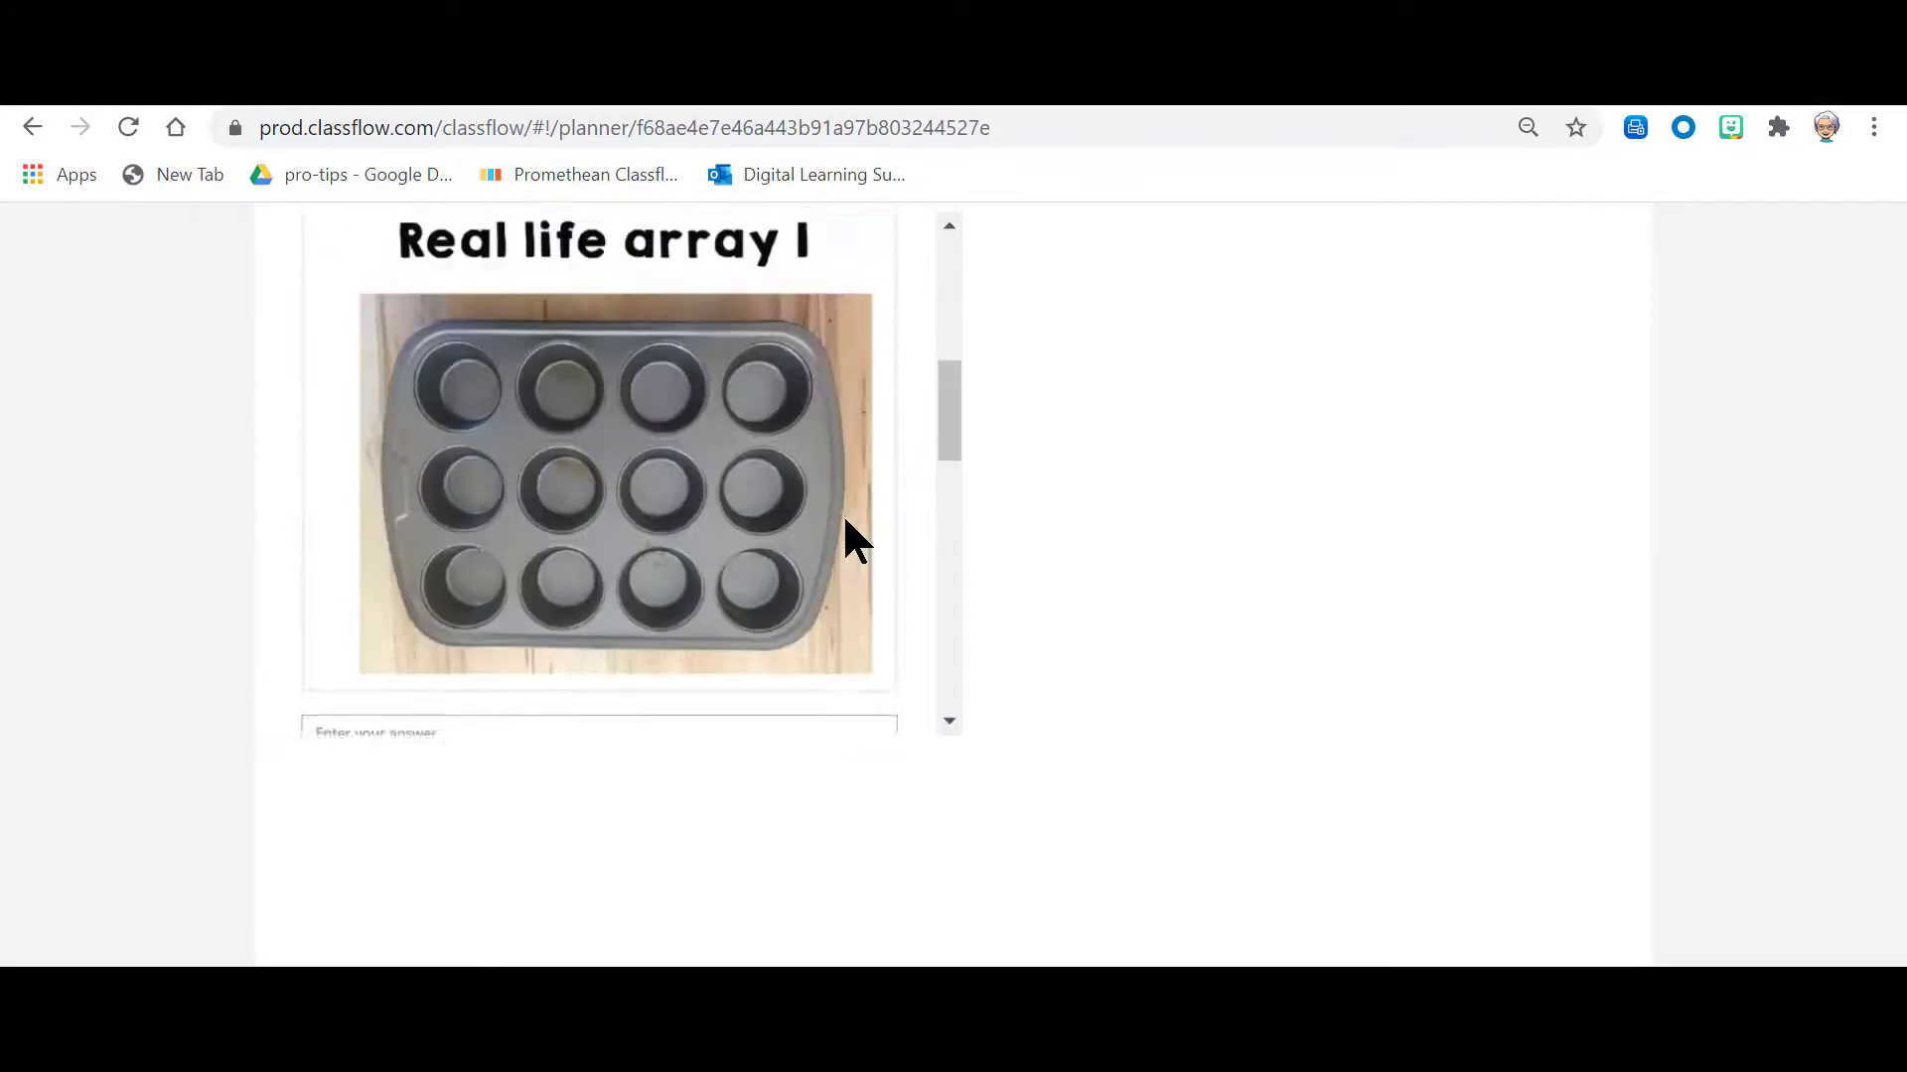
pyautogui.scroll(3, 804, 442)
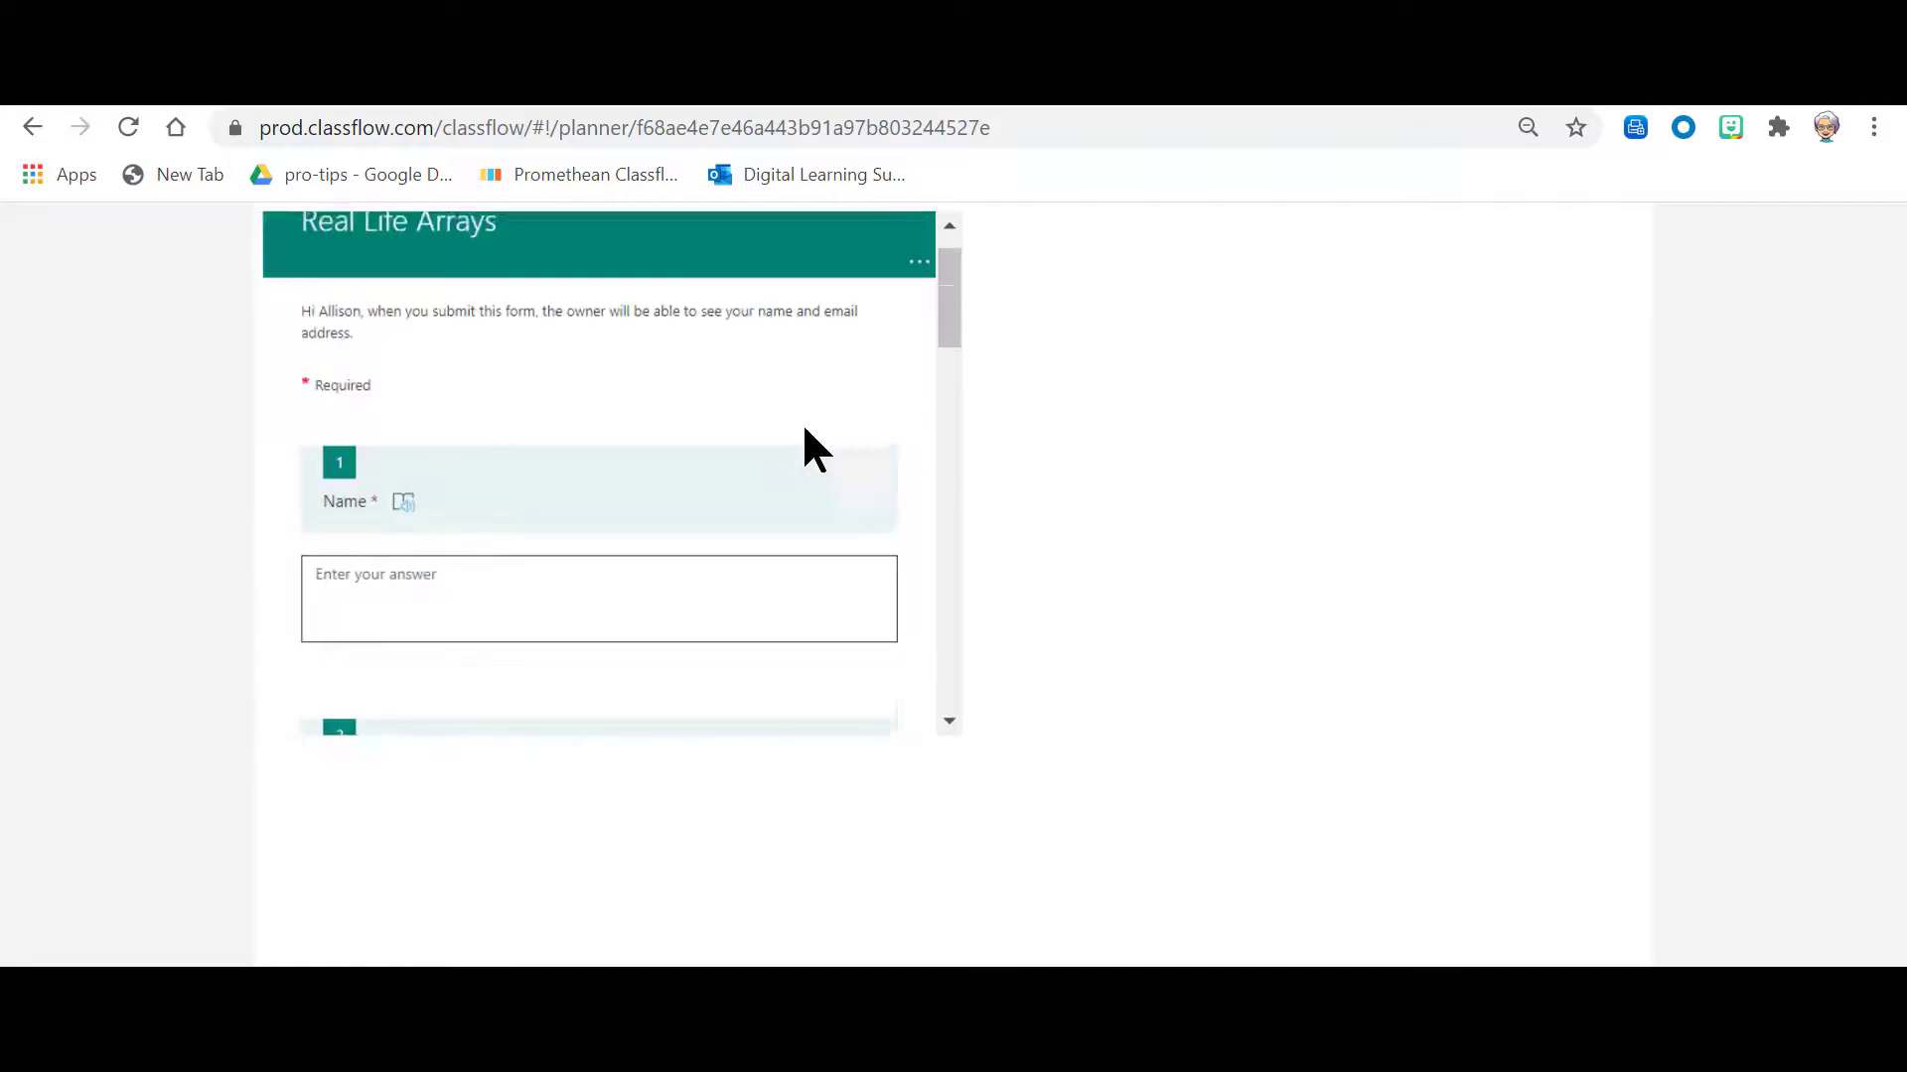
# Step: Review the embedded form's array questions in the card 7 preview and return to the lesson editor
pyautogui.scroll(-3, 838, 414)
pyautogui.scroll(-10, 601, 393)
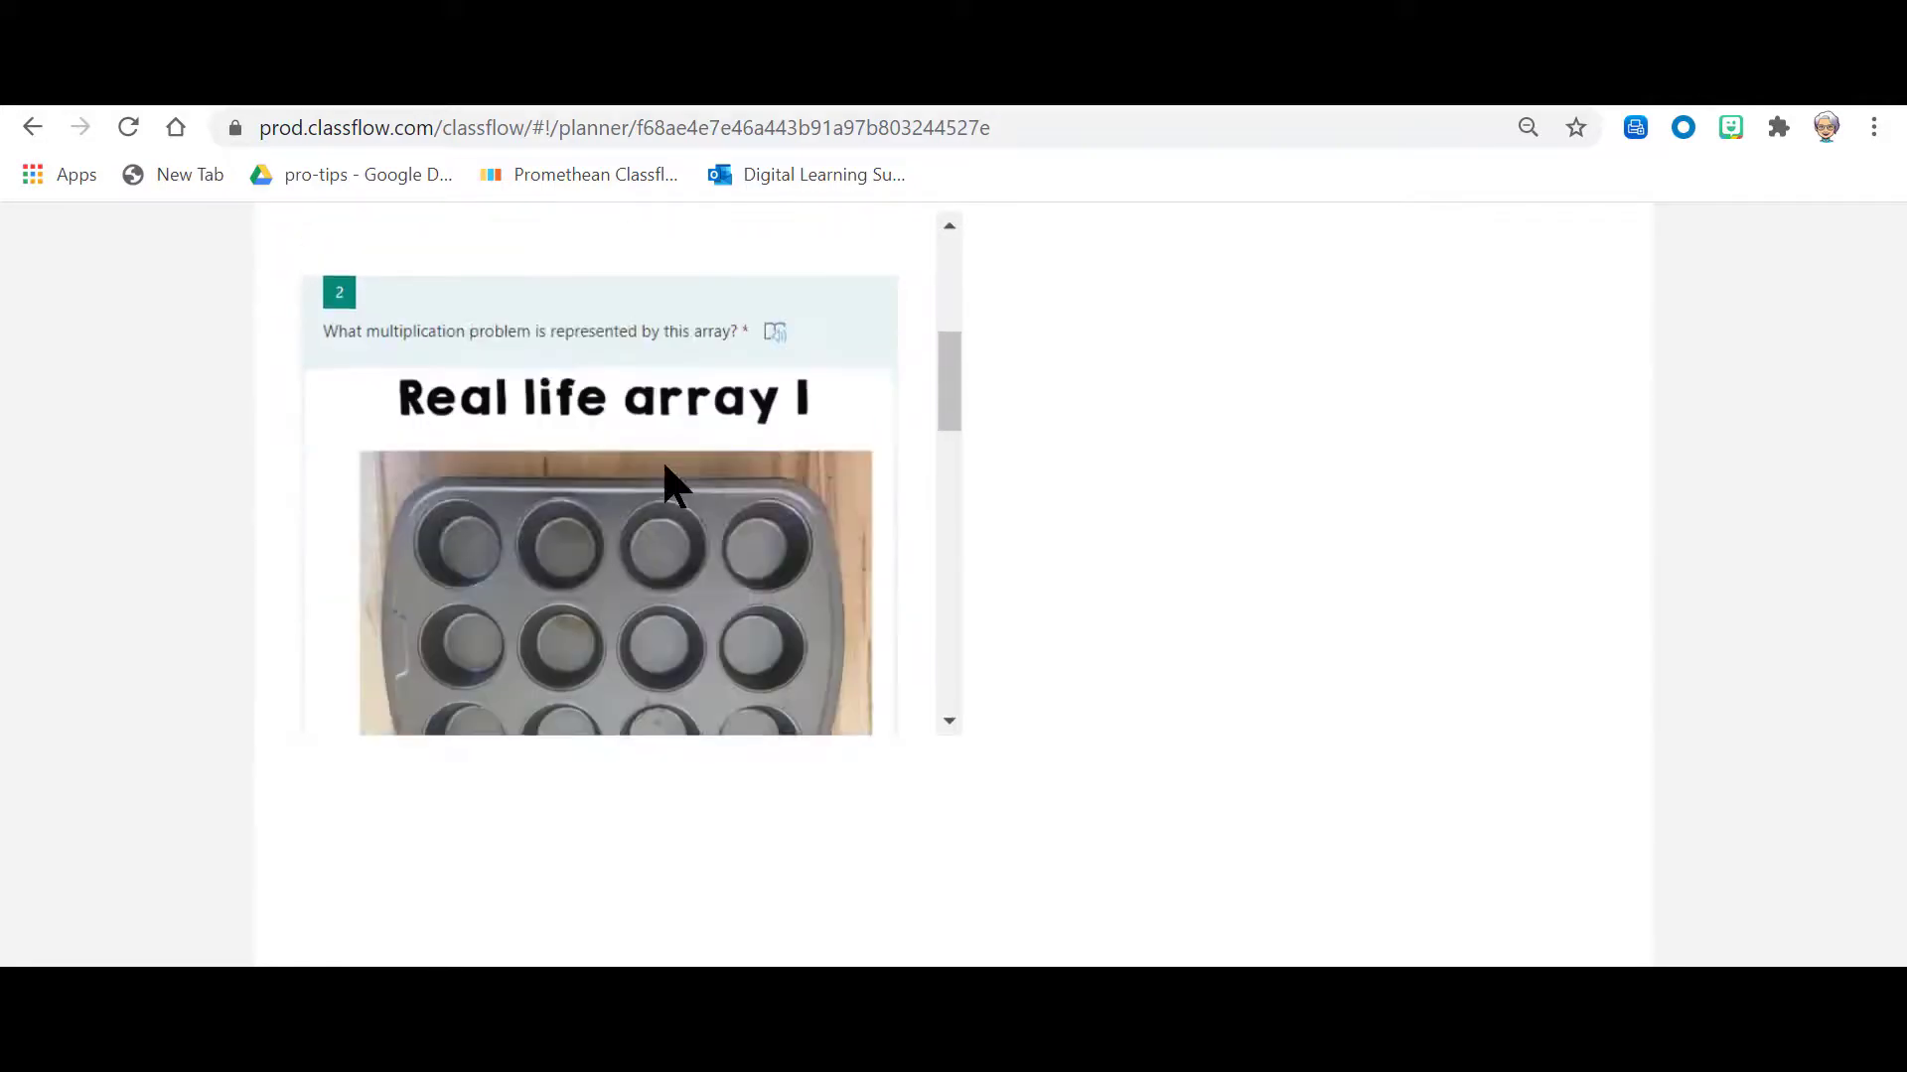
pyautogui.scroll(-5, 685, 603)
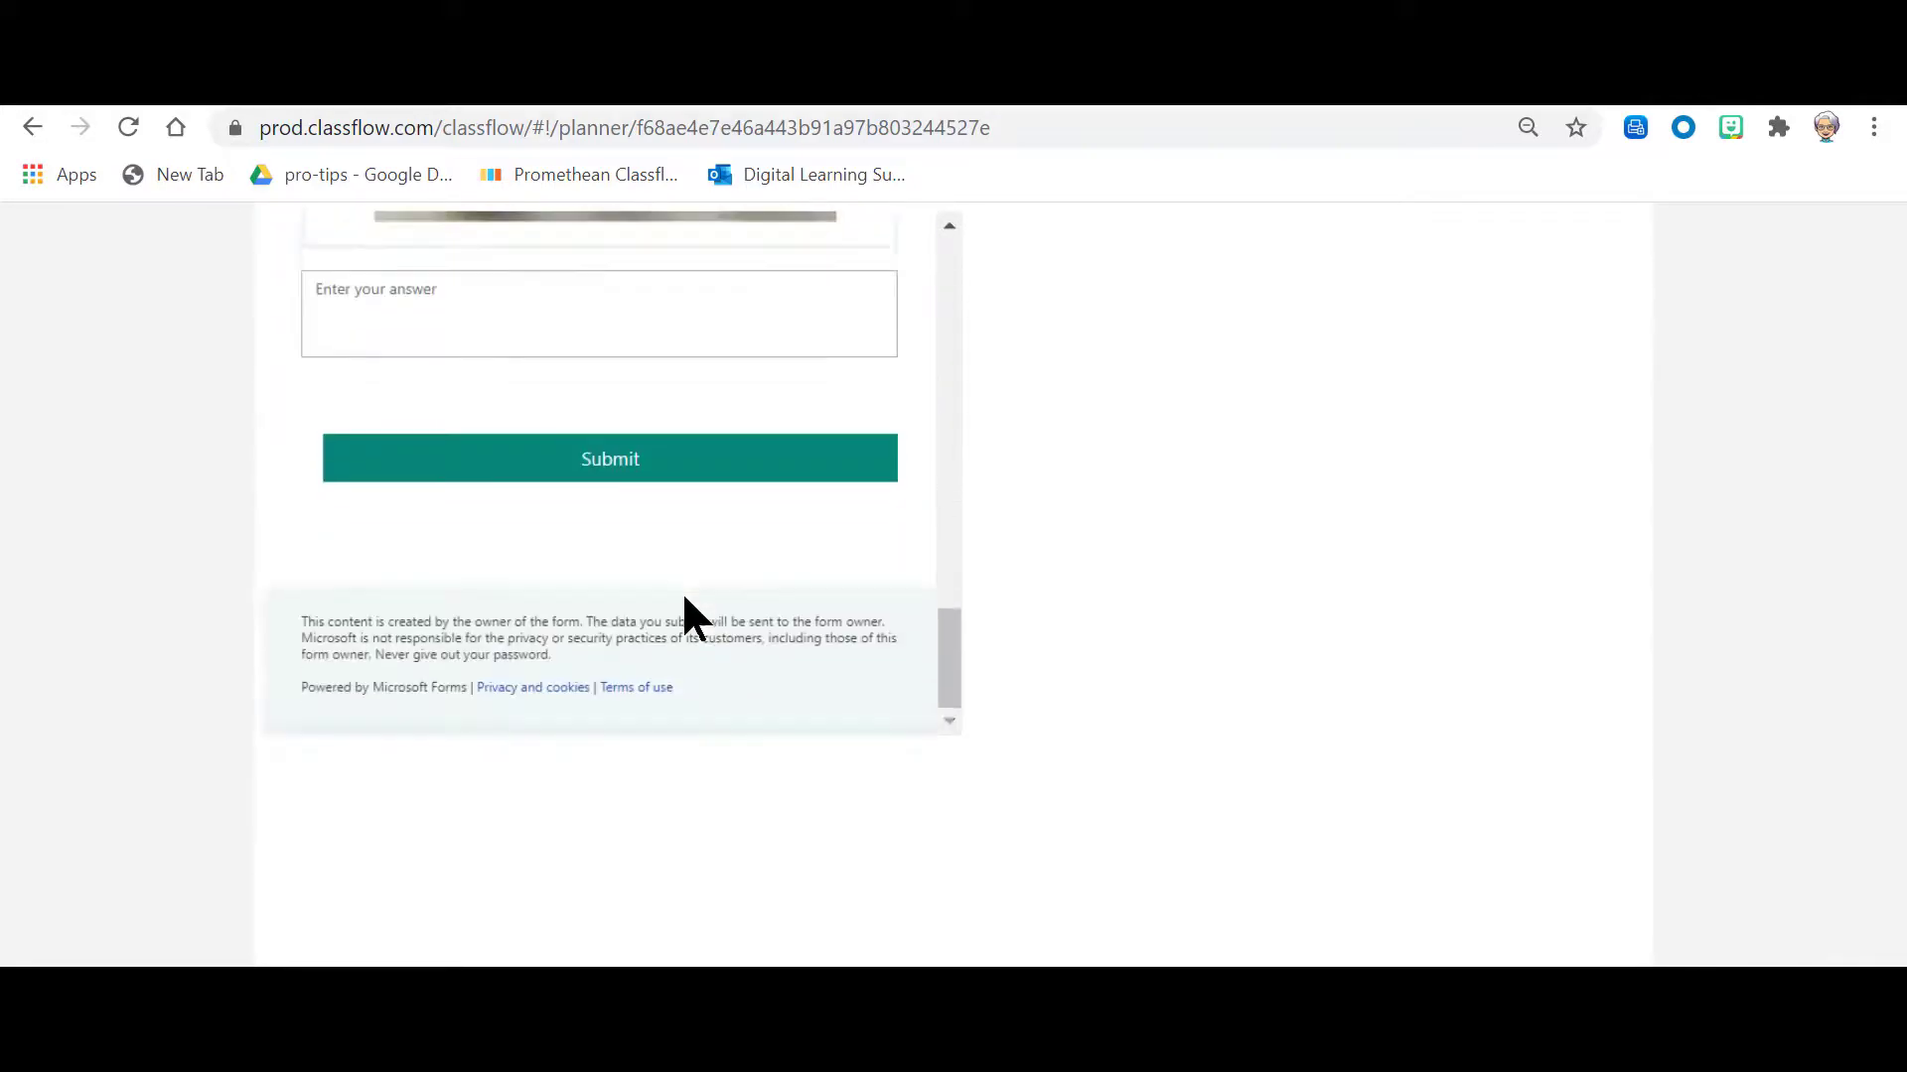
pyautogui.scroll(5, 701, 596)
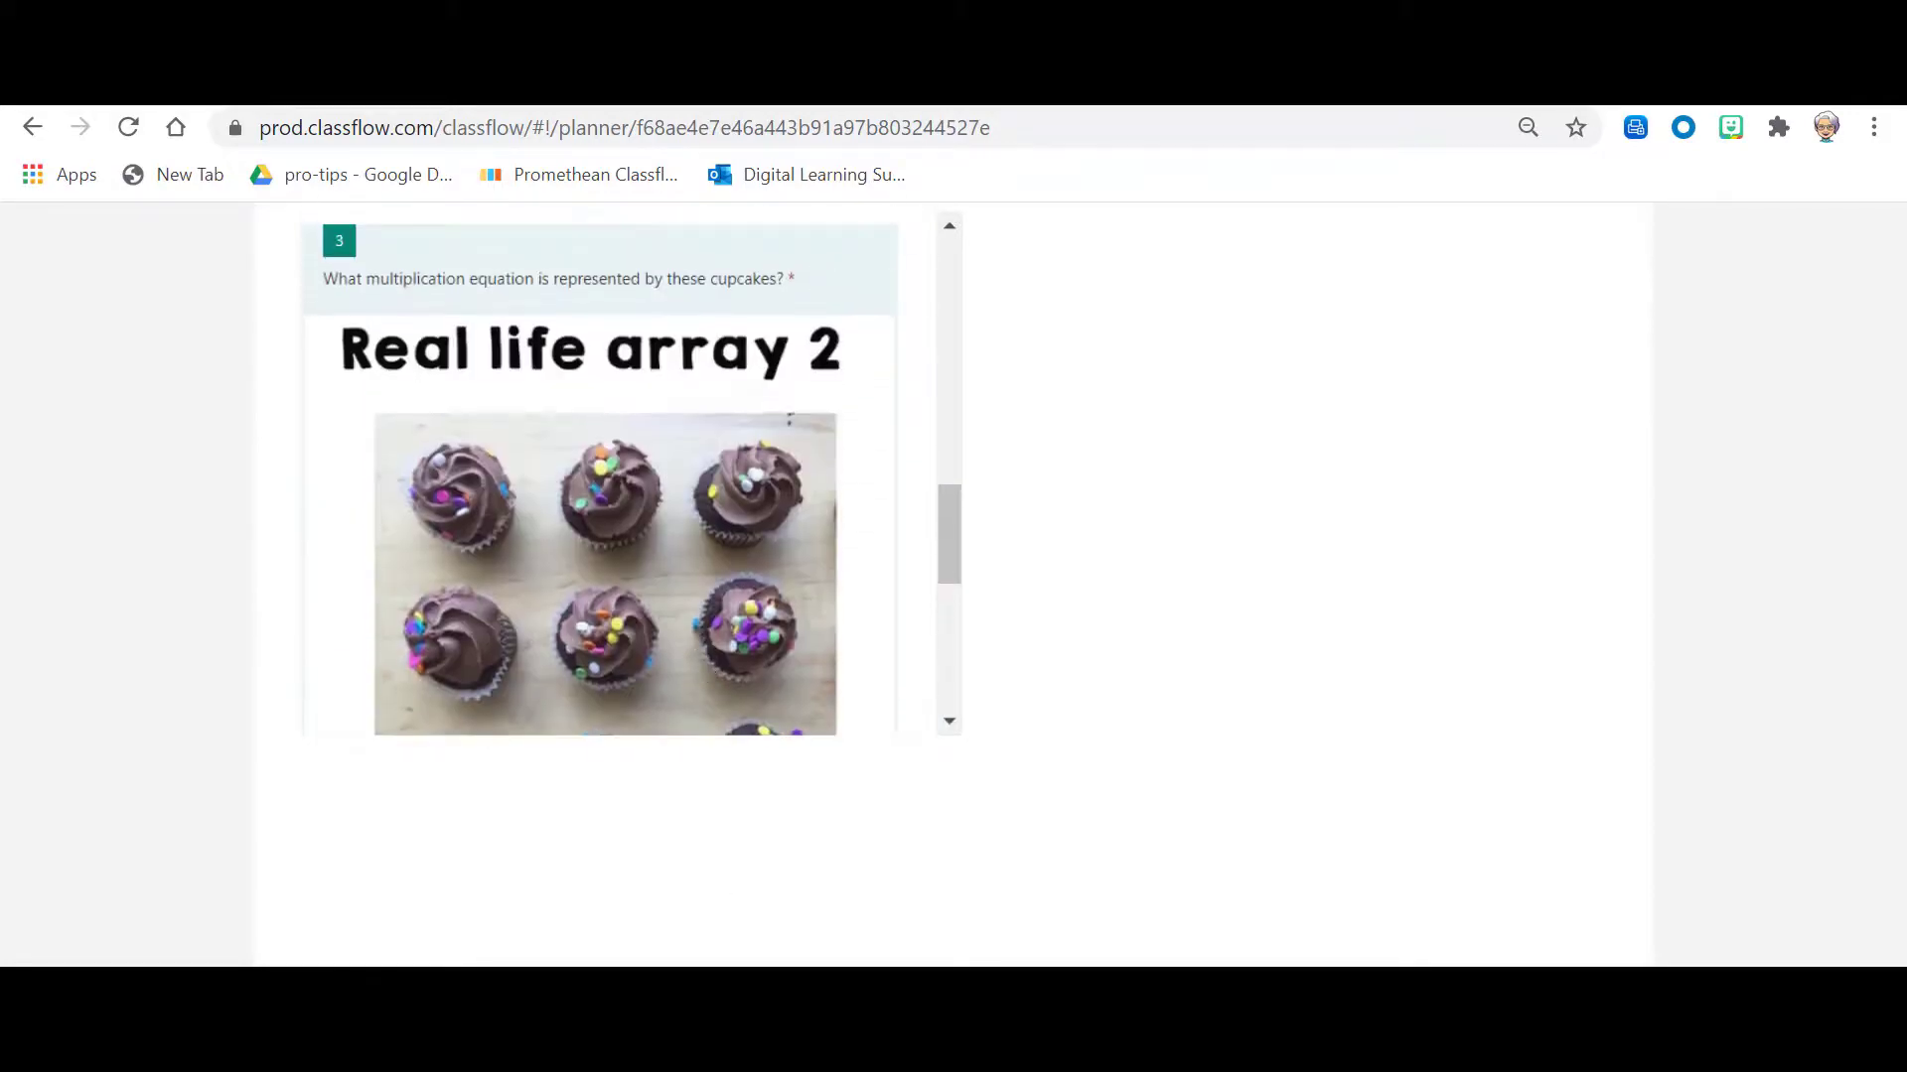
pyautogui.click(139, 965)
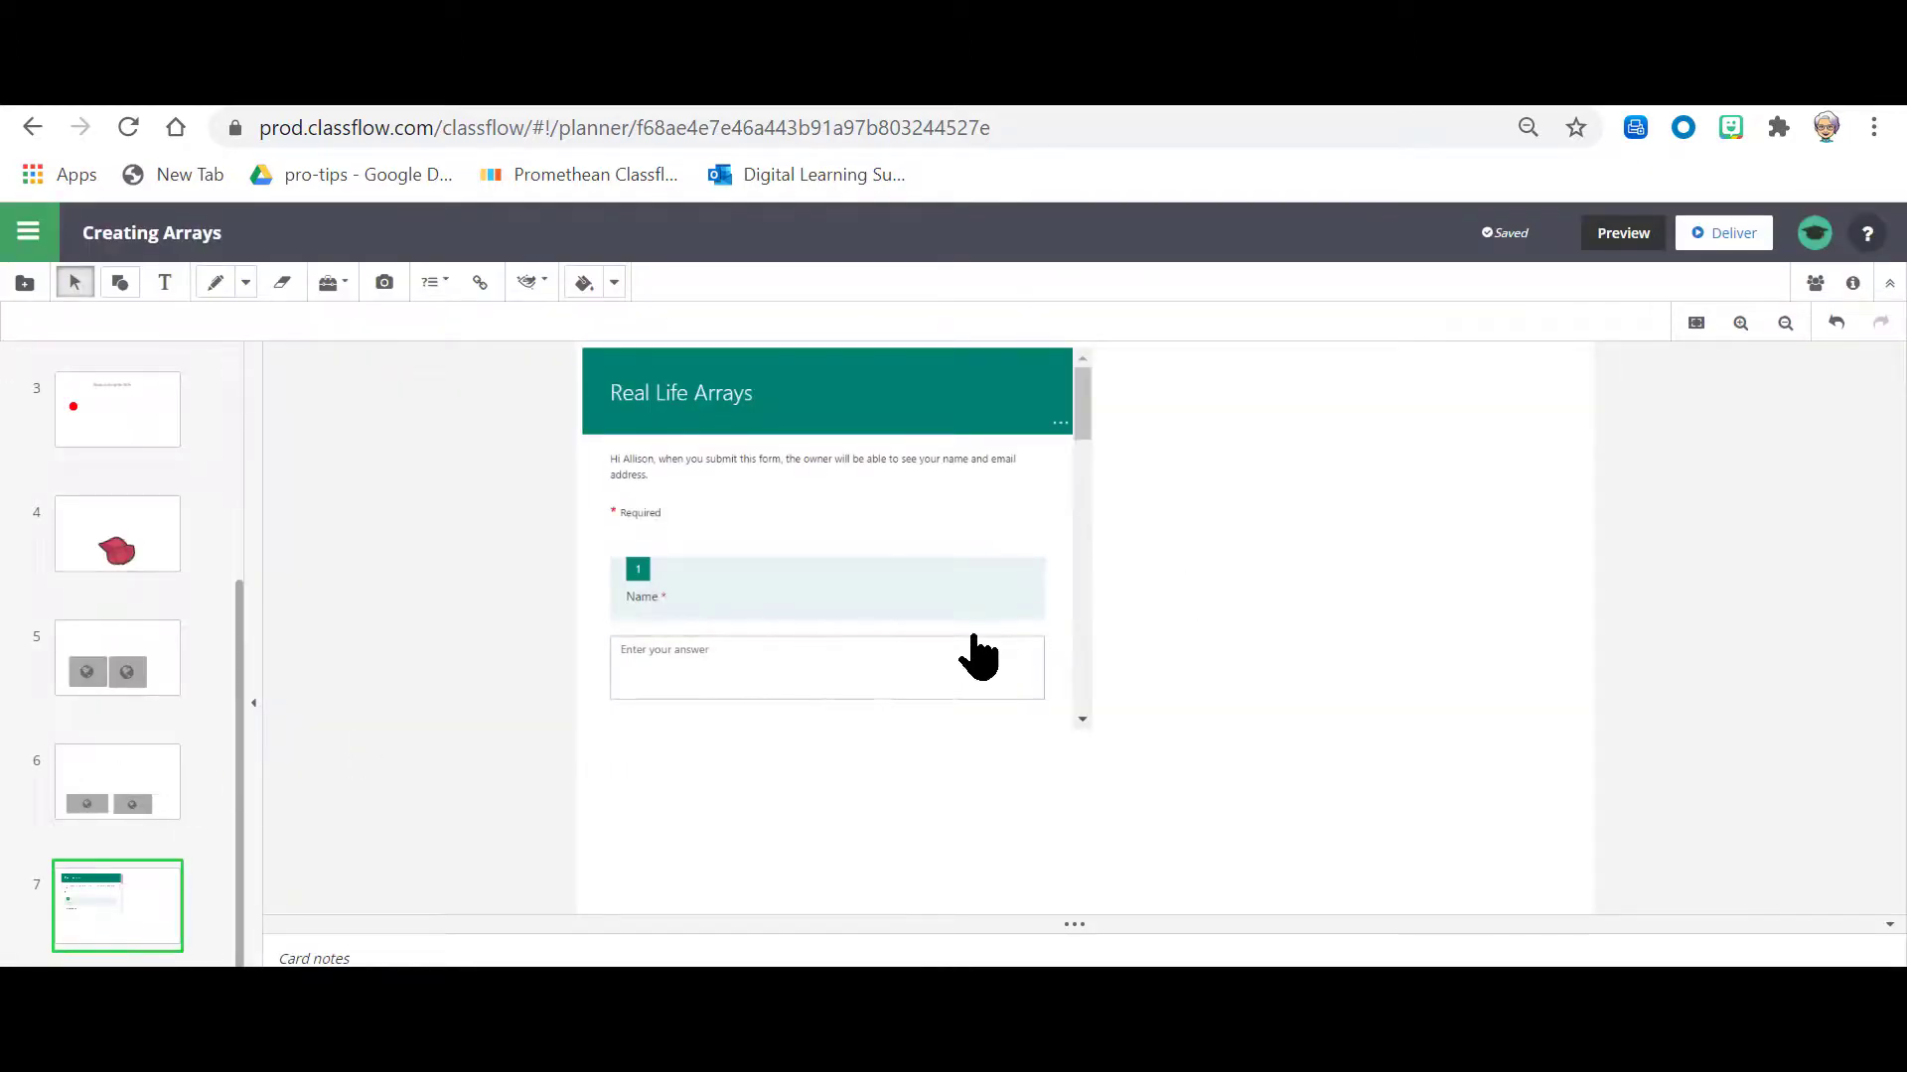
# Step: Try to enlarge the embedded form on card 7 by stretching its frame beyond the card's lower corner
pyautogui.click(1073, 759)
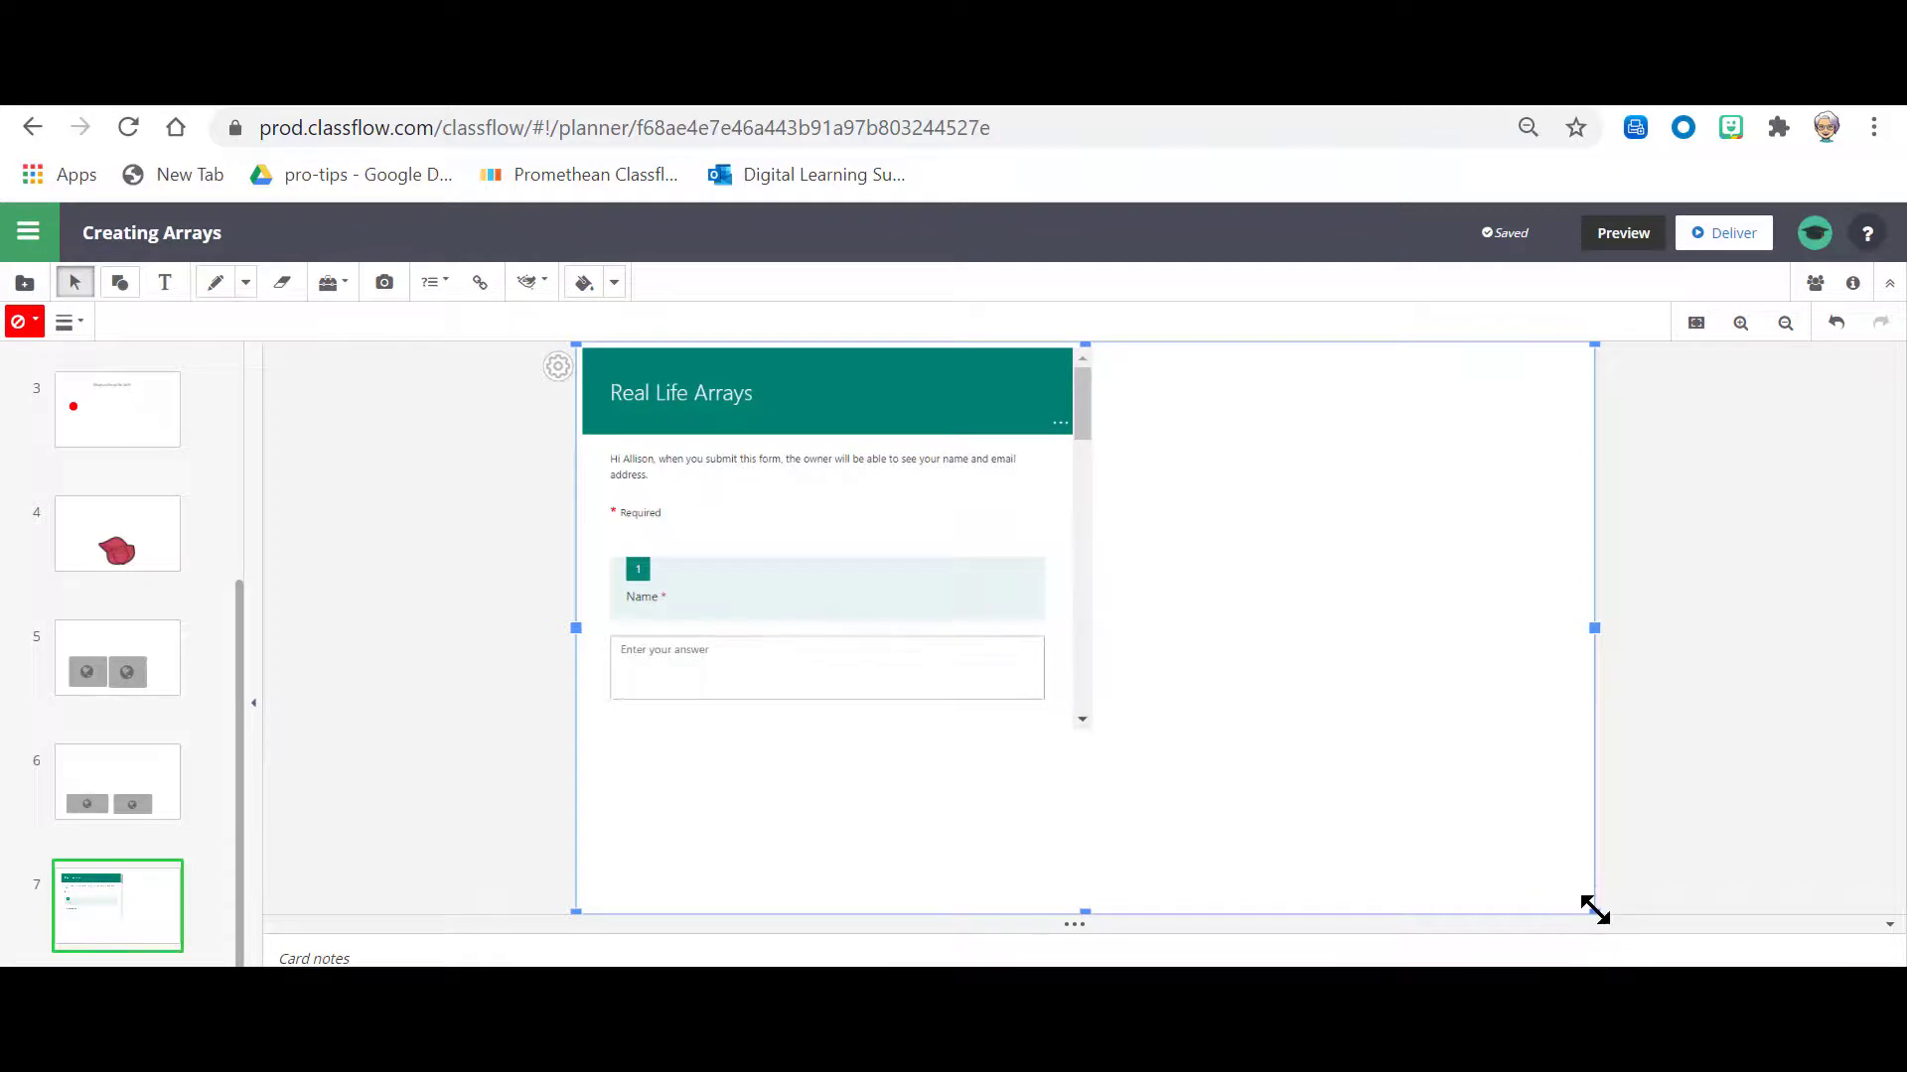
pyautogui.moveTo(1594, 910); pyautogui.dragTo(1691, 975)
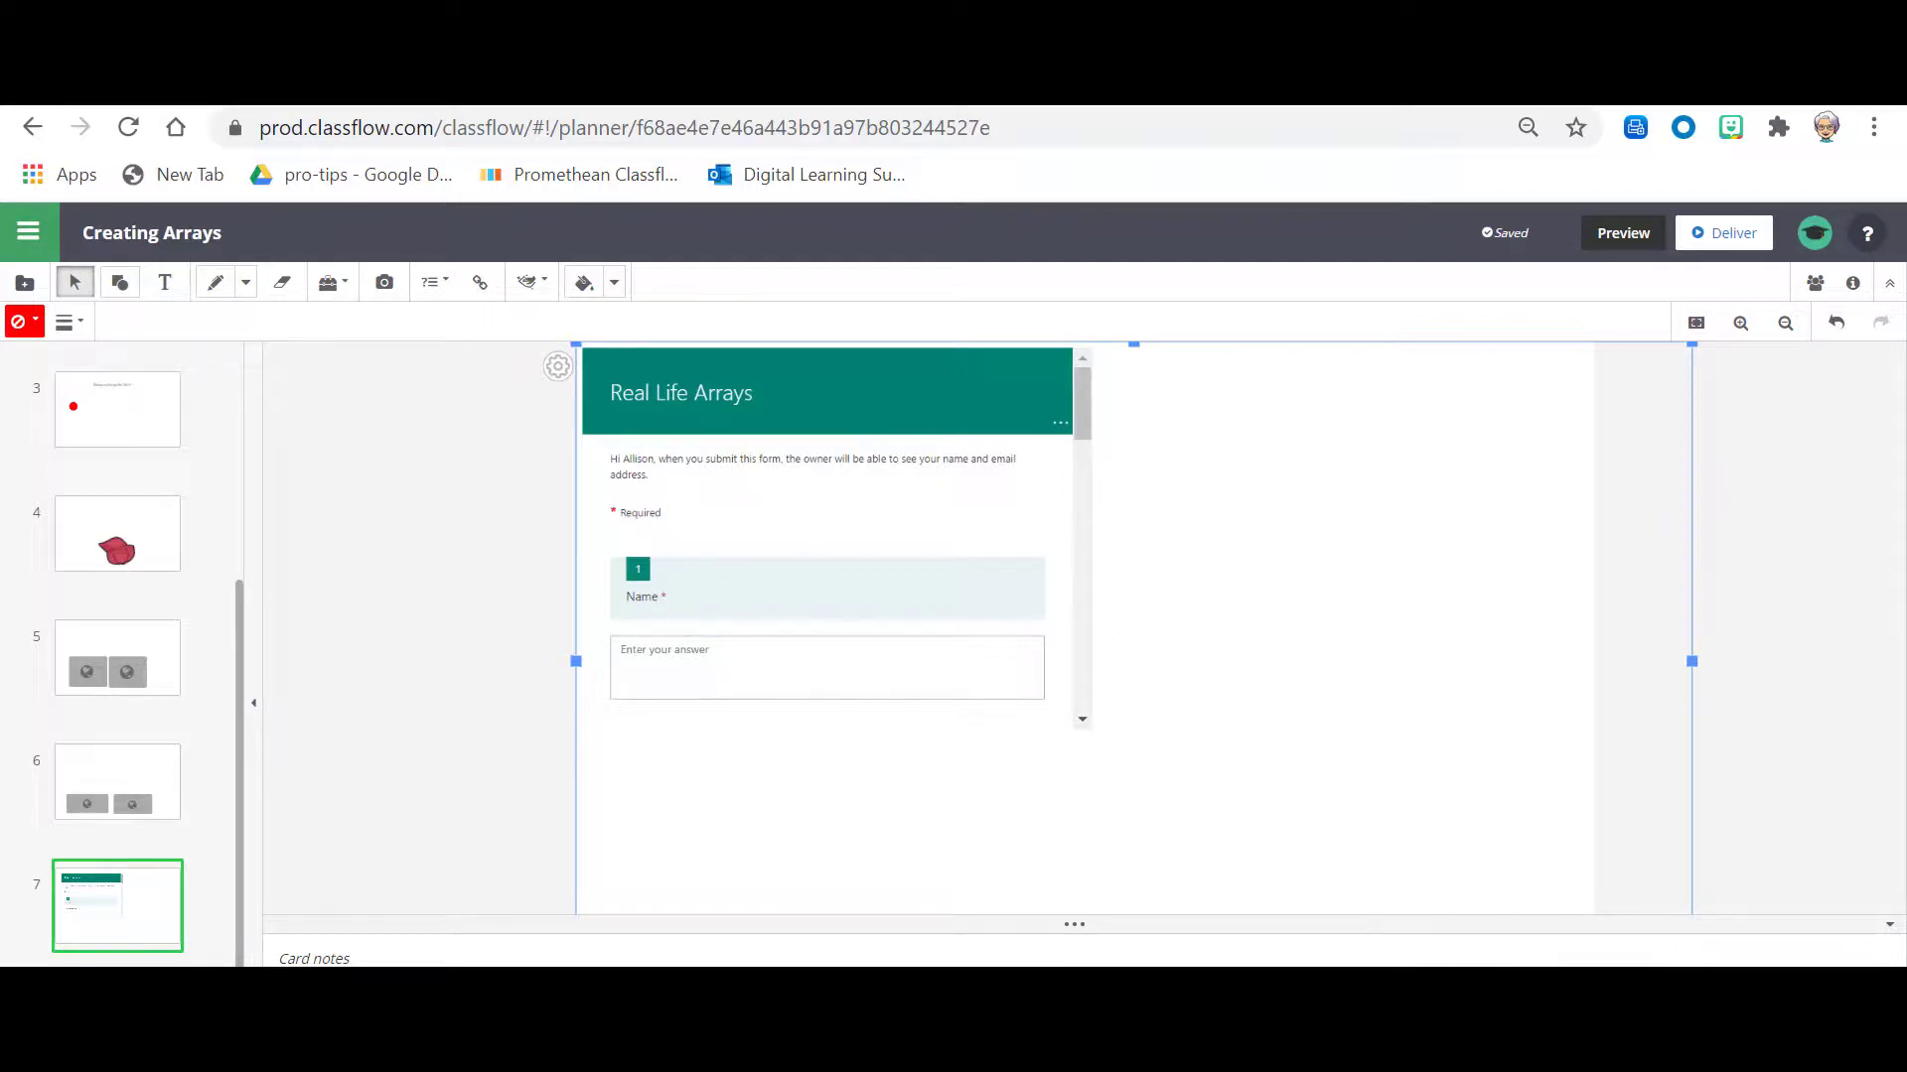
pyautogui.click(981, 651)
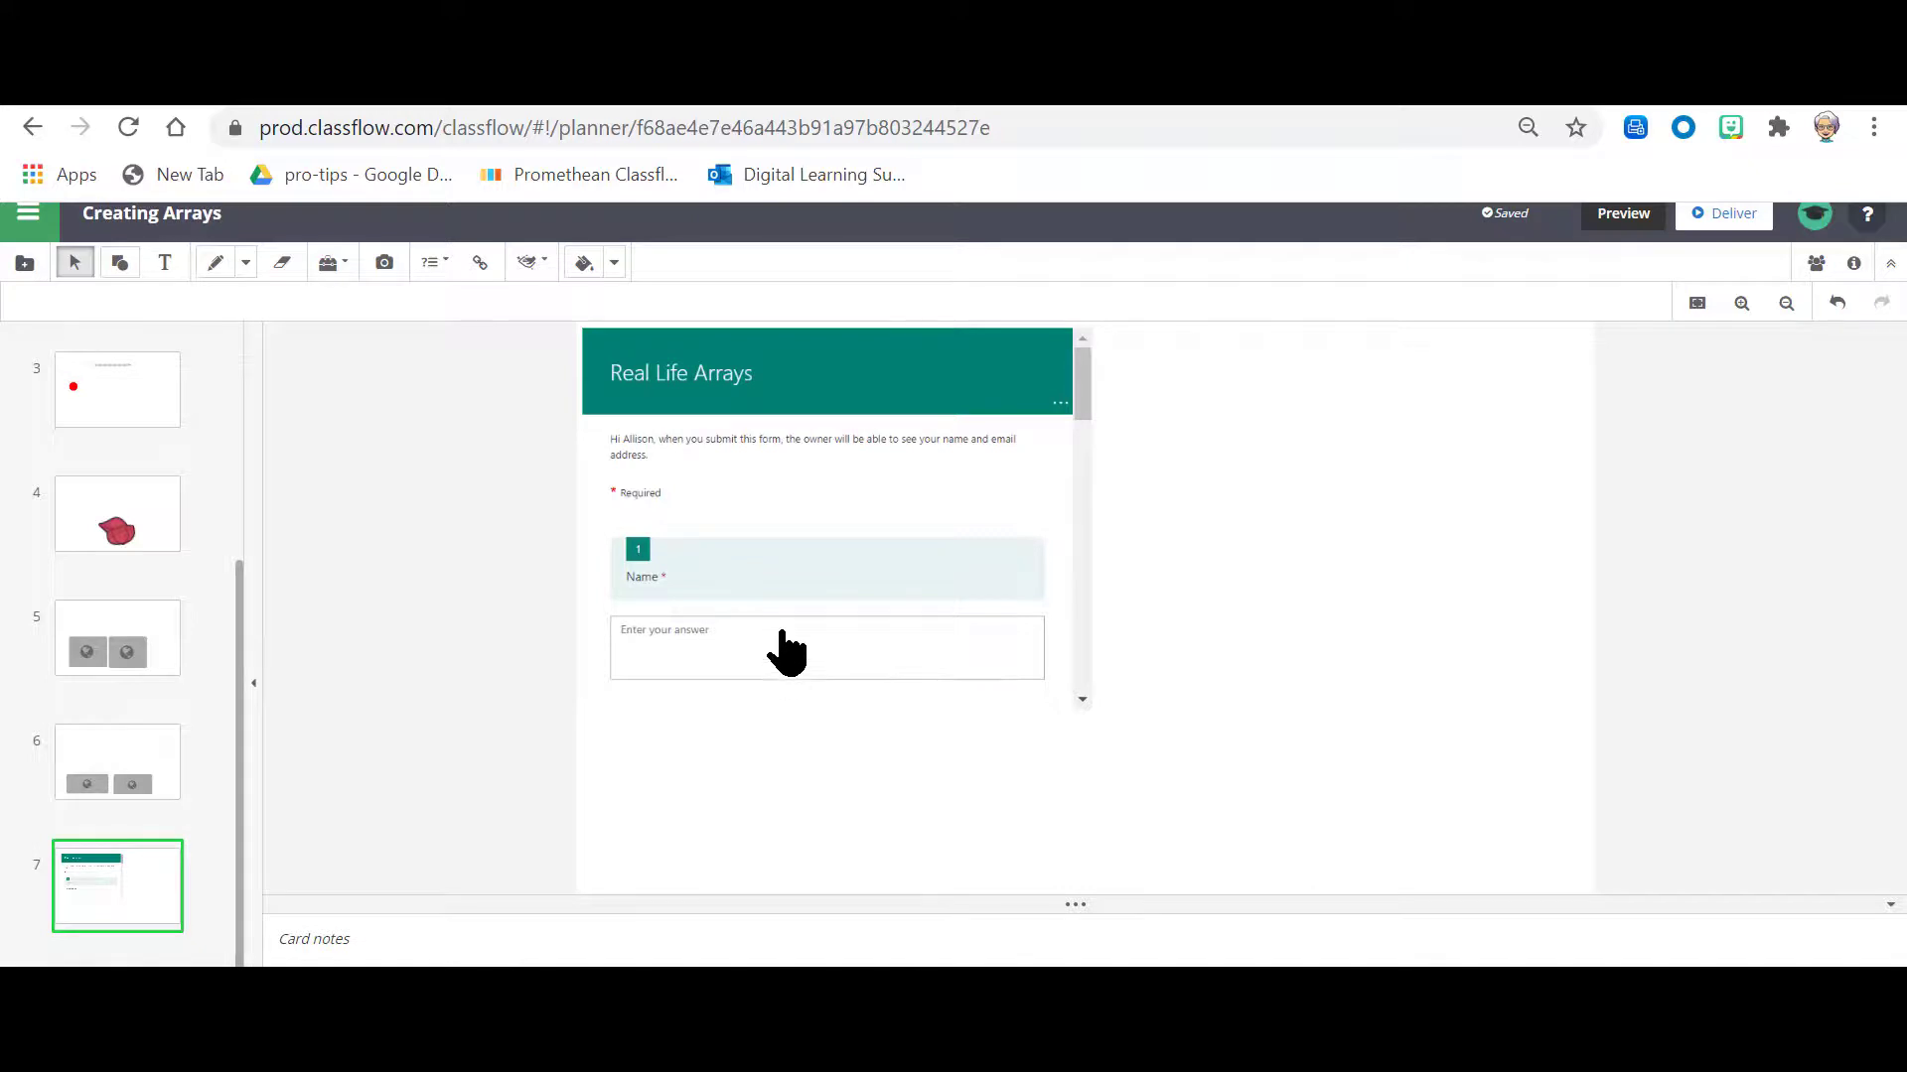
# Step: Add a new blank card after card 7 of the Creating Arrays lesson
pyautogui.moveTo(140, 930)
pyautogui.click(141, 882)
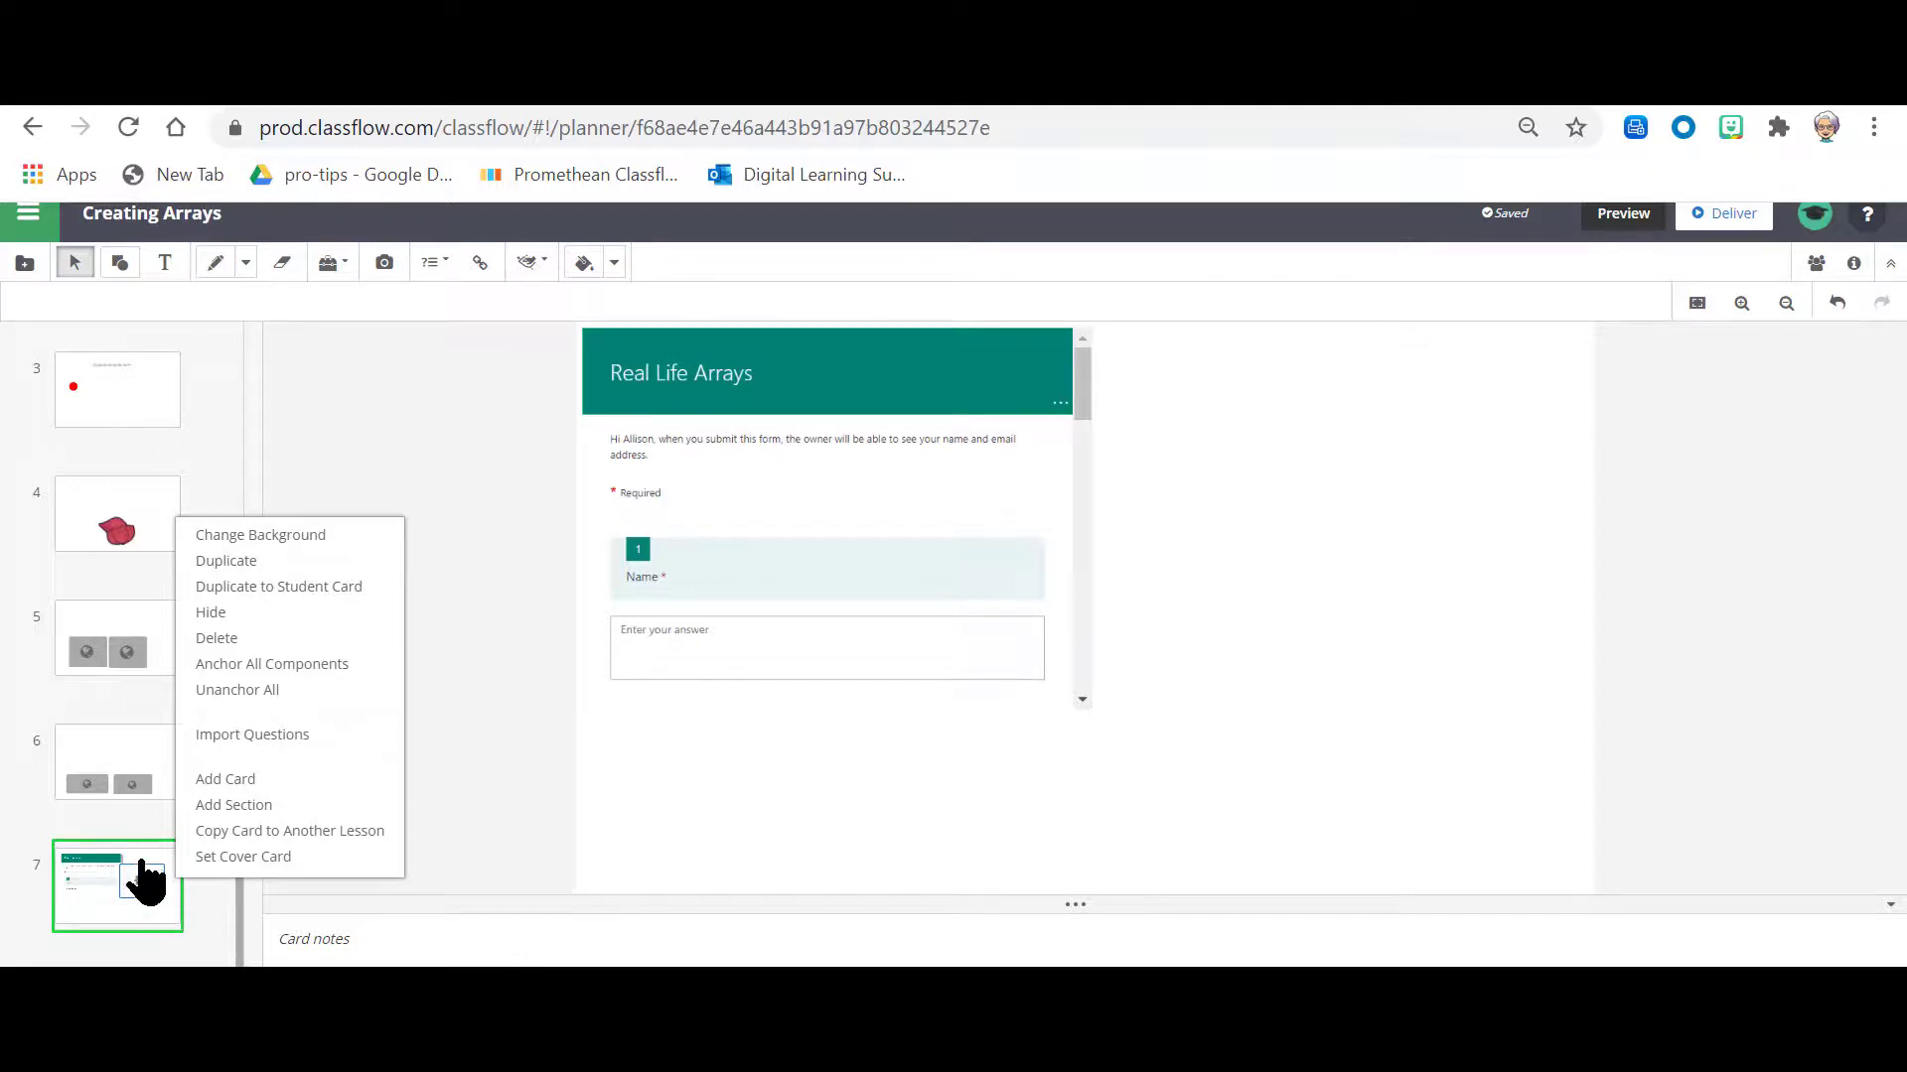
pyautogui.click(208, 780)
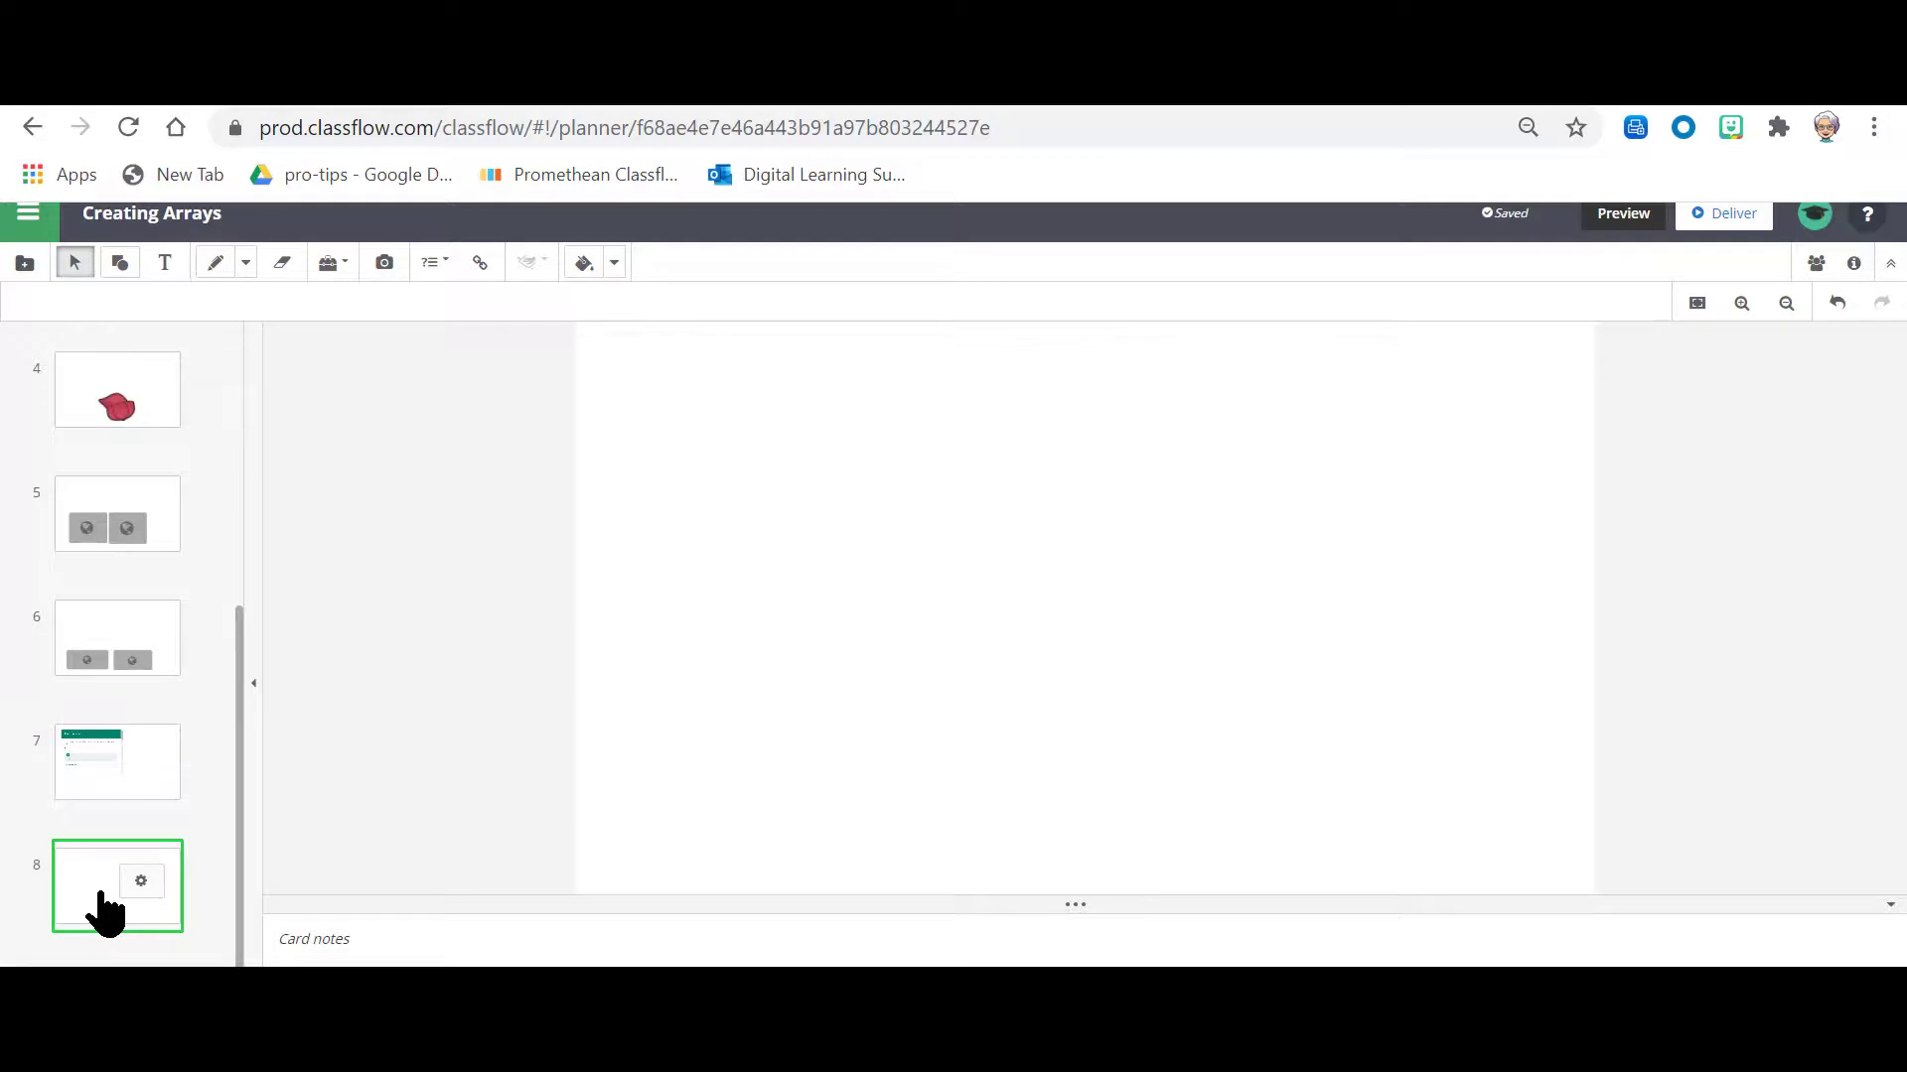
# Step: Switch to Microsoft Forms, copy the Real Life Arrays response link from the sharing options and return to ClassFlow
pyautogui.click(825, 86)
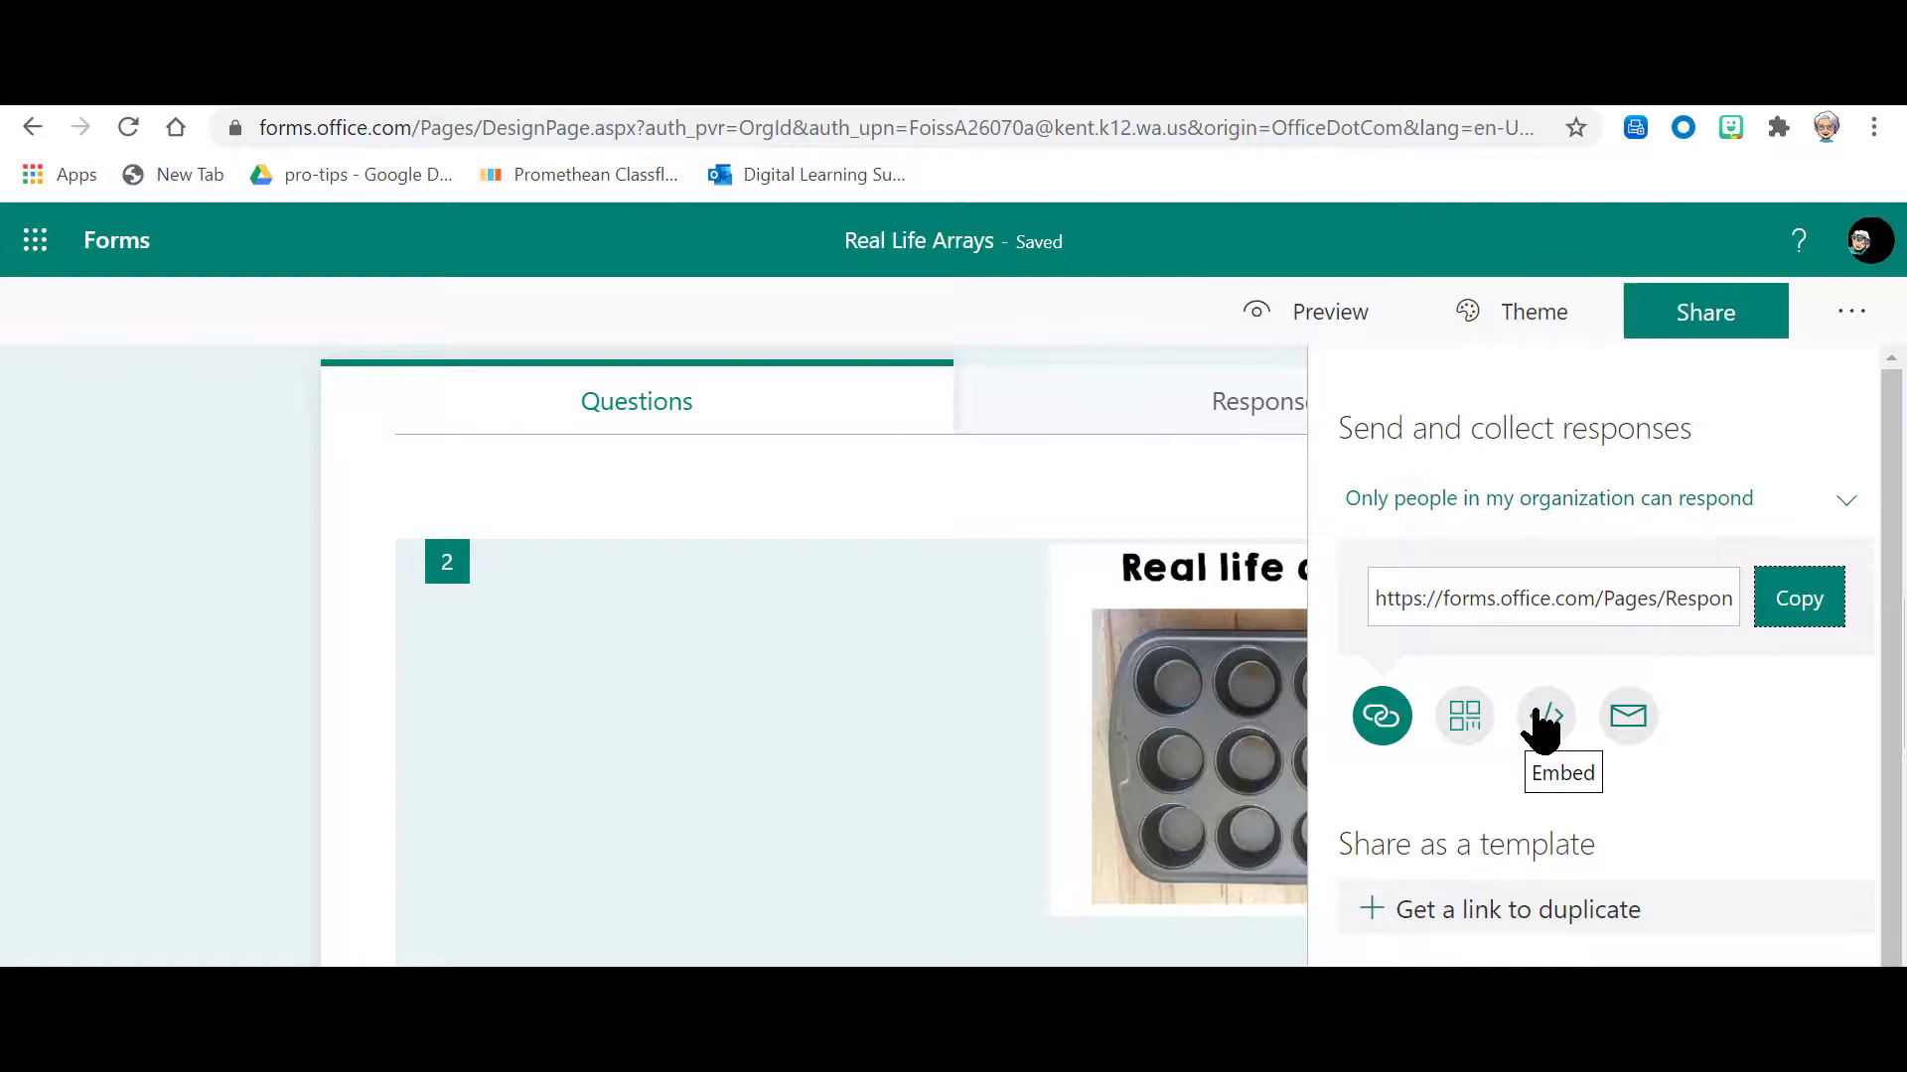
pyautogui.click(1639, 616)
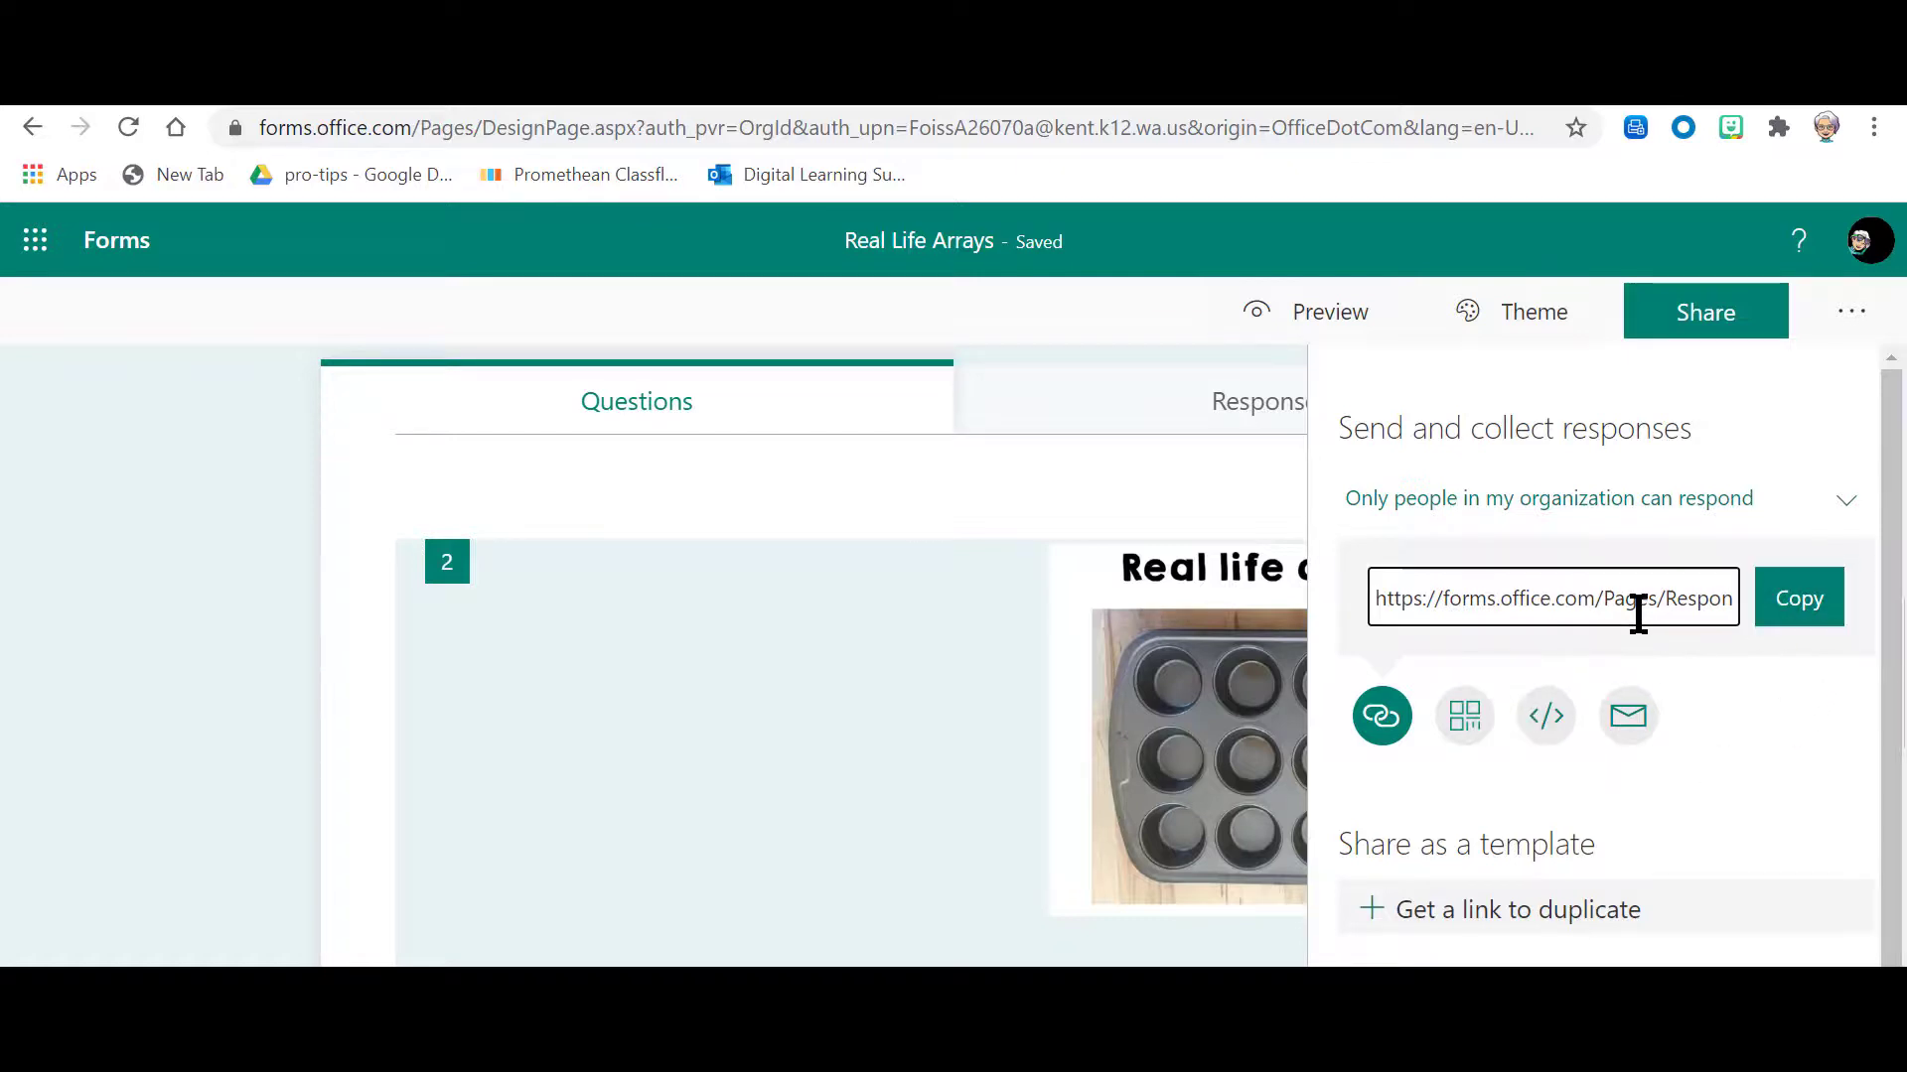
pyautogui.tripleClick(1639, 616)
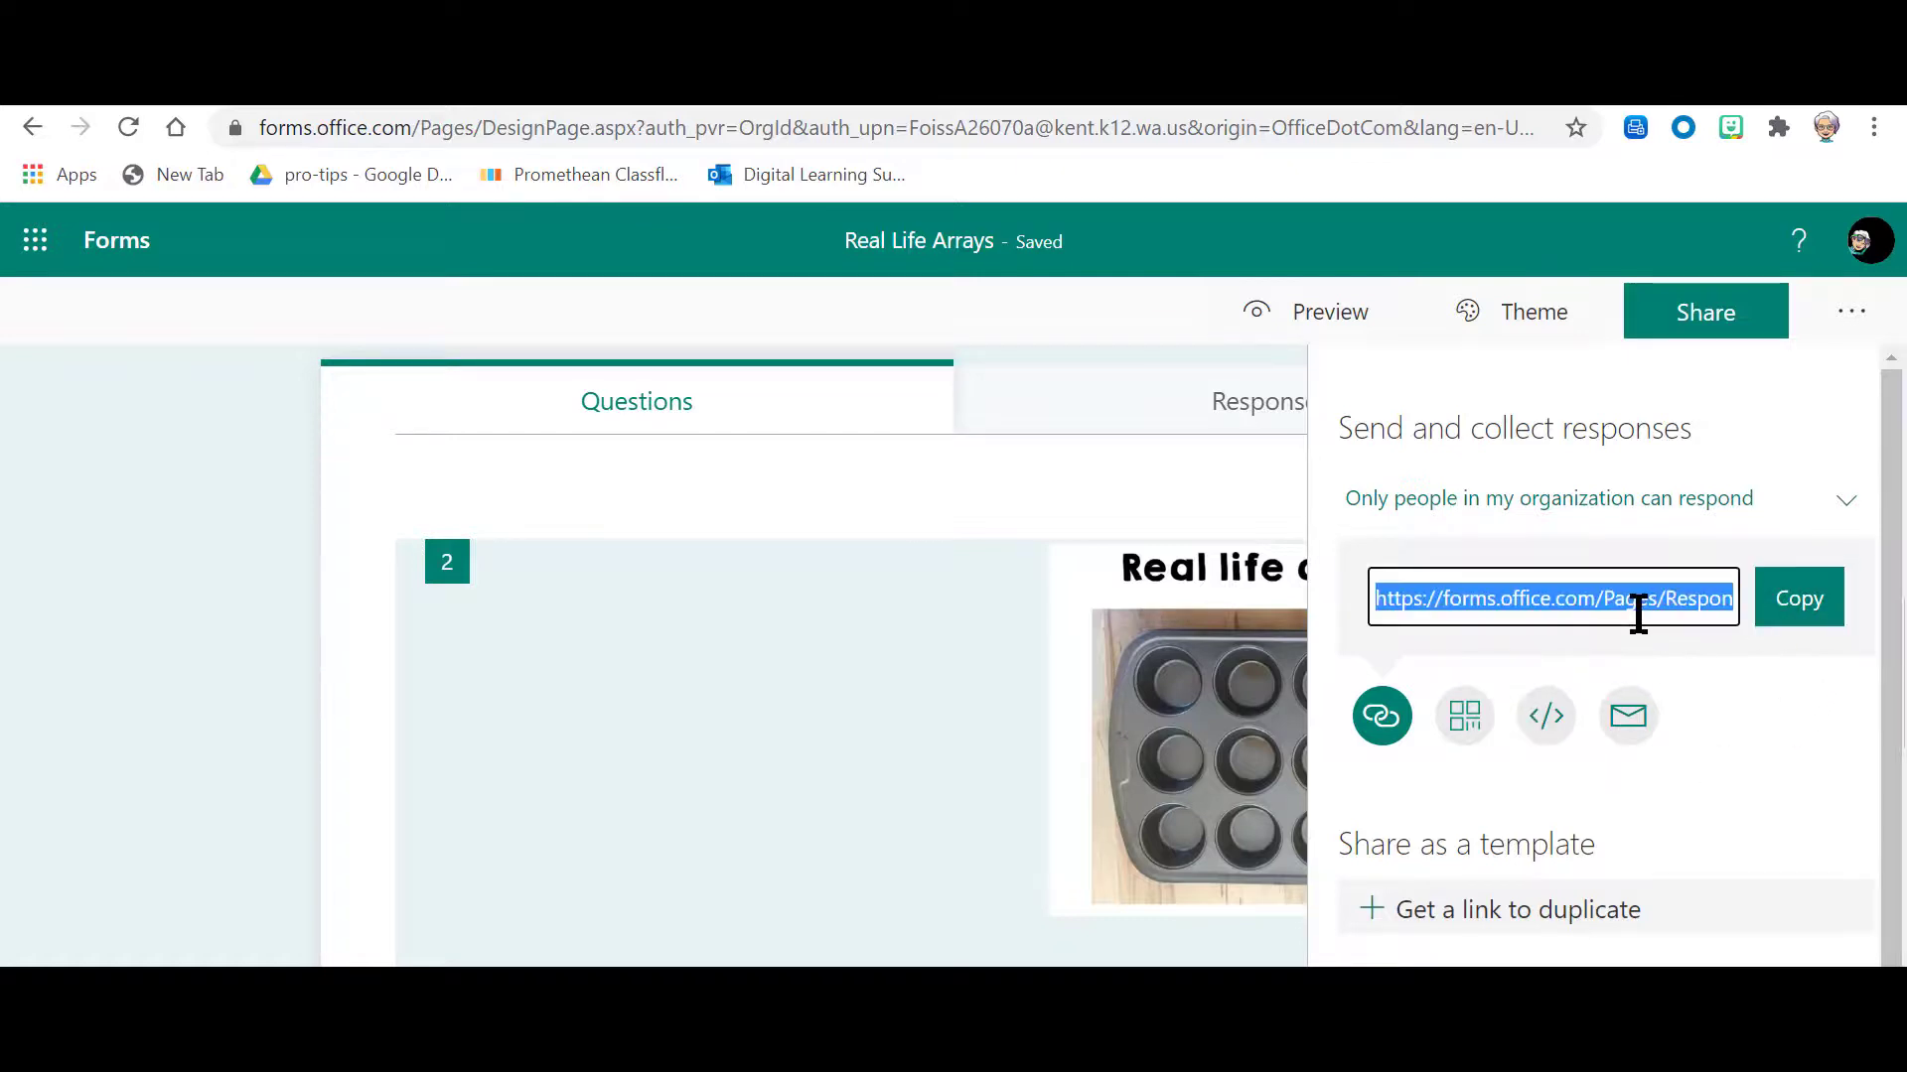
pyautogui.click(1809, 624)
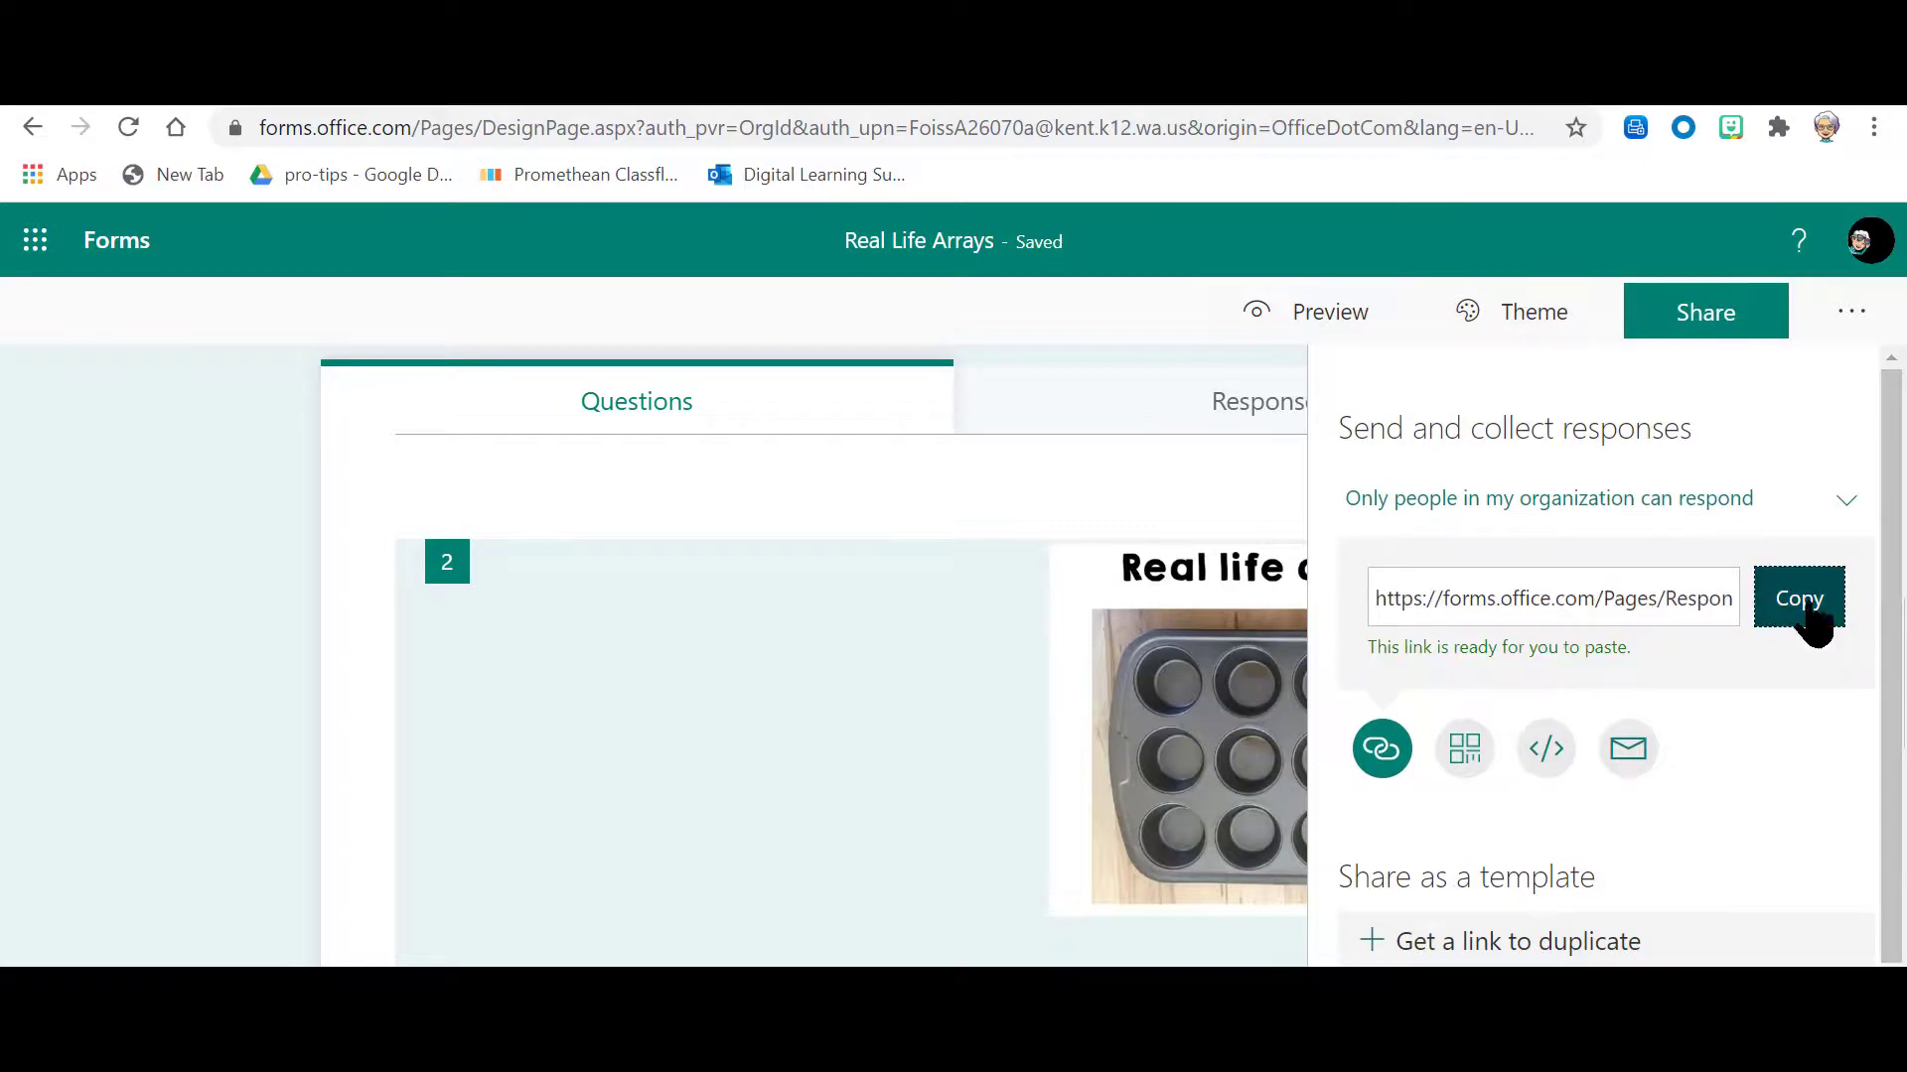
pyautogui.click(1361, 94)
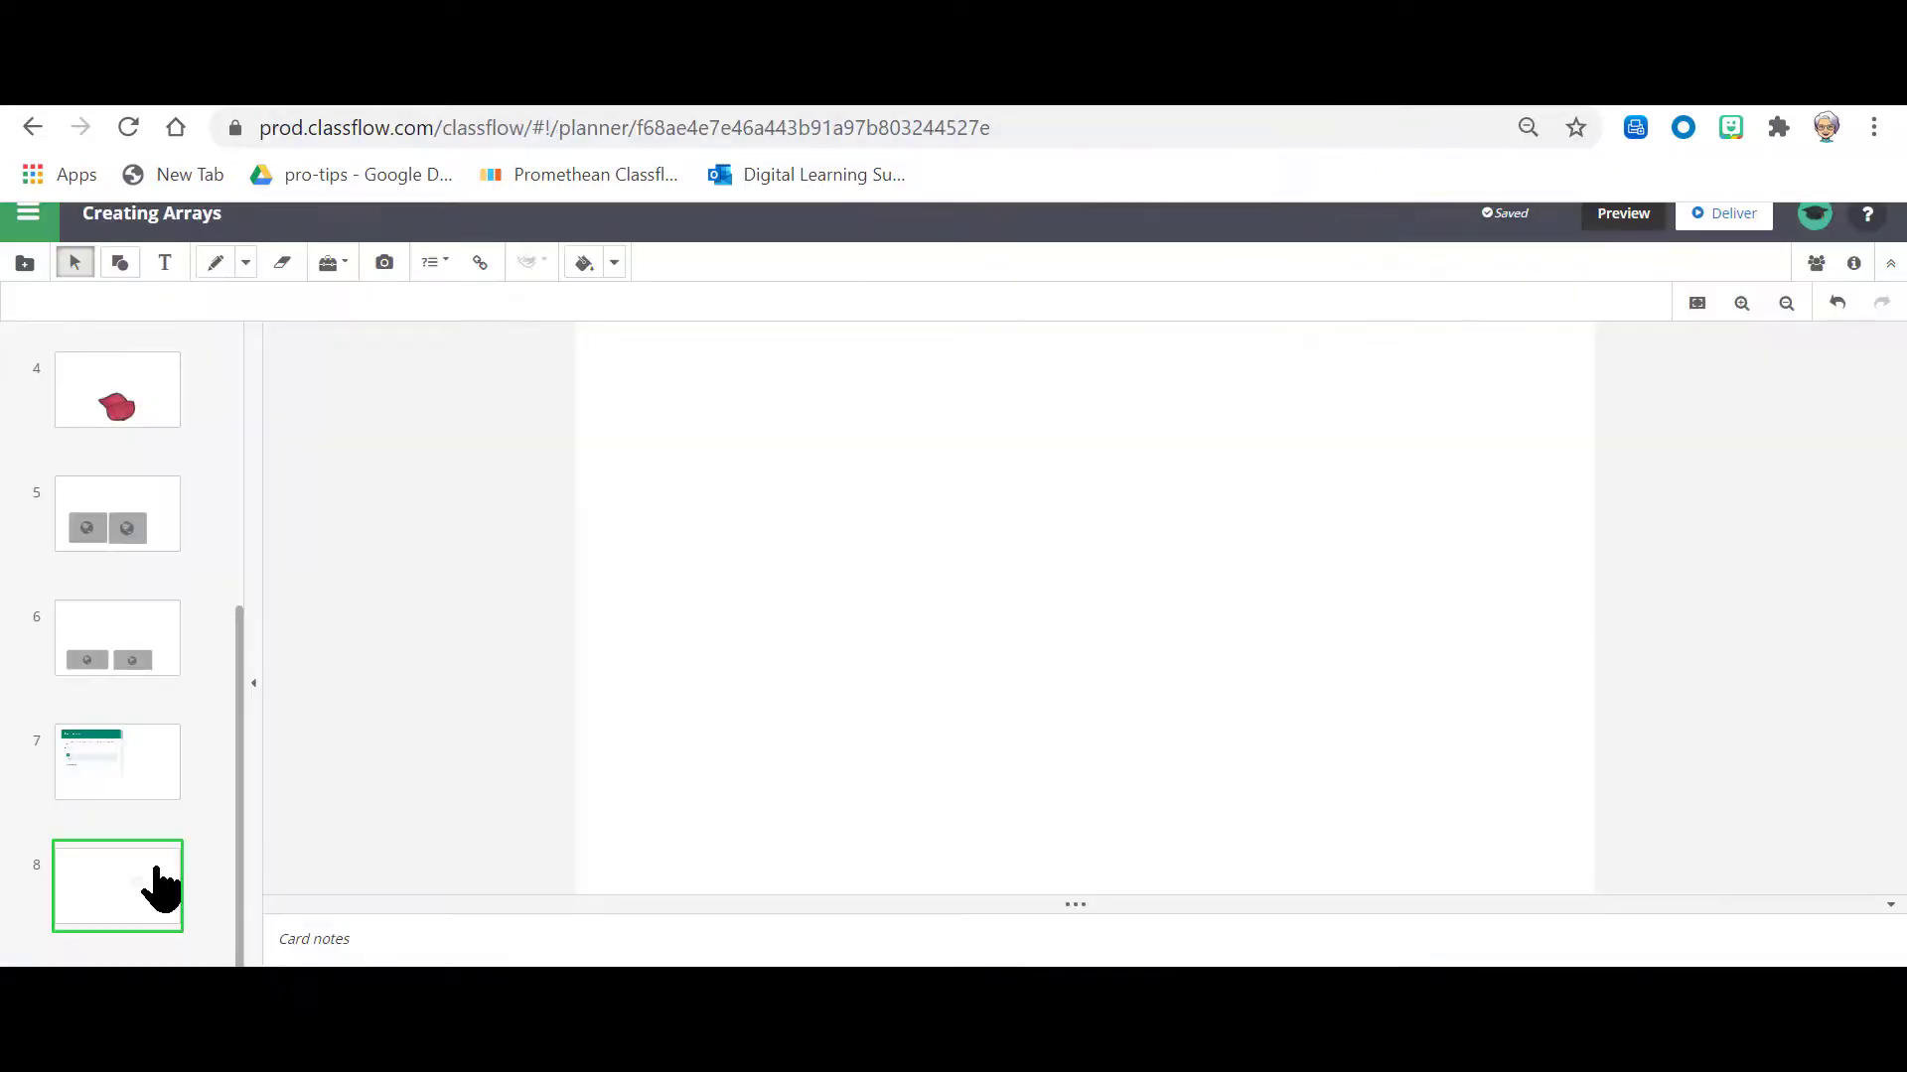
# Step: Add the copied form link to card 8 as a website link without the Display as Link option
pyautogui.click(479, 266)
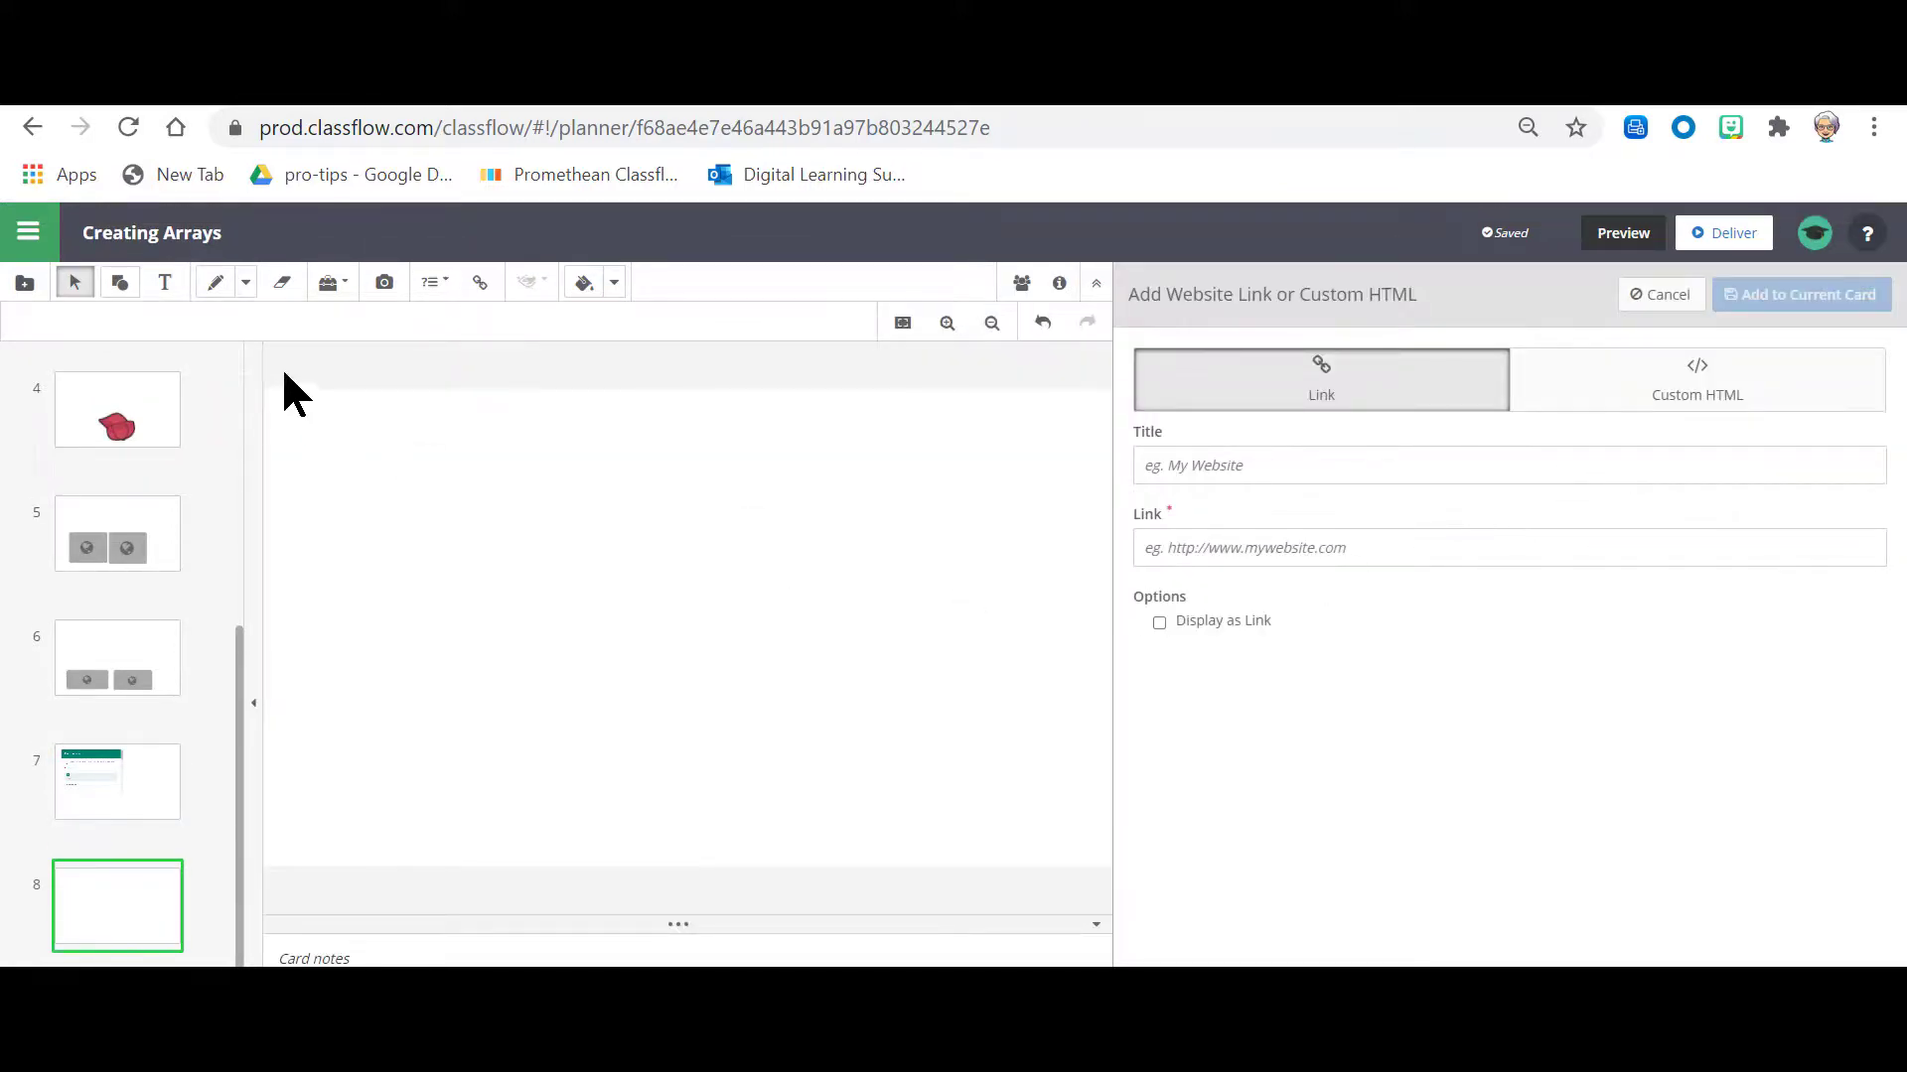
pyautogui.click(1342, 544)
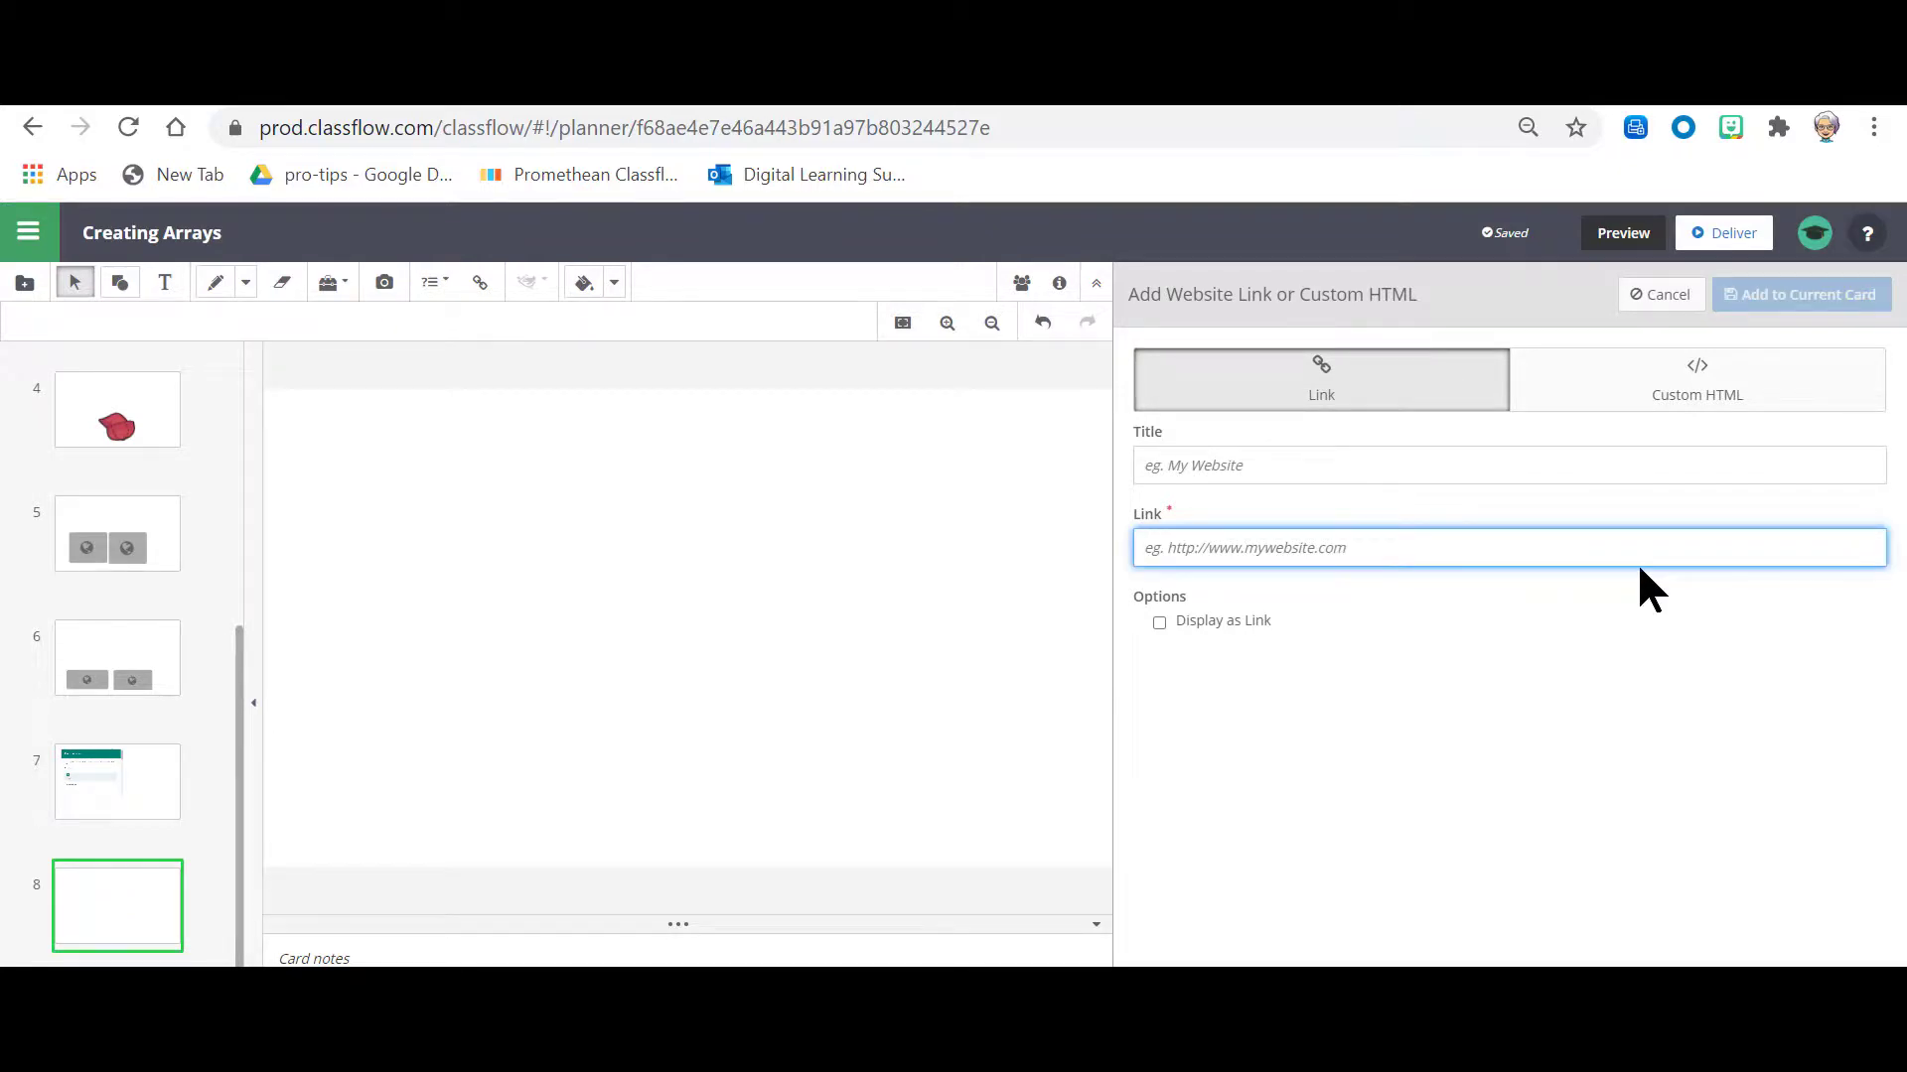
pyautogui.hotkey('ctrl', 'v')
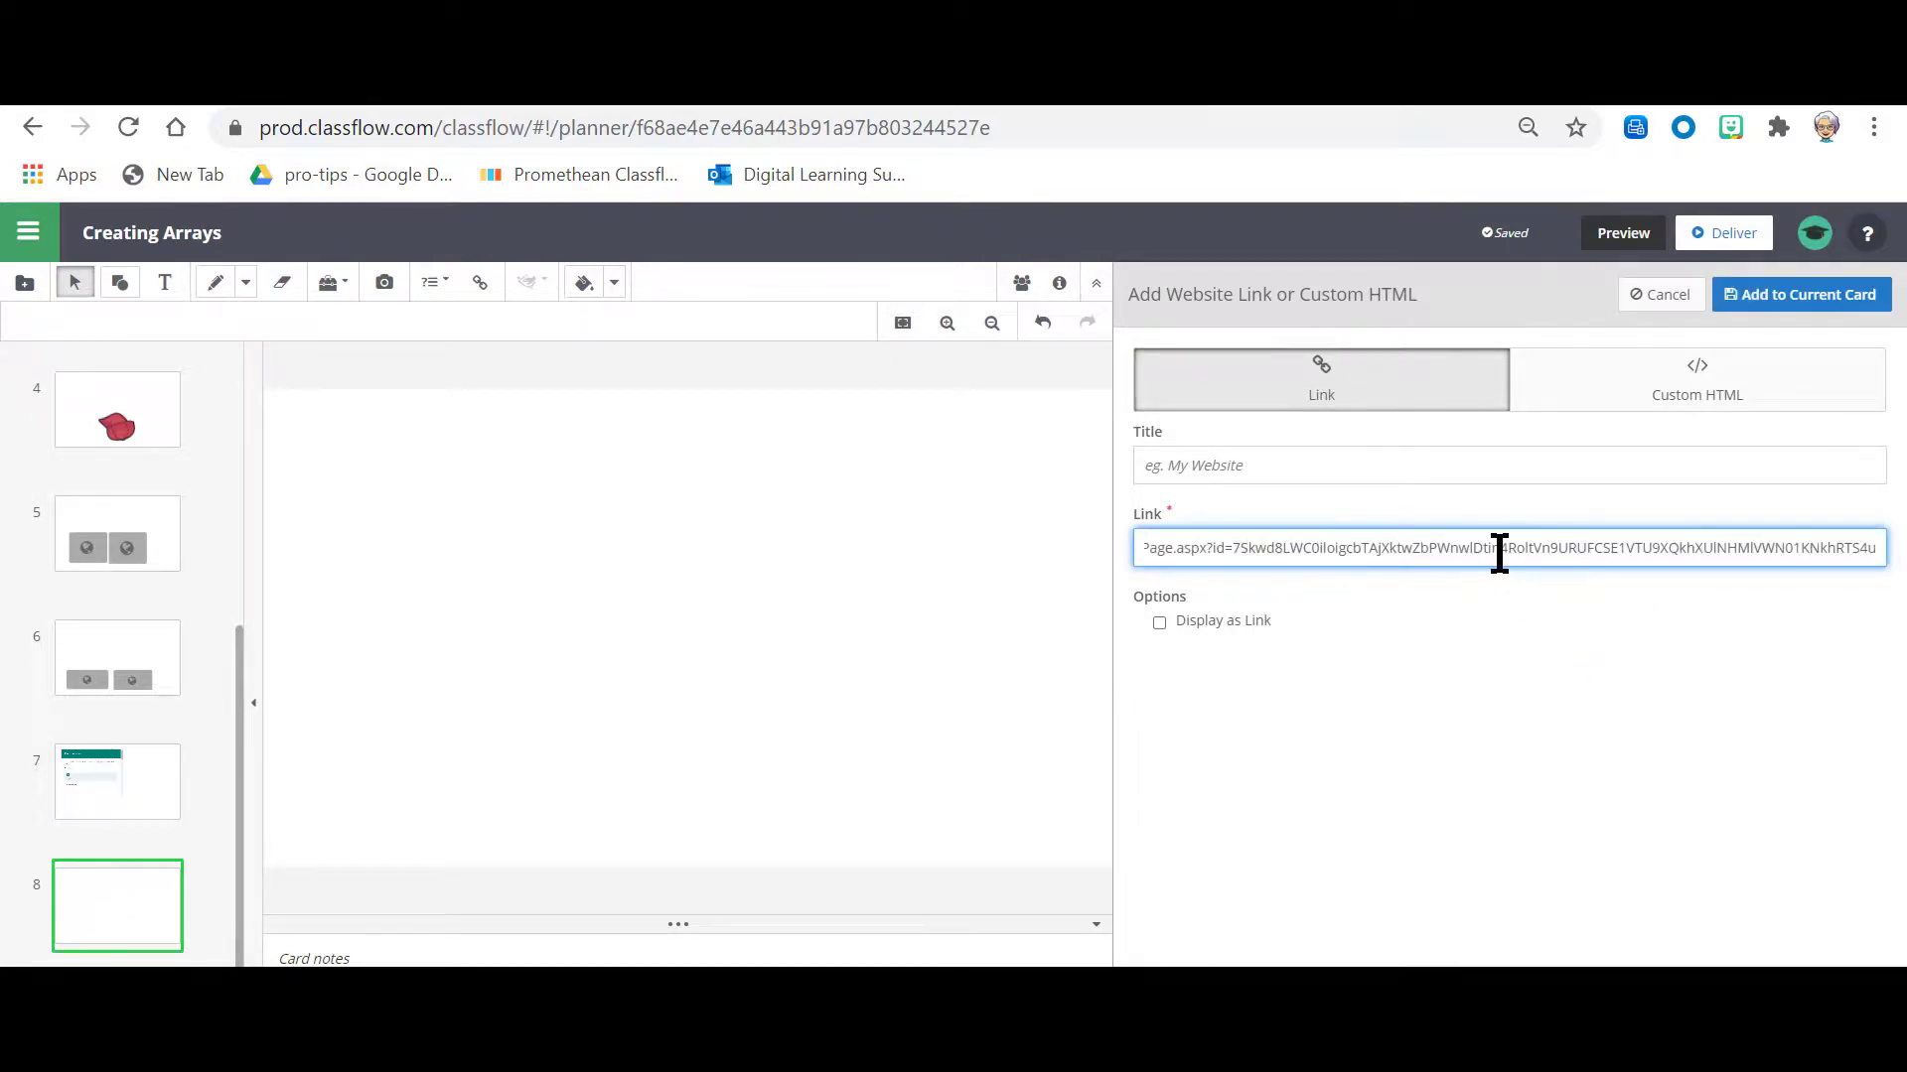
pyautogui.click(1835, 295)
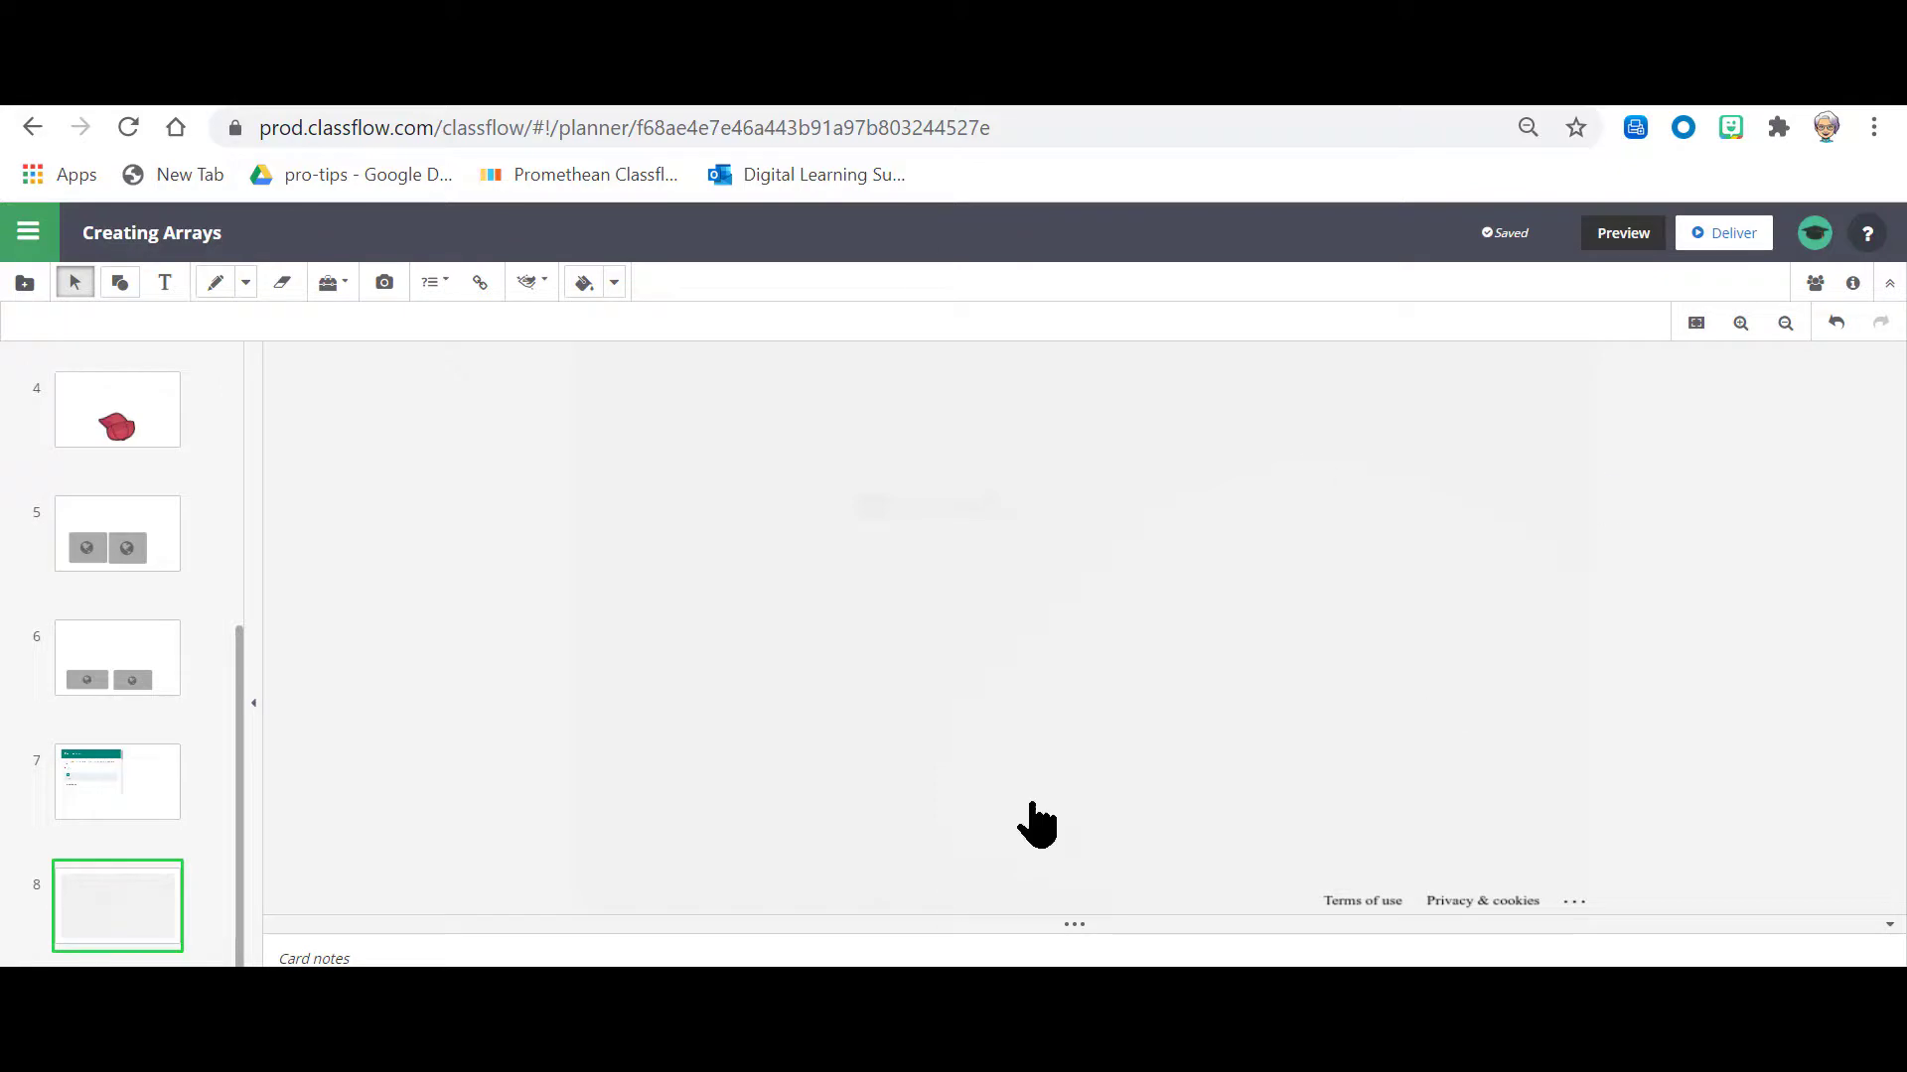
# Step: Preview card 8, look through the linked Real Life Arrays form and return to the lesson editor
pyautogui.click(1633, 235)
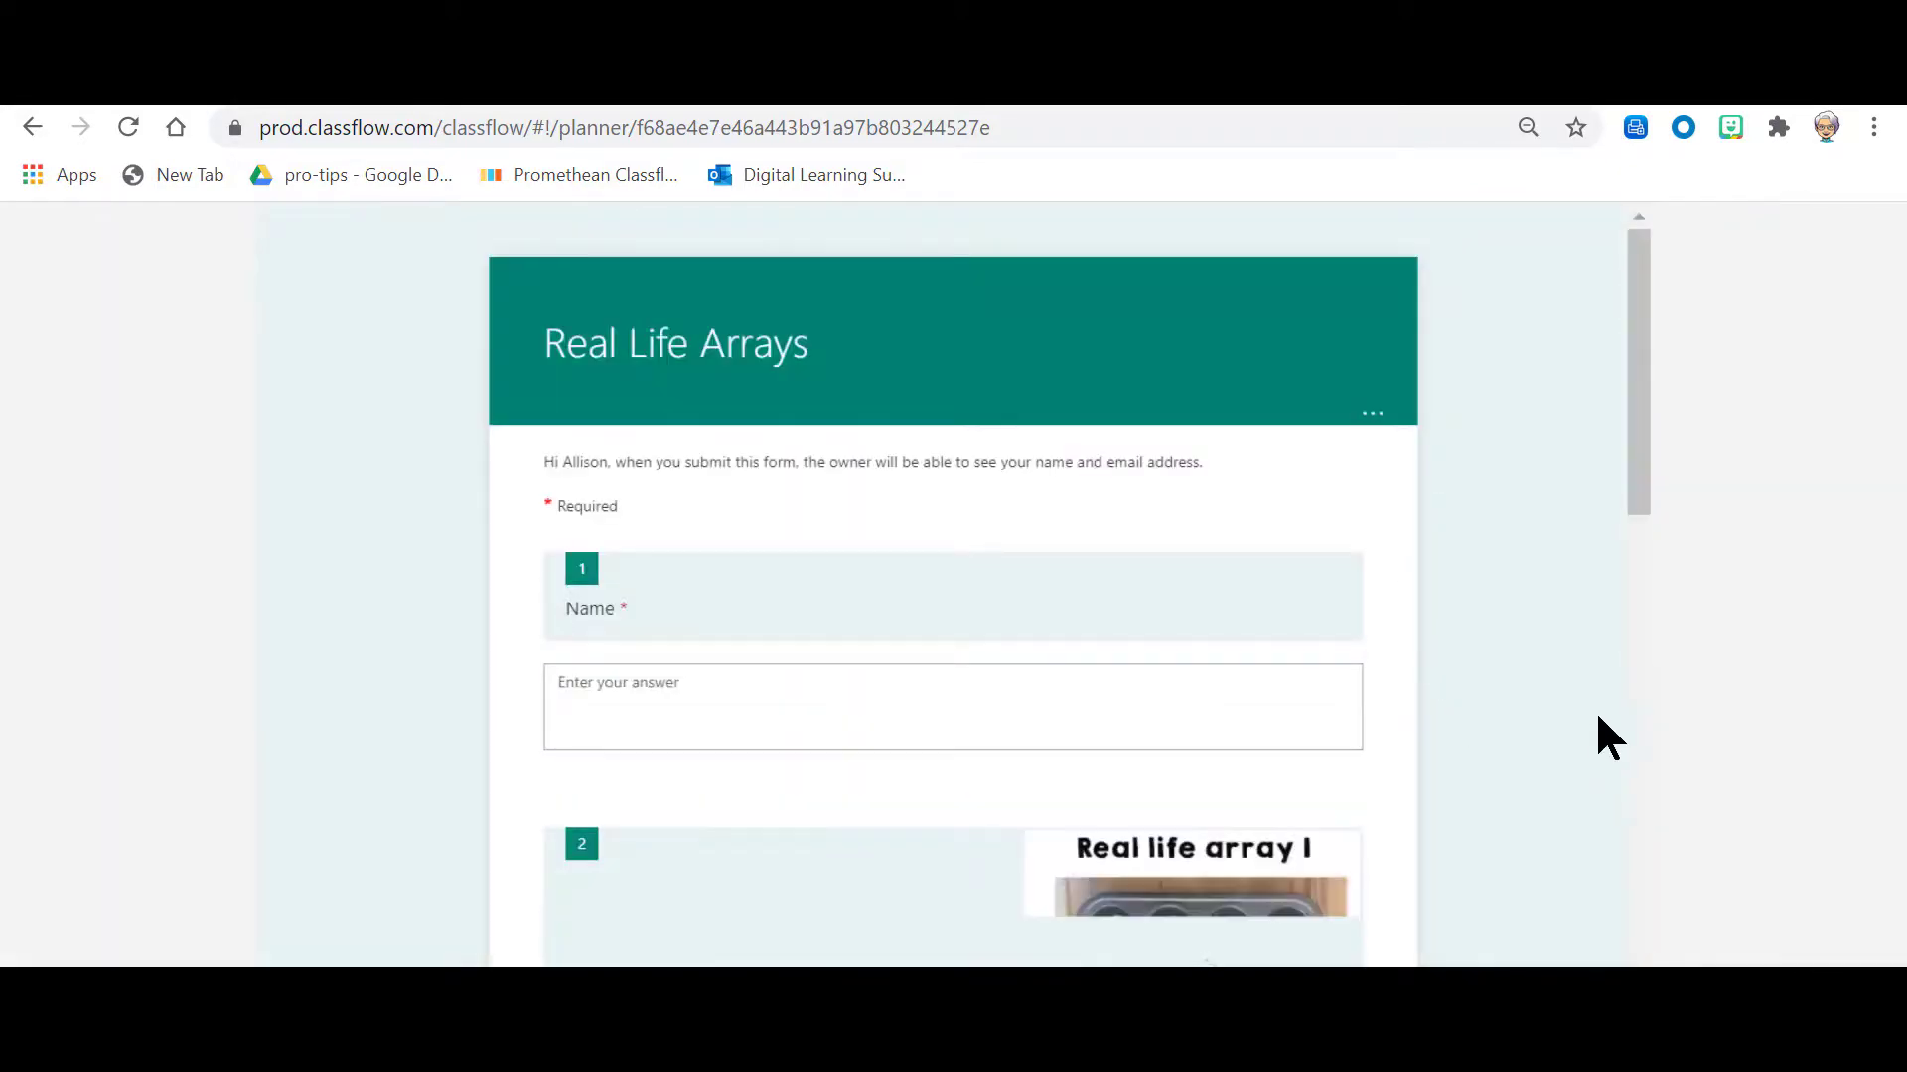
pyautogui.scroll(-9, 1520, 717)
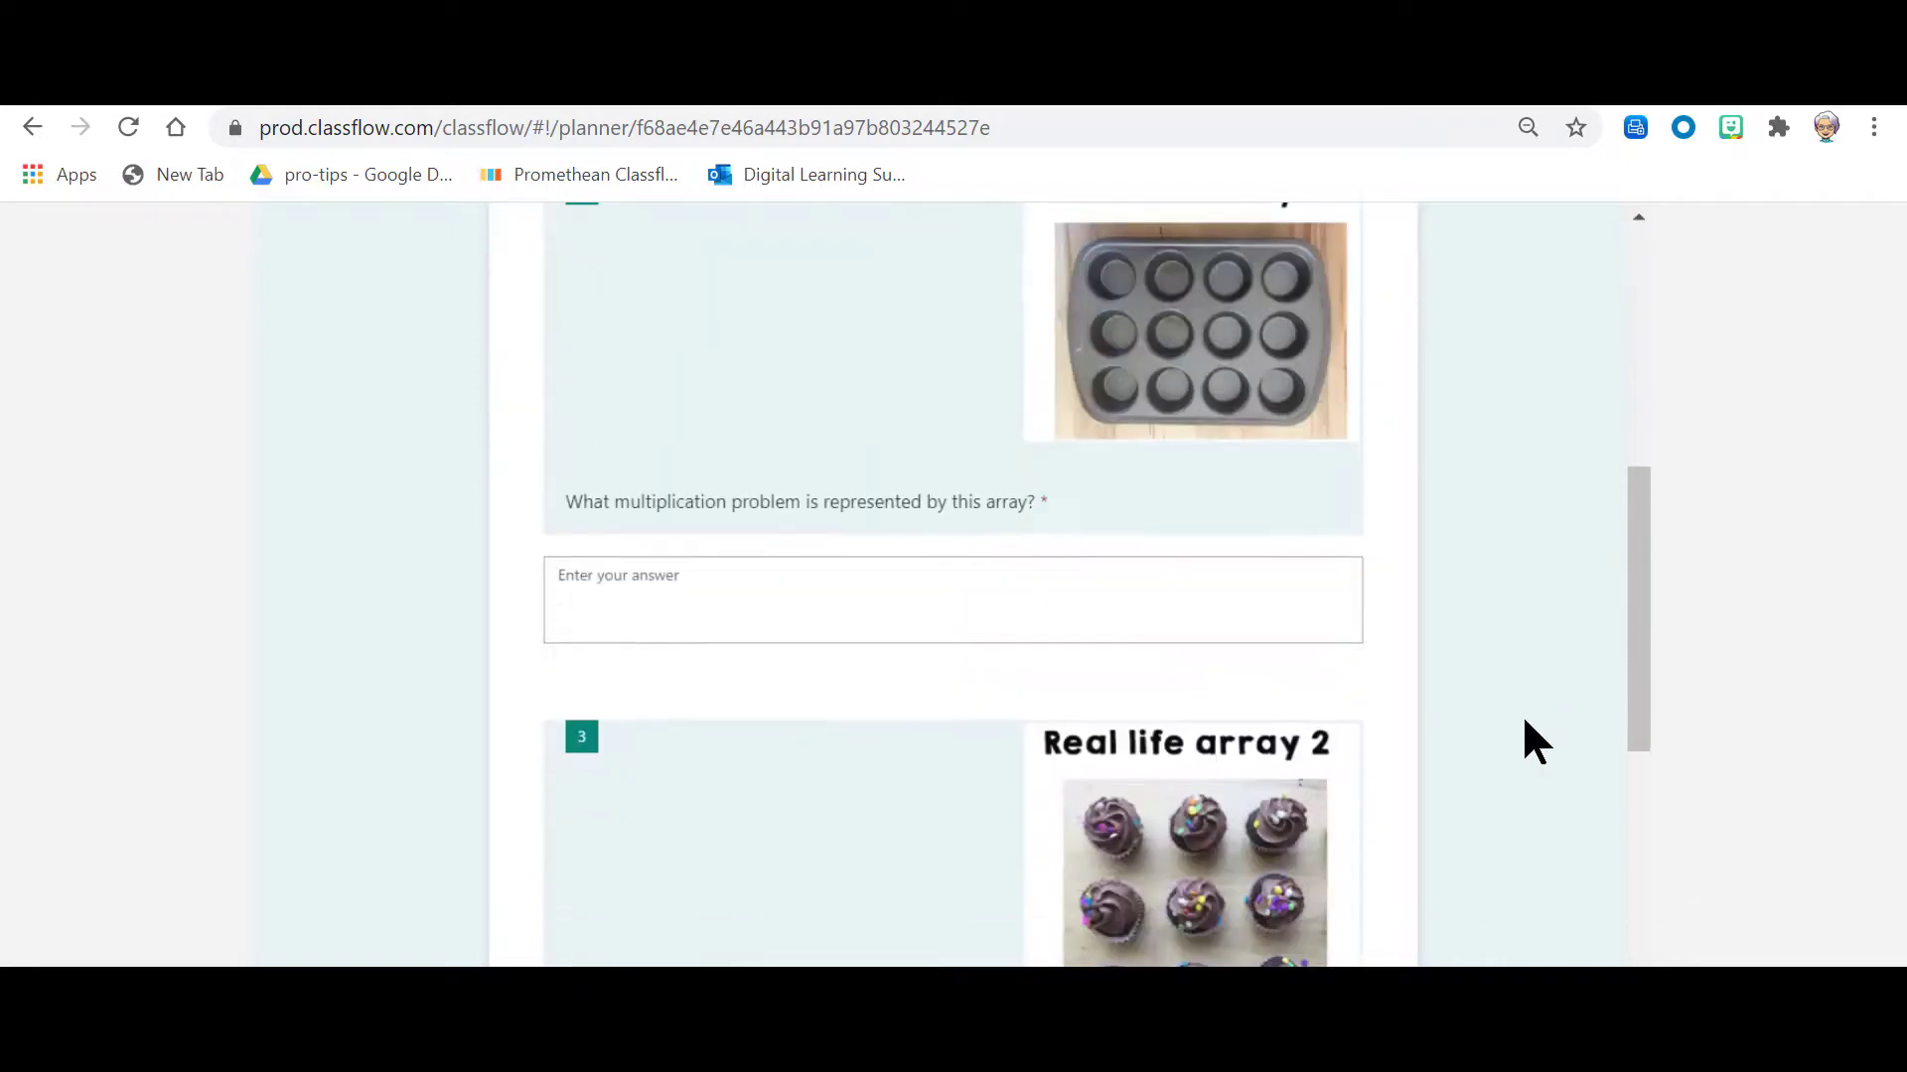
pyautogui.scroll(-3, 1517, 725)
pyautogui.scroll(12, 1515, 732)
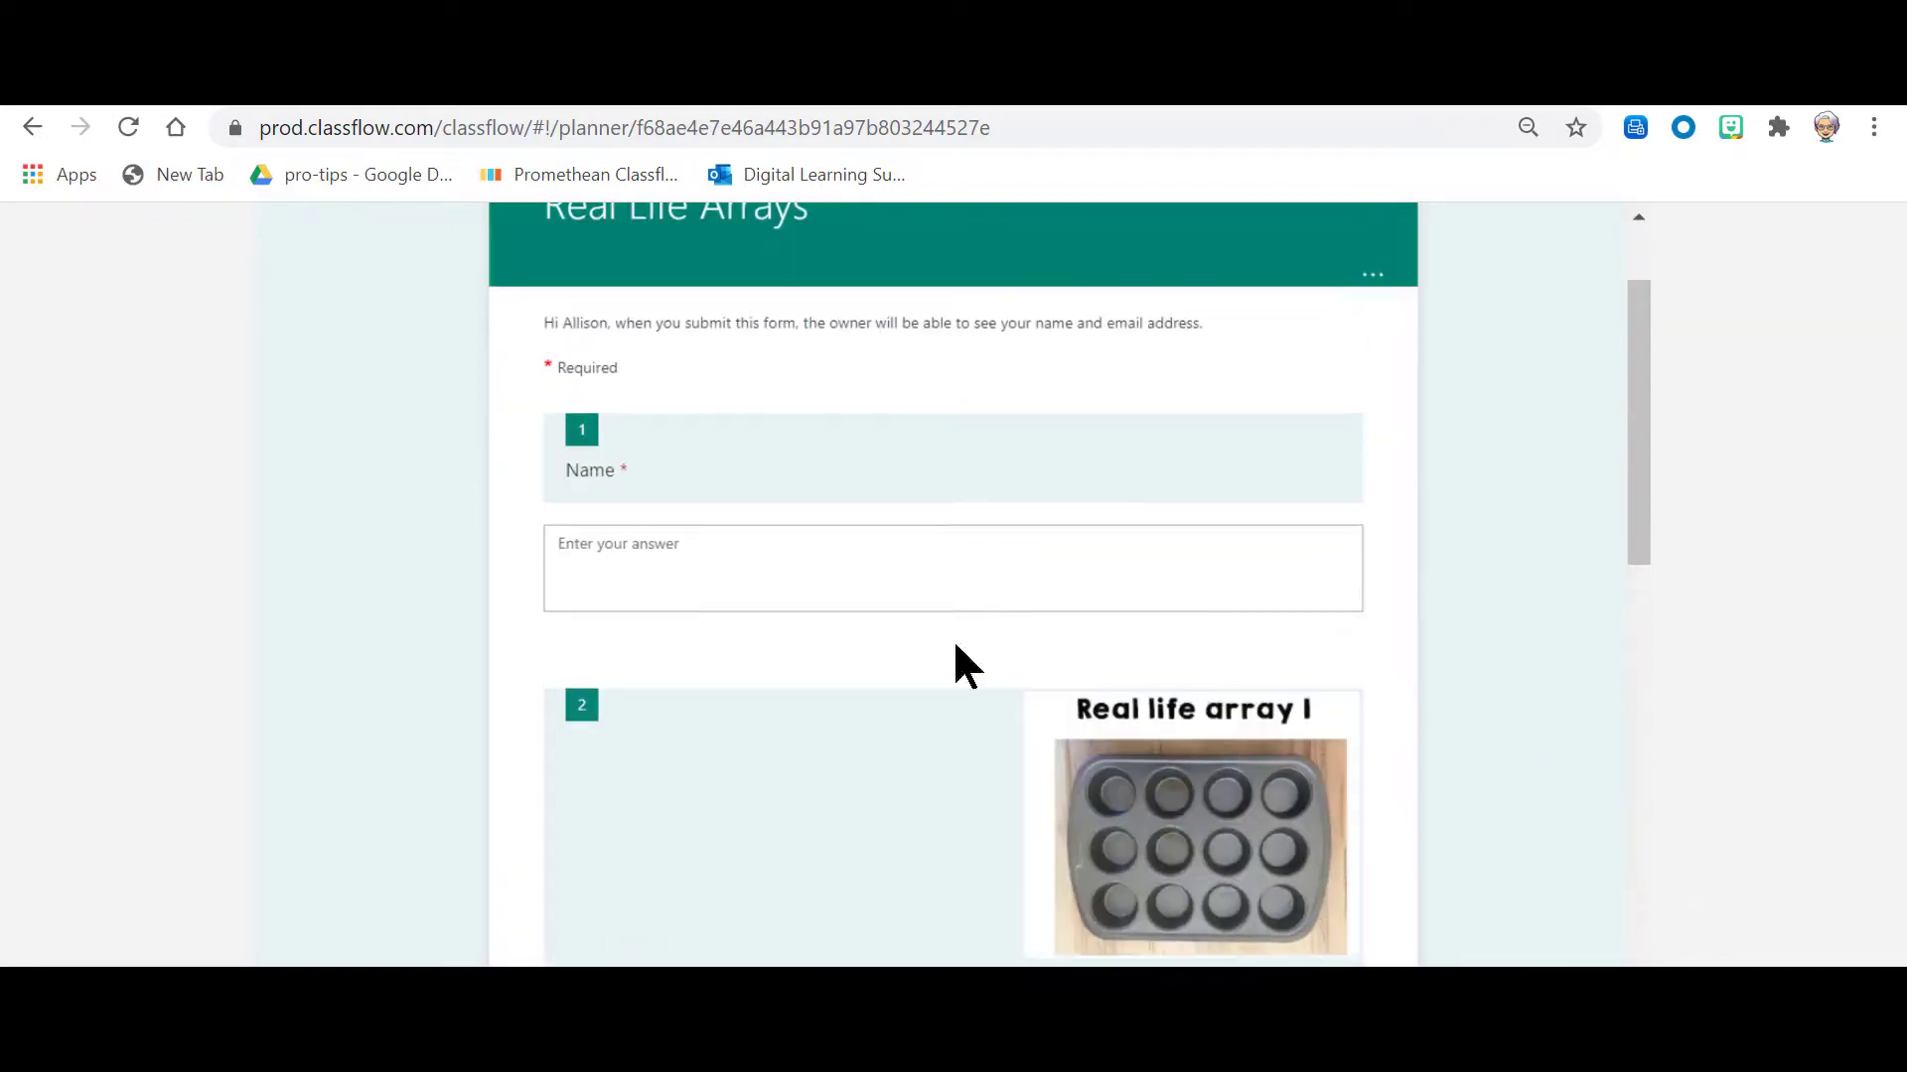
pyautogui.scroll(-12, 1566, 567)
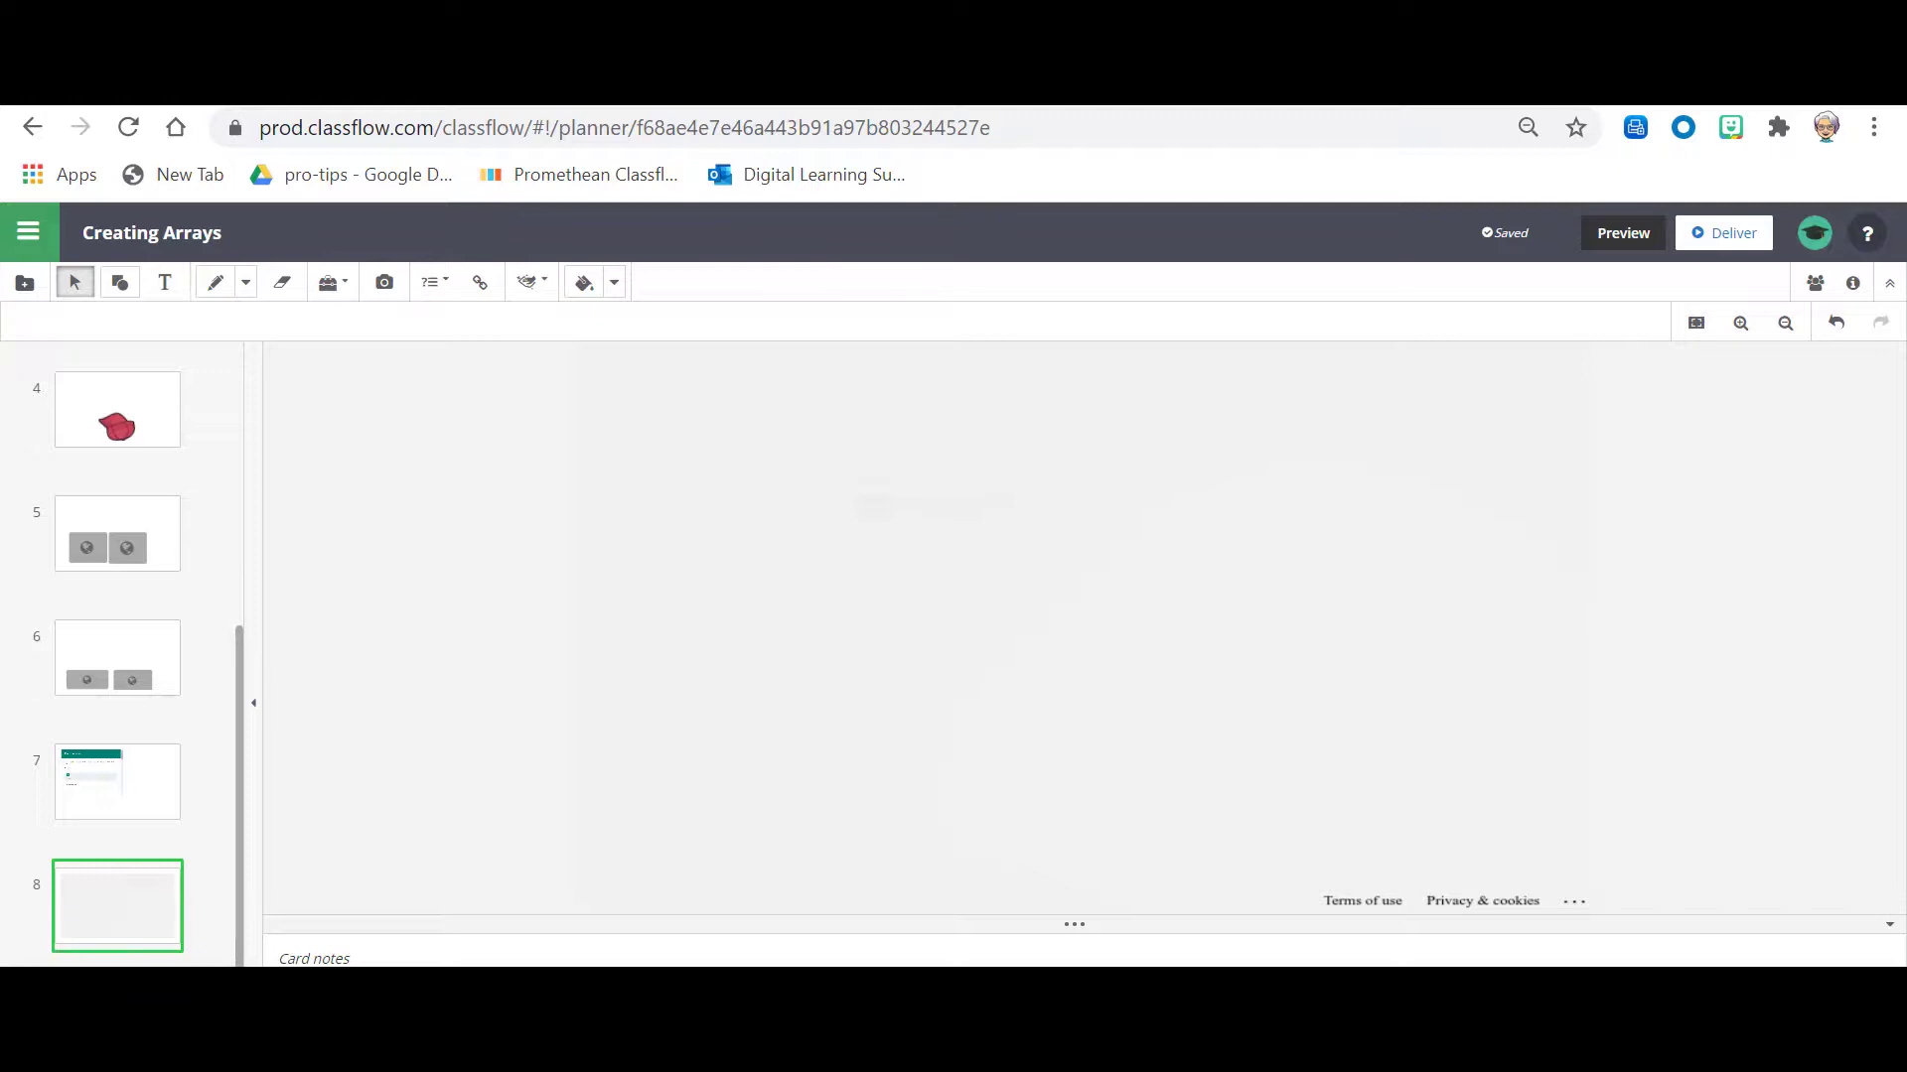
# Step: Delete card 7 with the custom HTML version of the form
pyautogui.click(141, 776)
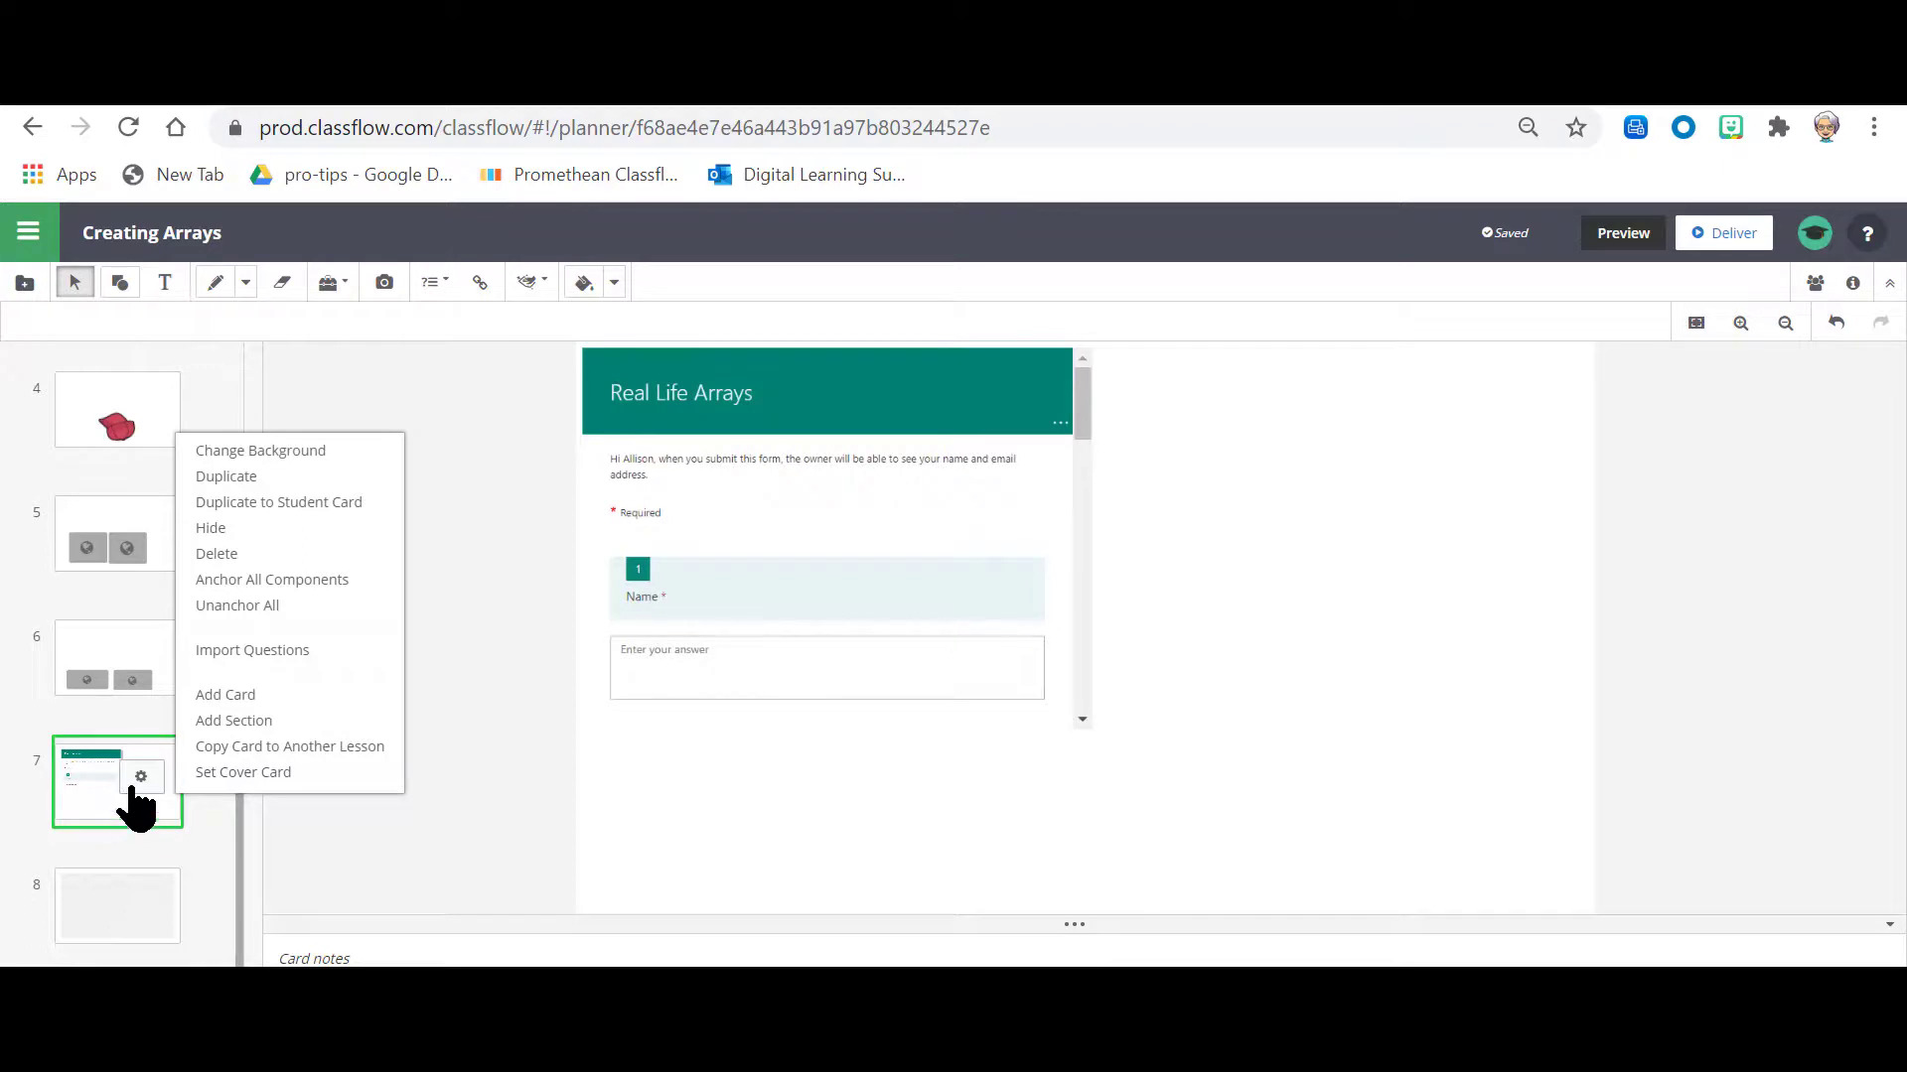
pyautogui.click(277, 556)
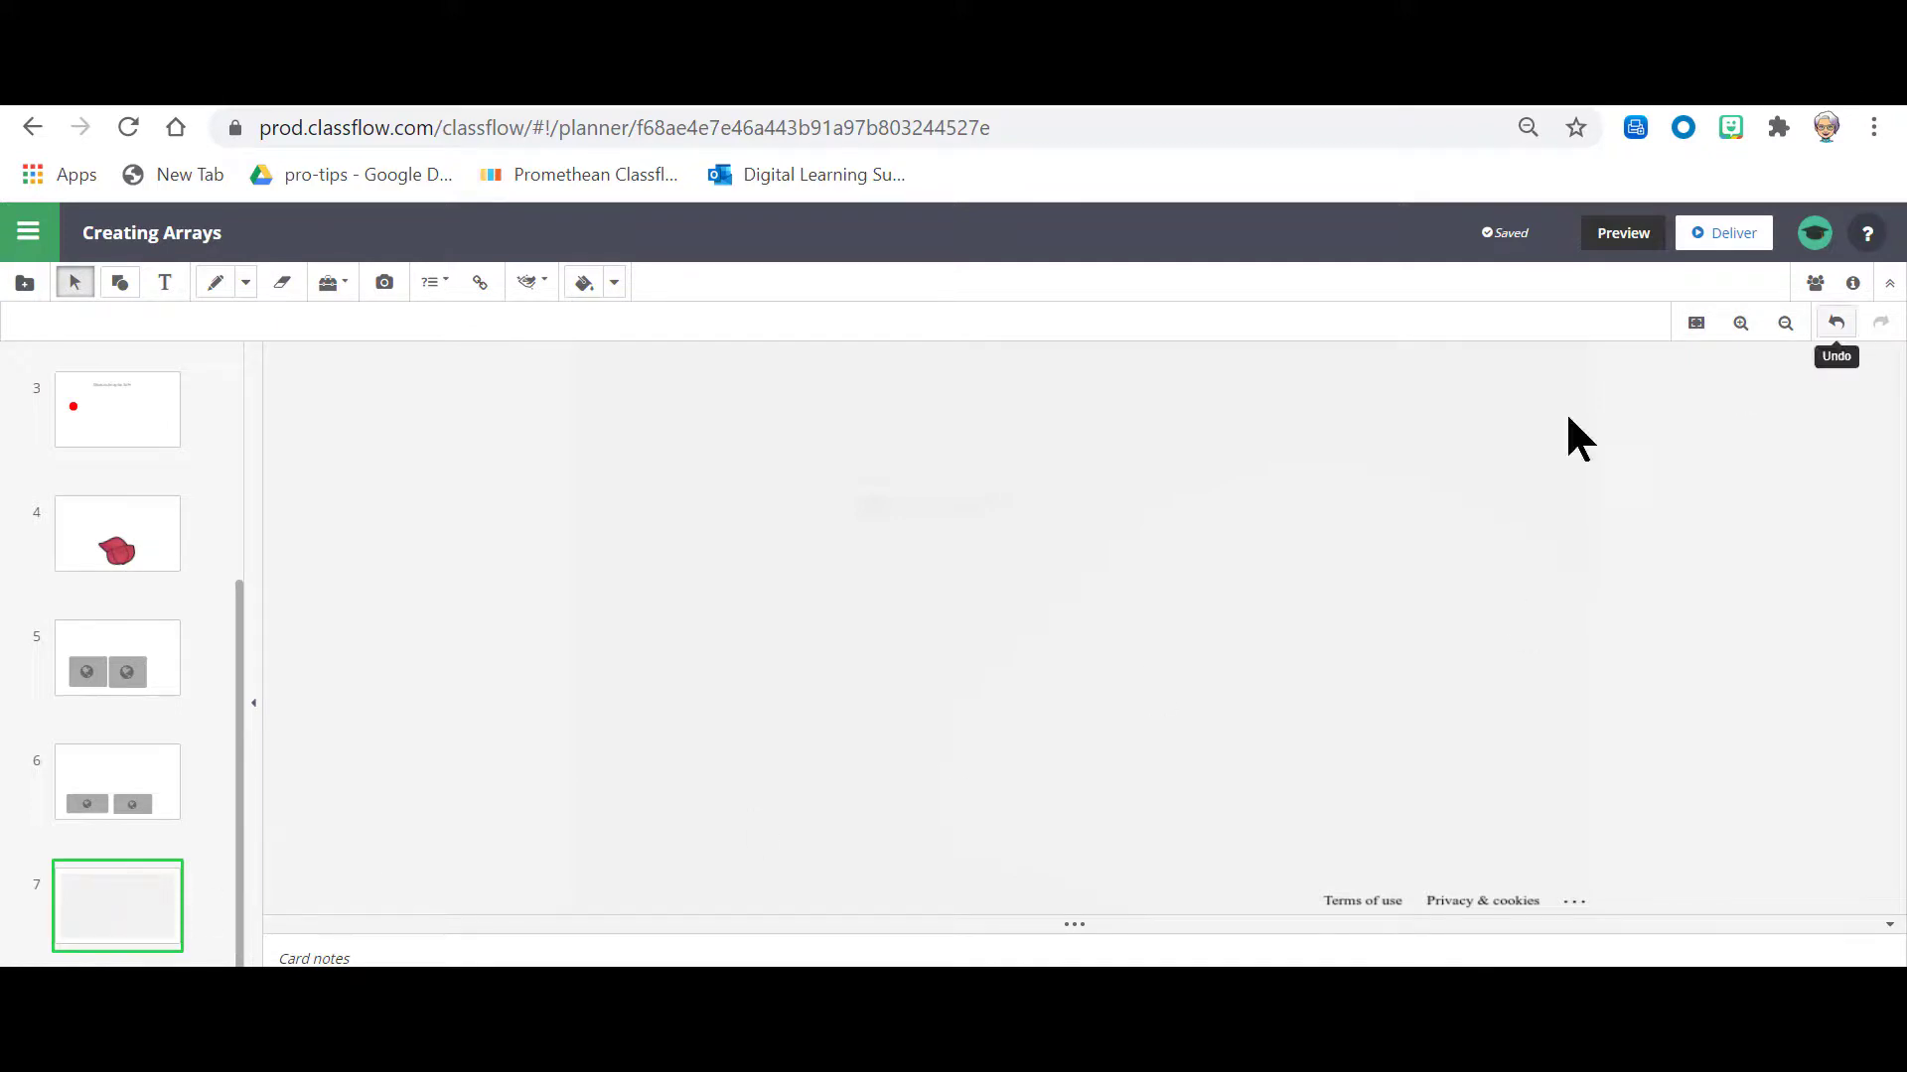
# Step: Deliver the Creating Arrays lesson and open its last card, which holds the linked form
pyautogui.moveTo(77, 902)
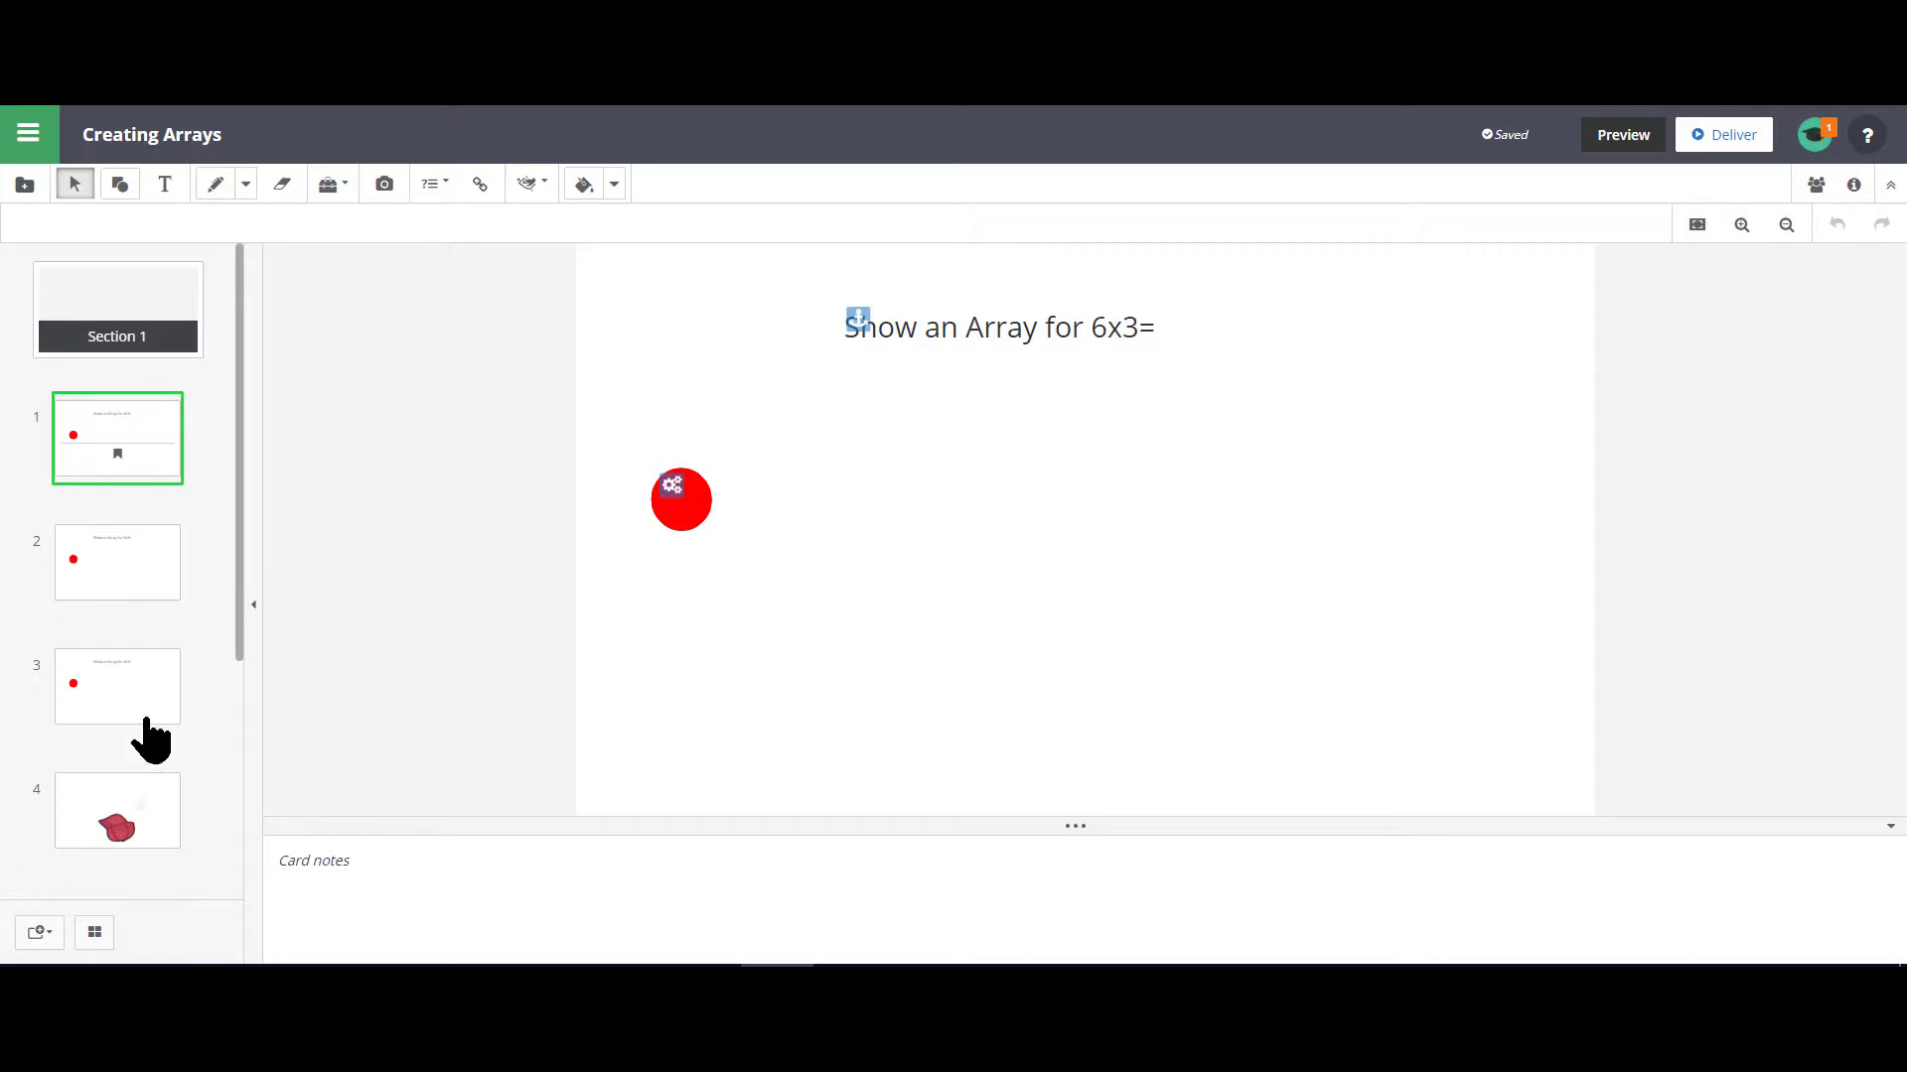
pyautogui.scroll(-4, 149, 725)
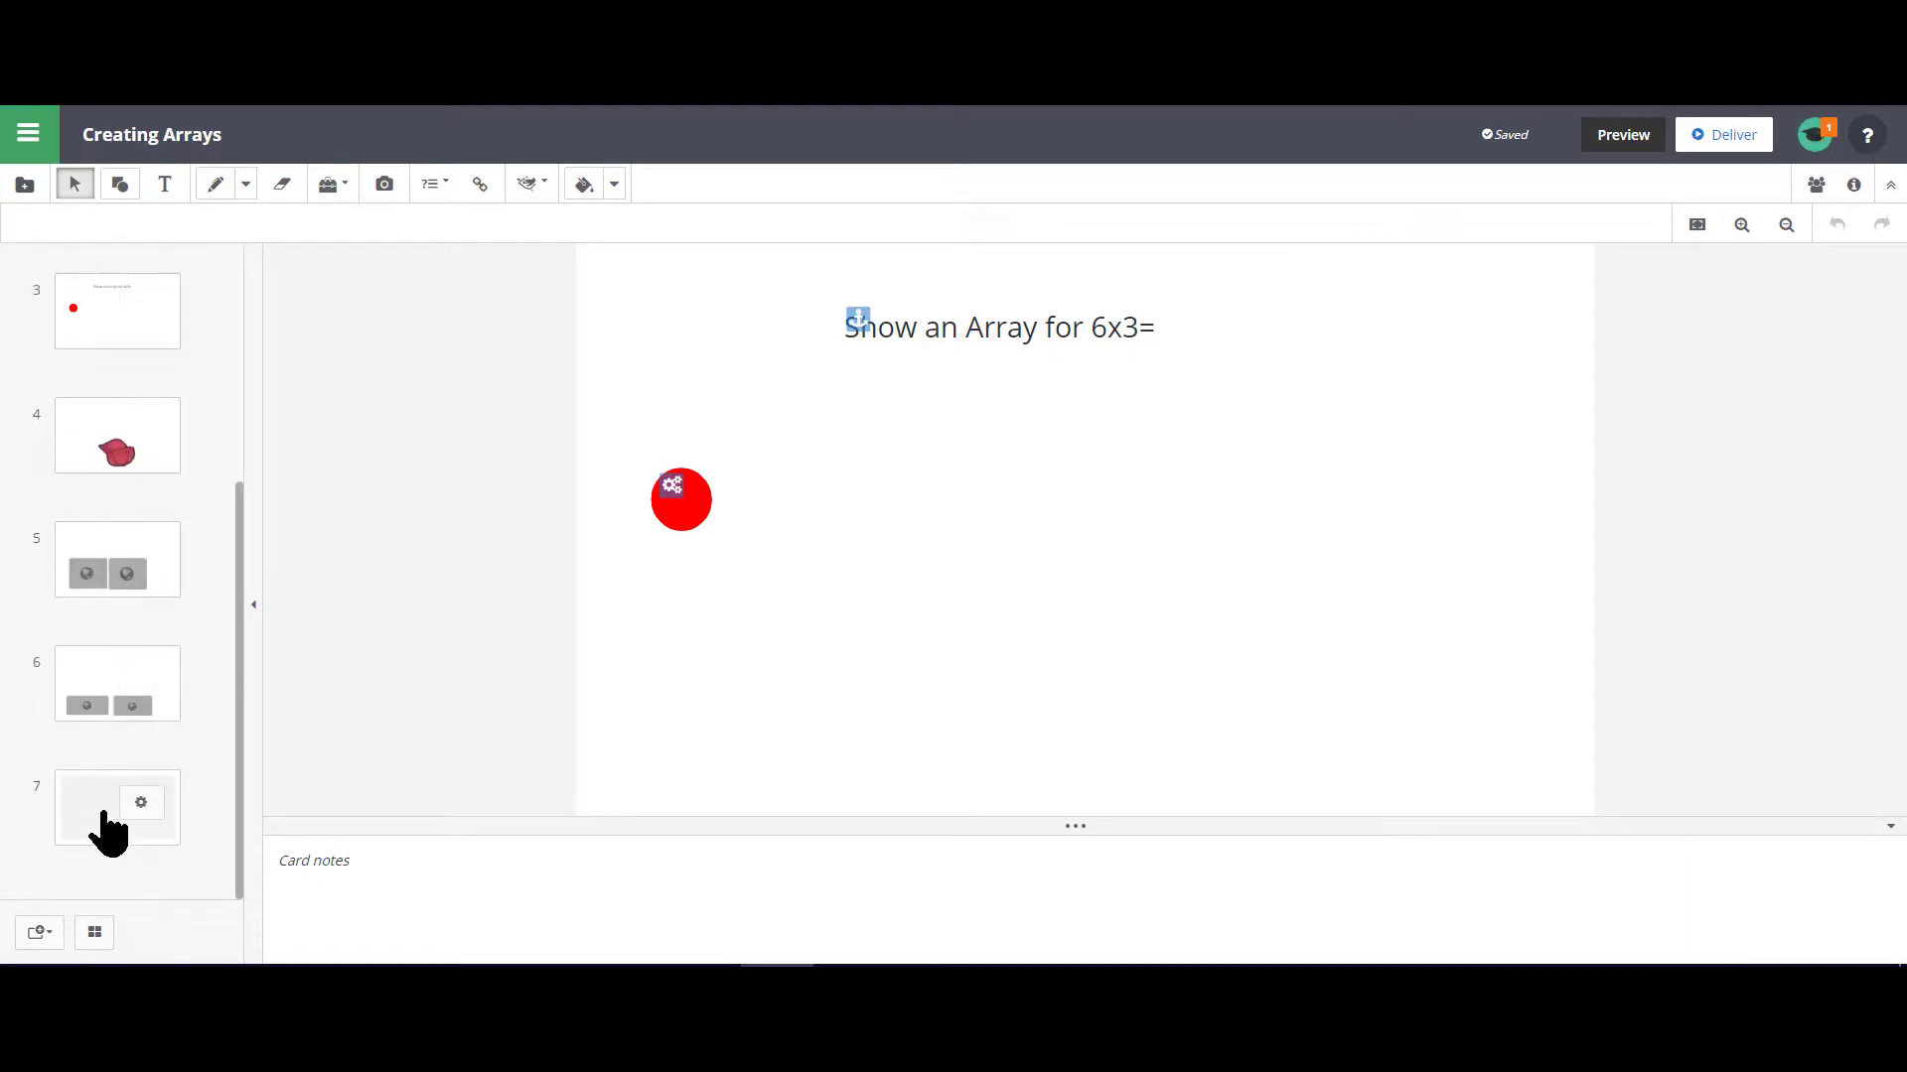
pyautogui.click(1738, 137)
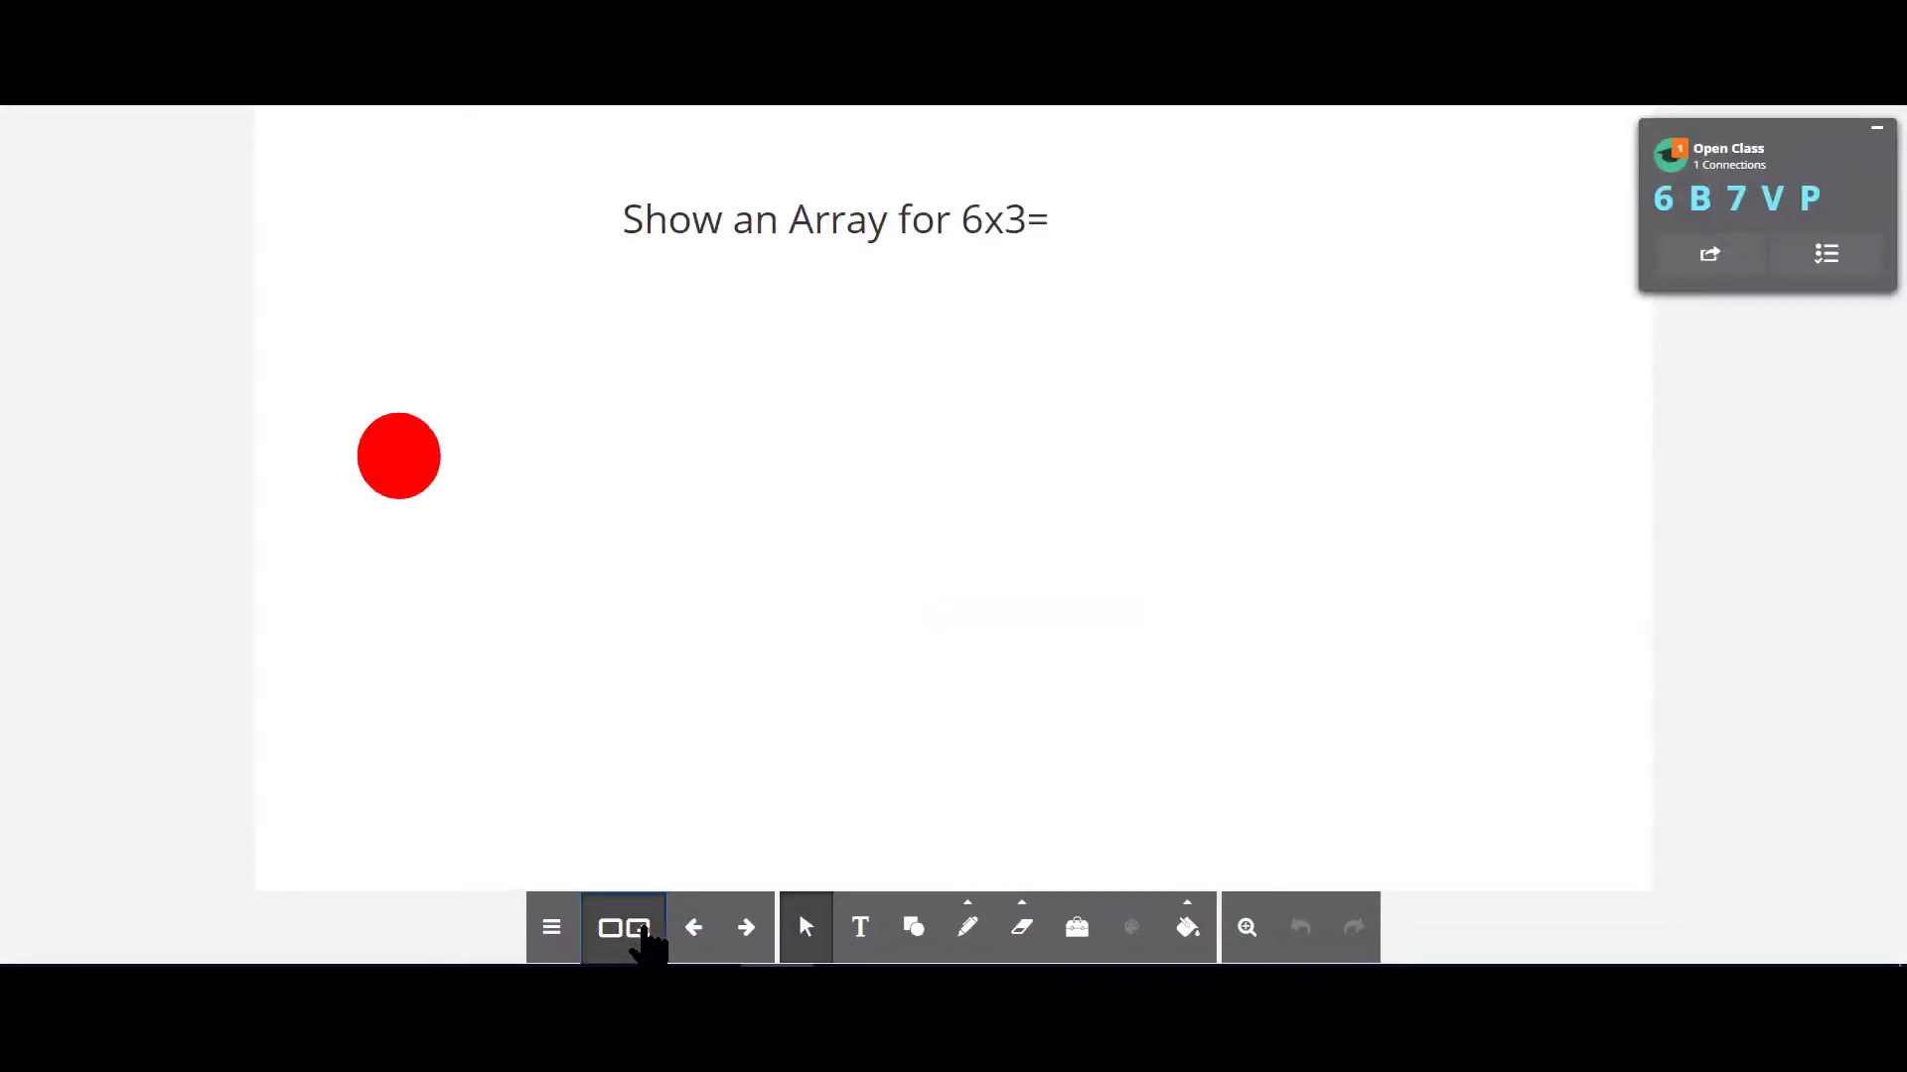
pyautogui.click(641, 931)
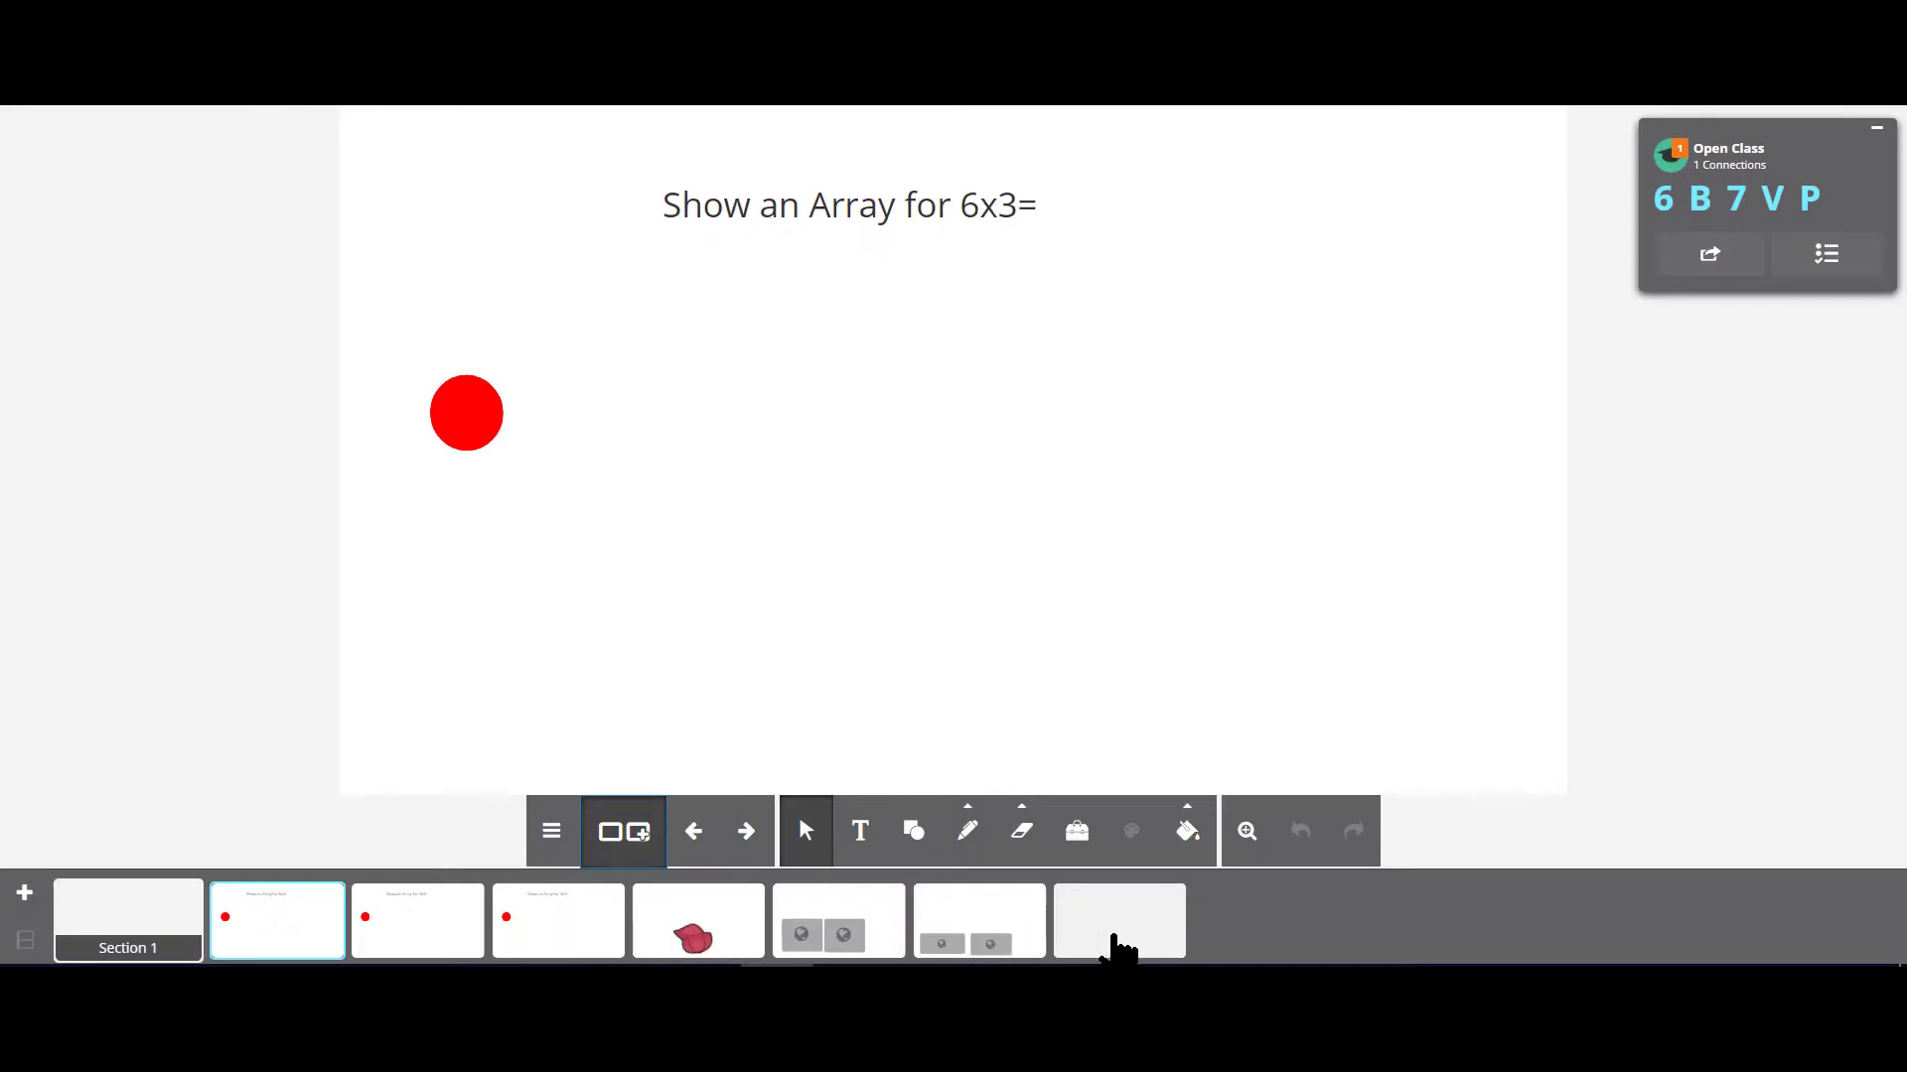
pyautogui.click(1100, 943)
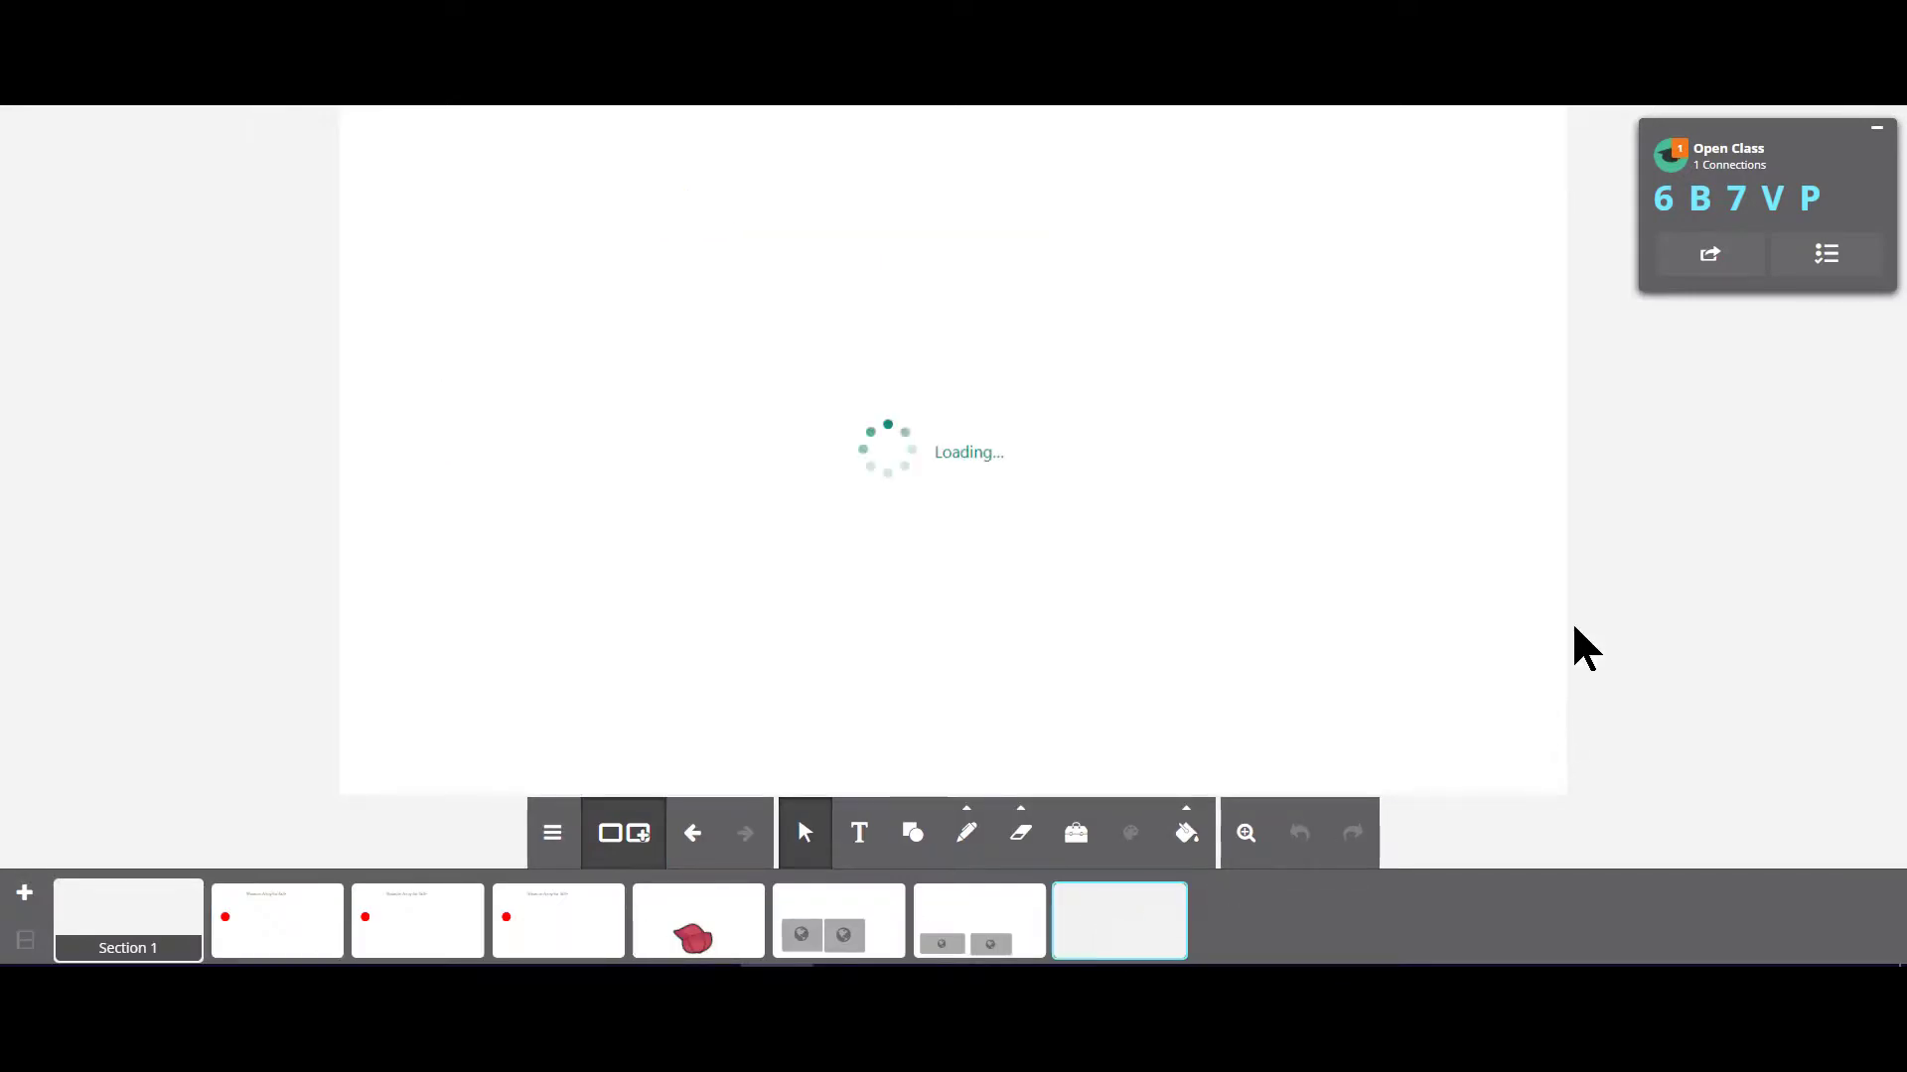
# Step: Check the delivered form down to its submit area and send the screen to All Students
pyautogui.scroll(-10, 792, 477)
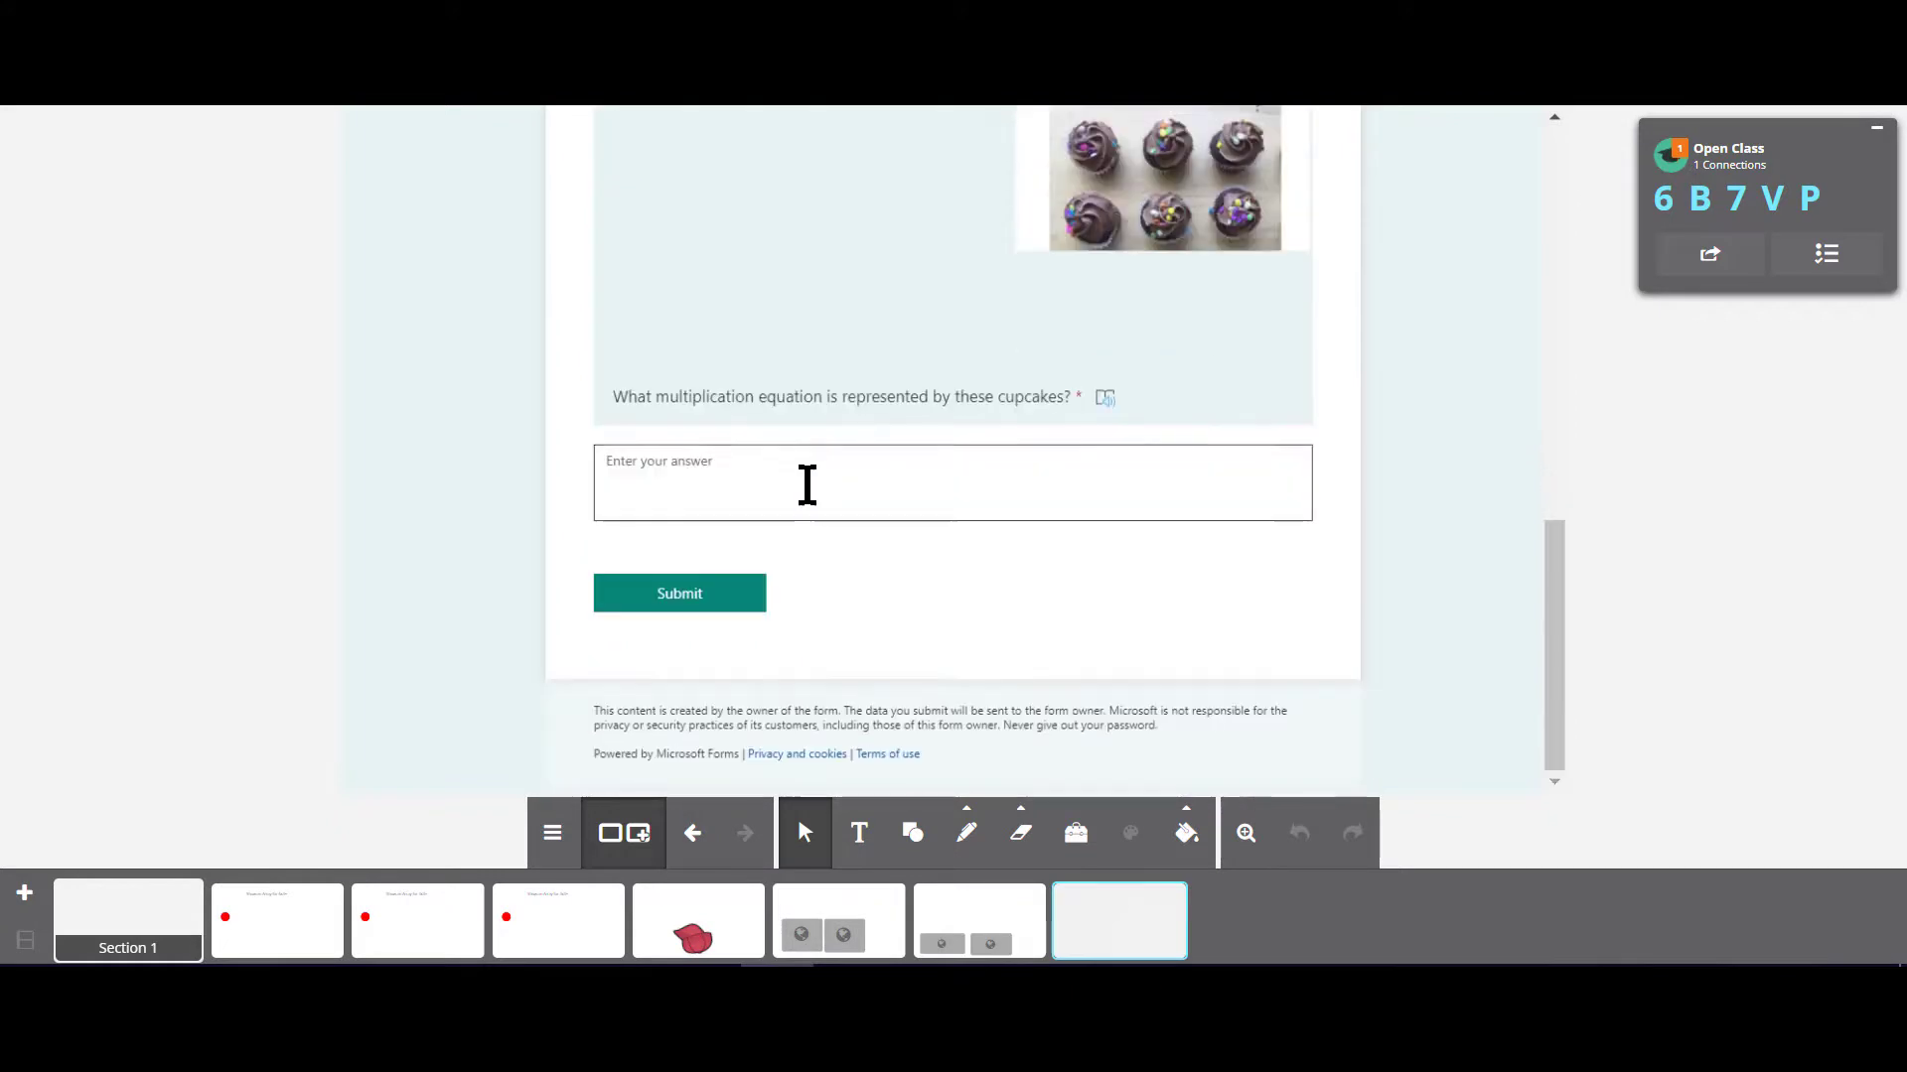
pyautogui.scroll(10, 808, 485)
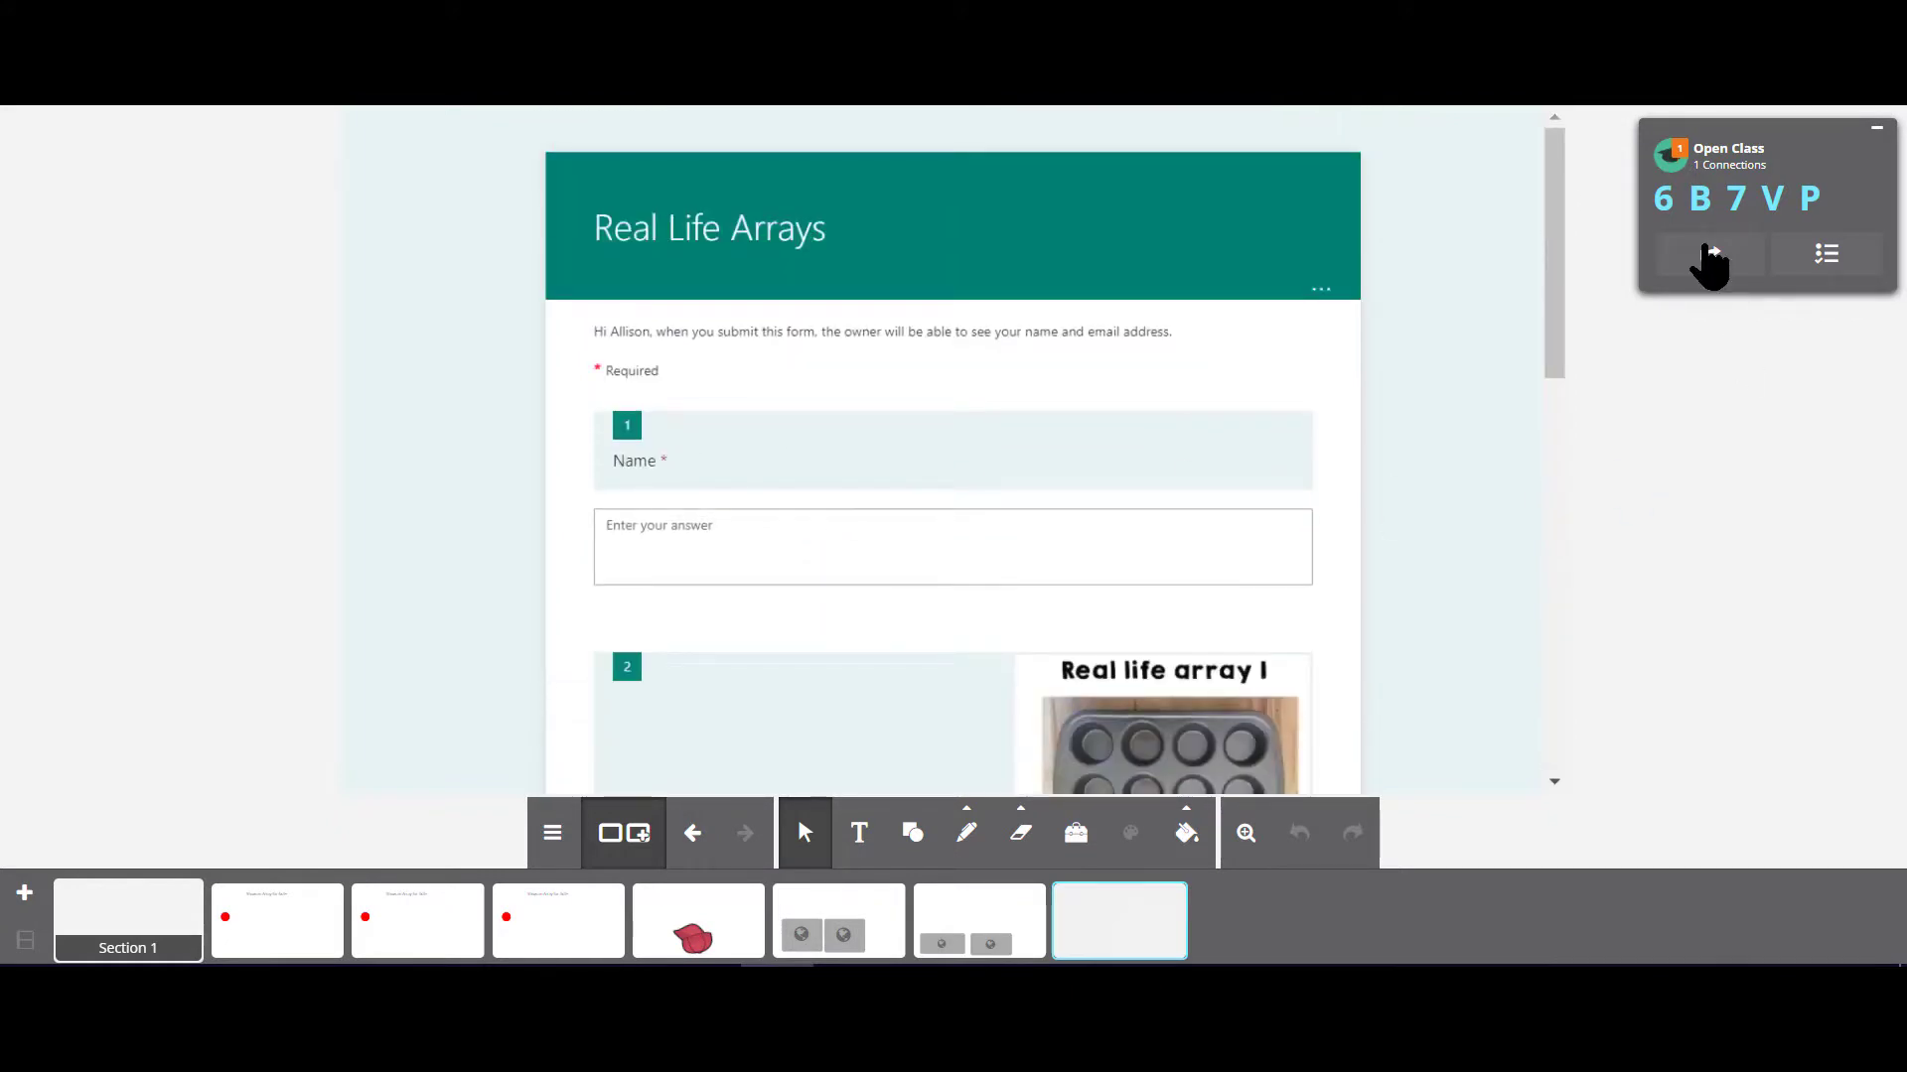
pyautogui.click(1709, 250)
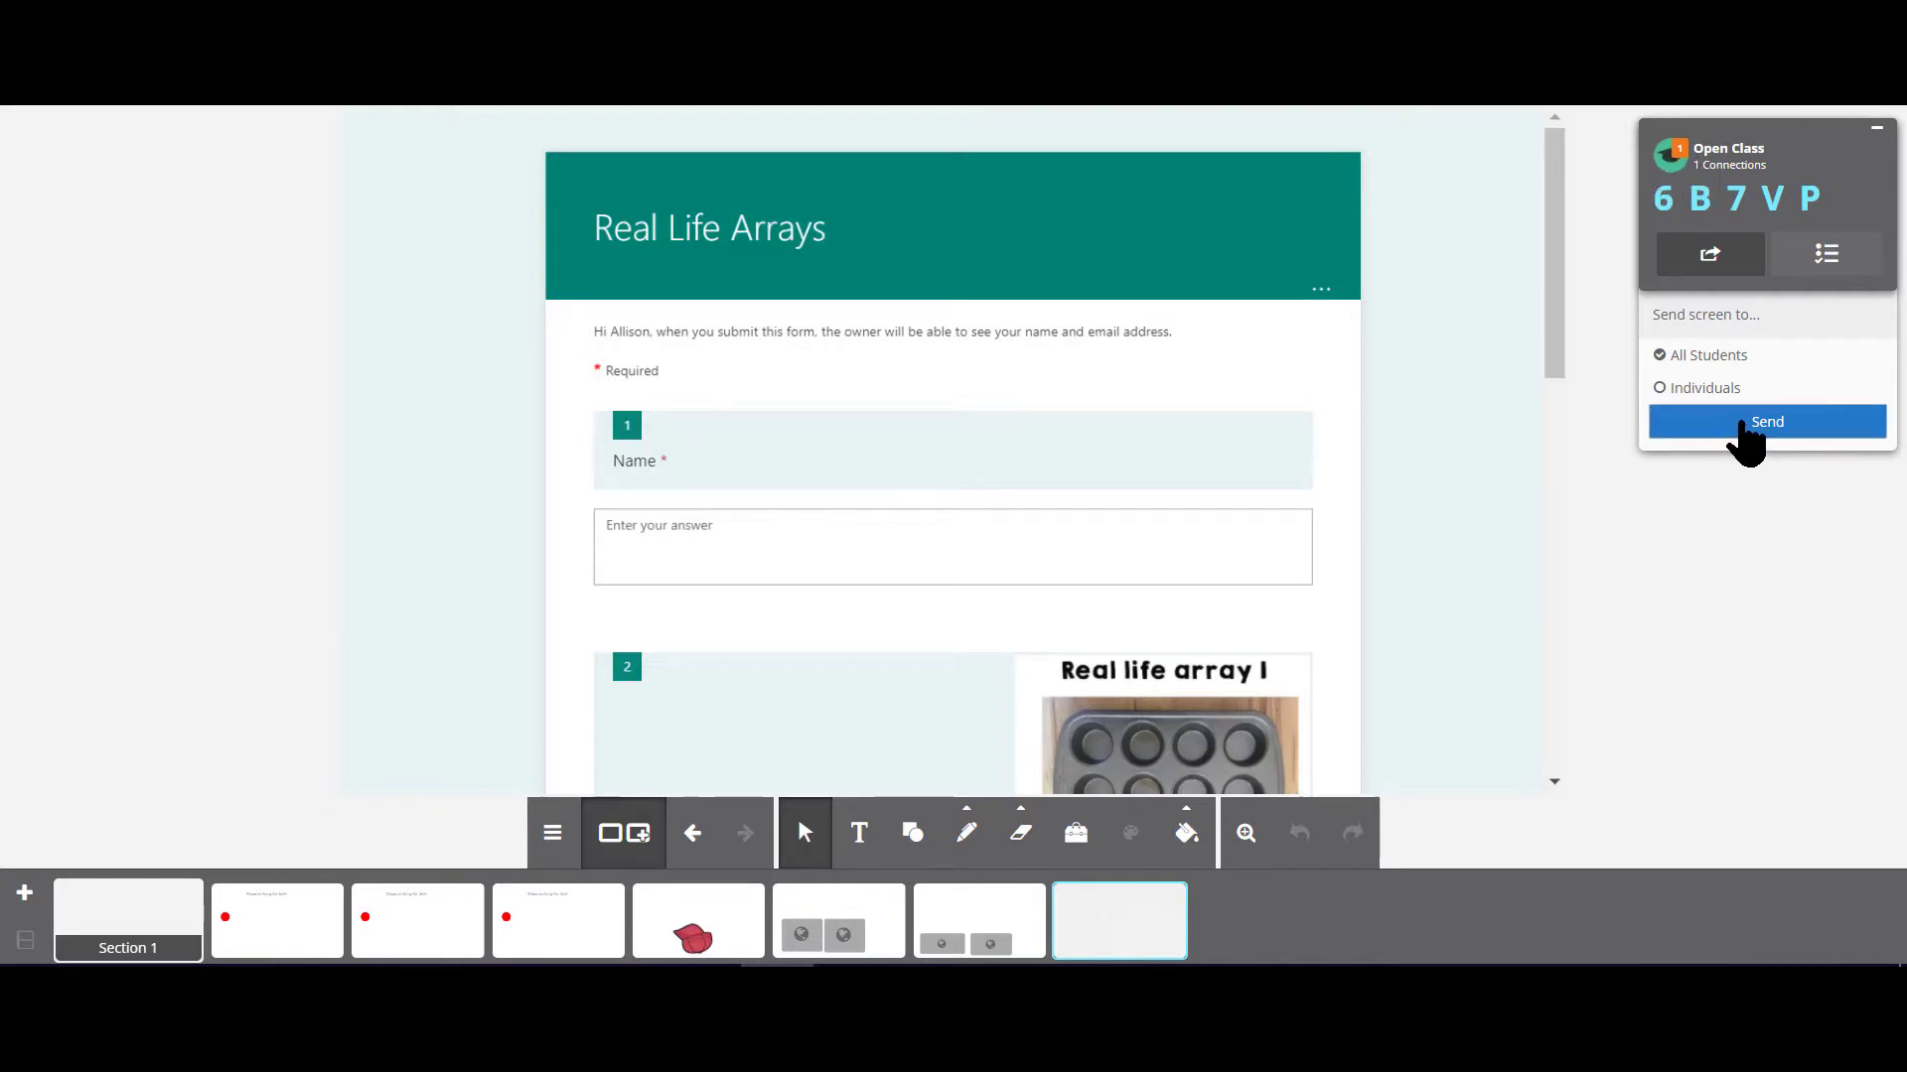
pyautogui.click(1745, 427)
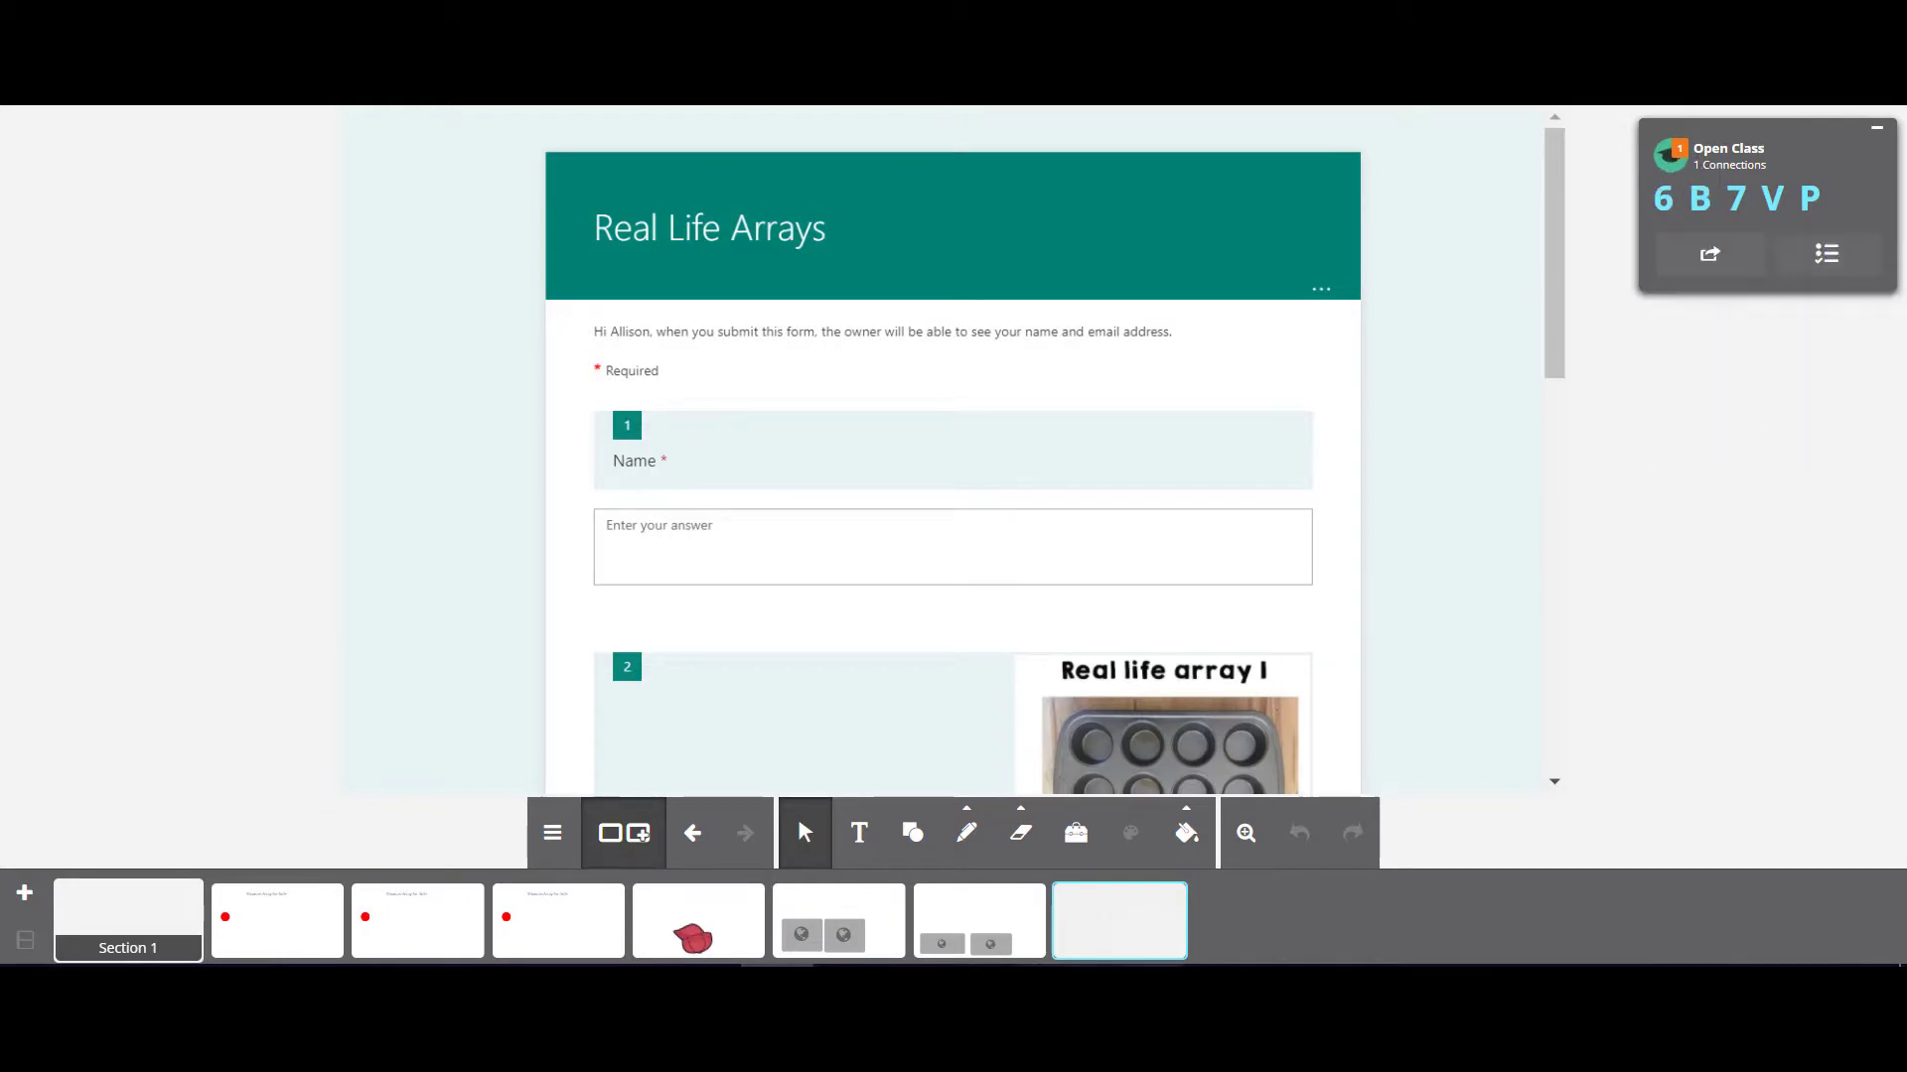
# Step: Switch to the student view of the Real Life Arrays form and enter the student's first name in question 1
pyautogui.click(1145, 874)
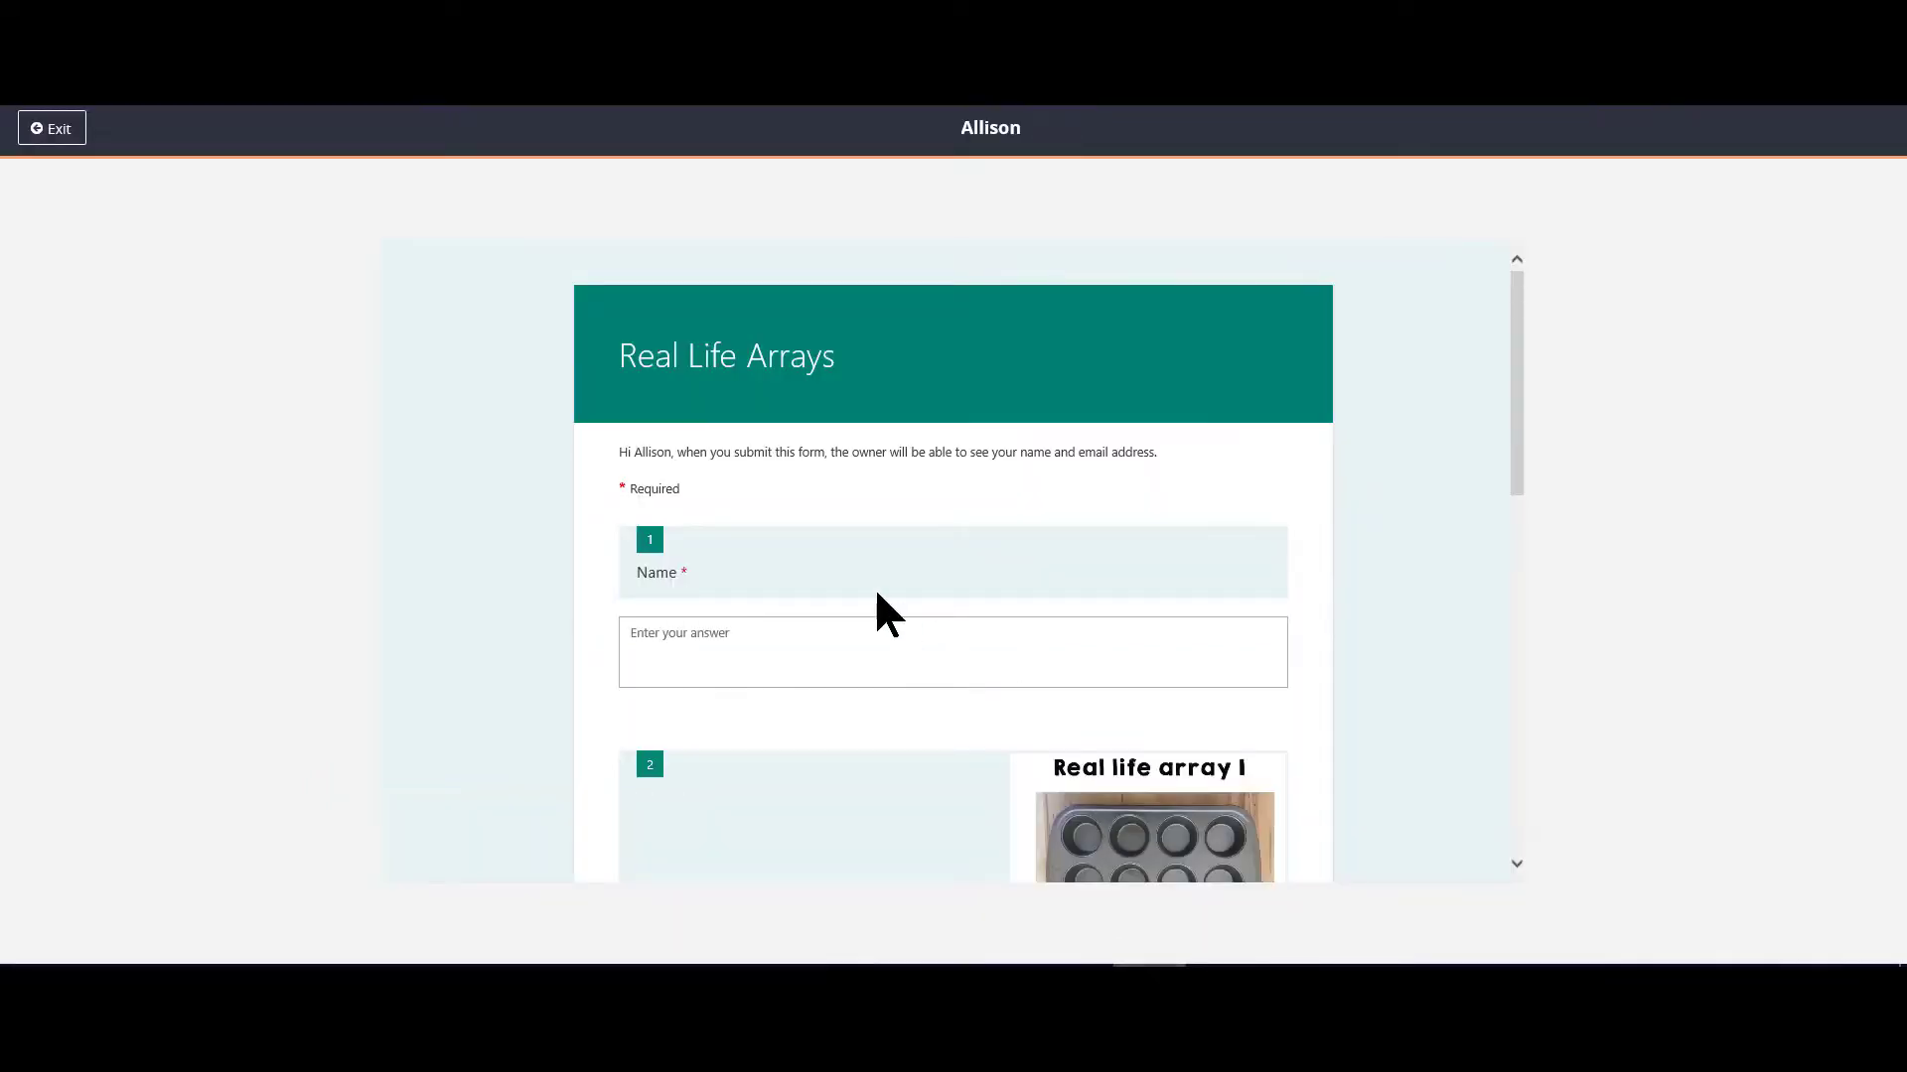
pyautogui.scroll(-3, 1132, 656)
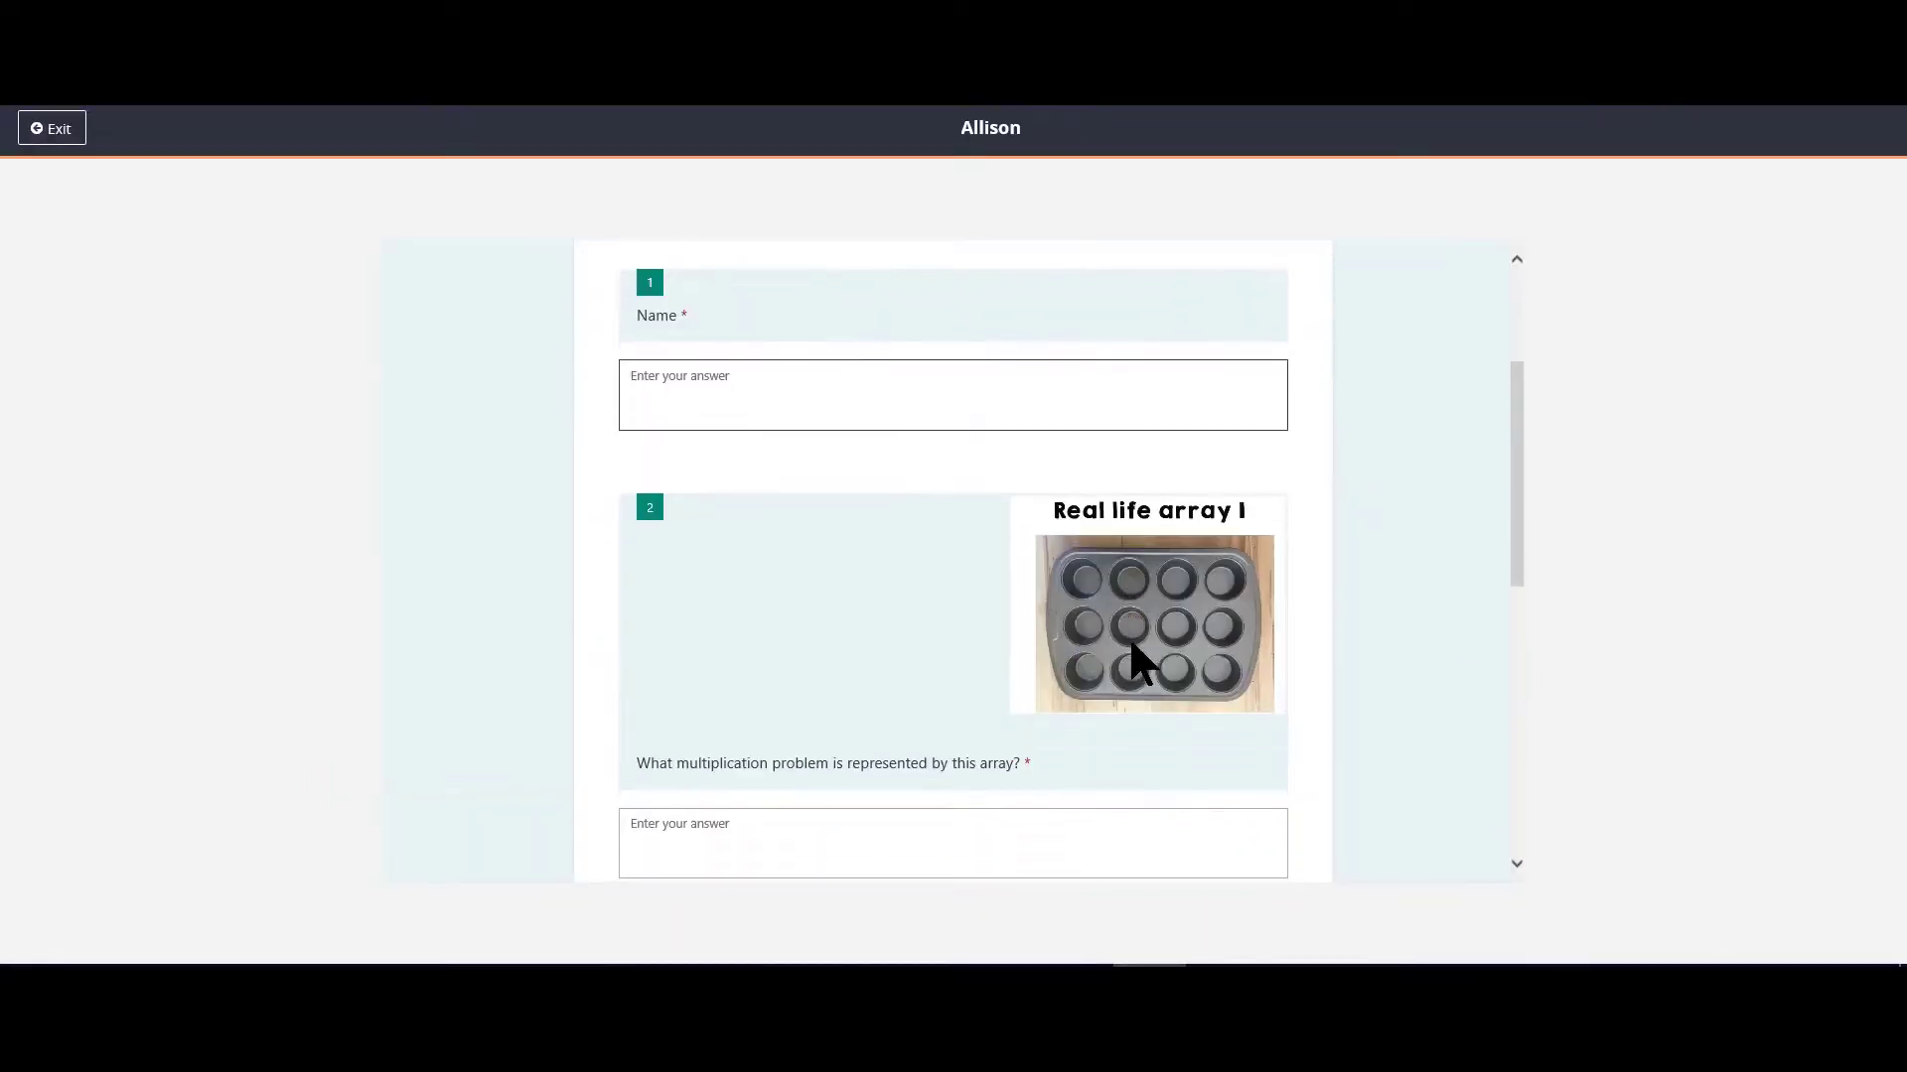
pyautogui.scroll(3, 1141, 669)
pyautogui.click(725, 636)
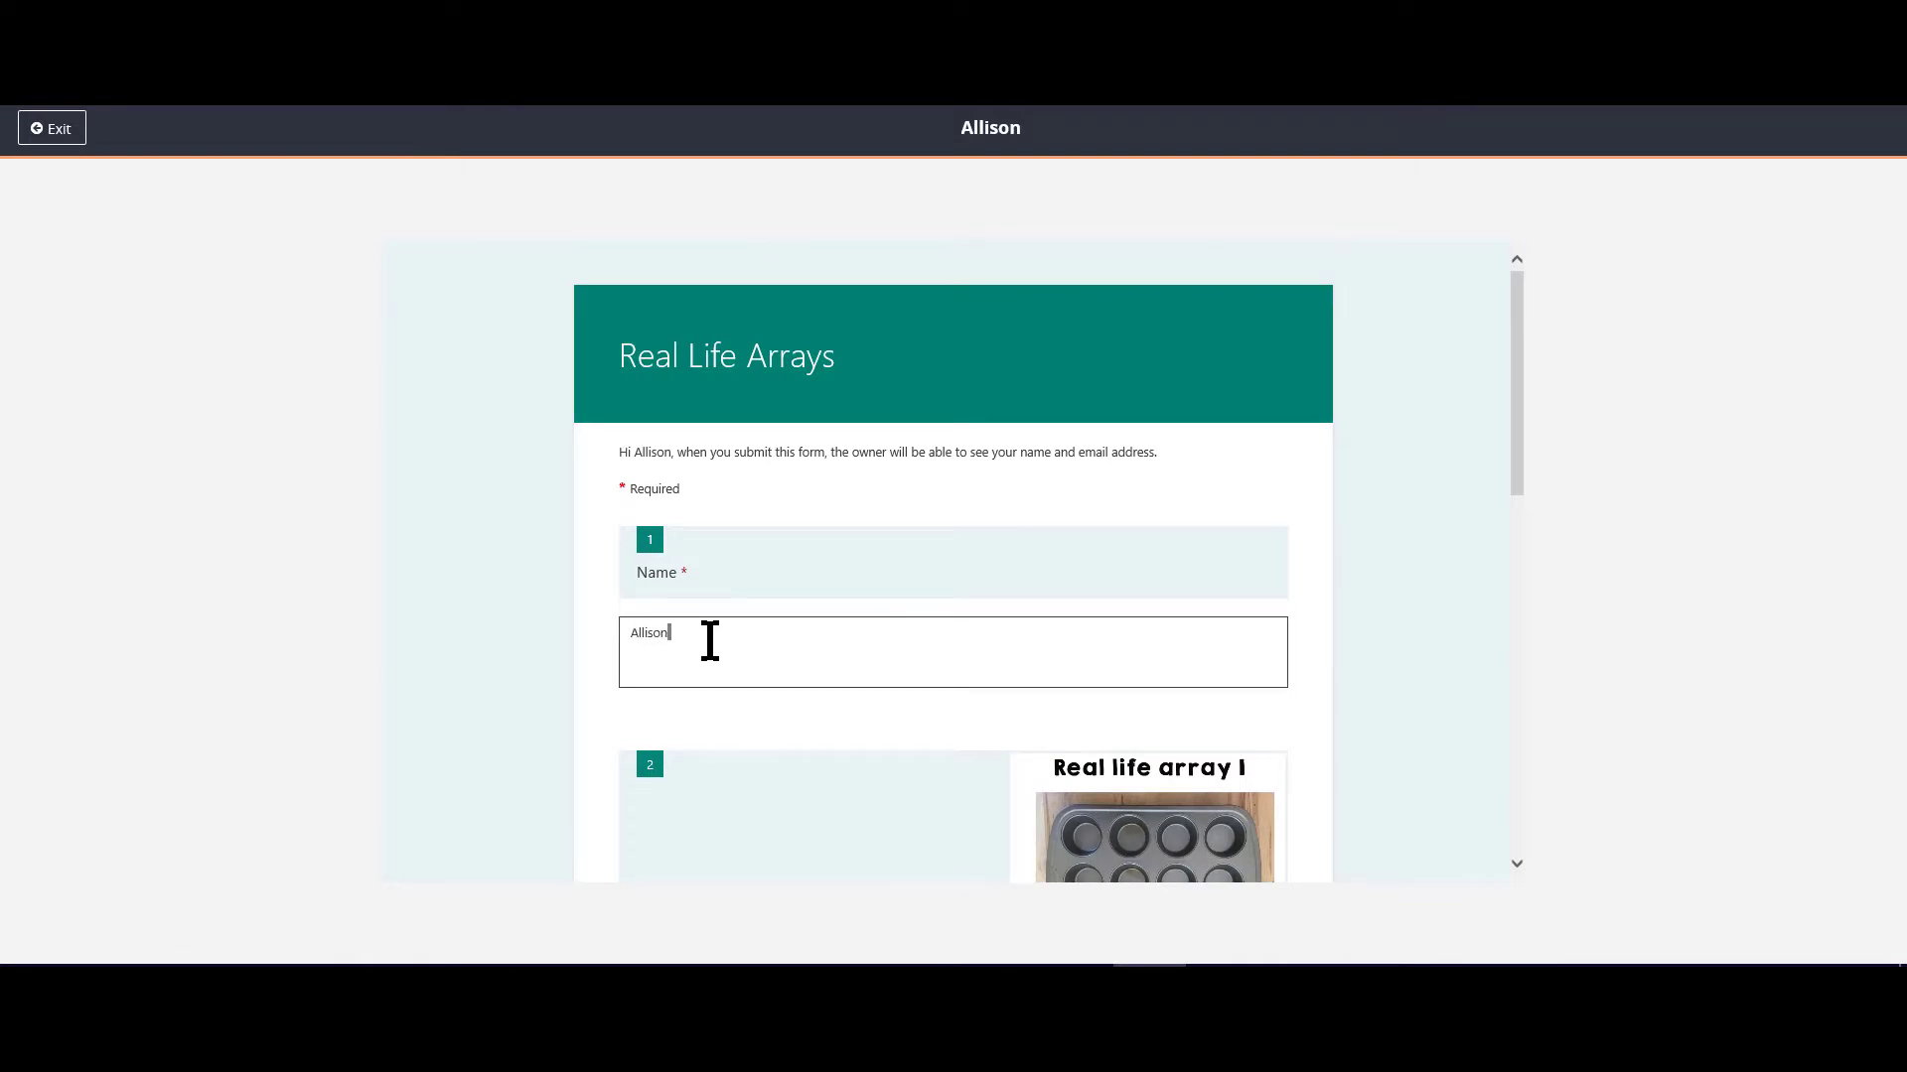
# Step: Answer the muffin tin question with 3X4 = 12 and the cupcake question with 3 x 3 = 9, and submit the form
pyautogui.scroll(-3, 749, 787)
pyautogui.click(766, 695)
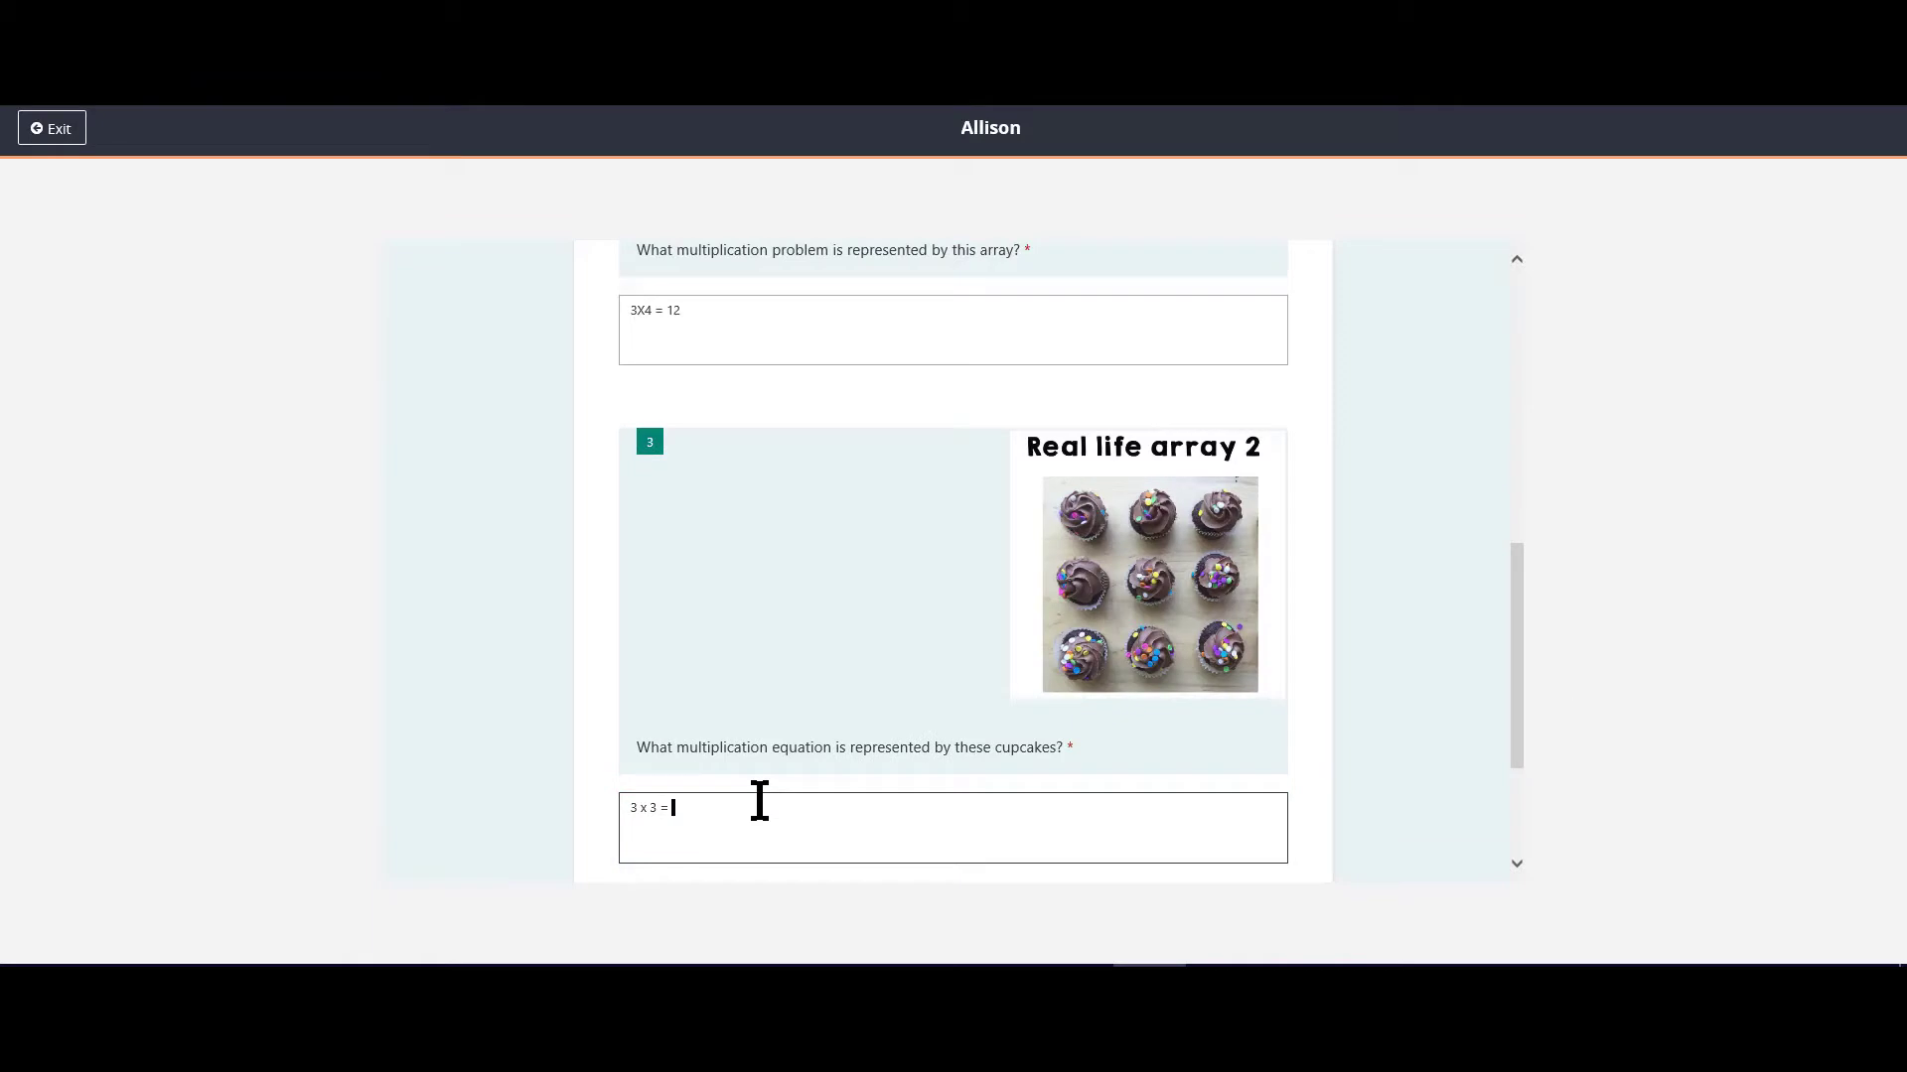
pyautogui.scroll(-3, 795, 755)
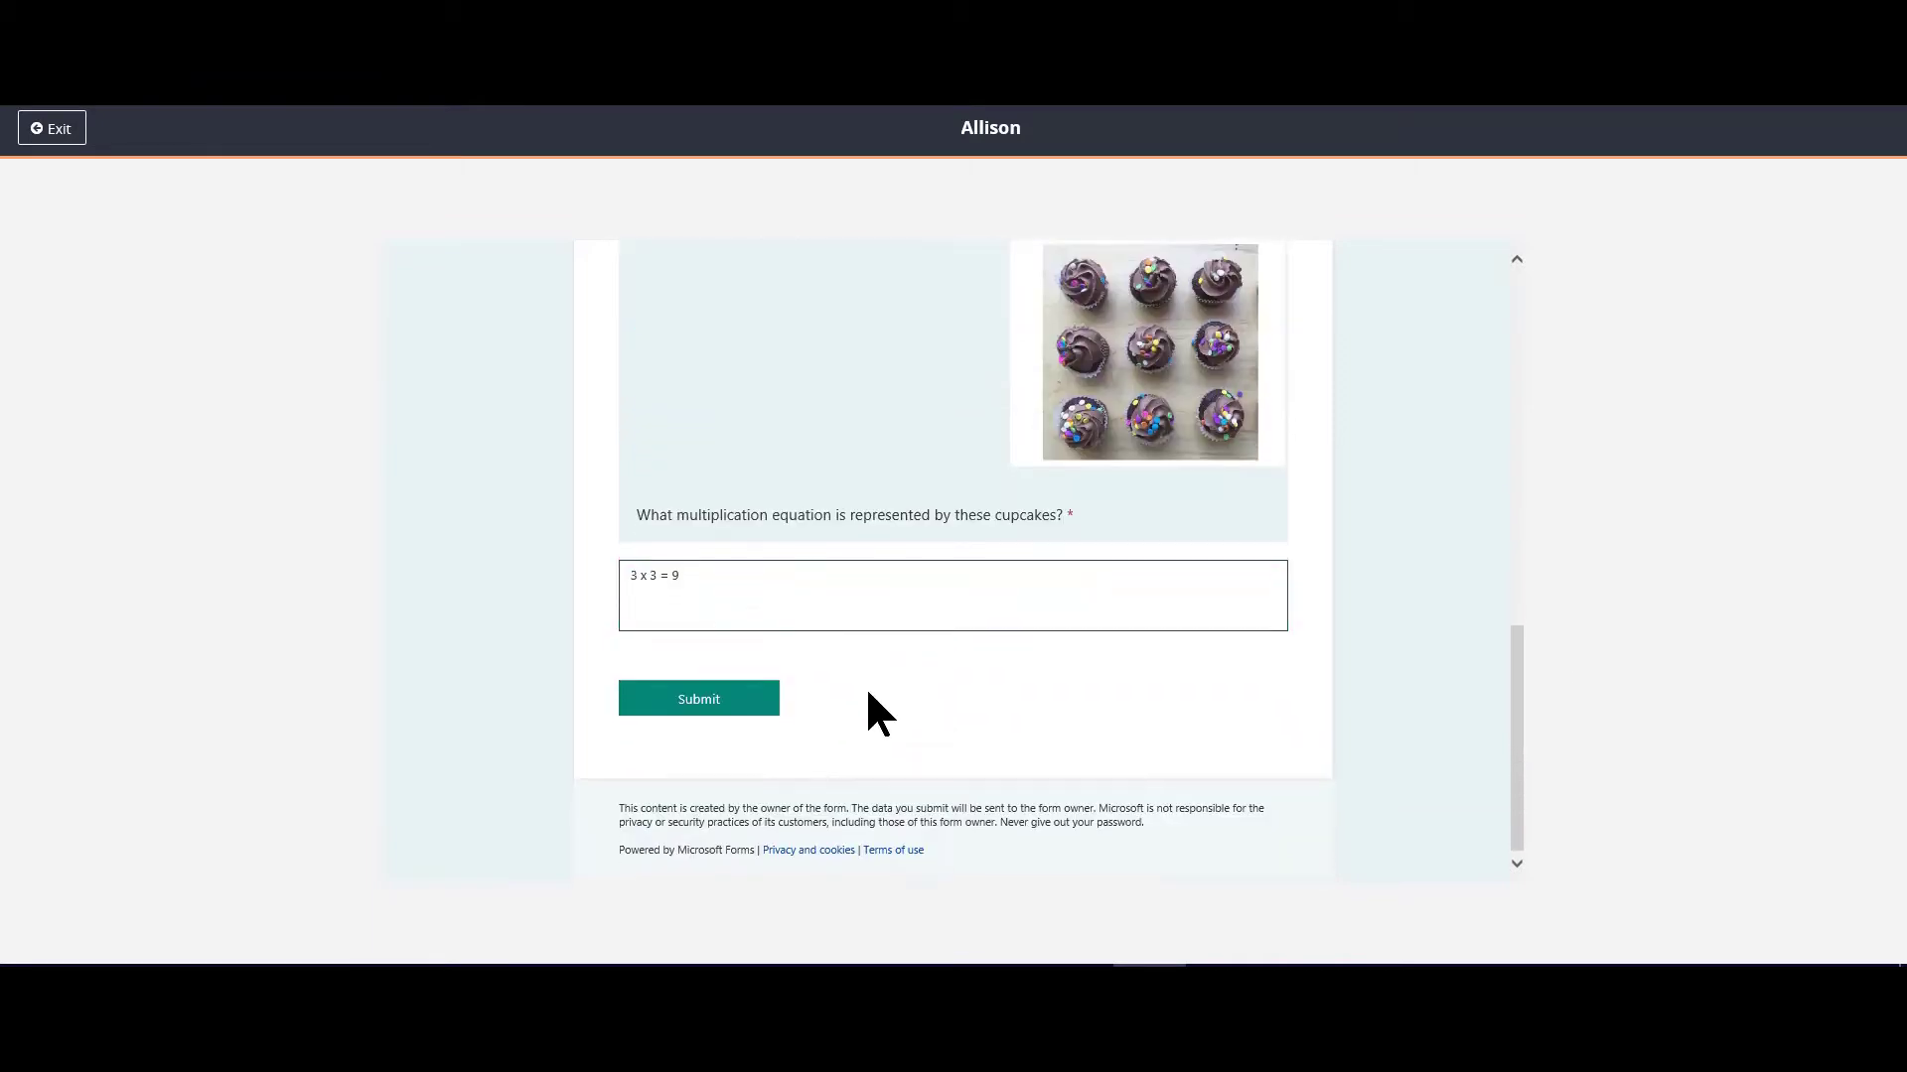
pyautogui.click(662, 700)
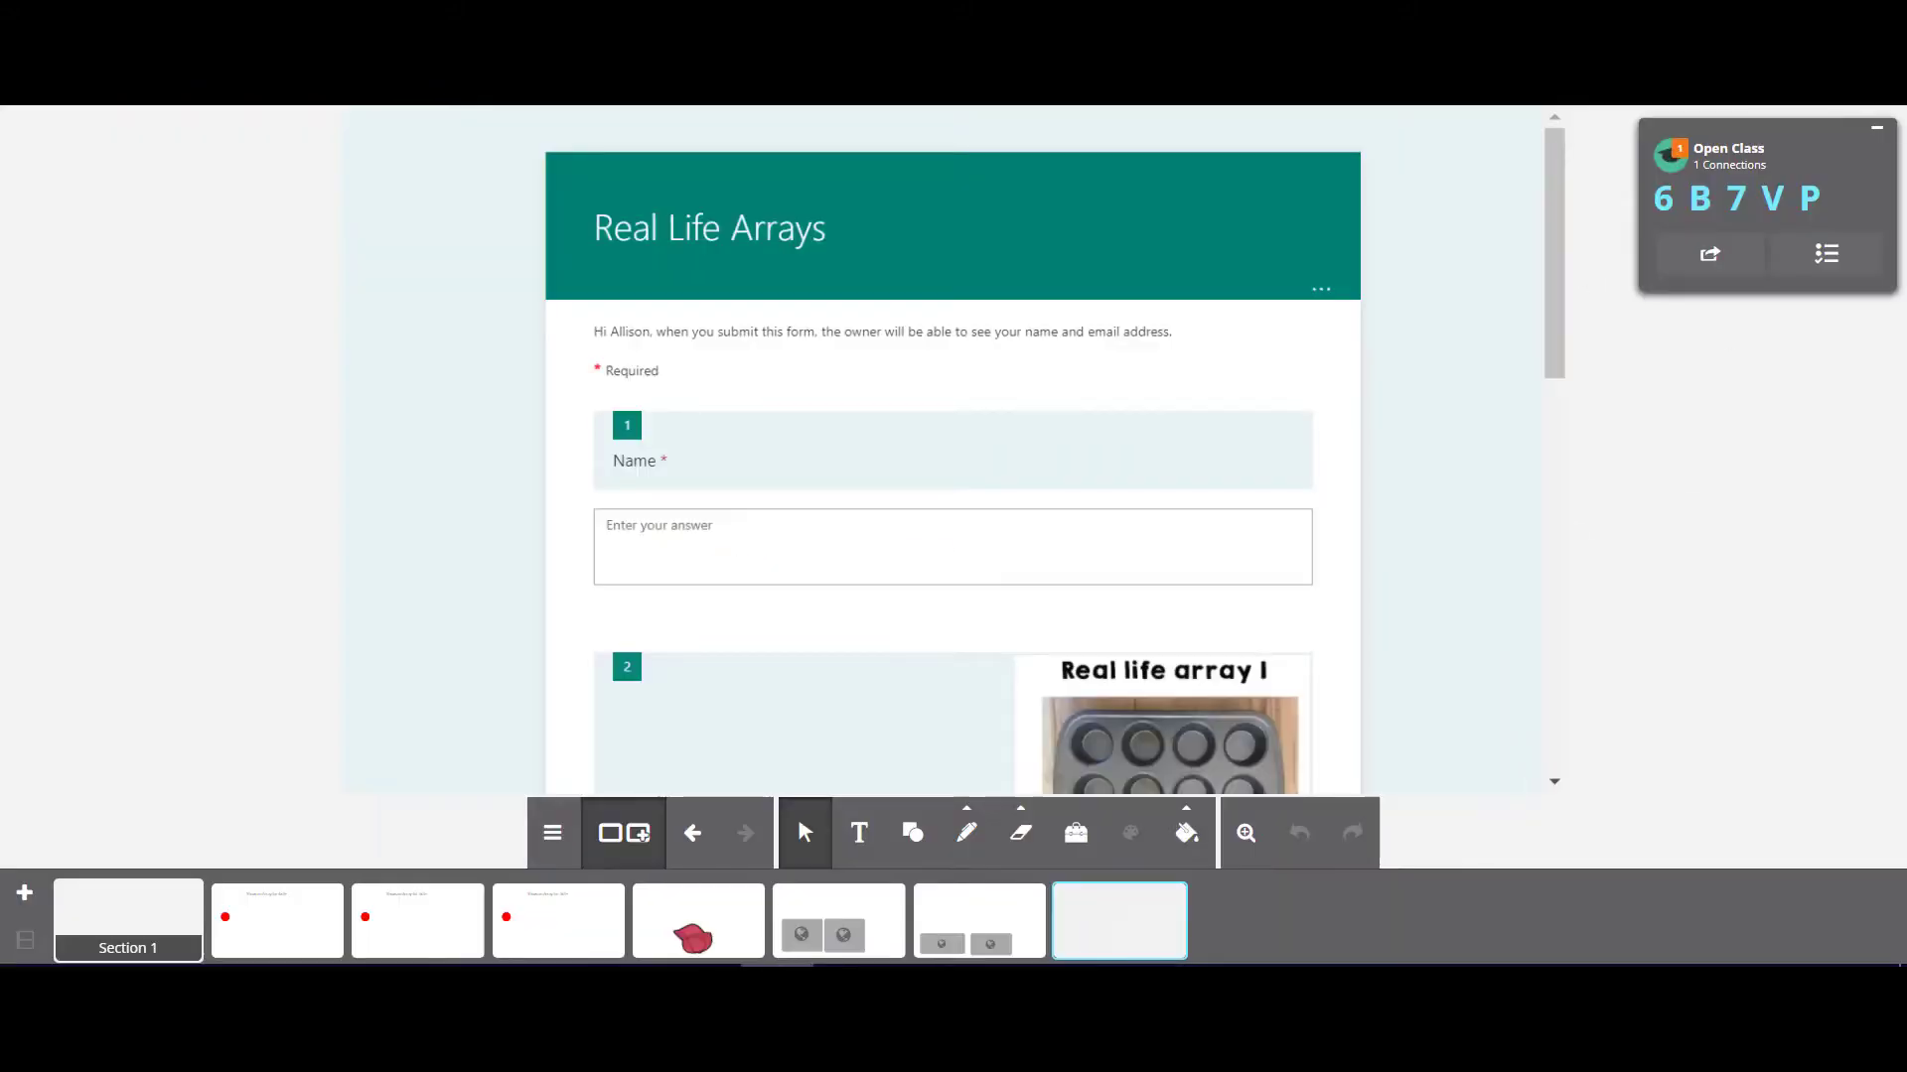
# Step: Look through the teacher's view of the delivered form, then switch to Microsoft Forms and check Real Life Arrays for responses
pyautogui.scroll(-15, 638, 754)
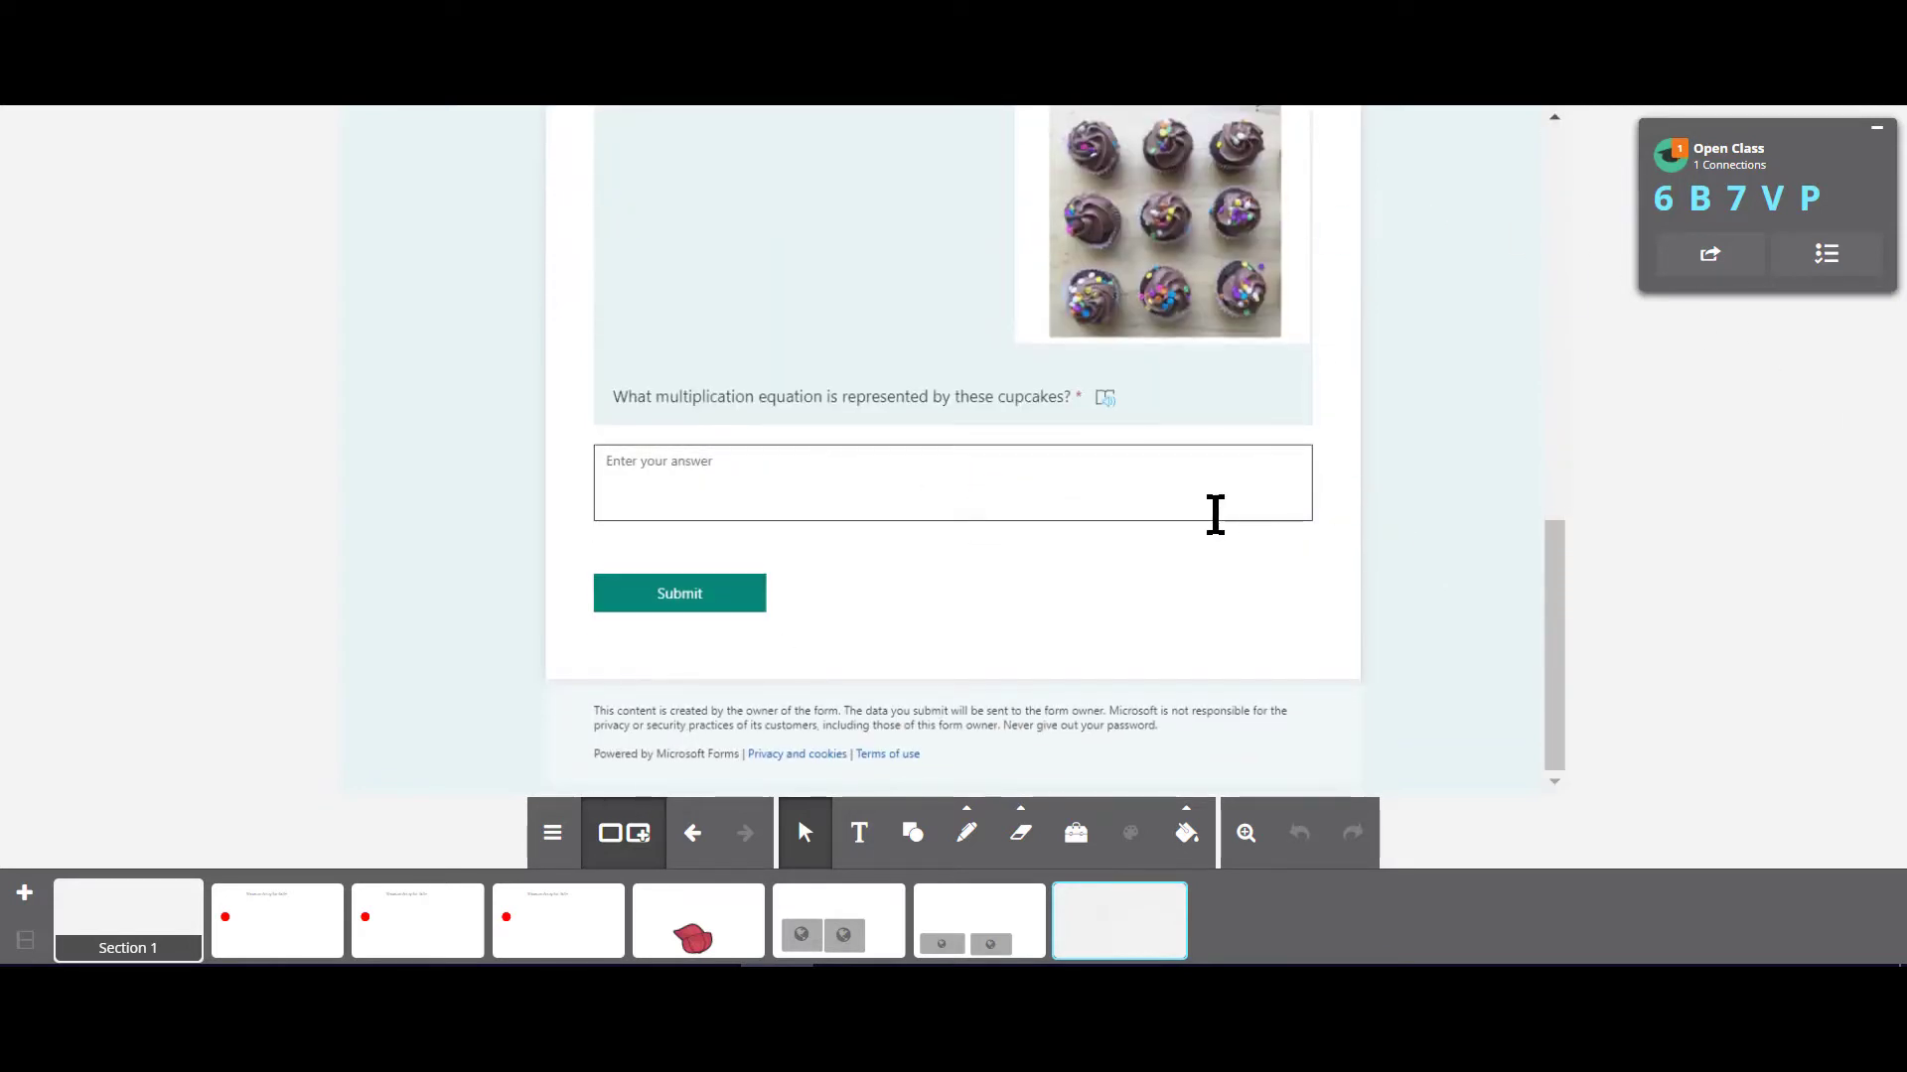
pyautogui.scroll(12, 1213, 515)
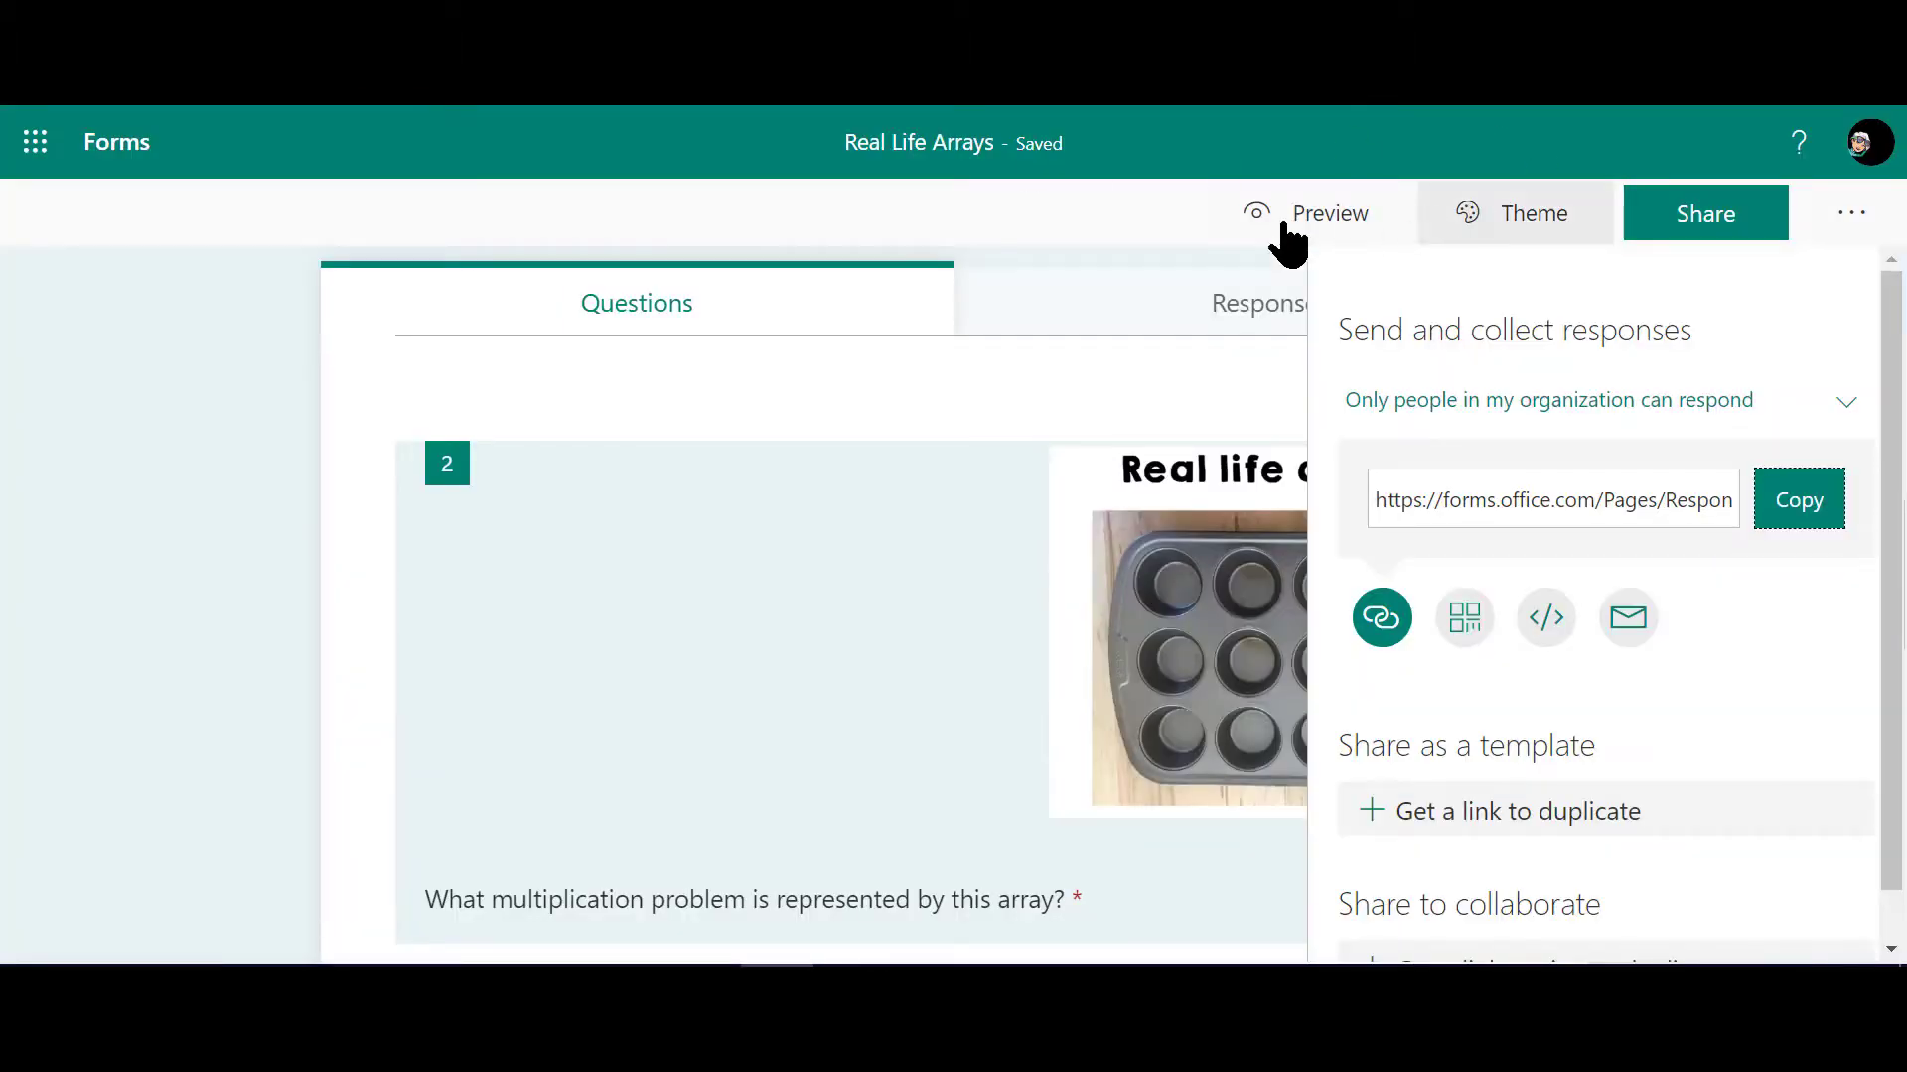
pyautogui.click(1112, 316)
pyautogui.scroll(-3, 805, 596)
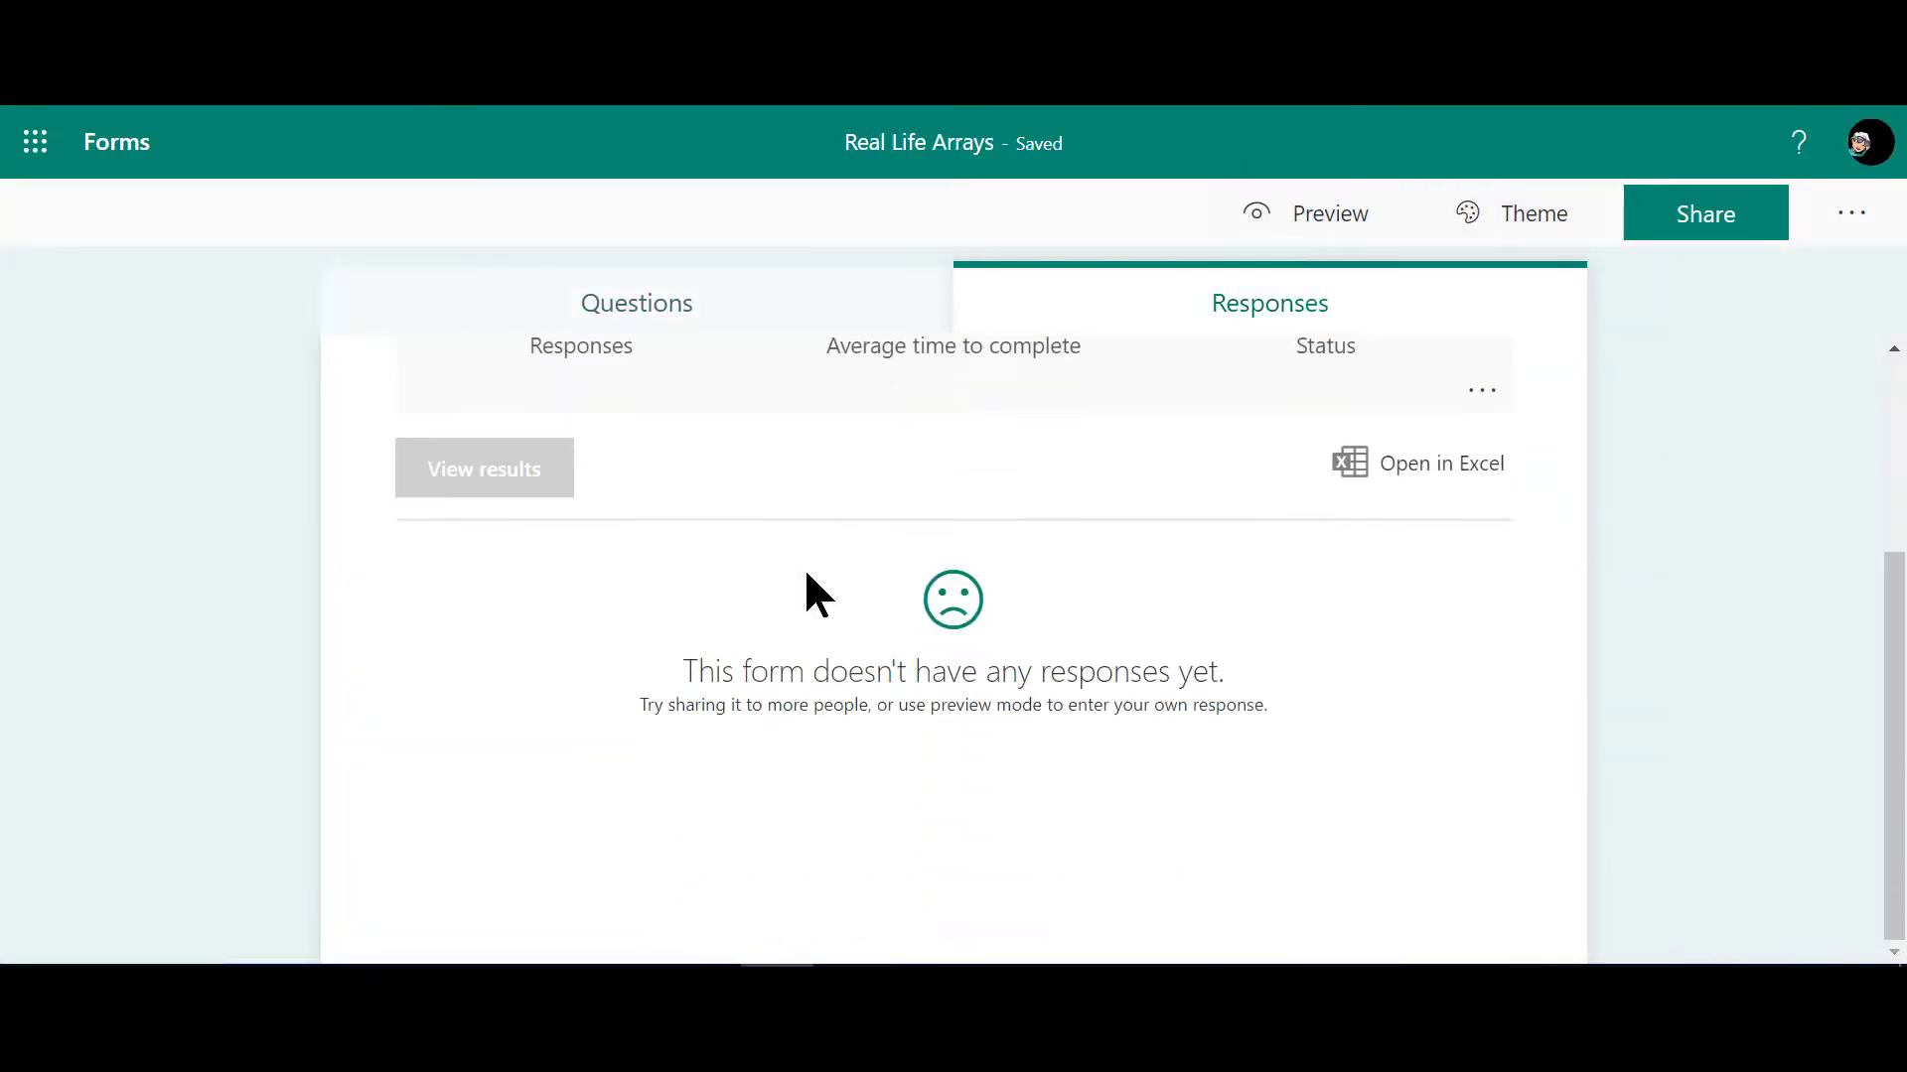
pyautogui.scroll(3, 755, 477)
pyautogui.click(668, 311)
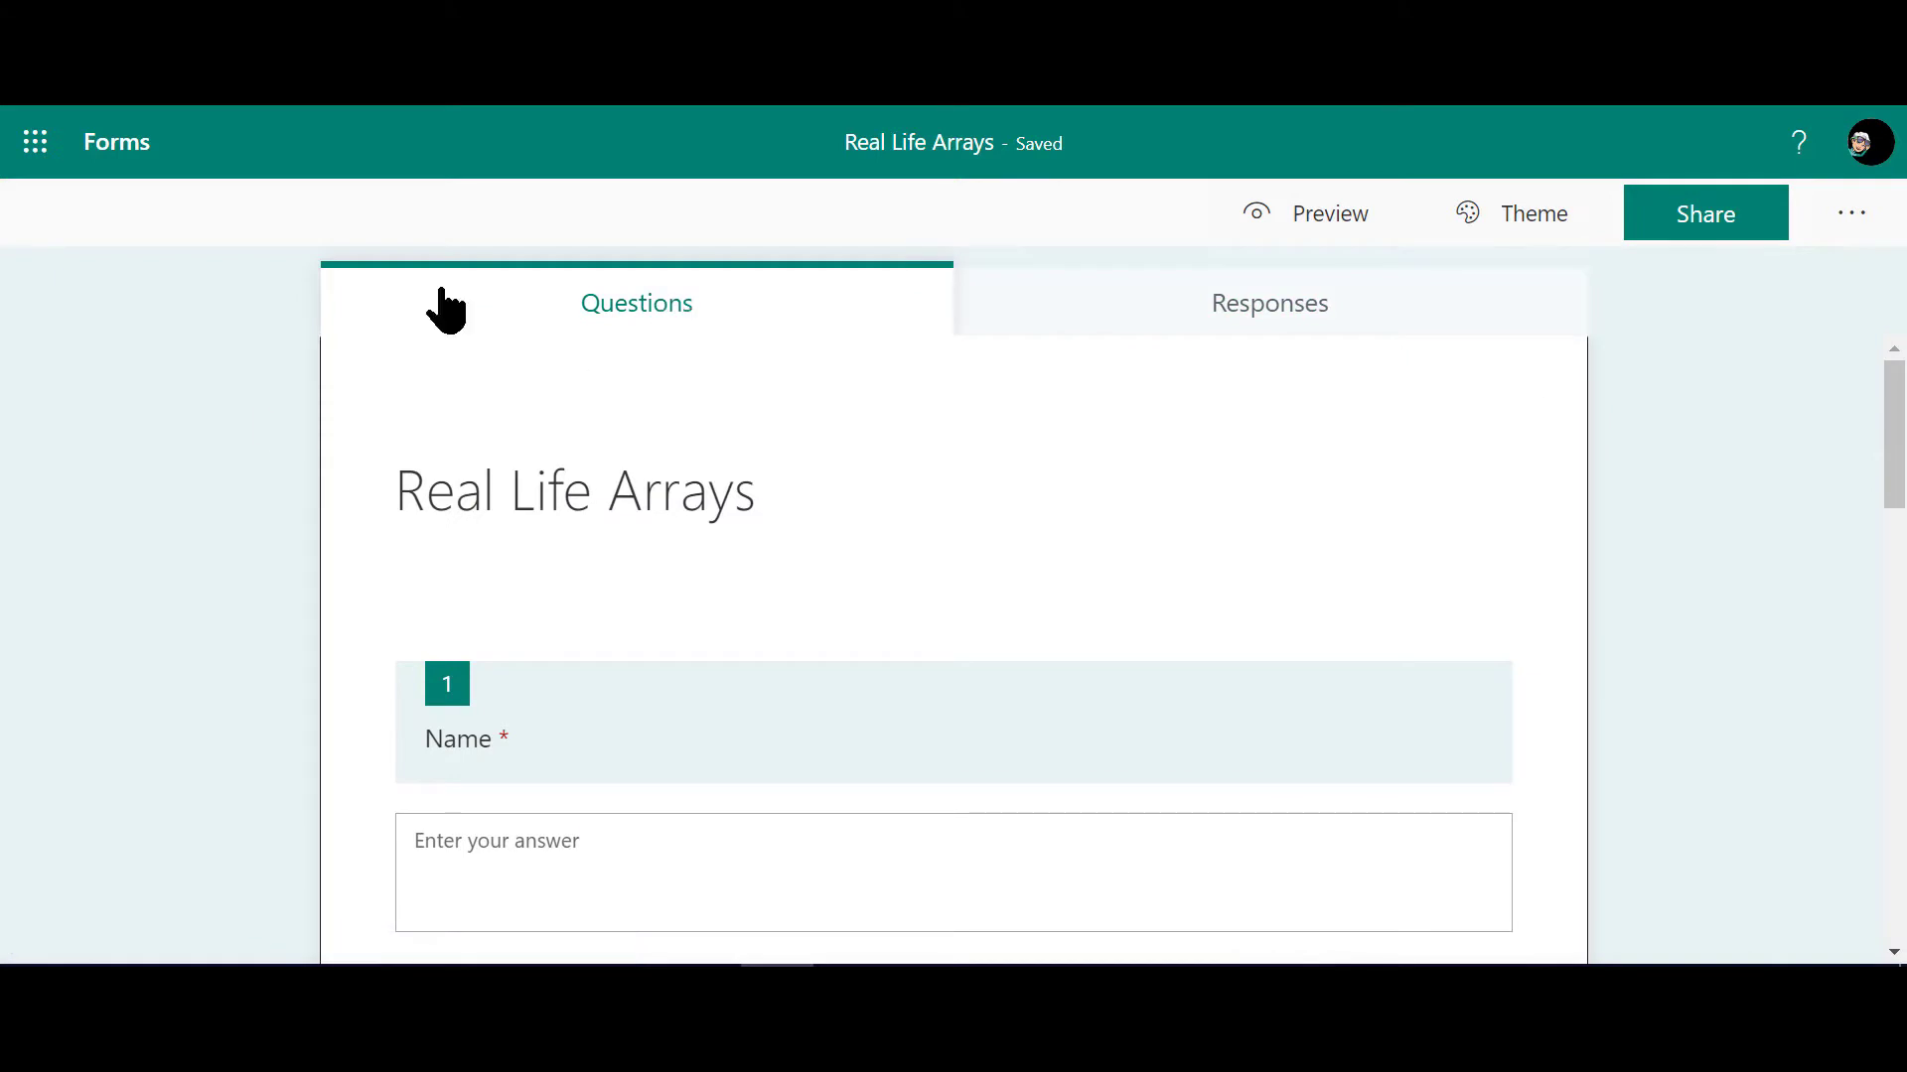
# Step: Reopen Real Life Arrays from the forms list and review its responses, including the details of question 2
pyautogui.click(107, 161)
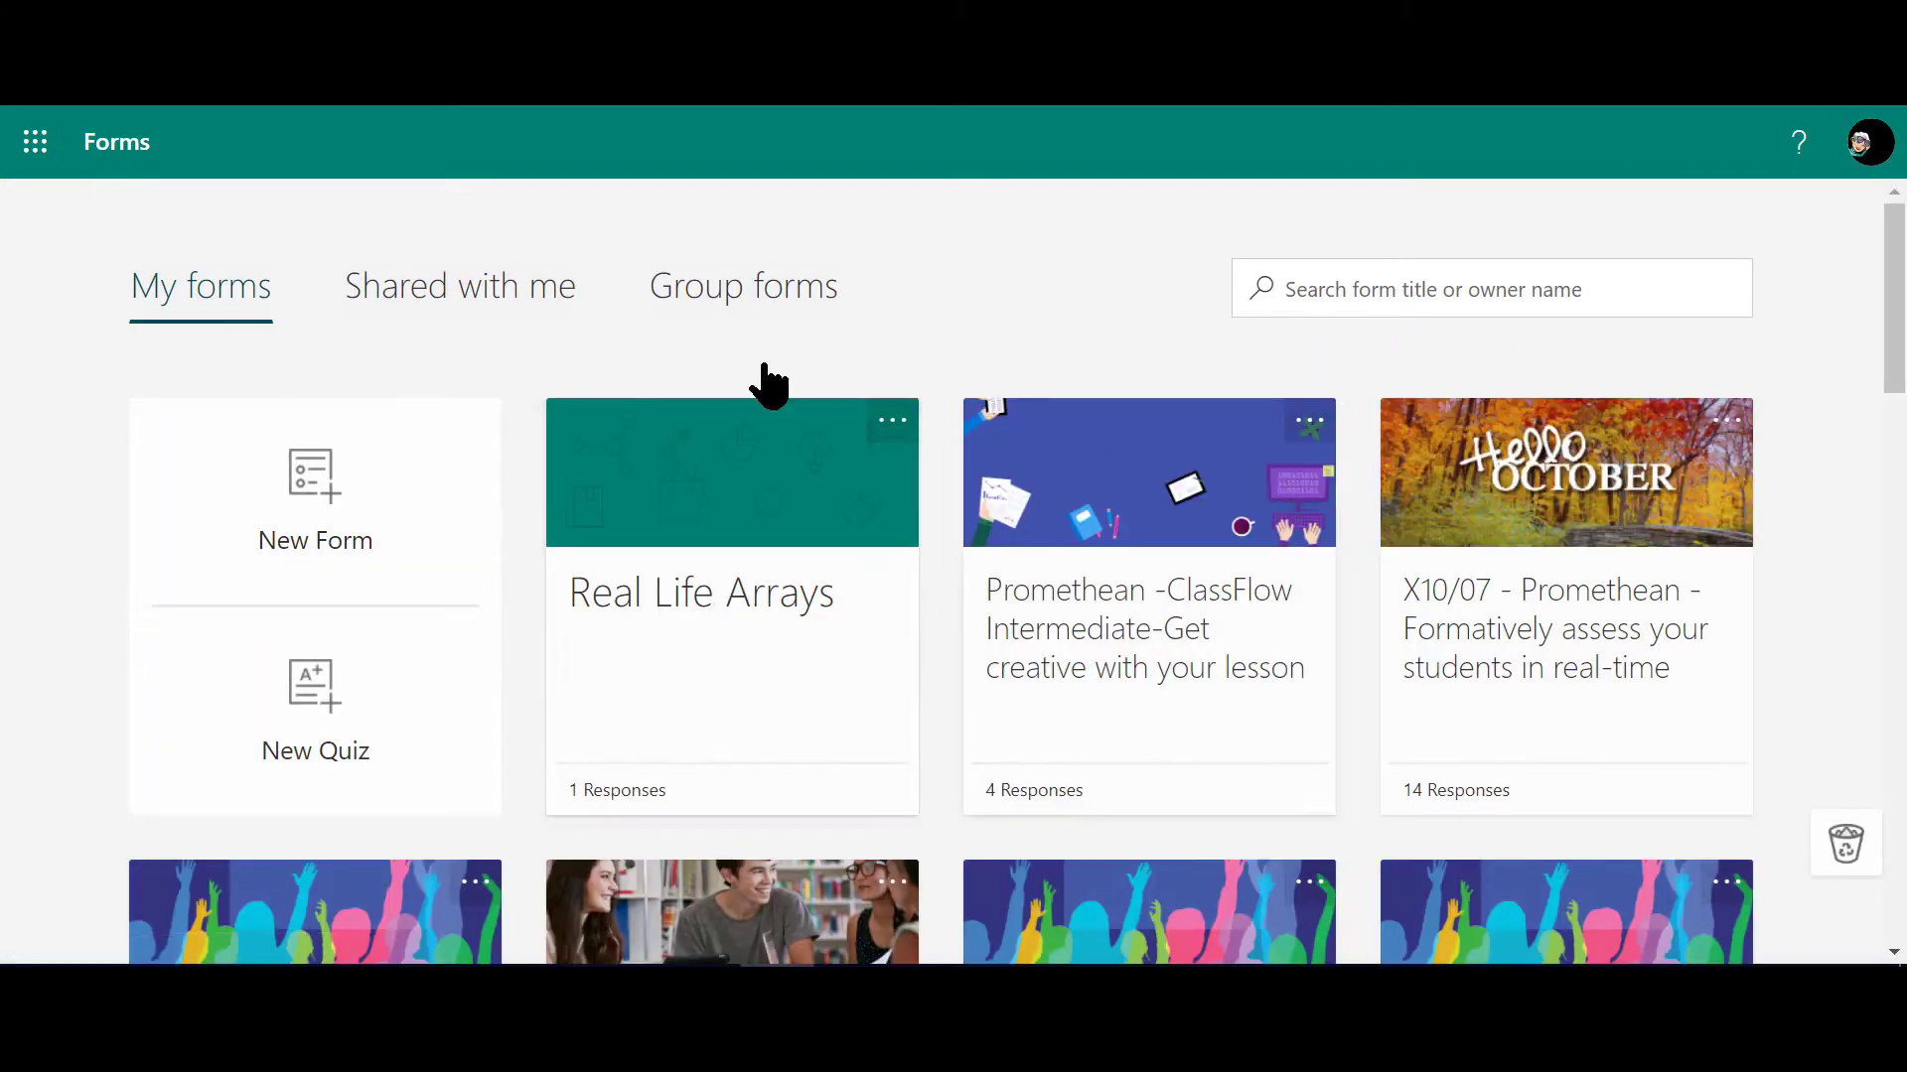
pyautogui.click(672, 594)
pyautogui.click(1253, 316)
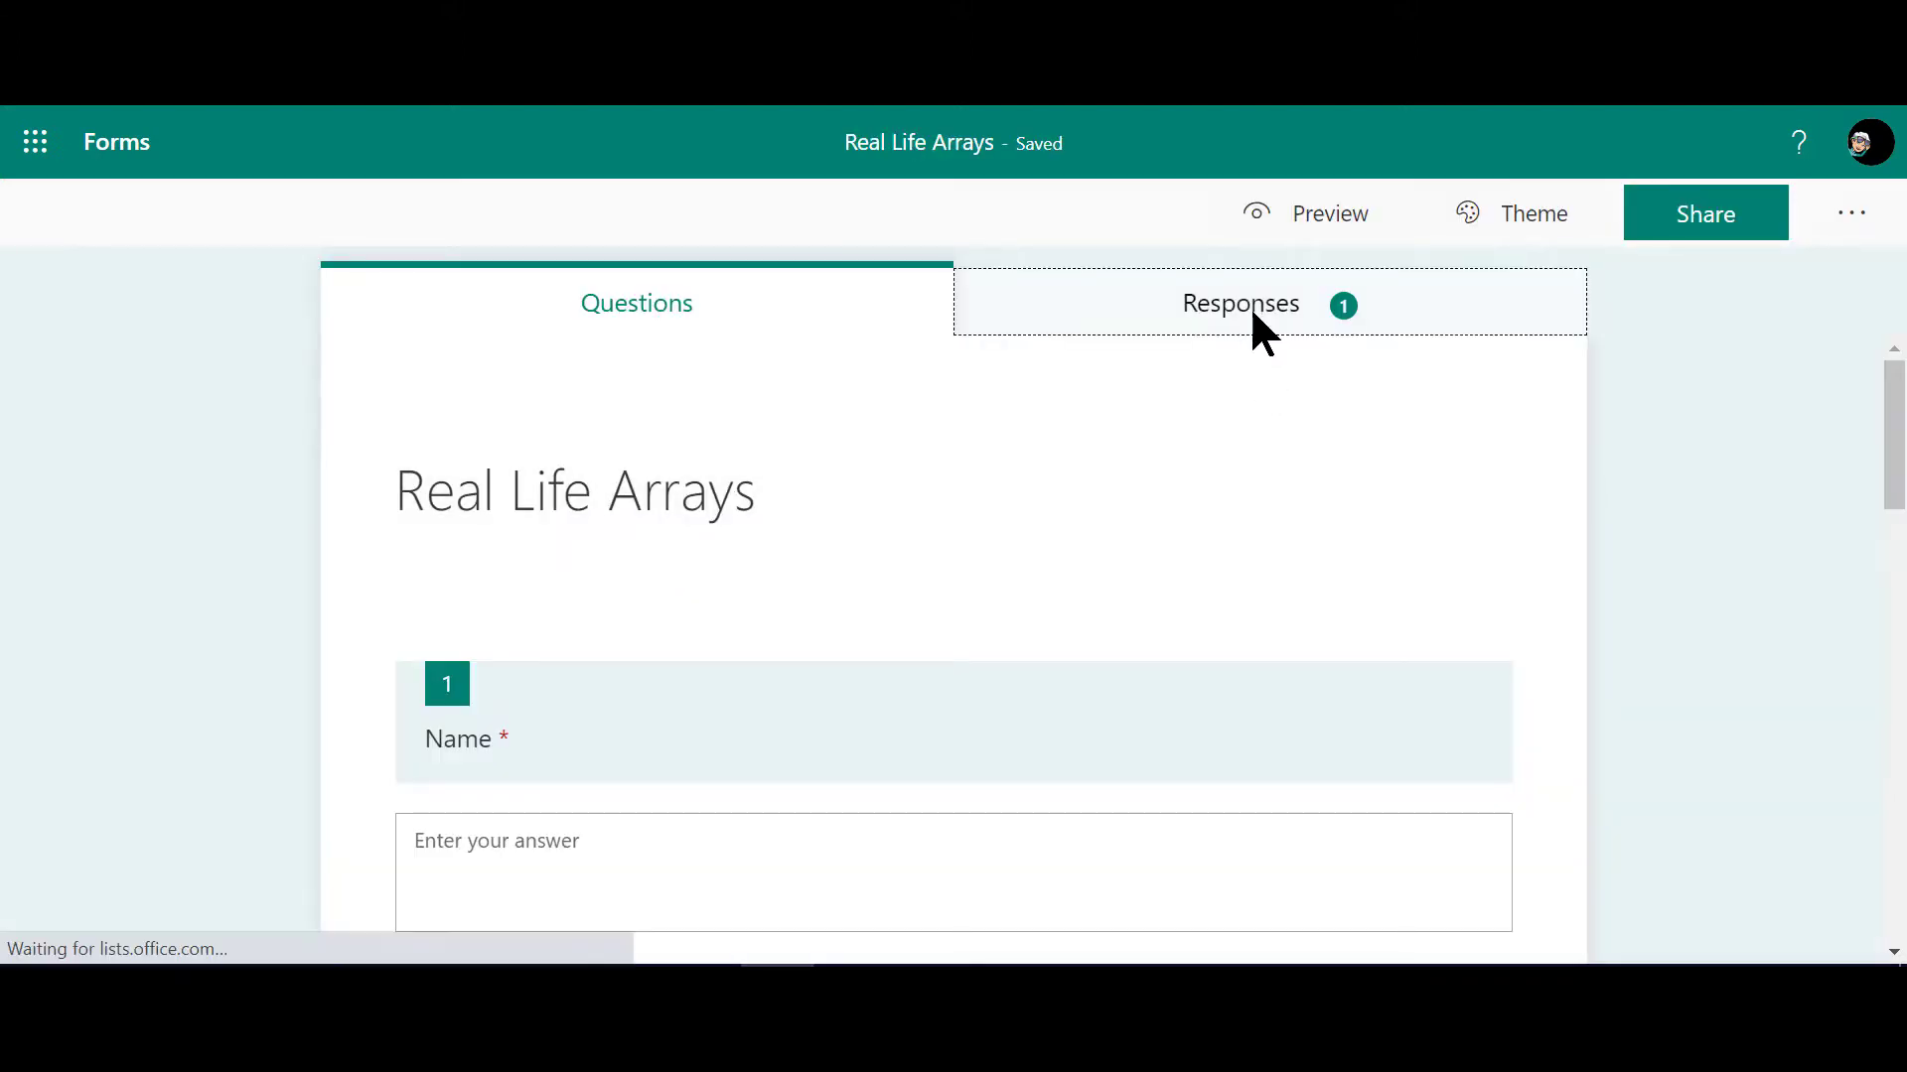
pyautogui.scroll(-4, 783, 651)
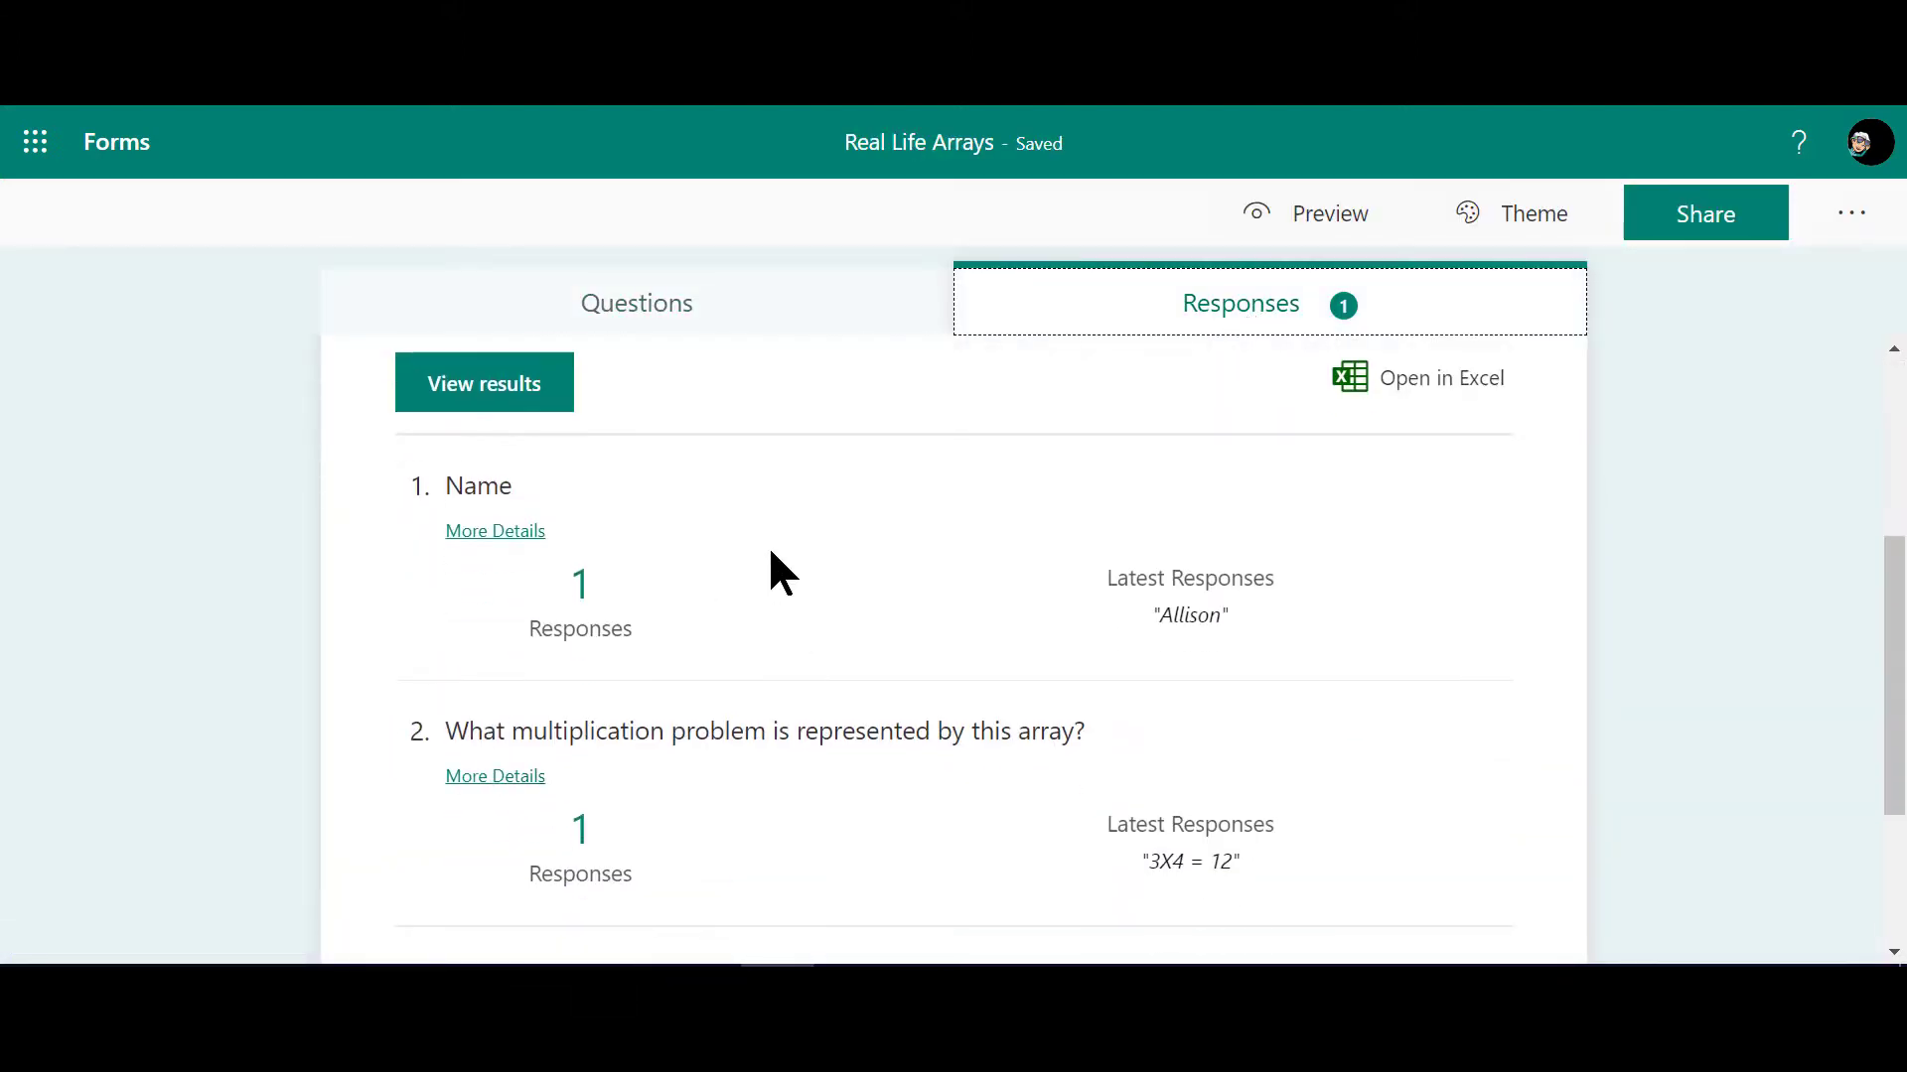
pyautogui.scroll(-3, 1182, 570)
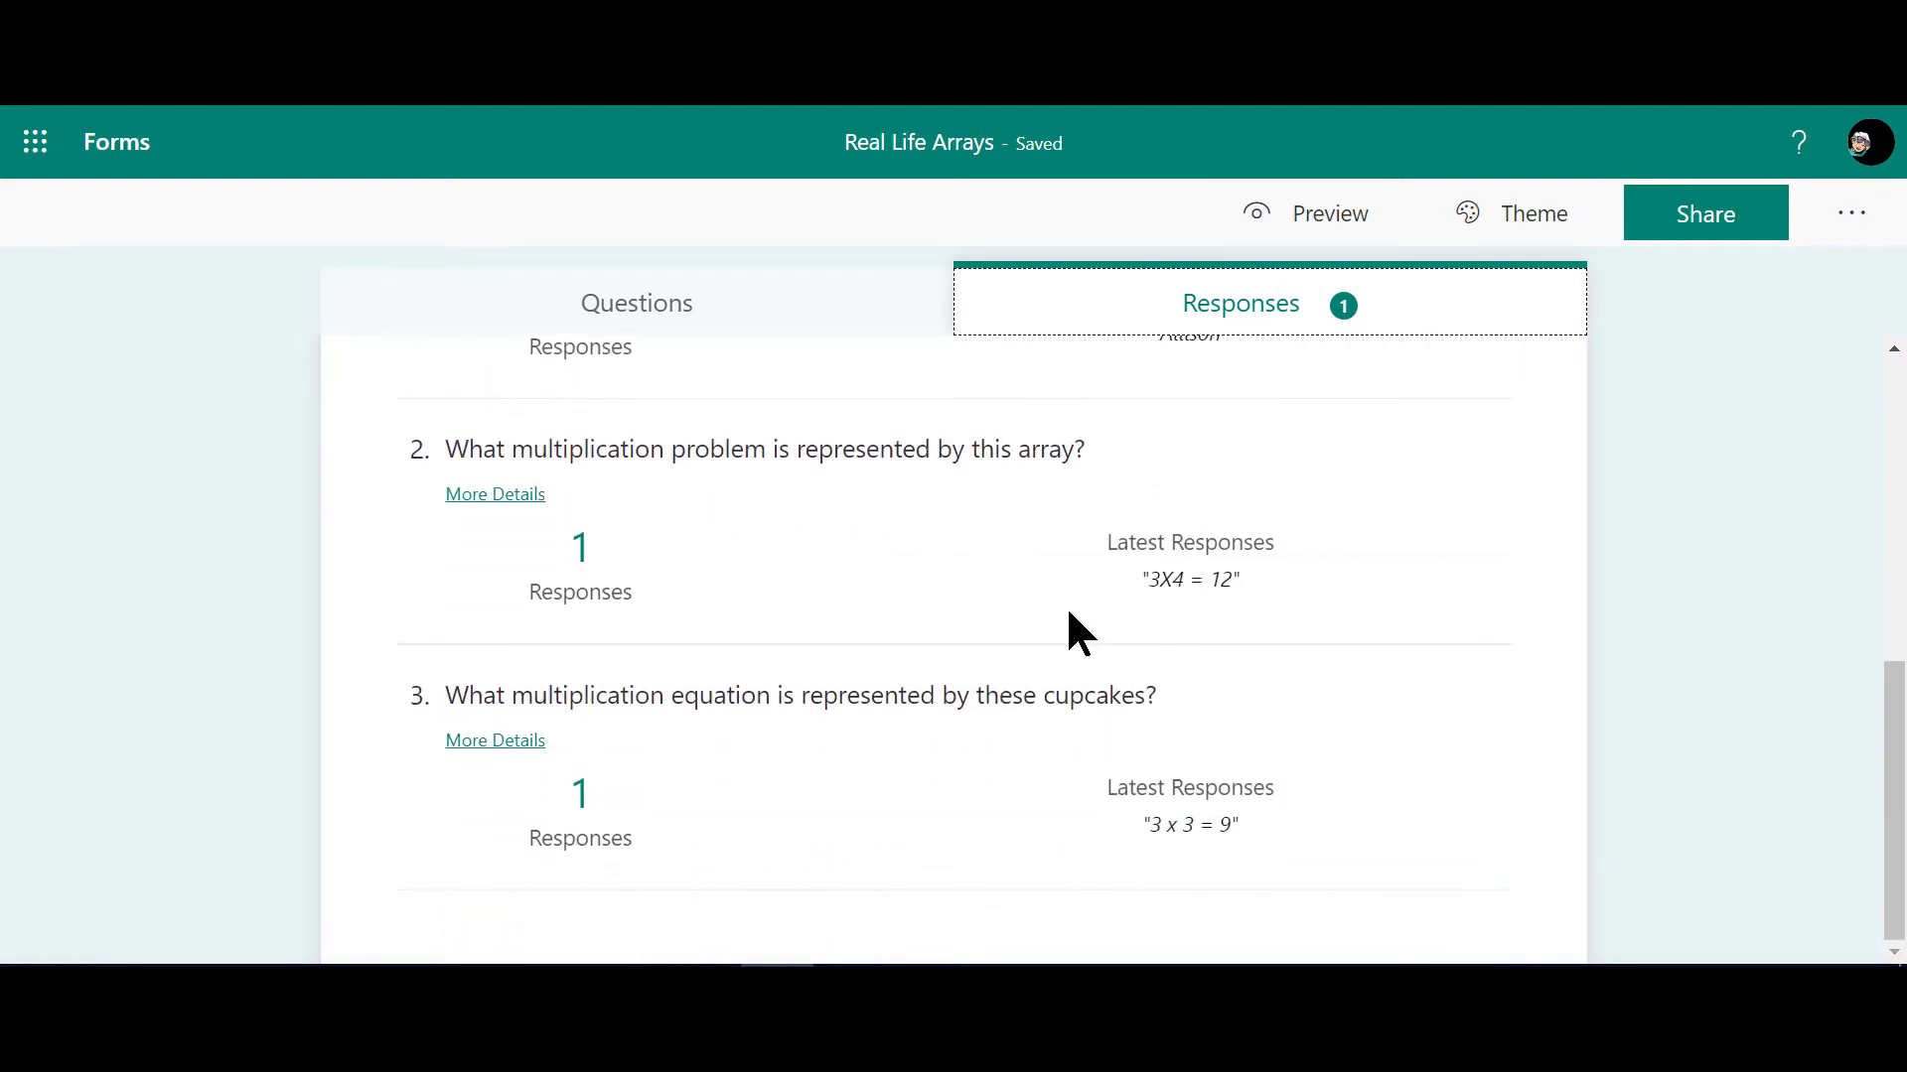
pyautogui.click(486, 494)
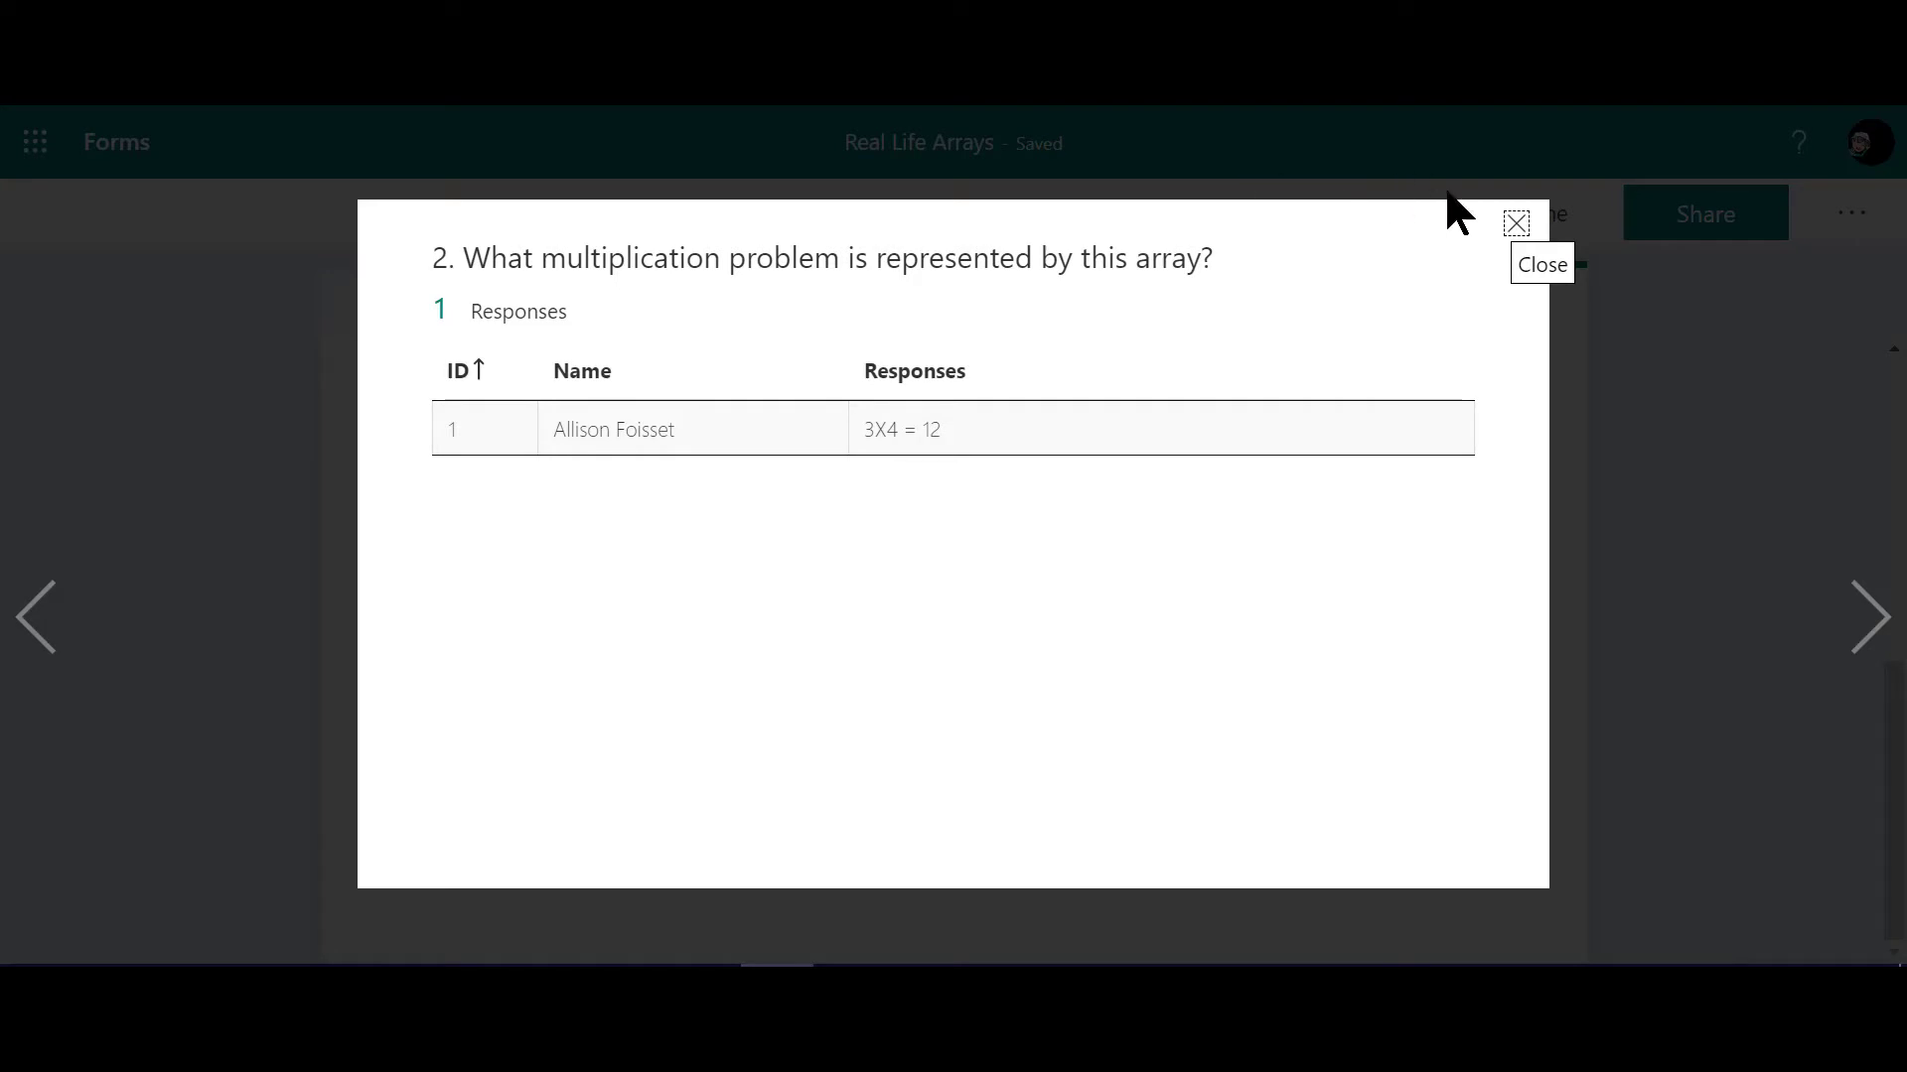
pyautogui.click(1516, 226)
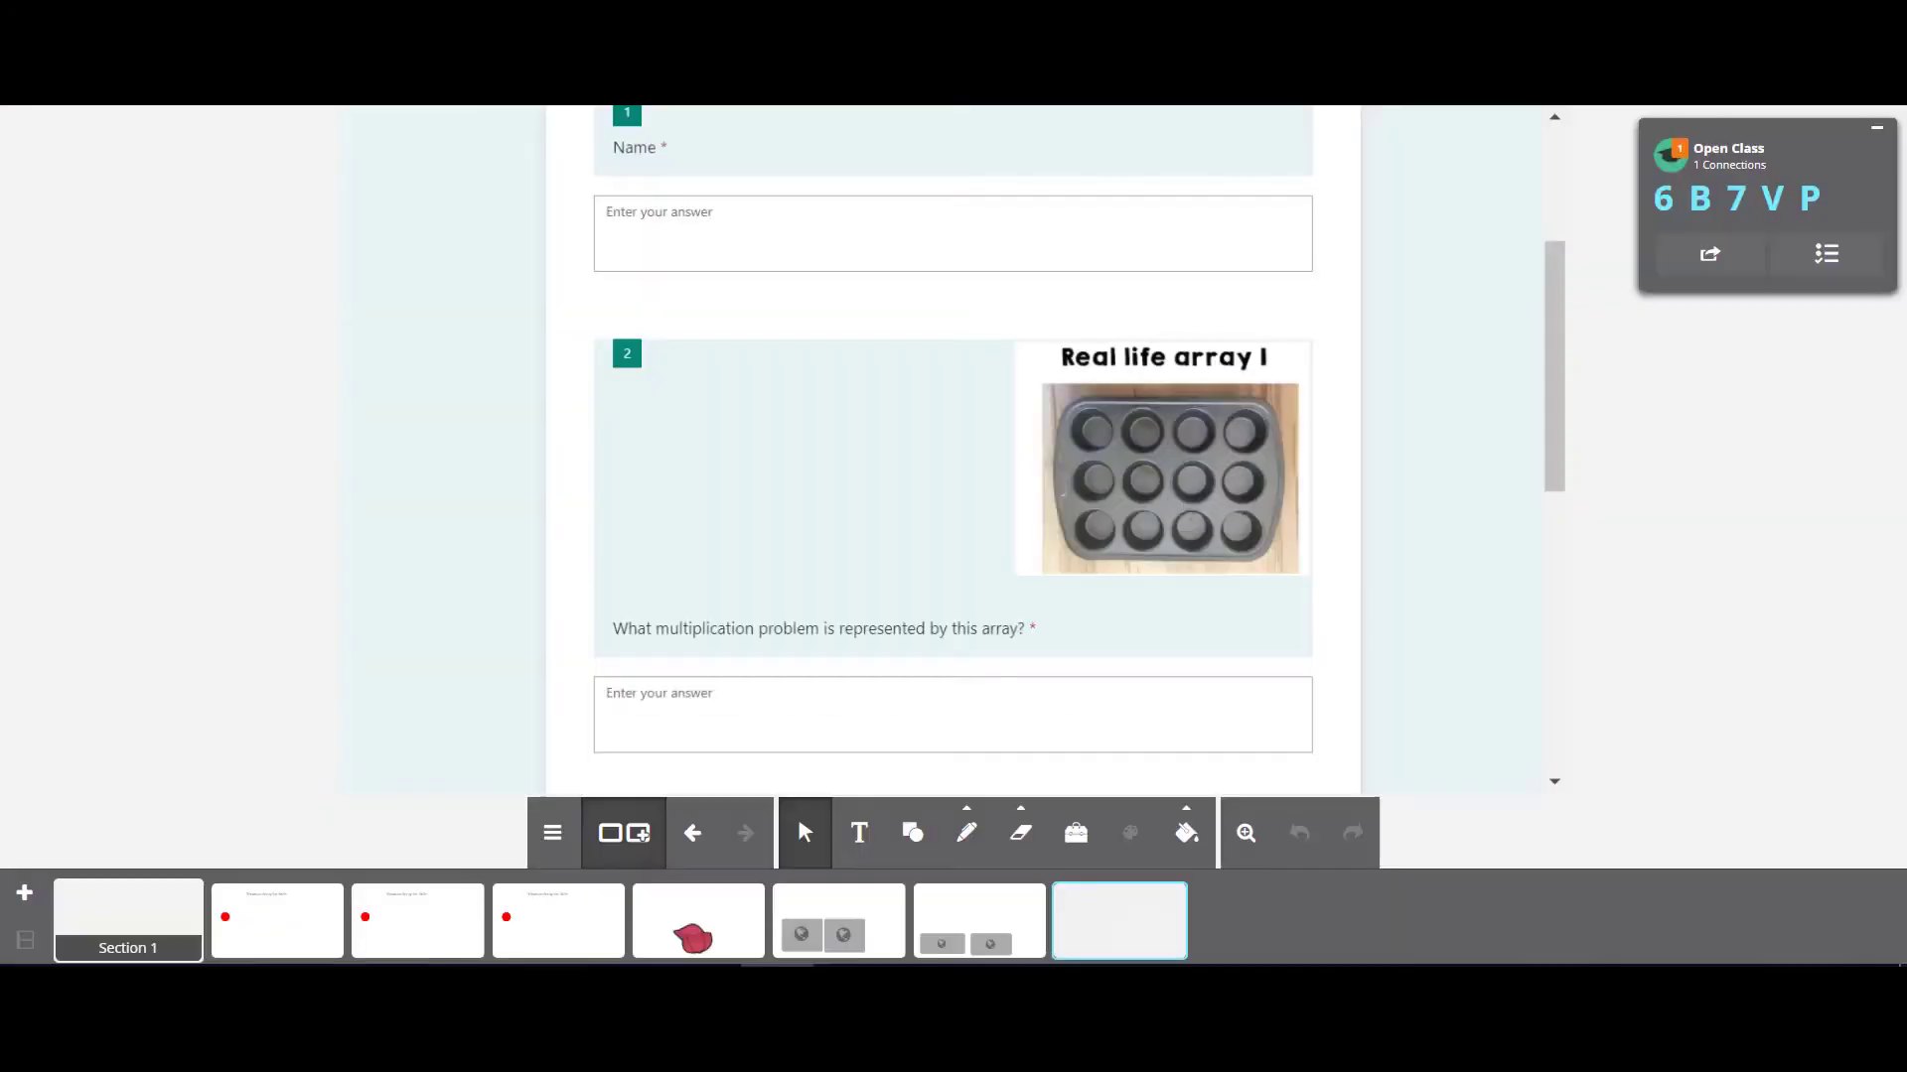
# Step: Return to the delivered ClassFlow card, look through the linked form's questions and switch to the PDF with the real life array pictures
pyautogui.scroll(3, 1342, 537)
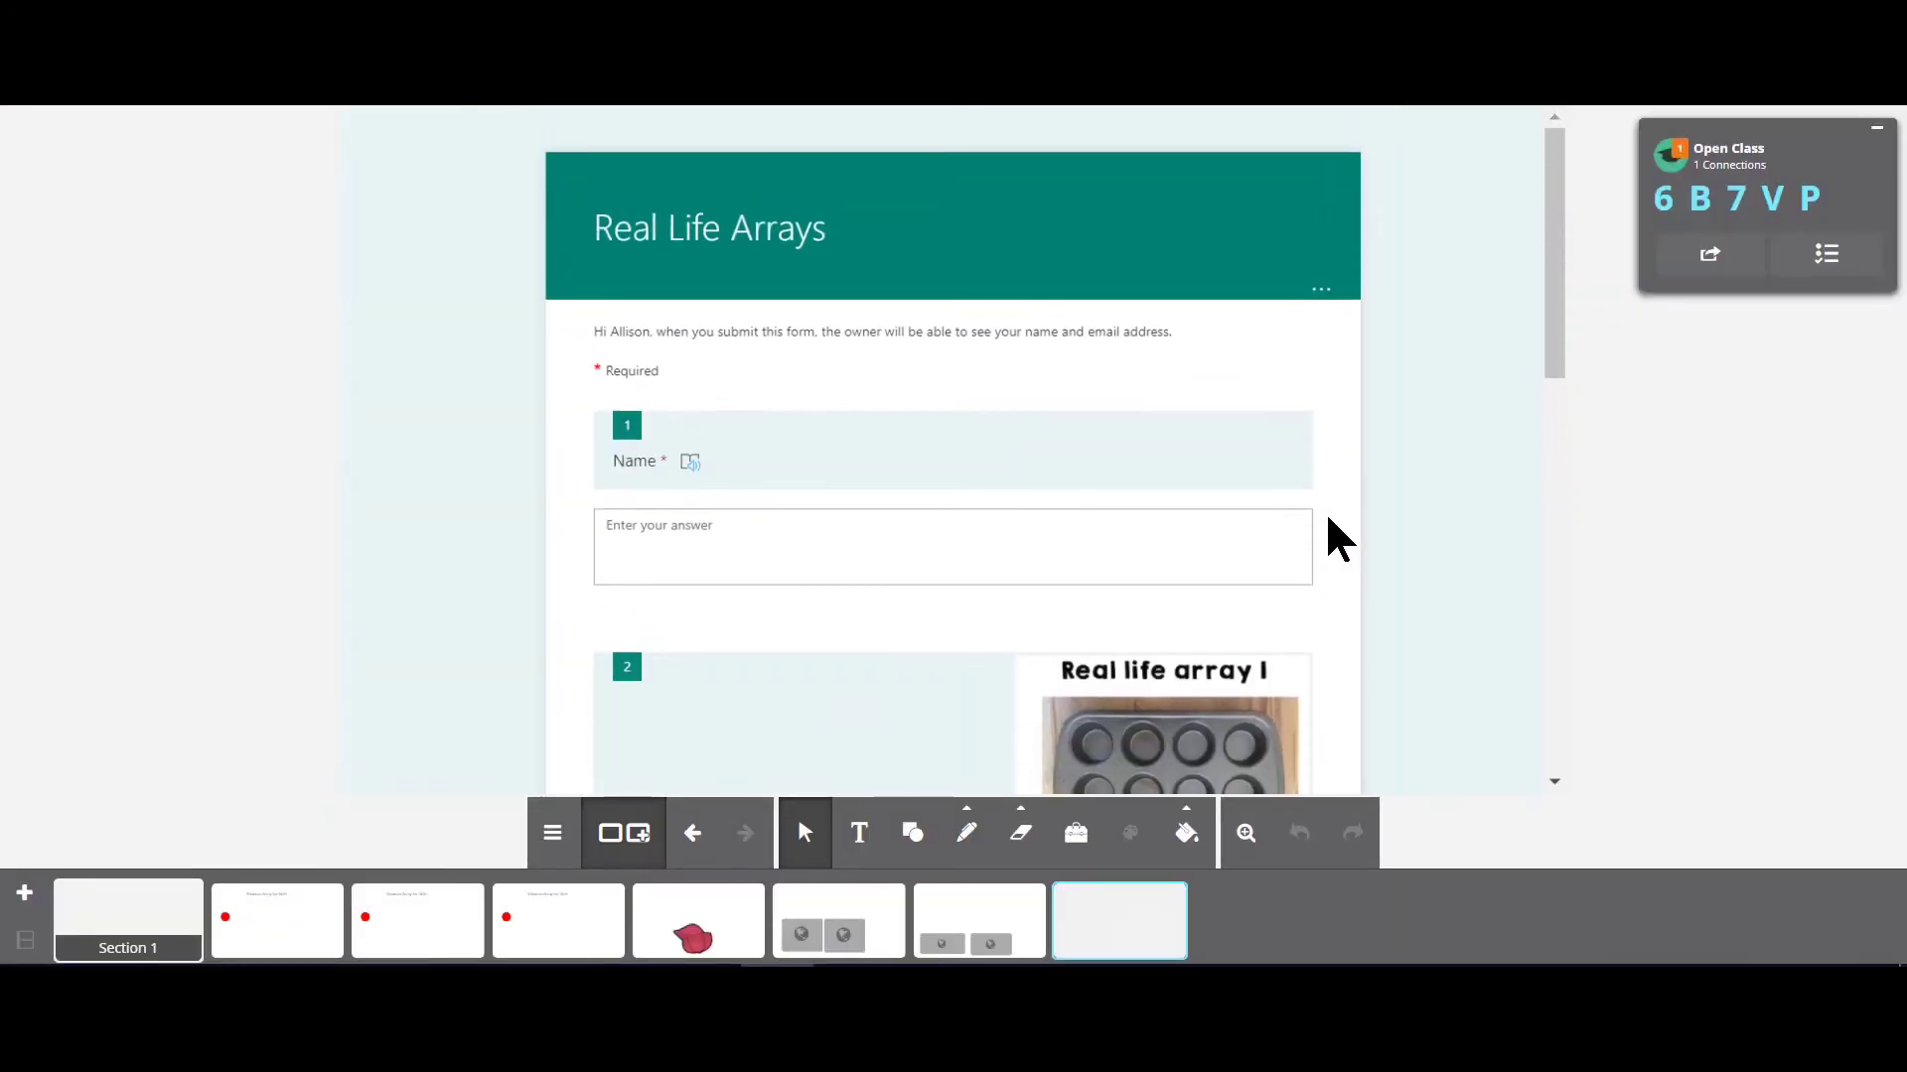
pyautogui.scroll(-4, 1342, 537)
pyautogui.scroll(-2, 912, 423)
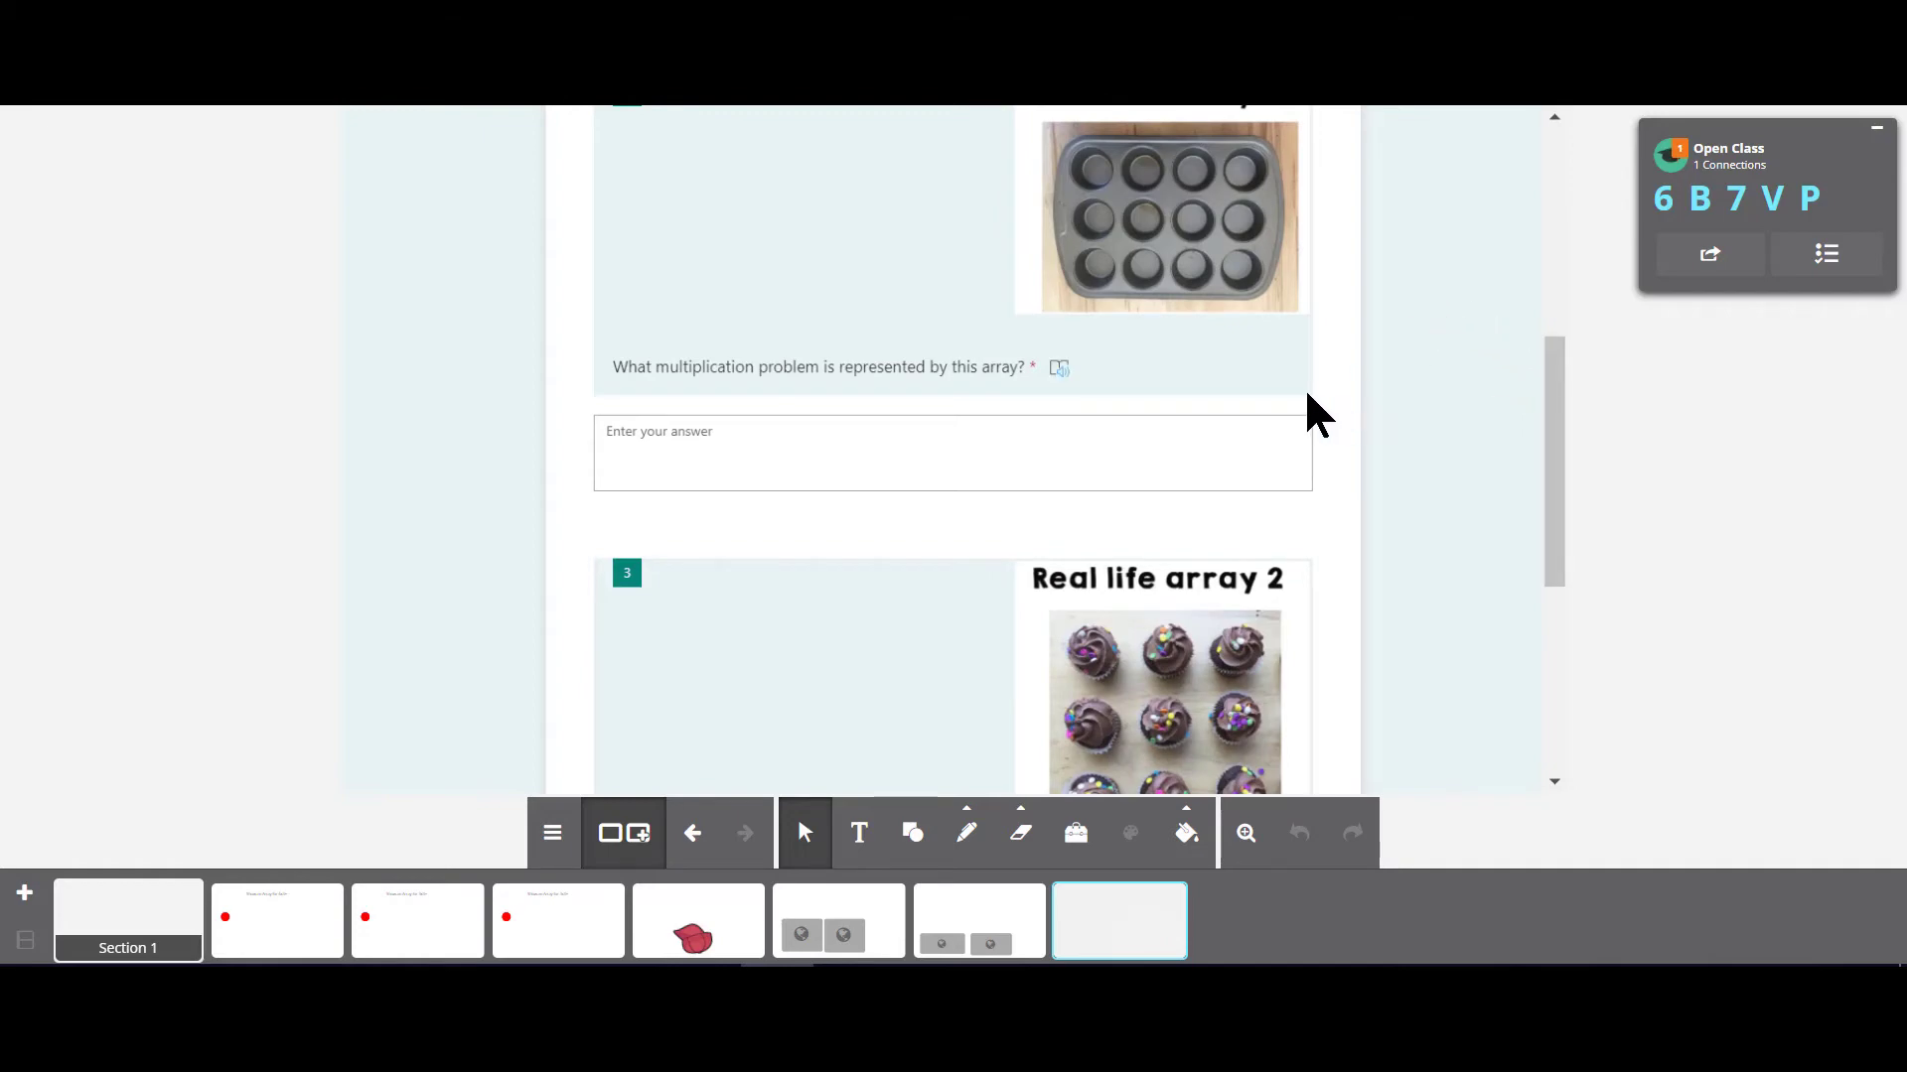
pyautogui.scroll(-4, 1301, 413)
pyautogui.scroll(10, 1098, 498)
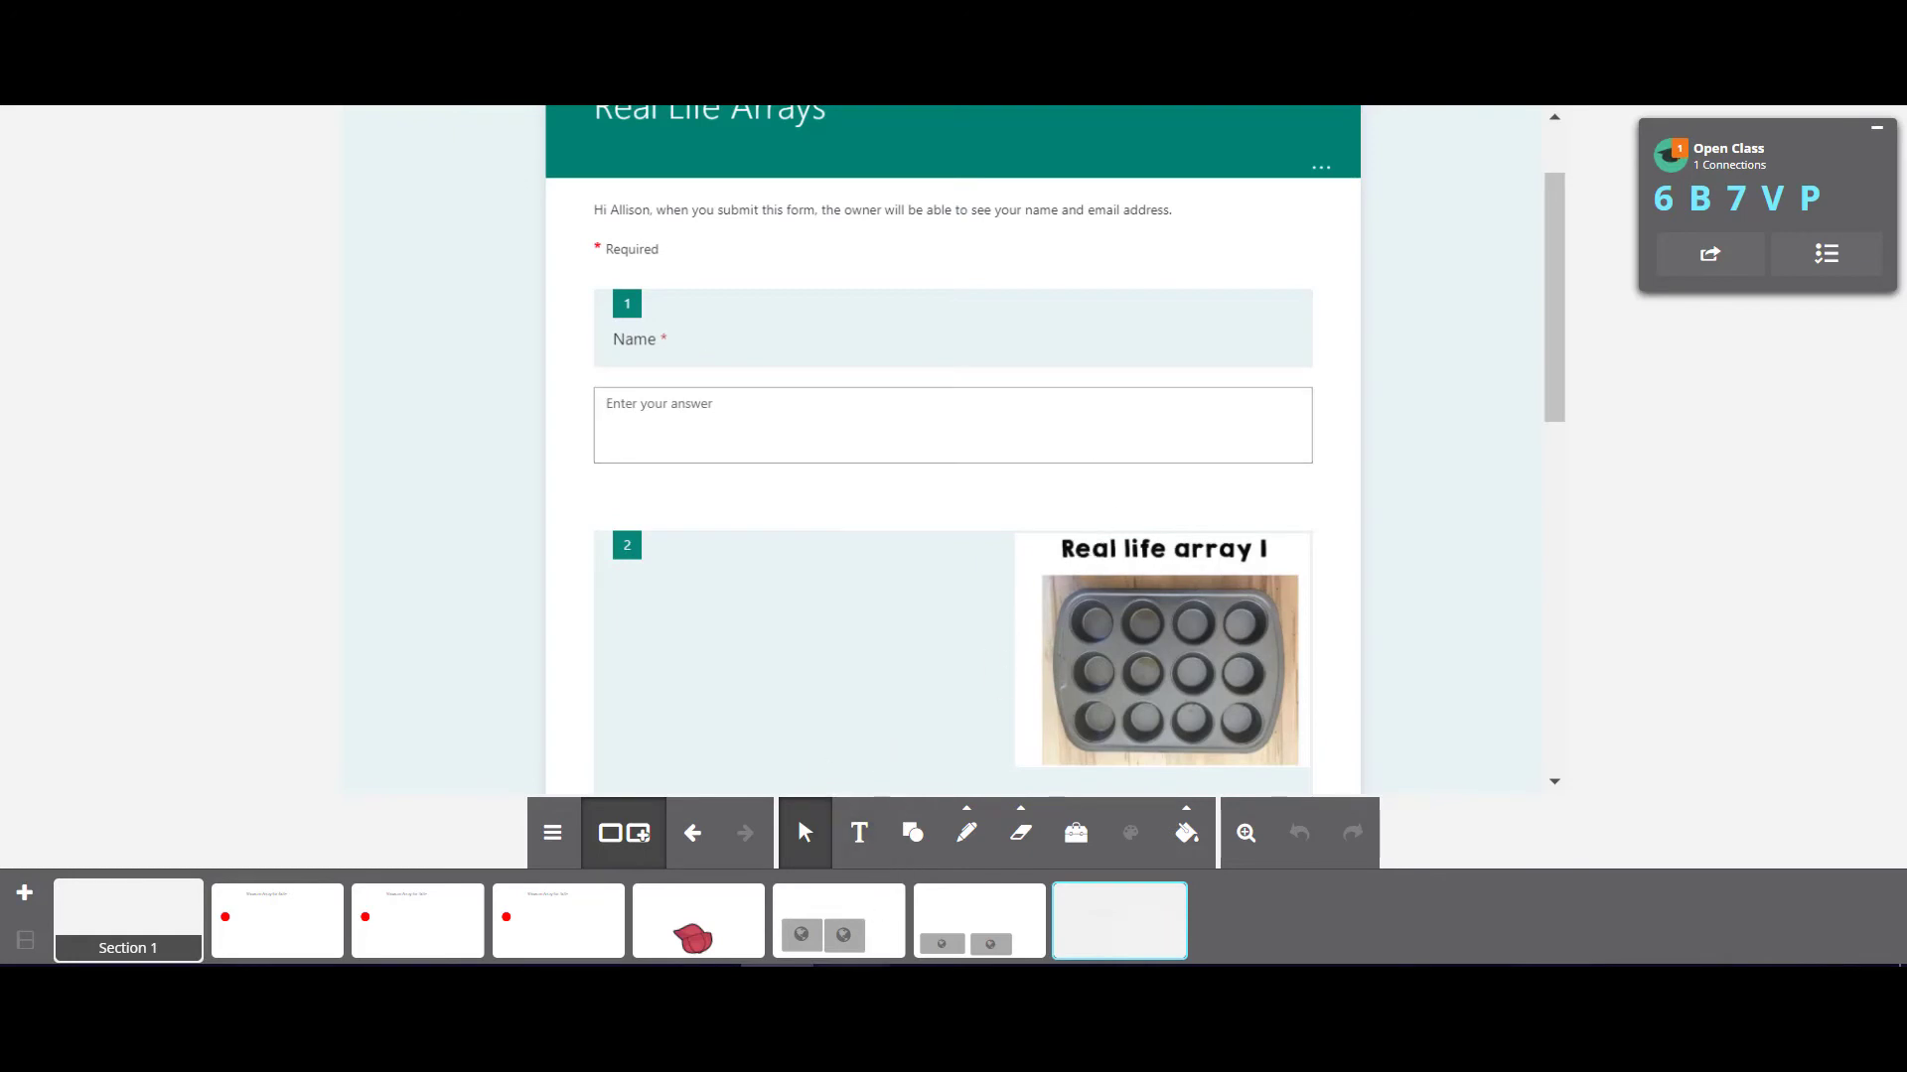
pyautogui.click(1062, 880)
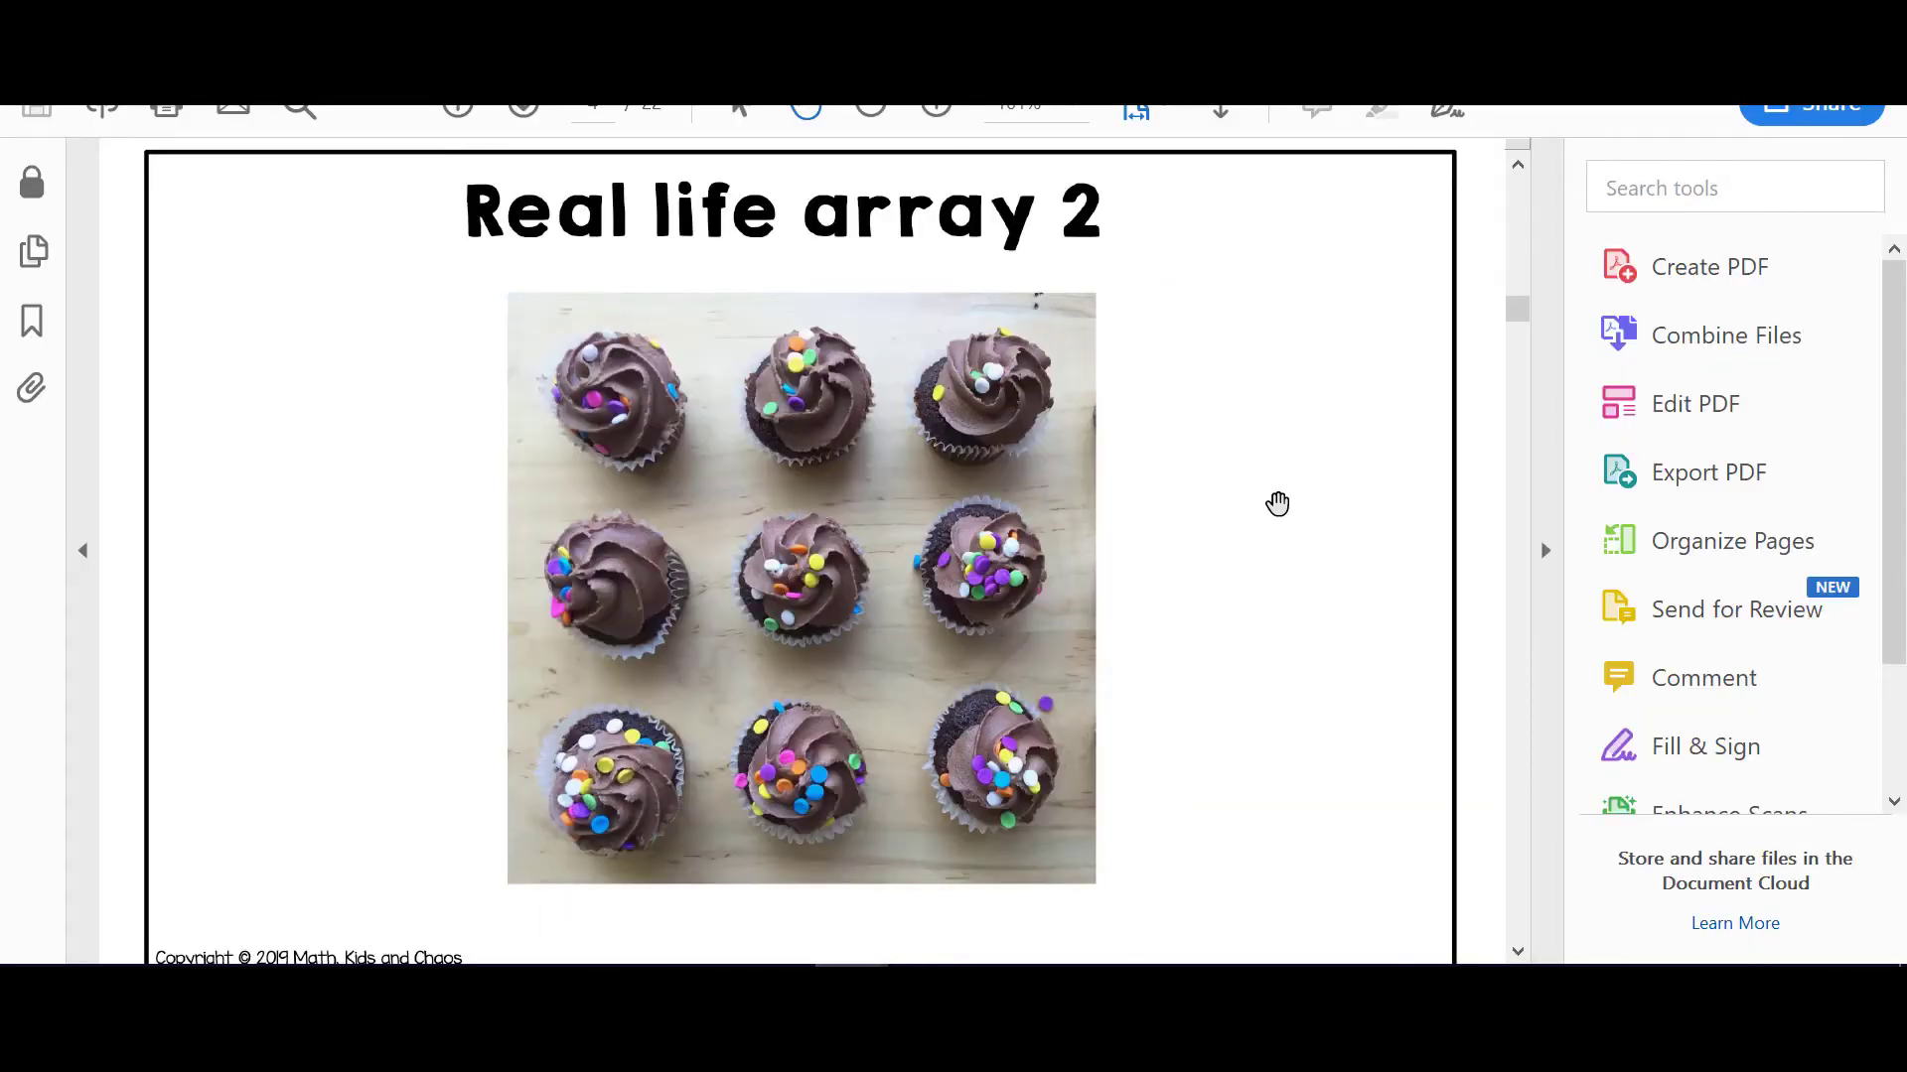